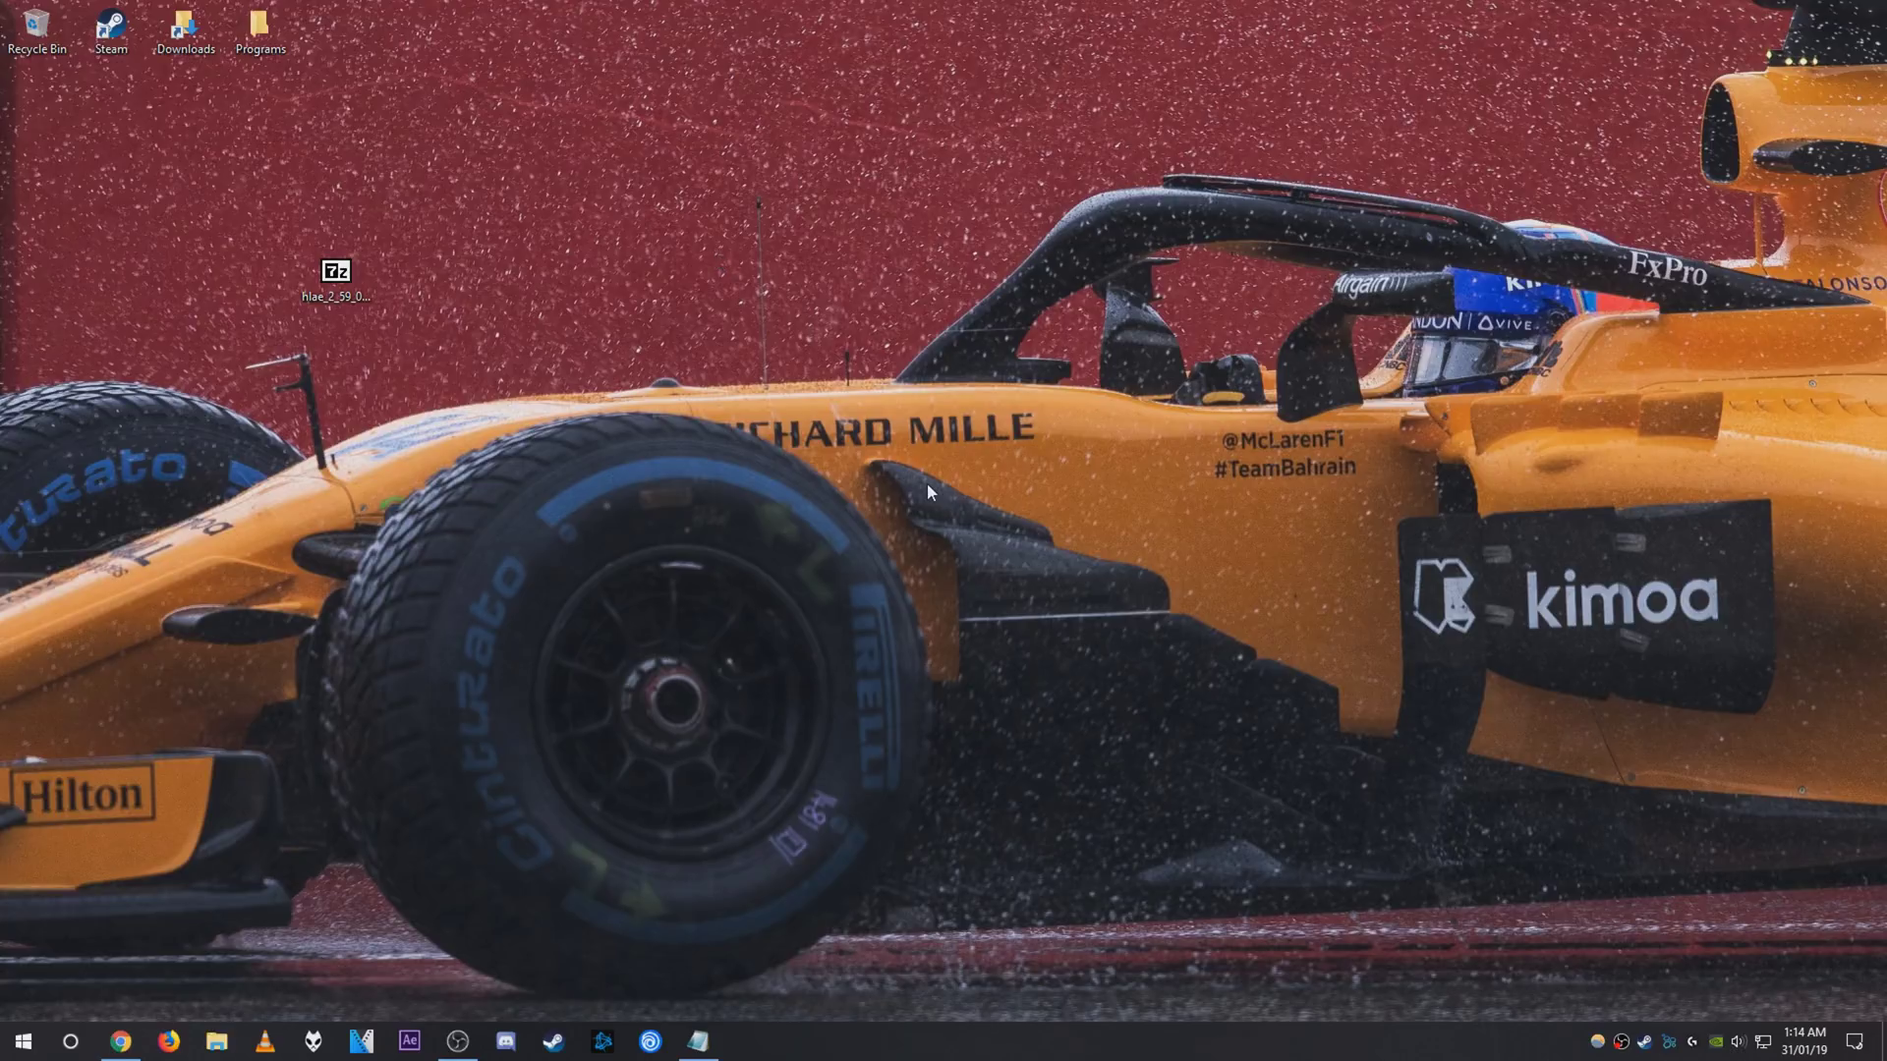
- Check the HLAE release version in the browser, then extract the downloaded hlae 7z archive to hlae_2_59_0_1\
key("alt+Tab")
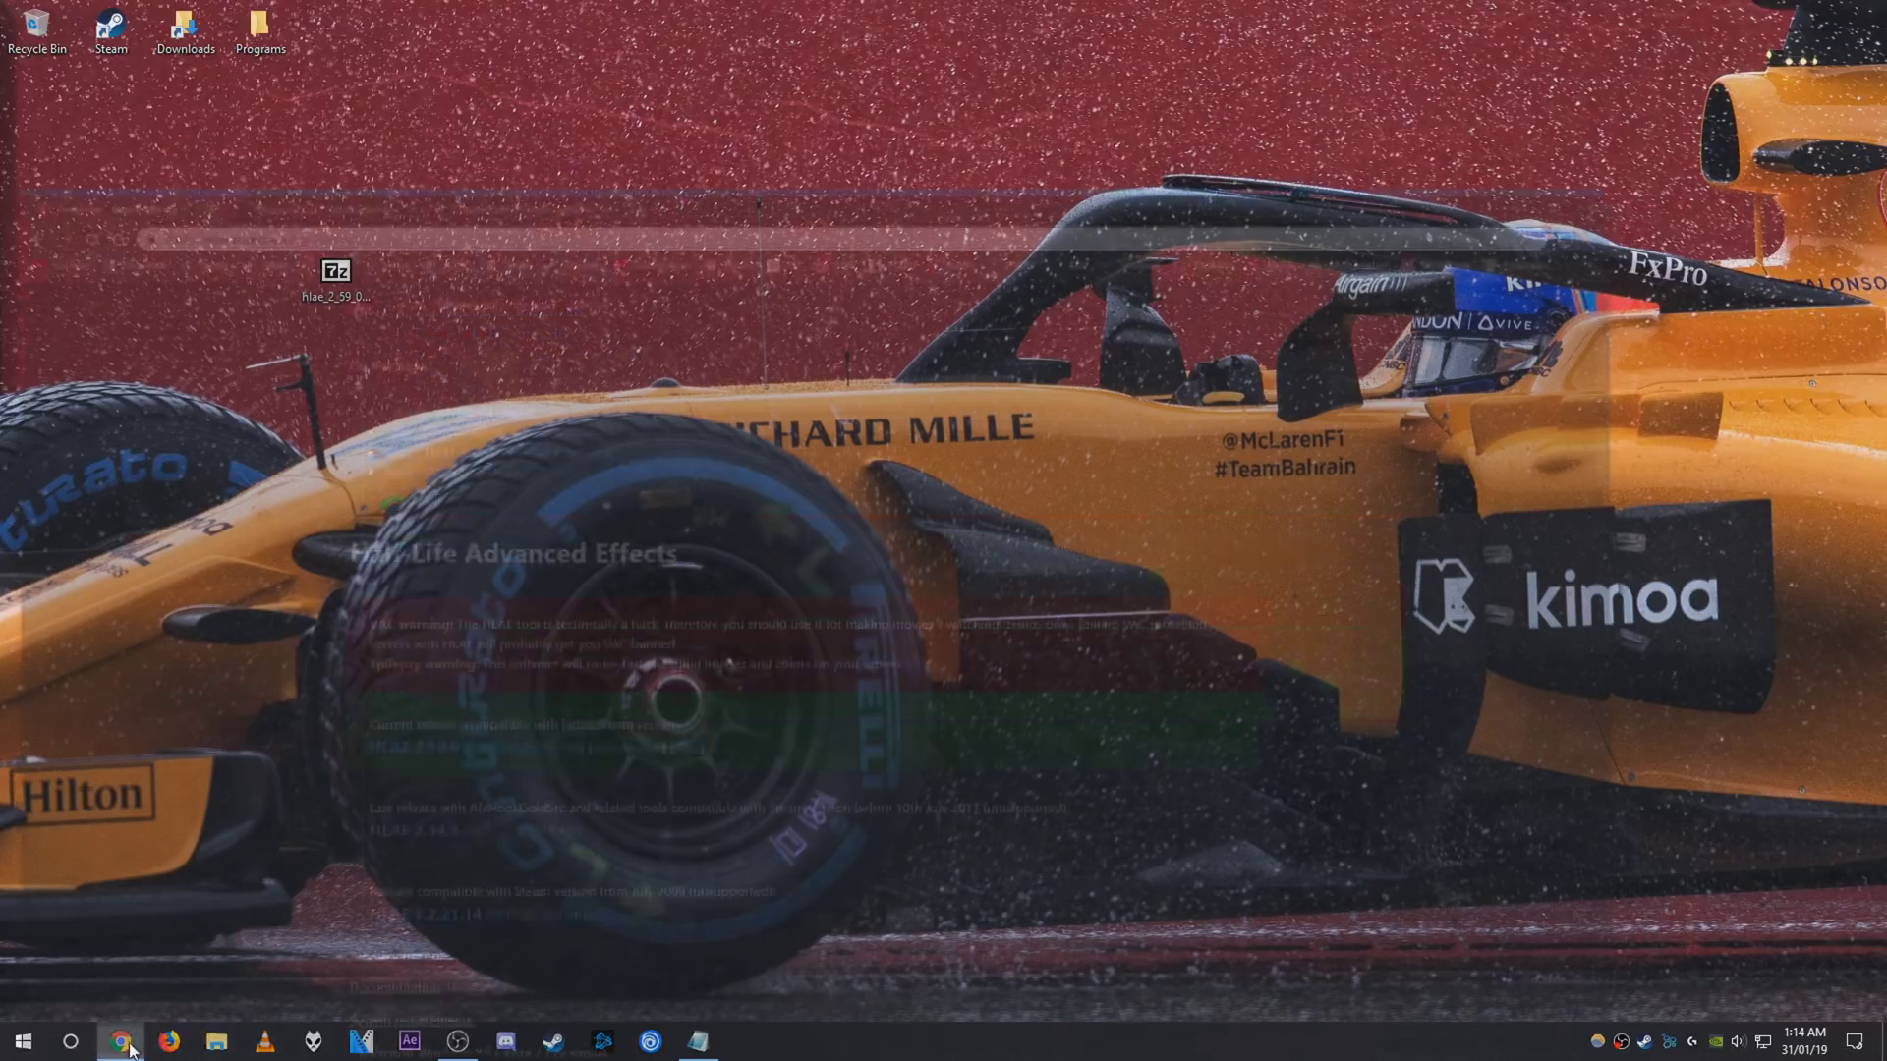
left_click_drag(410, 654, 649, 655)
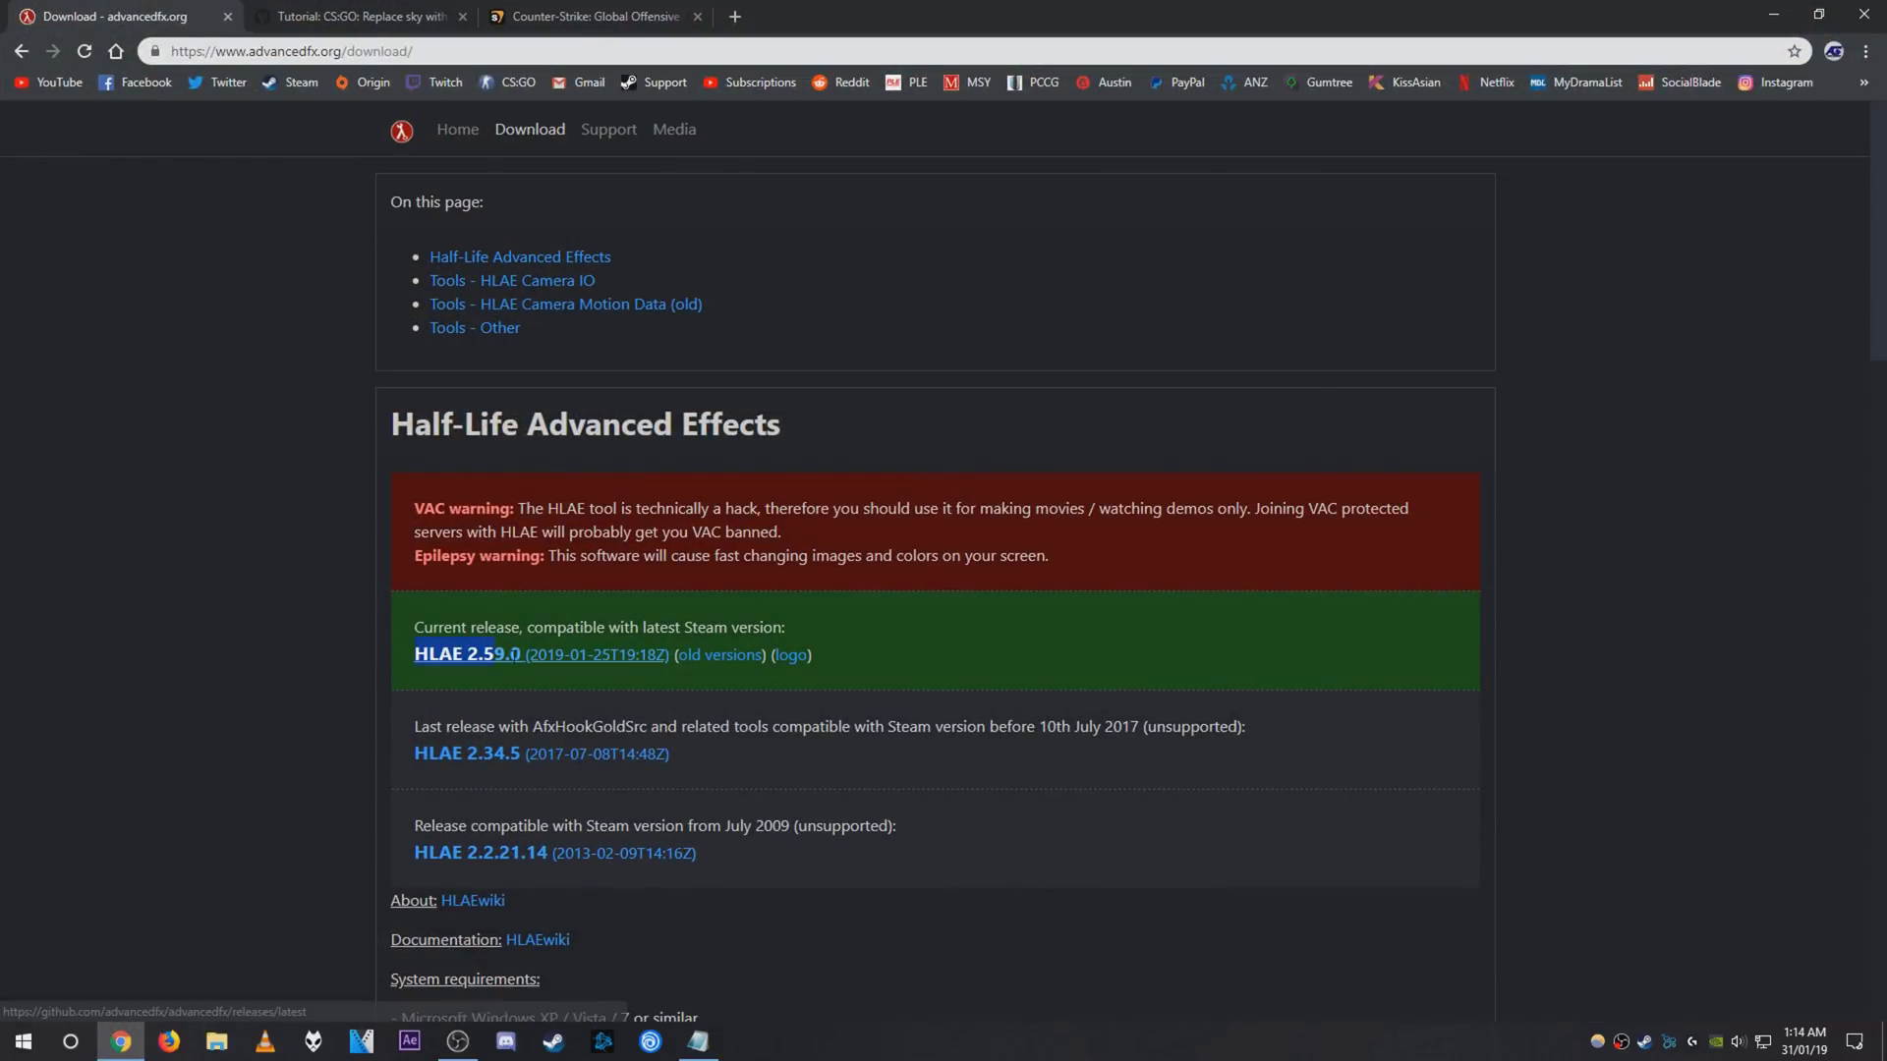
key("super+d")
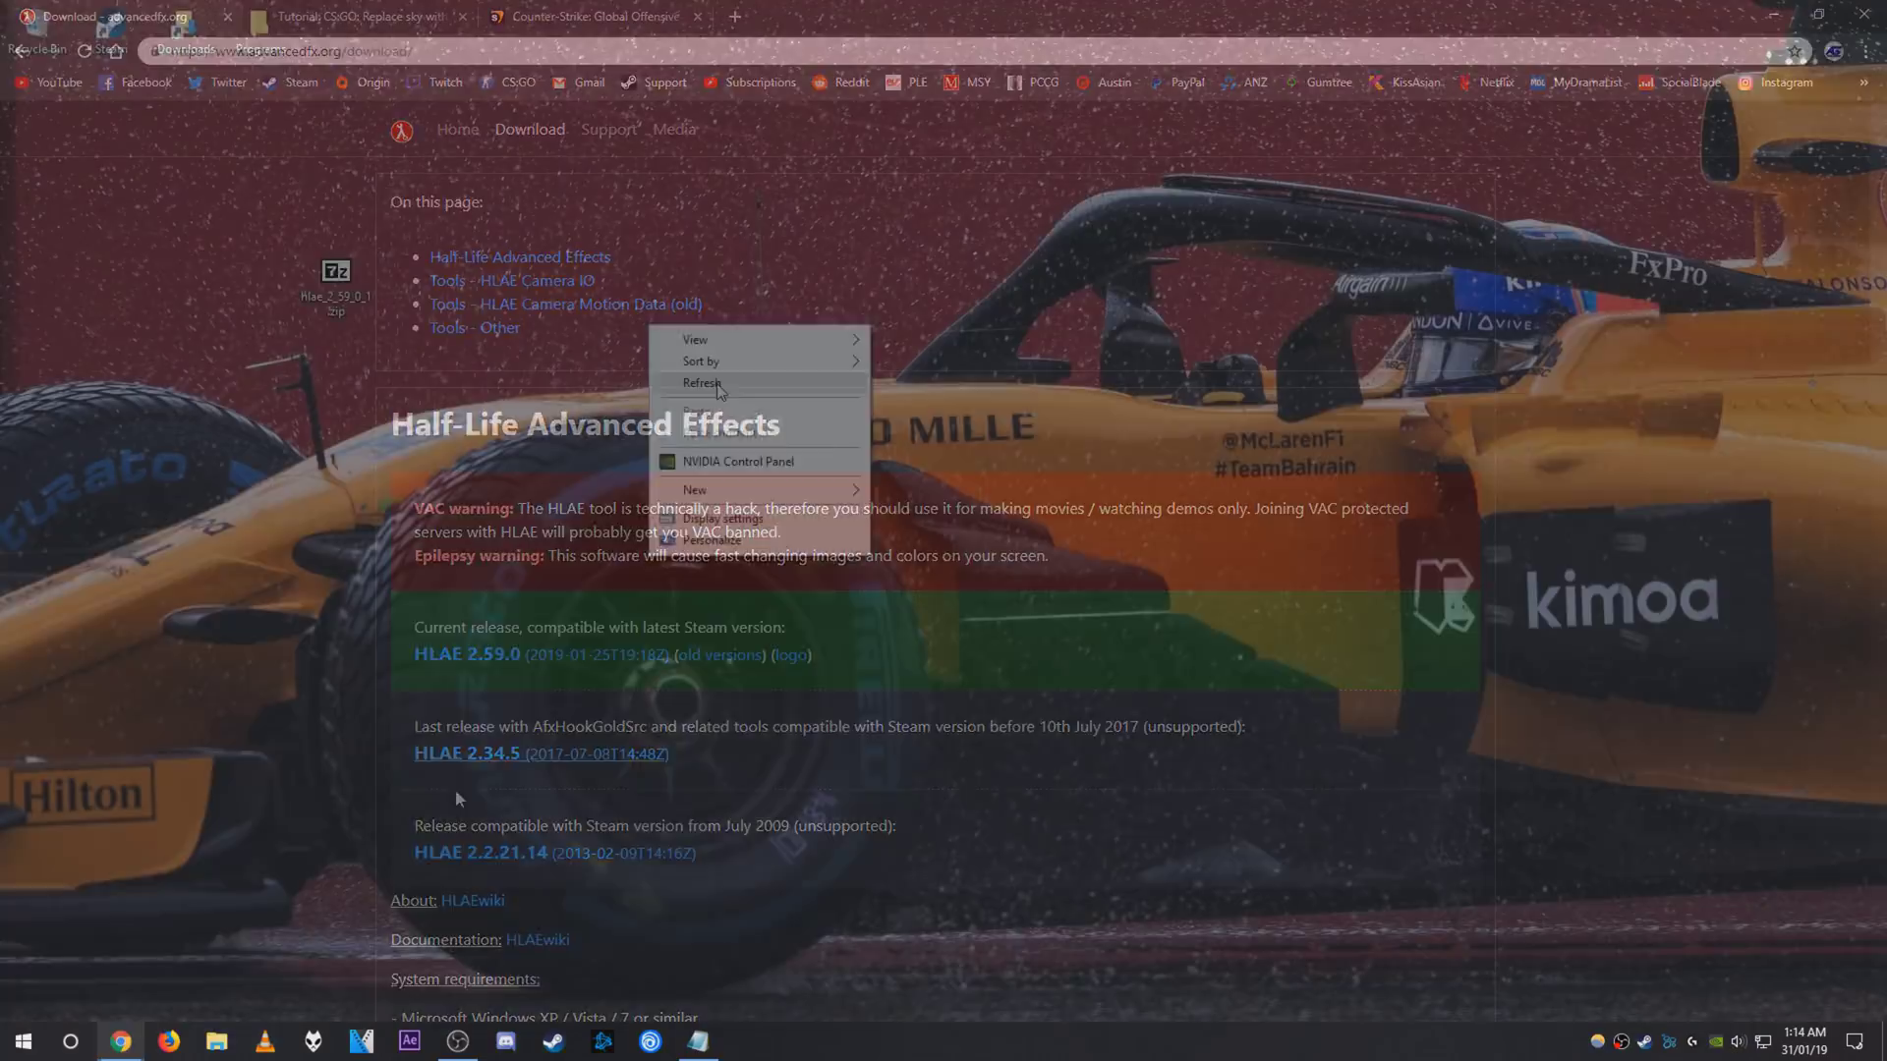
left_click_drag(254, 217, 437, 355)
right_click(347, 280)
mouse_move(413, 316)
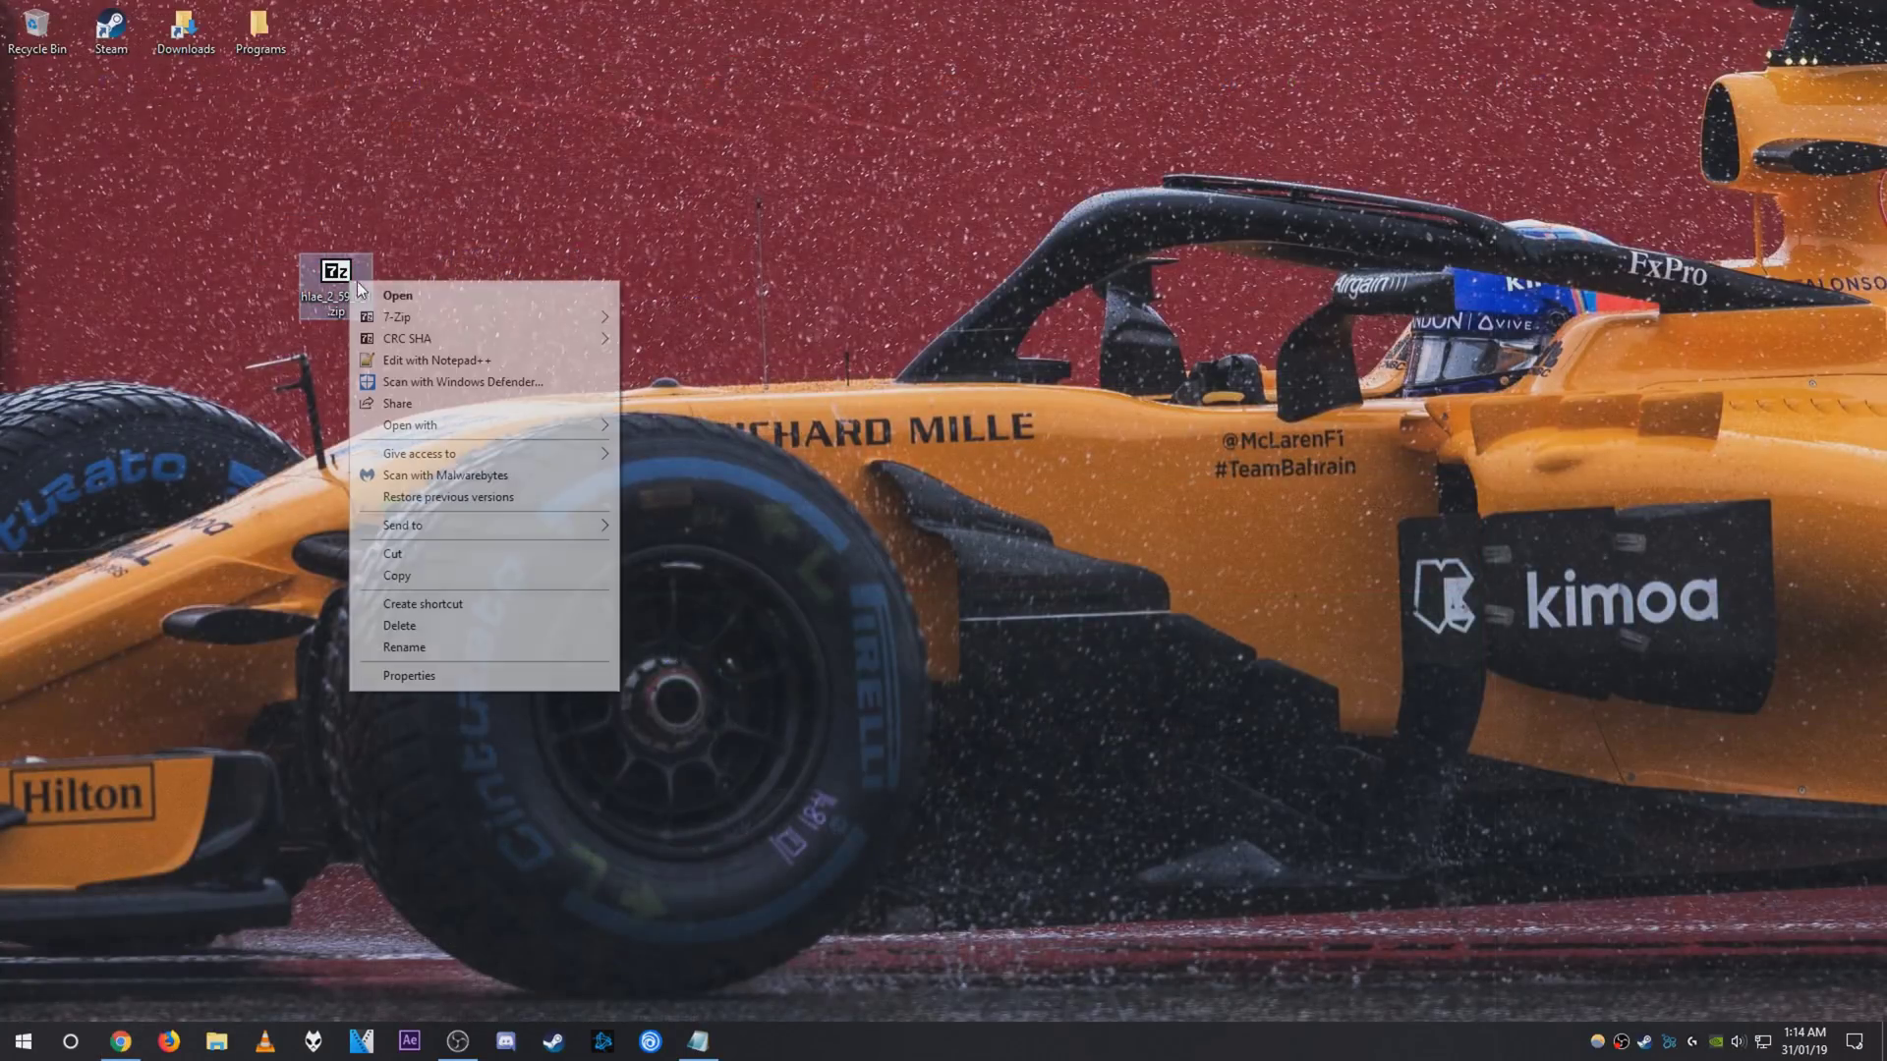
left_click(750, 405)
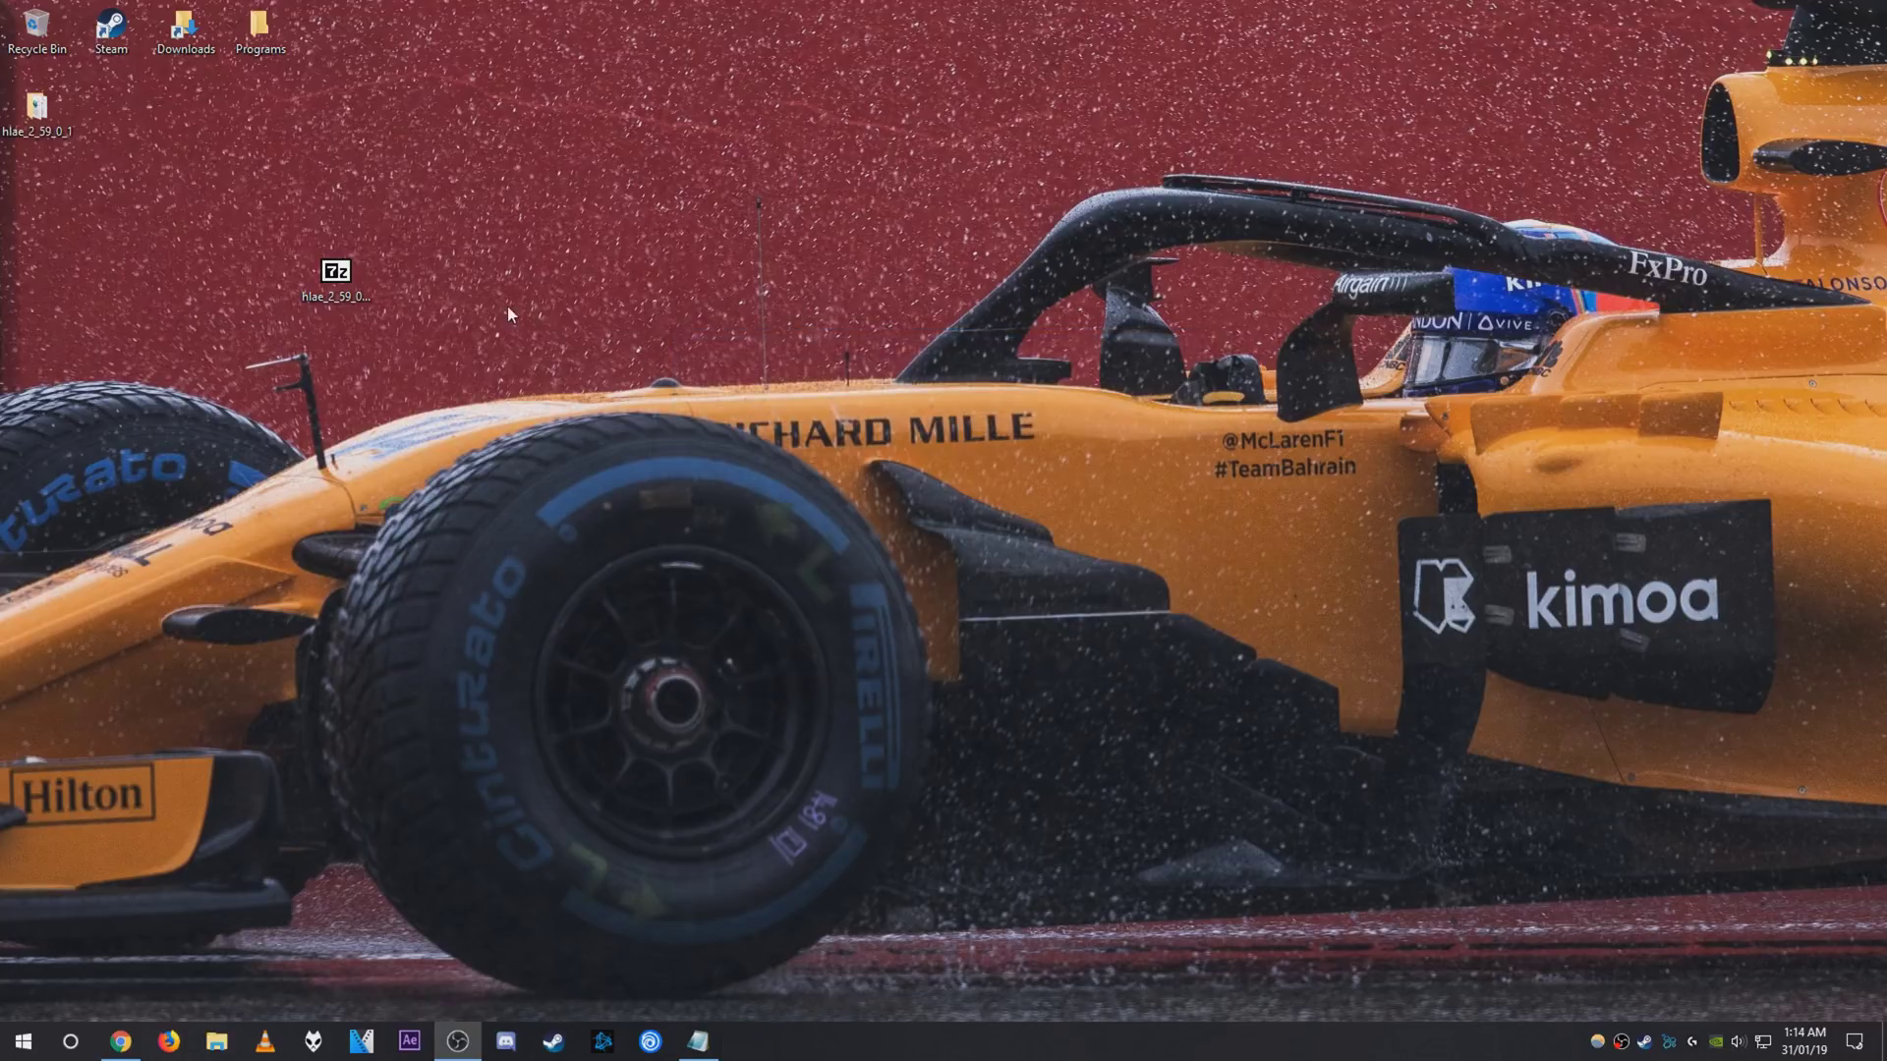
- Move the extracted folder beside the archive and select HLAE.exe inside it
left_click_drag(67, 115, 425, 274)
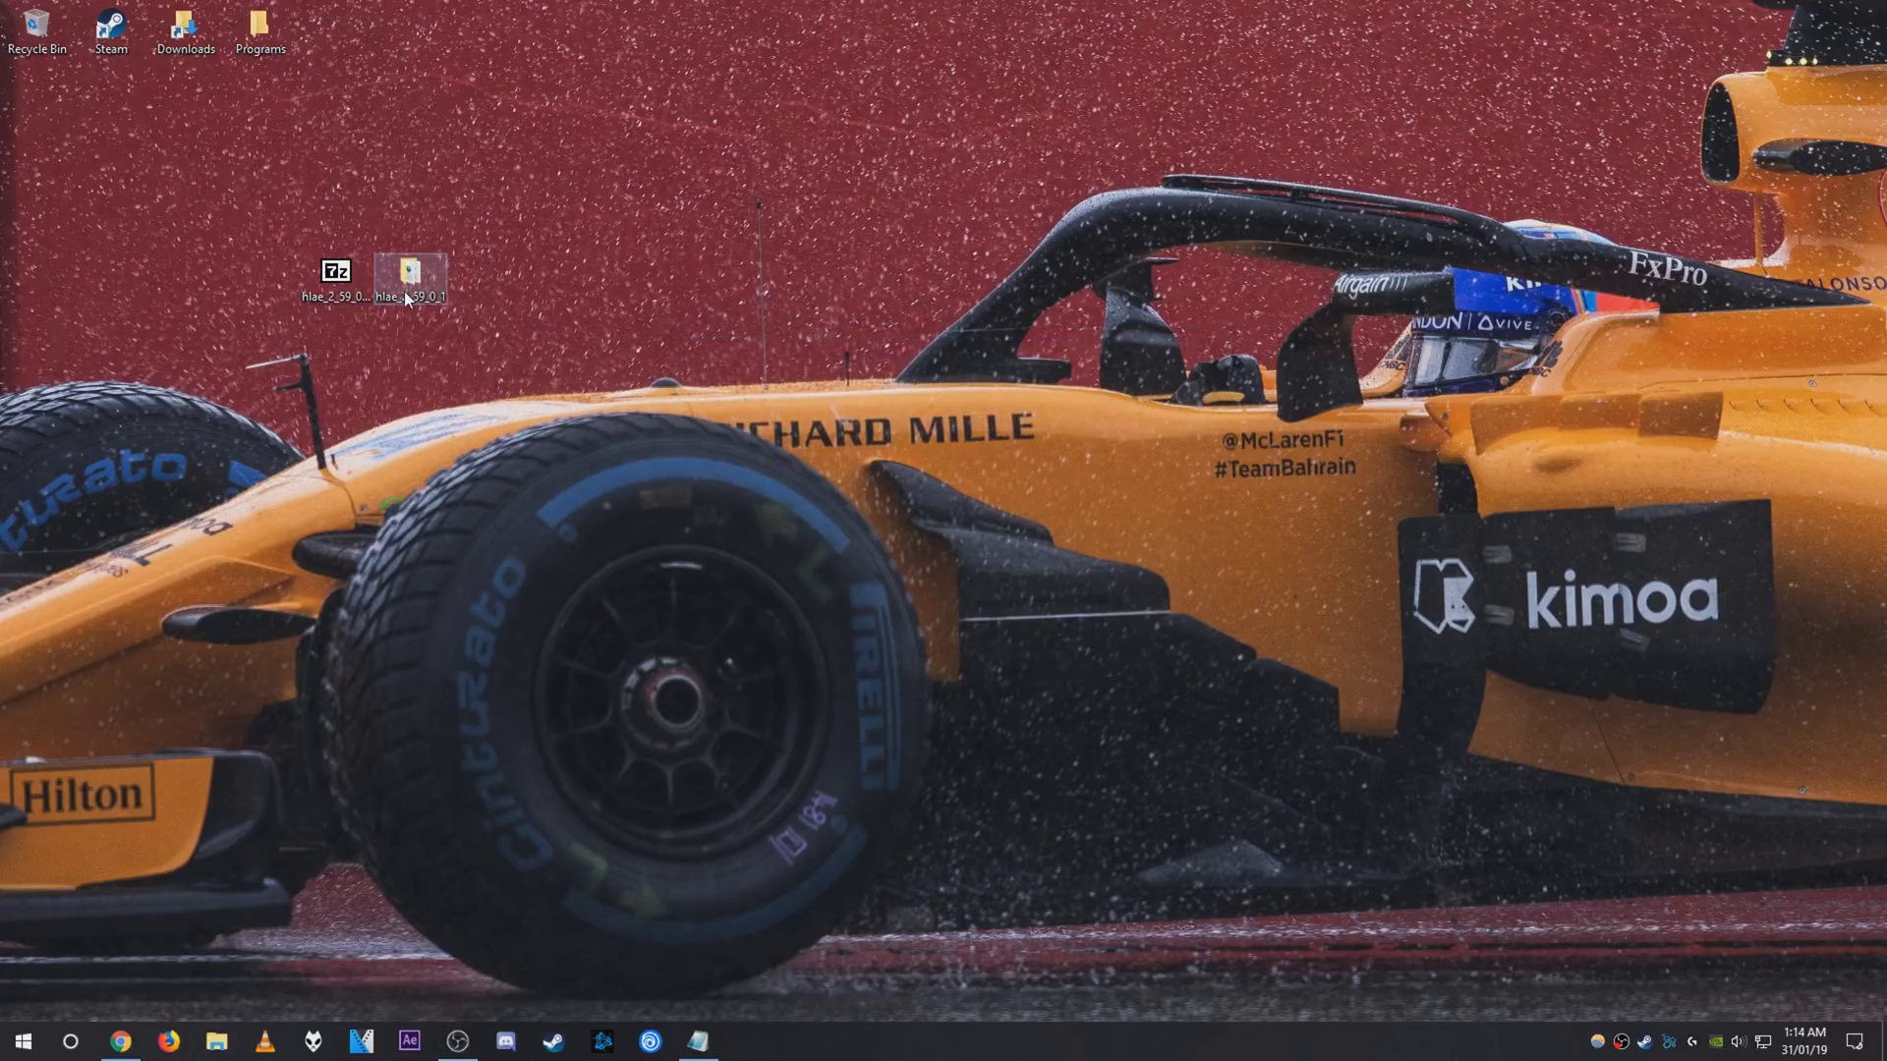
left_click_drag(1401, 189, 958, 113)
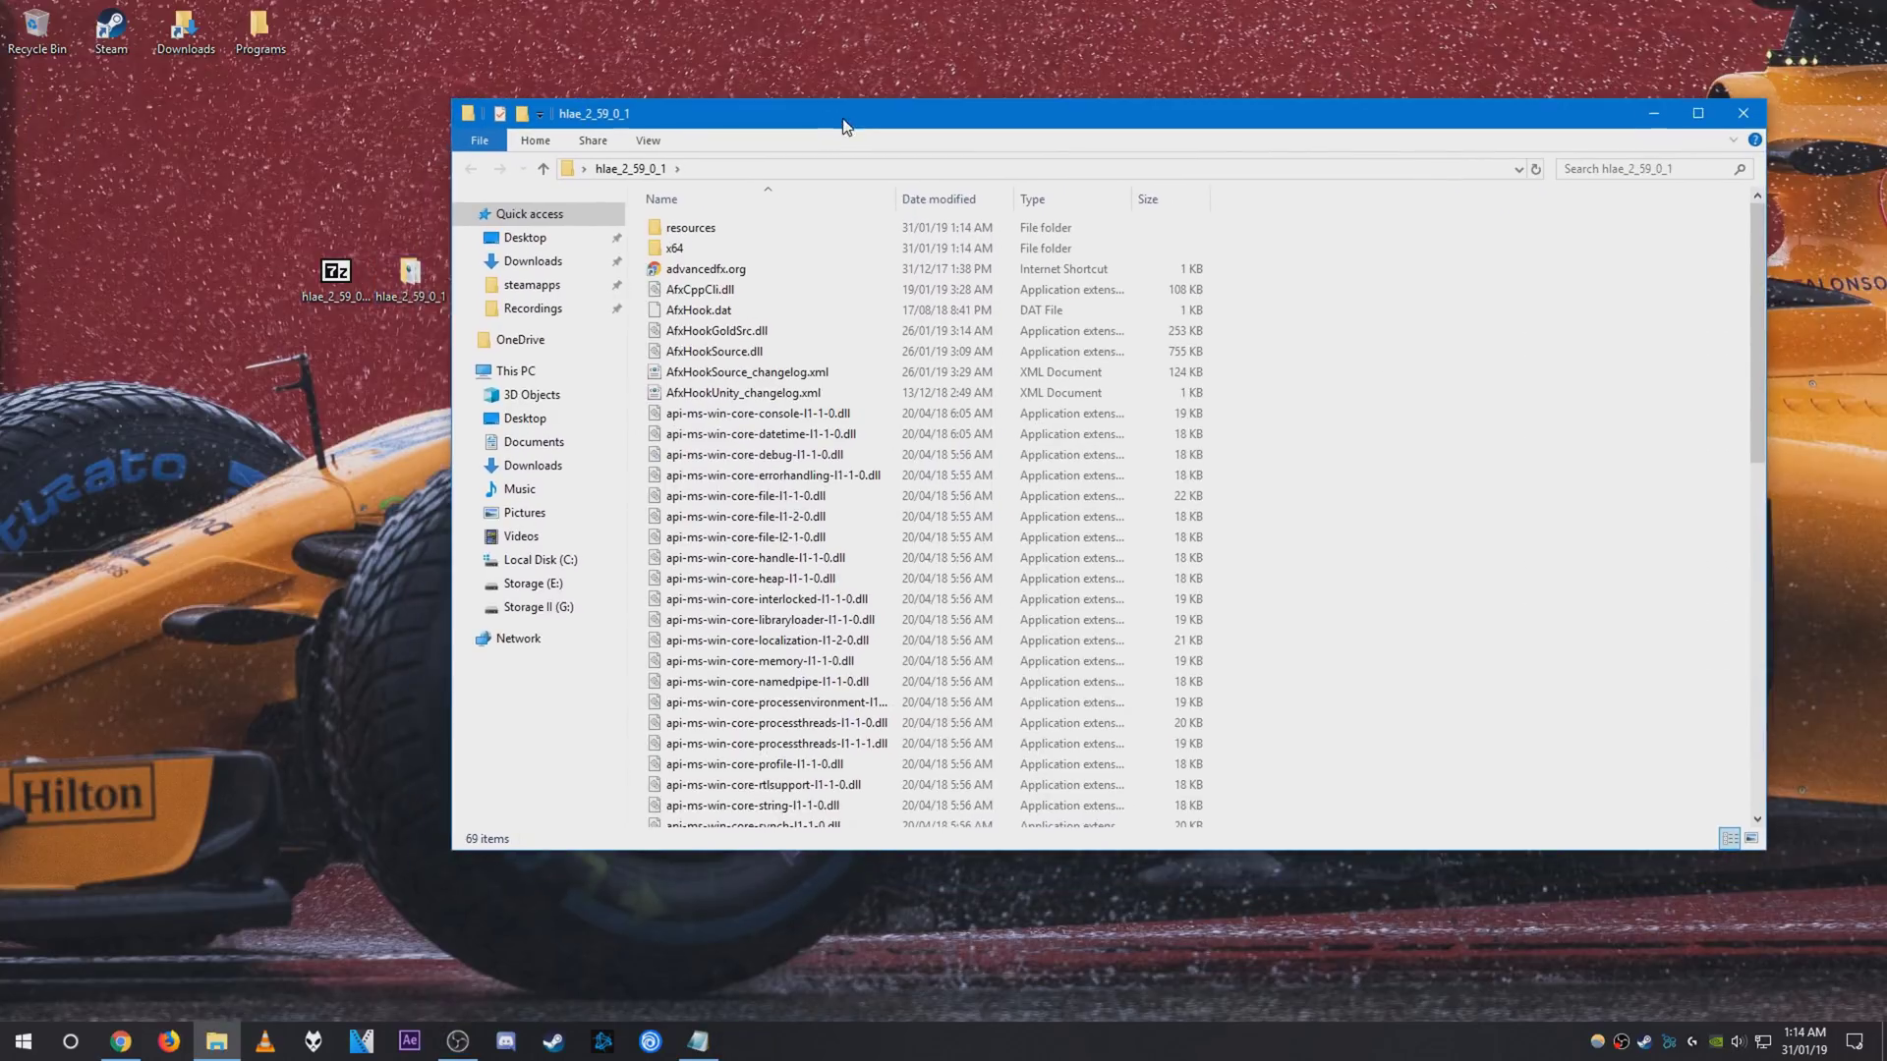
scroll(803, 511, "down", 5)
scroll(804, 512, "down", 5)
left_click(693, 527)
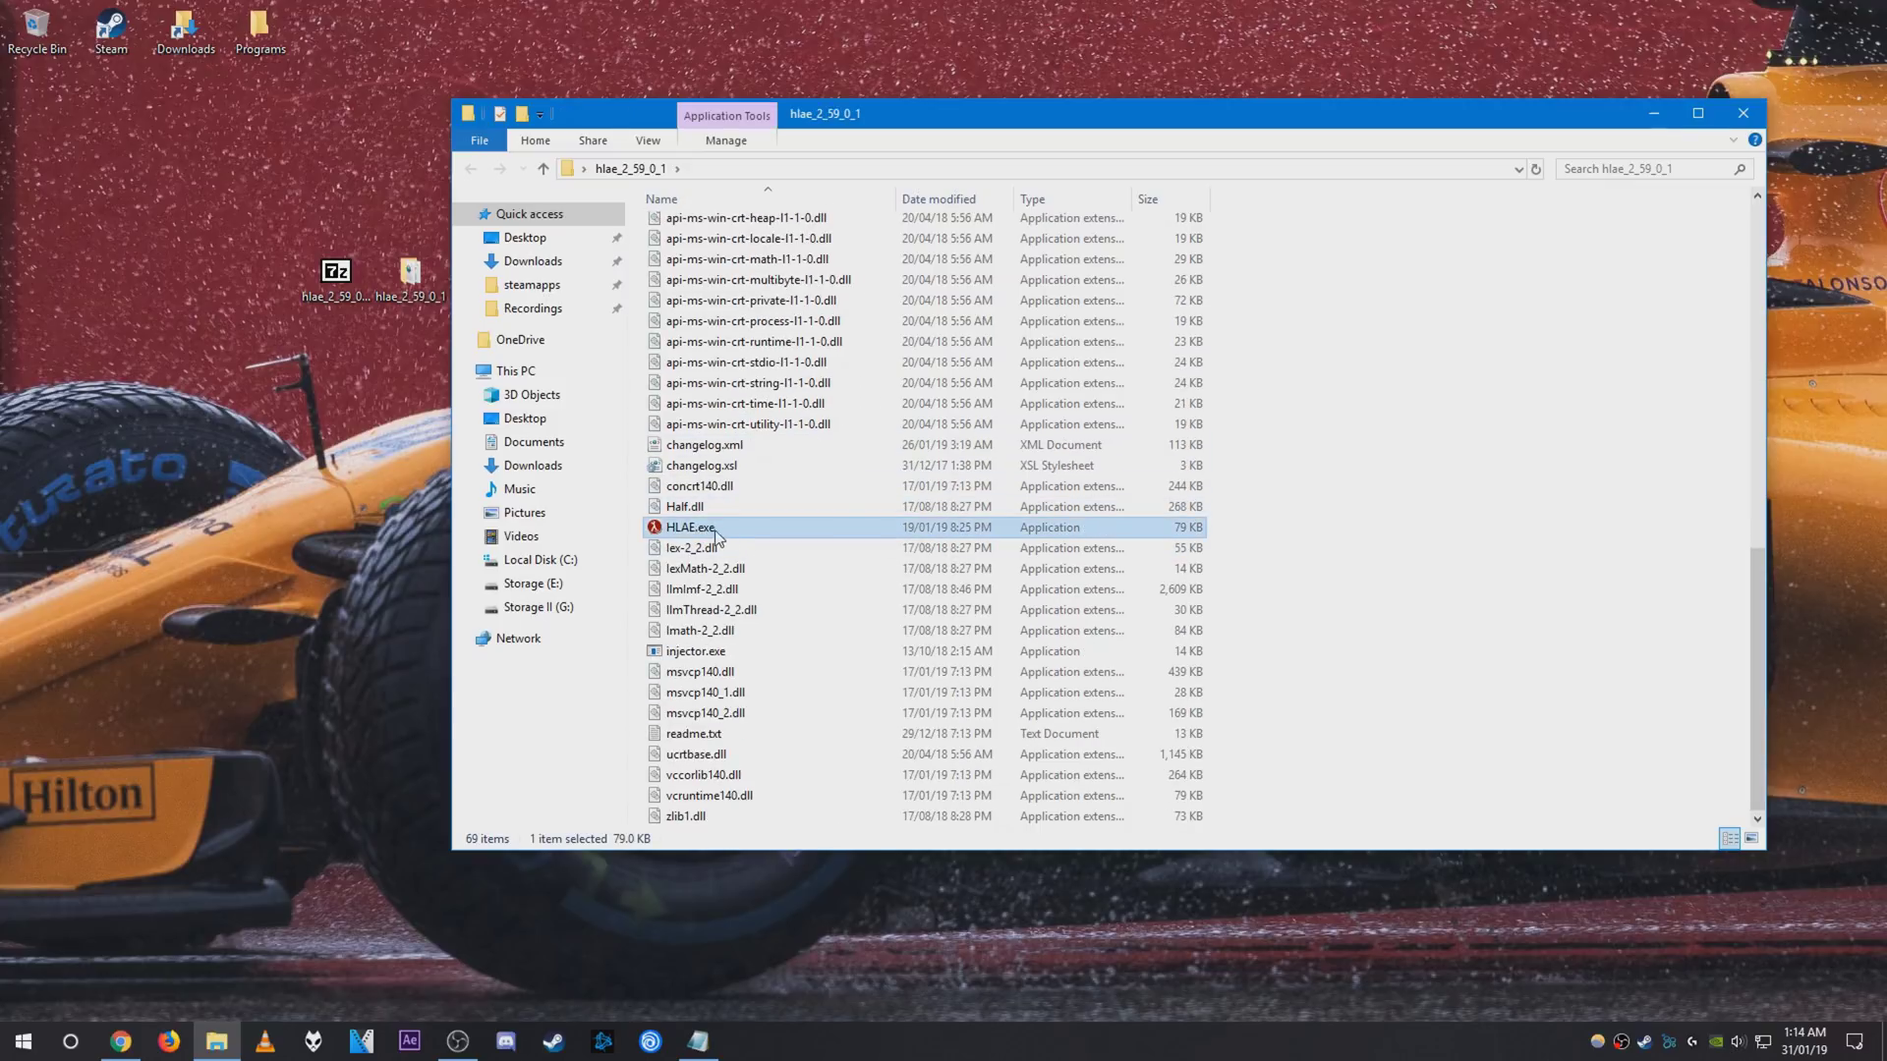
- Launch HLAE, decline automatic update checks and bring up Tools > Developer > Custom Loader
double_click(733, 529)
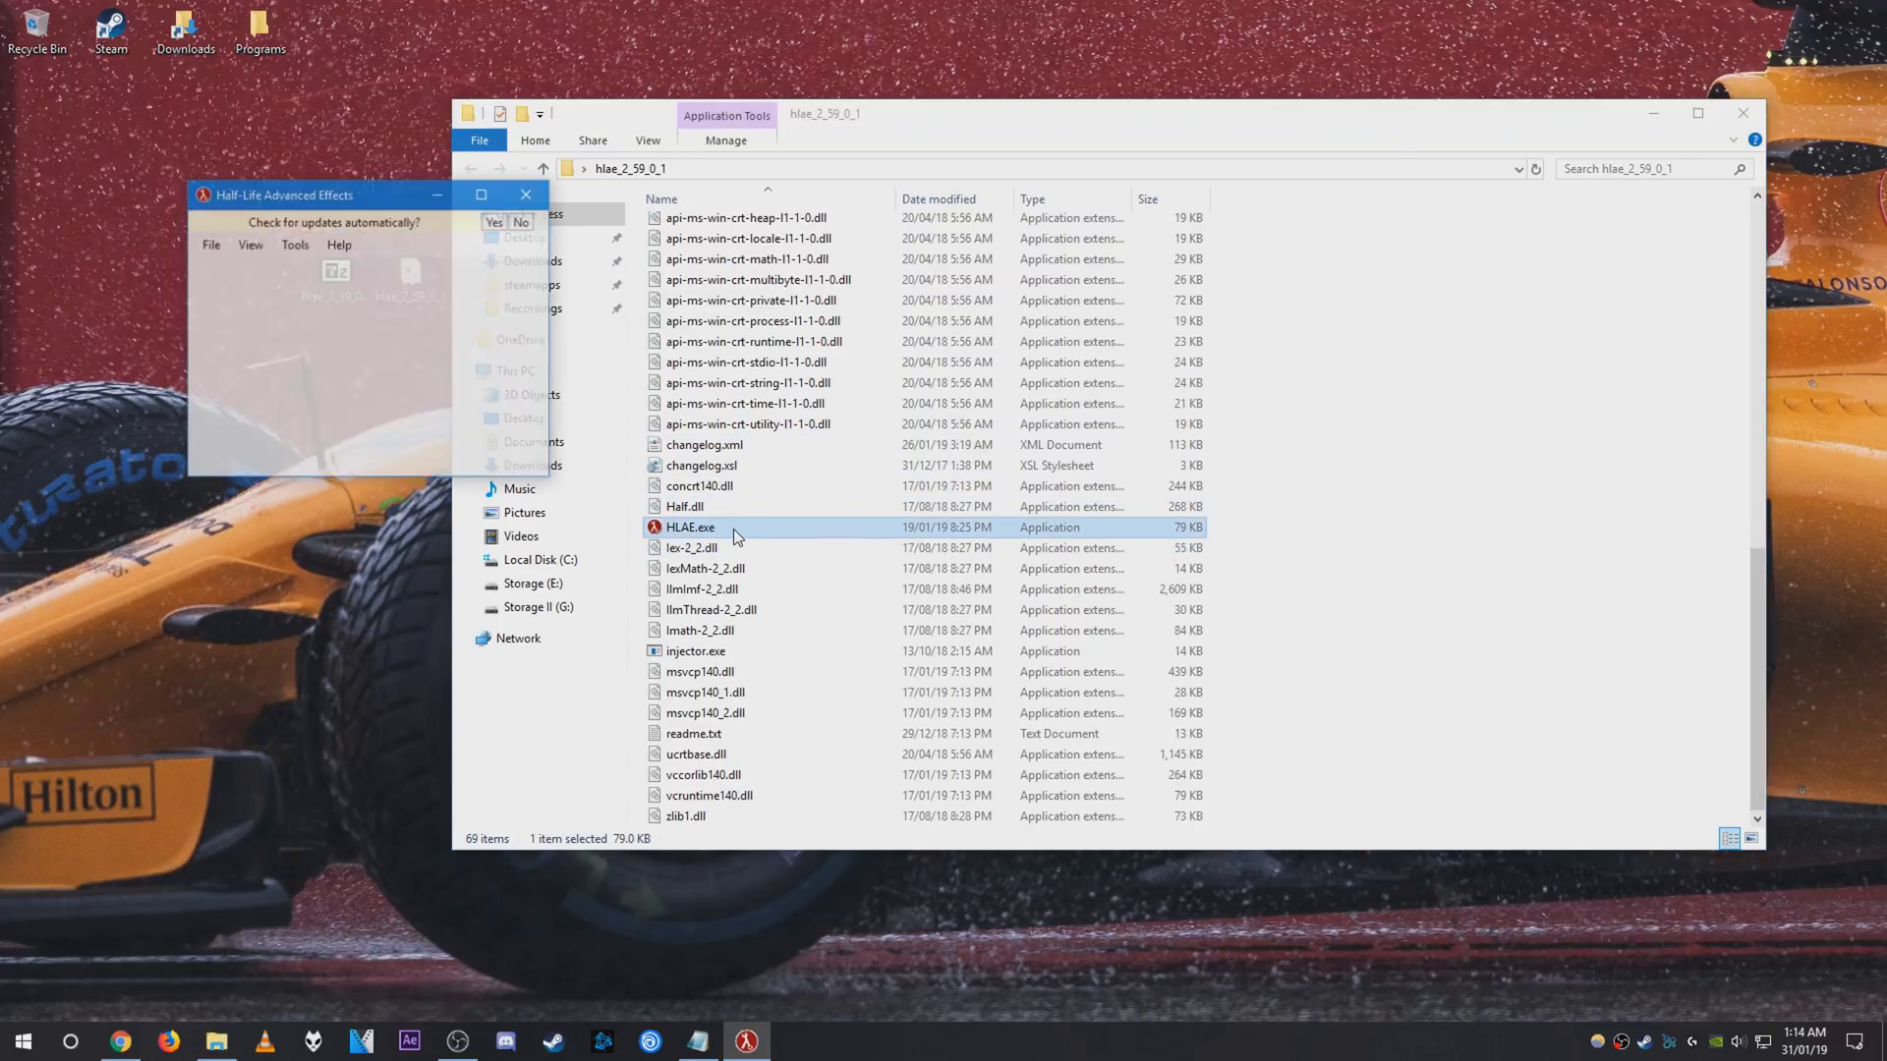
left_click(1743, 113)
left_click(495, 222)
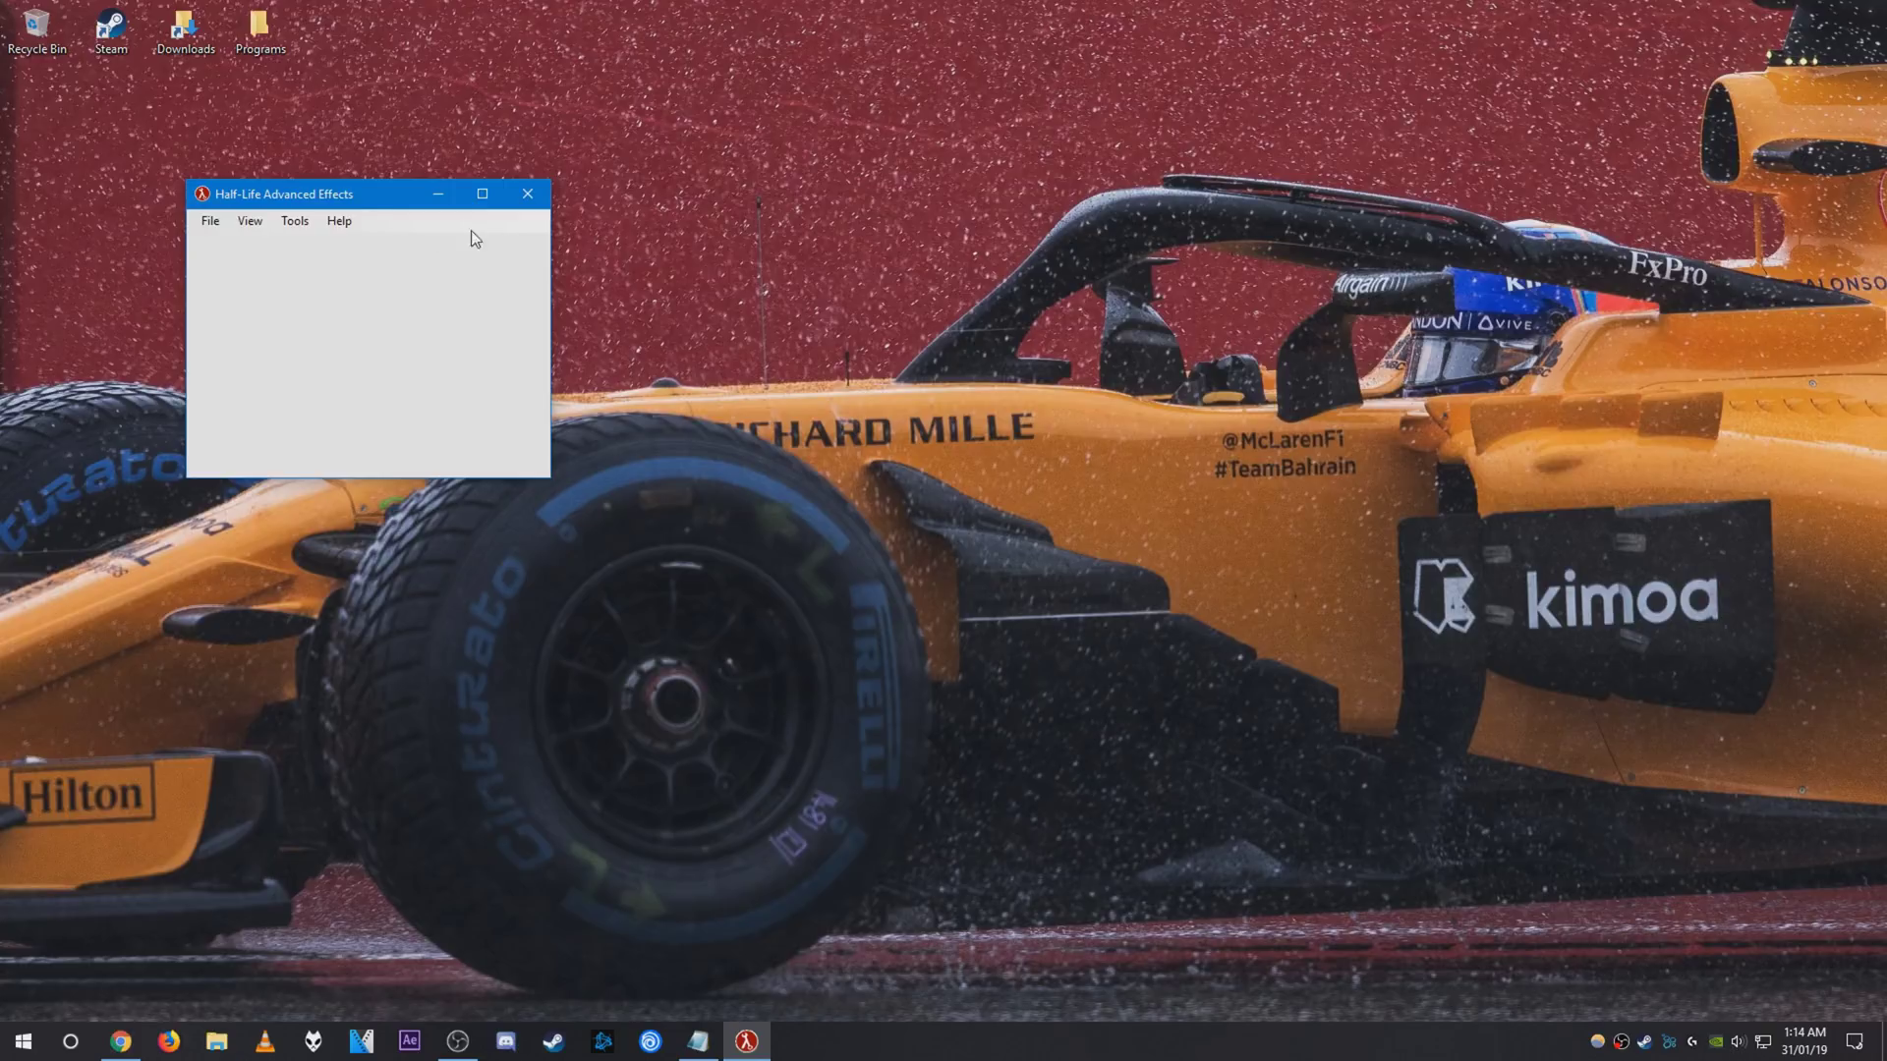
left_click(295, 222)
mouse_move(333, 292)
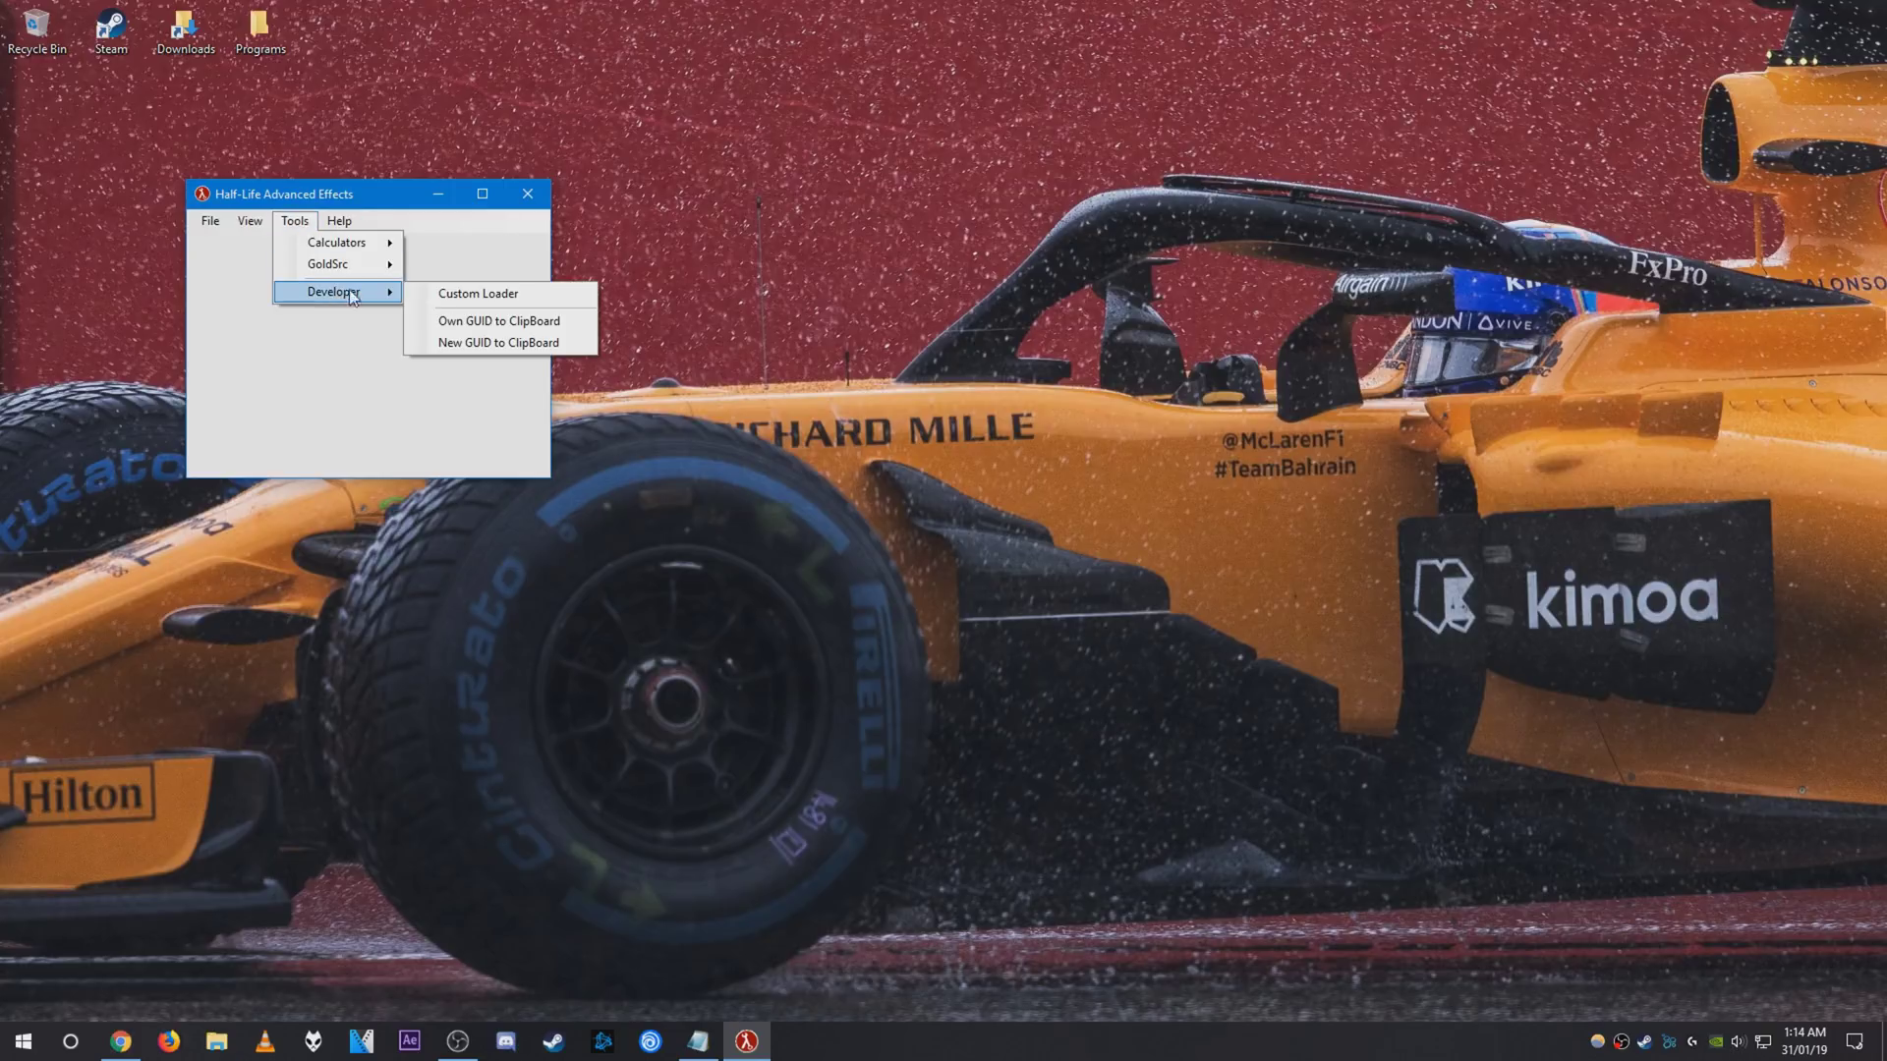
left_click(502, 296)
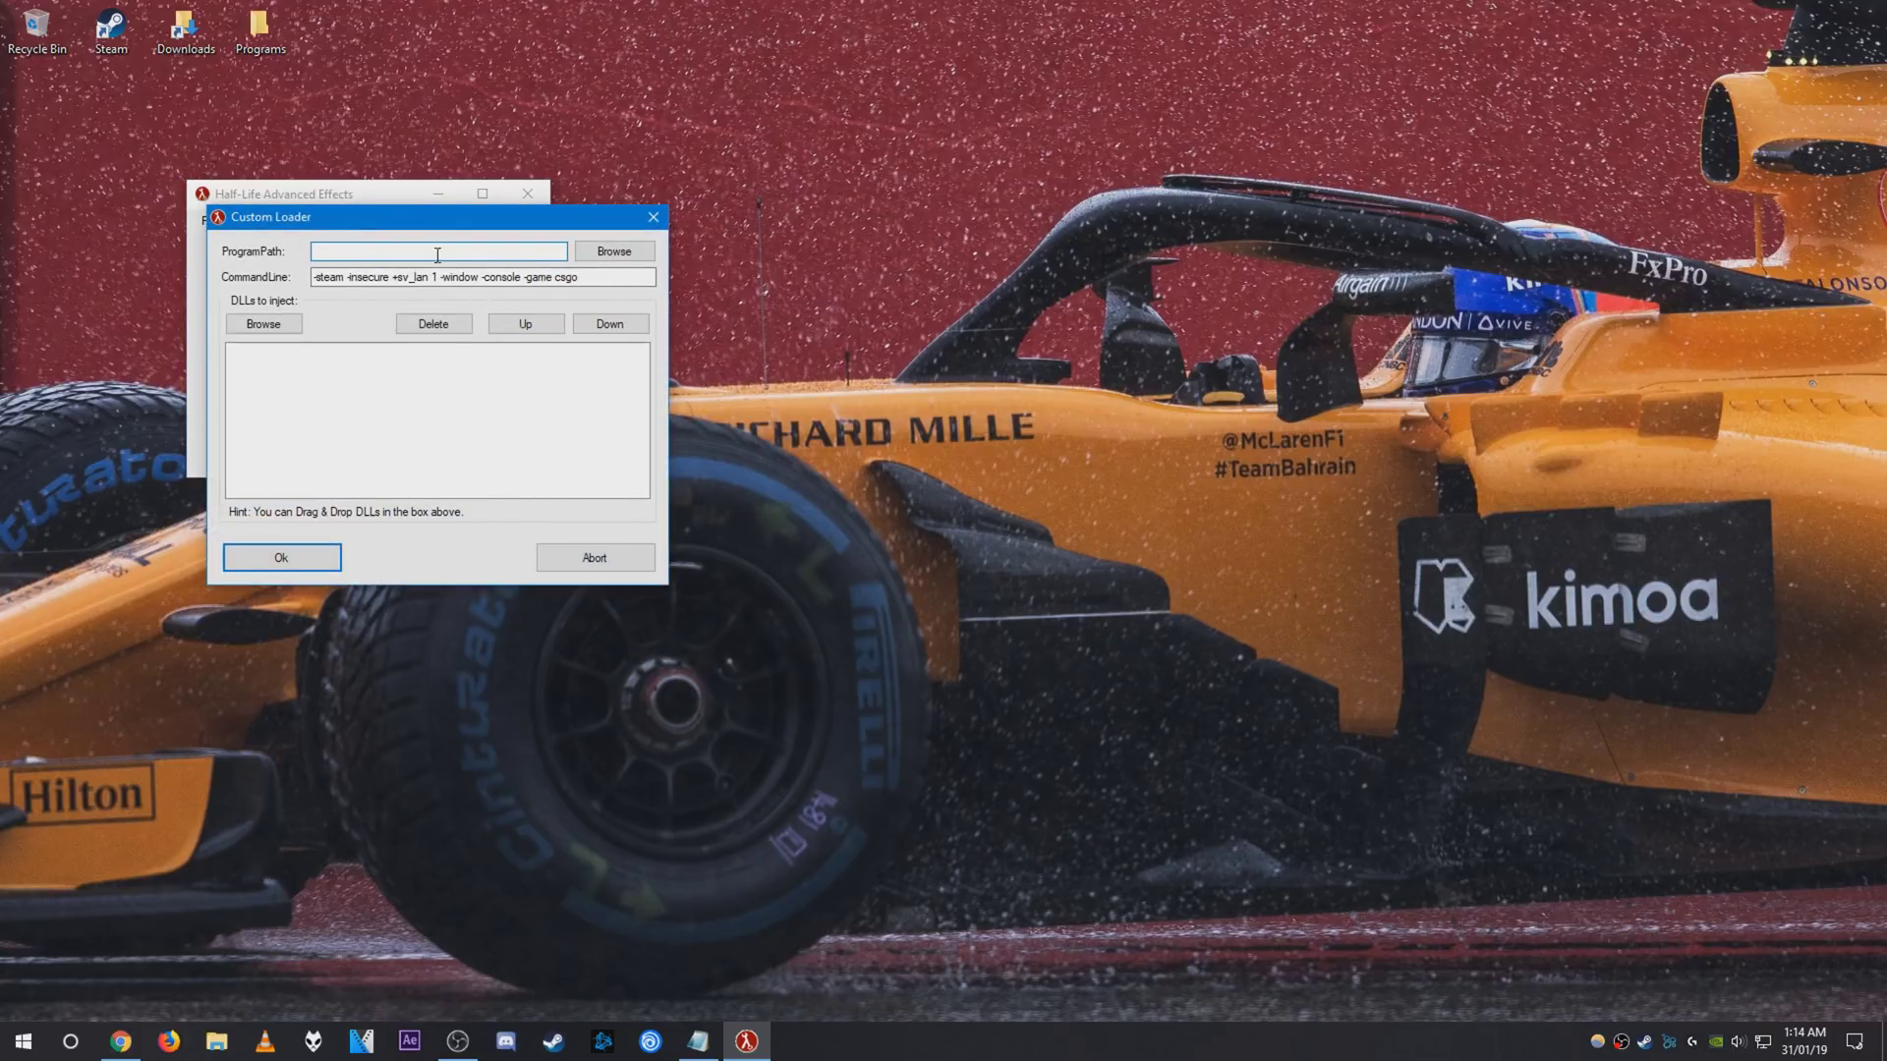
- Browse to steamapps\common\Counter-Strike Global Offensive and choose csgo.exe as the program
left_click(613, 251)
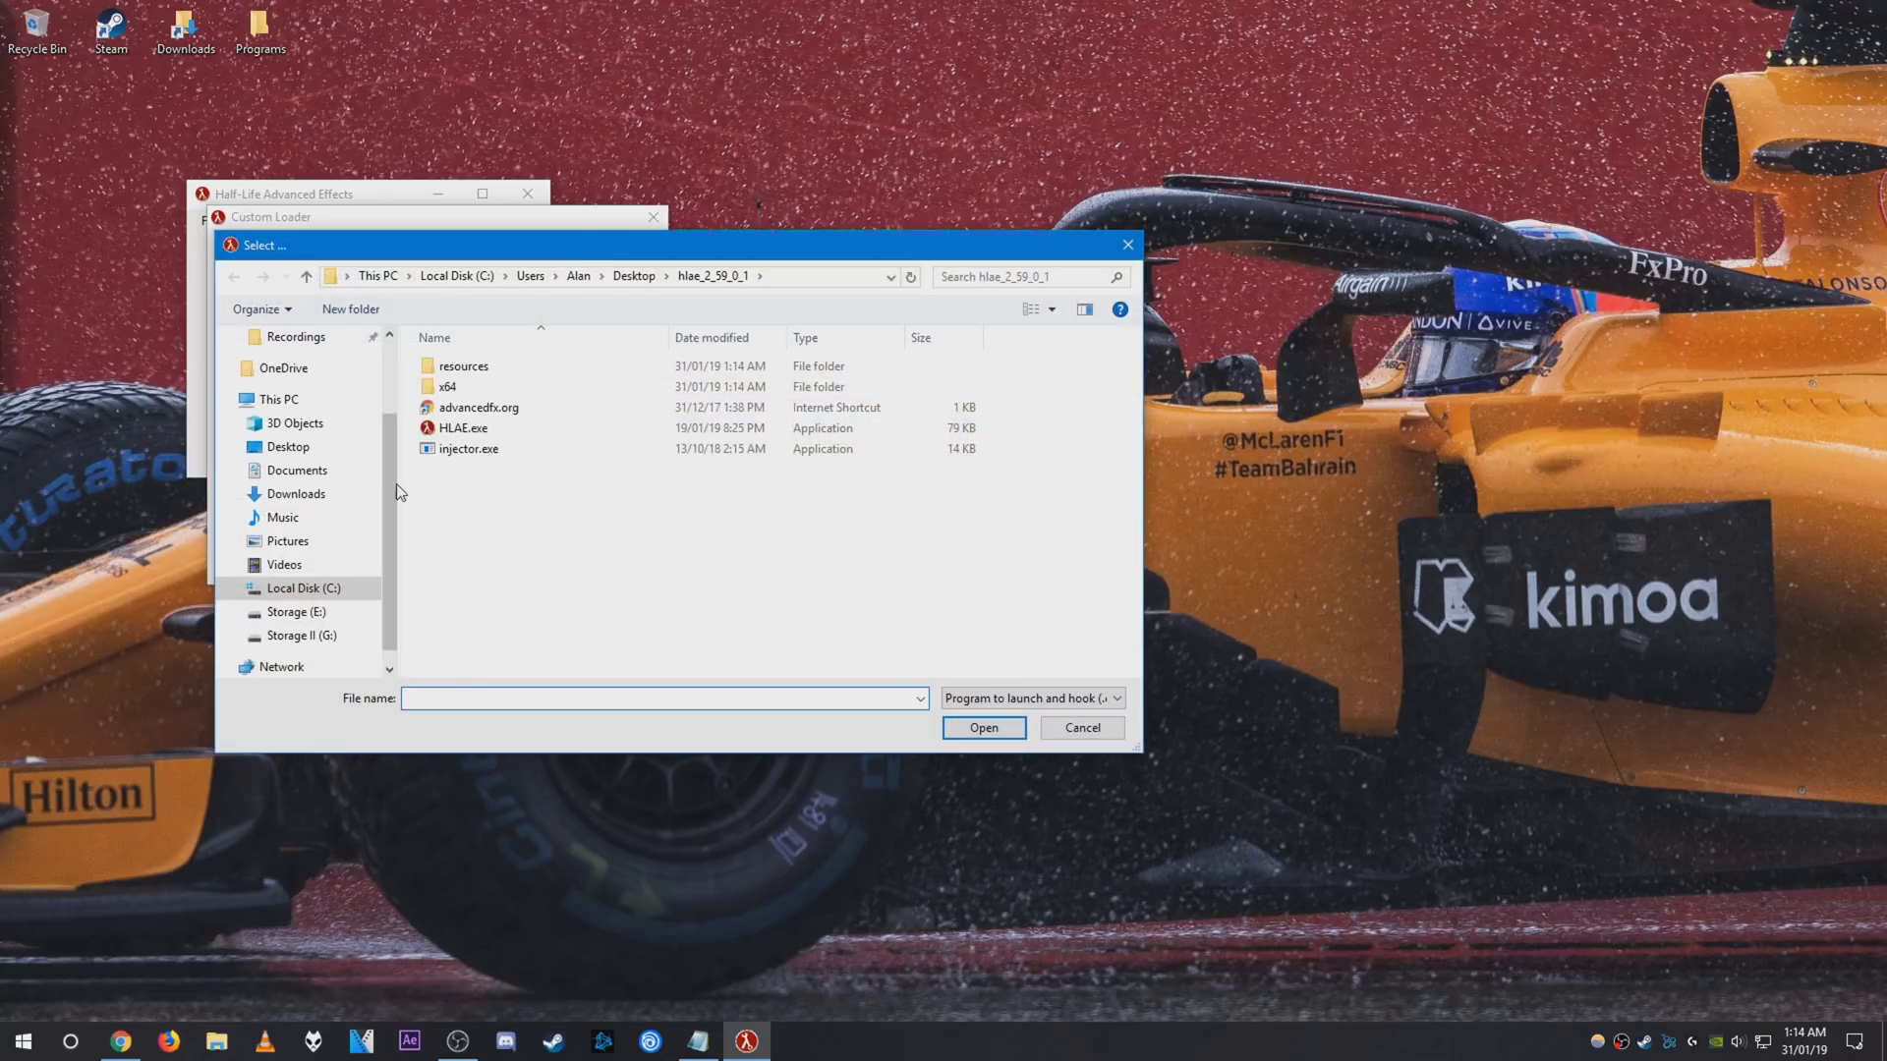
scroll(387, 494, "up", 3)
left_click(294, 423)
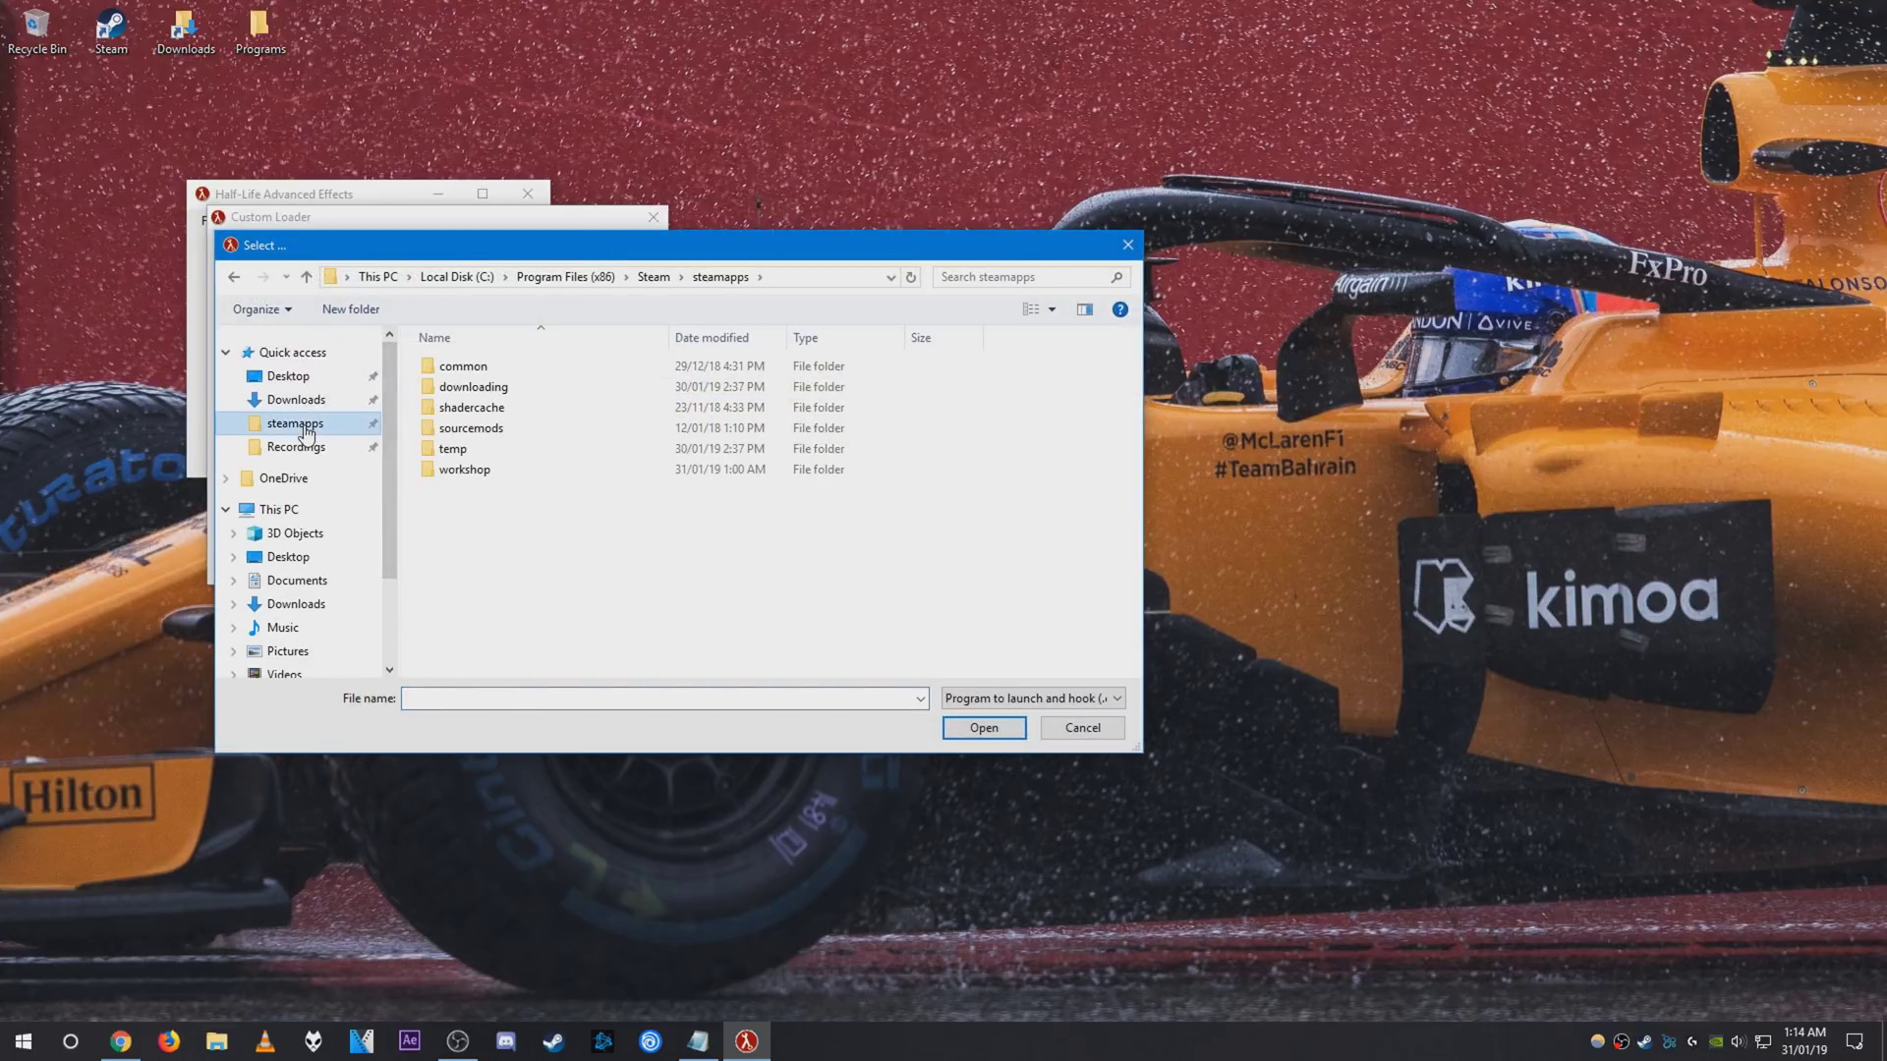
double_click(497, 367)
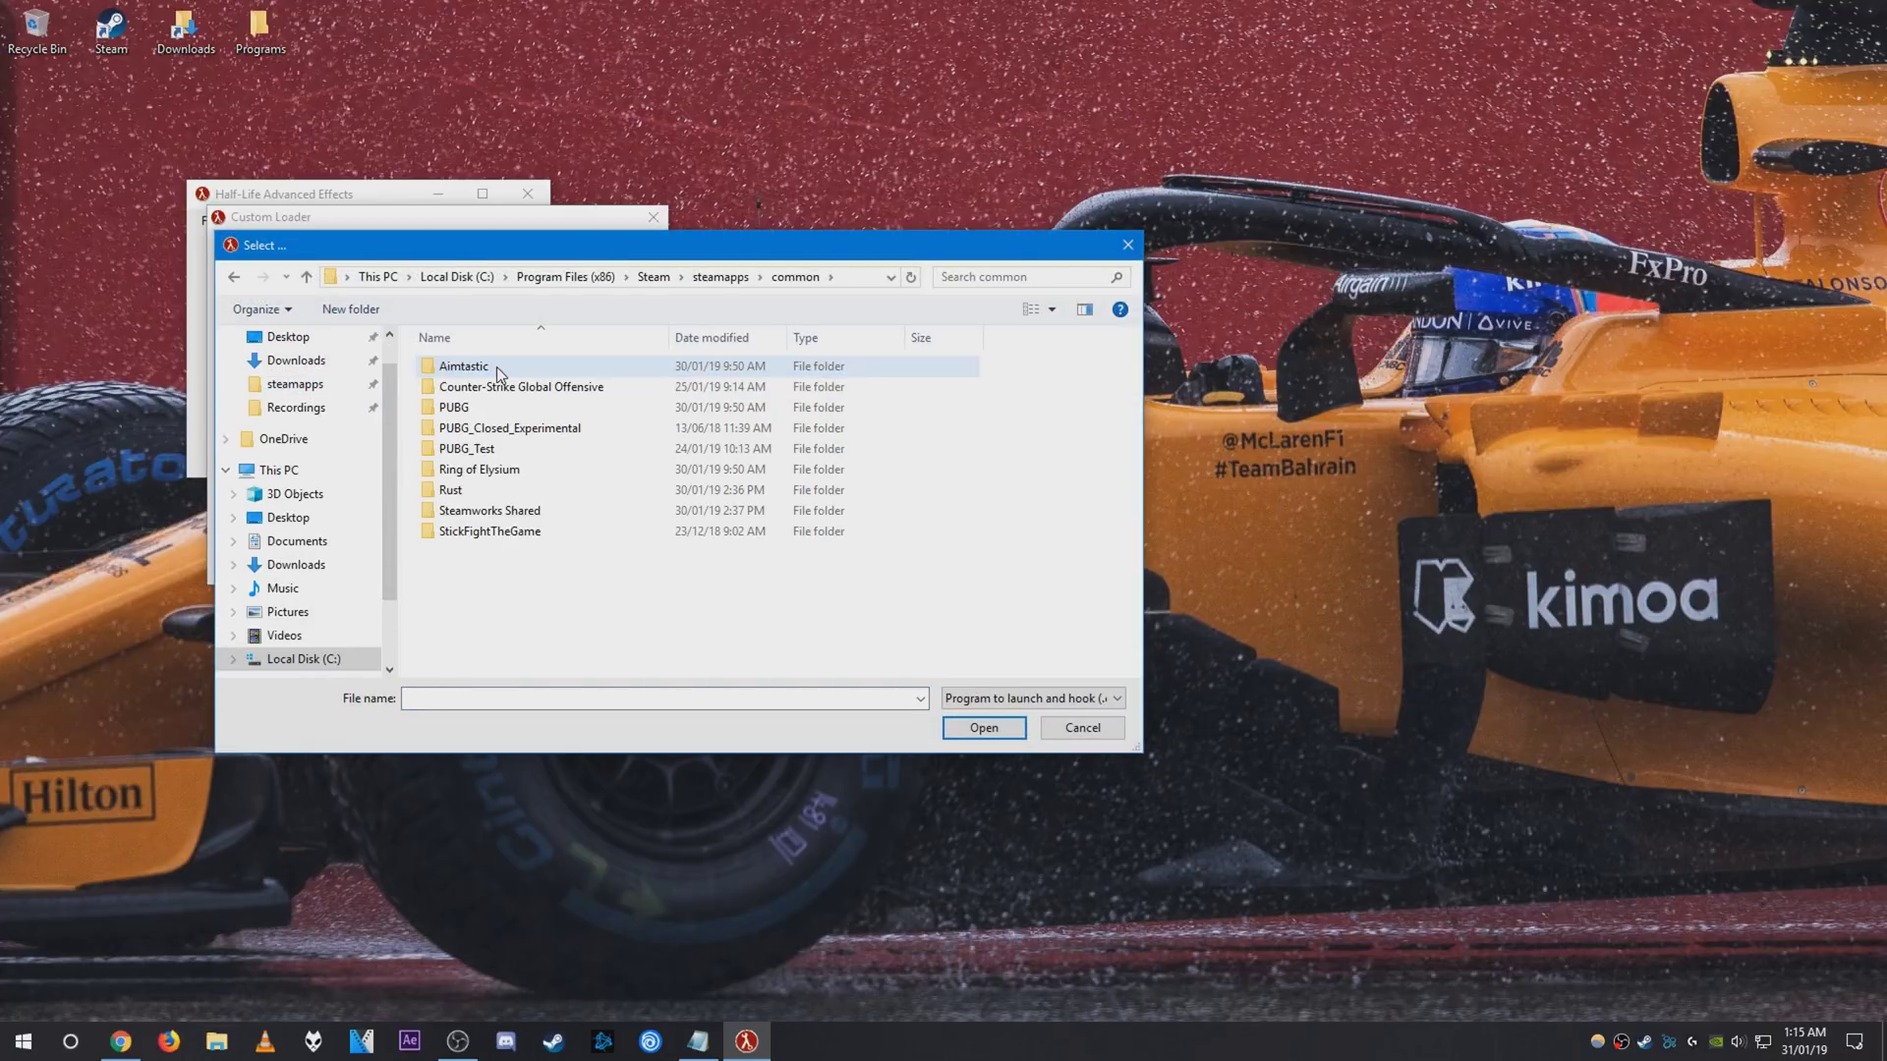
double_click(533, 388)
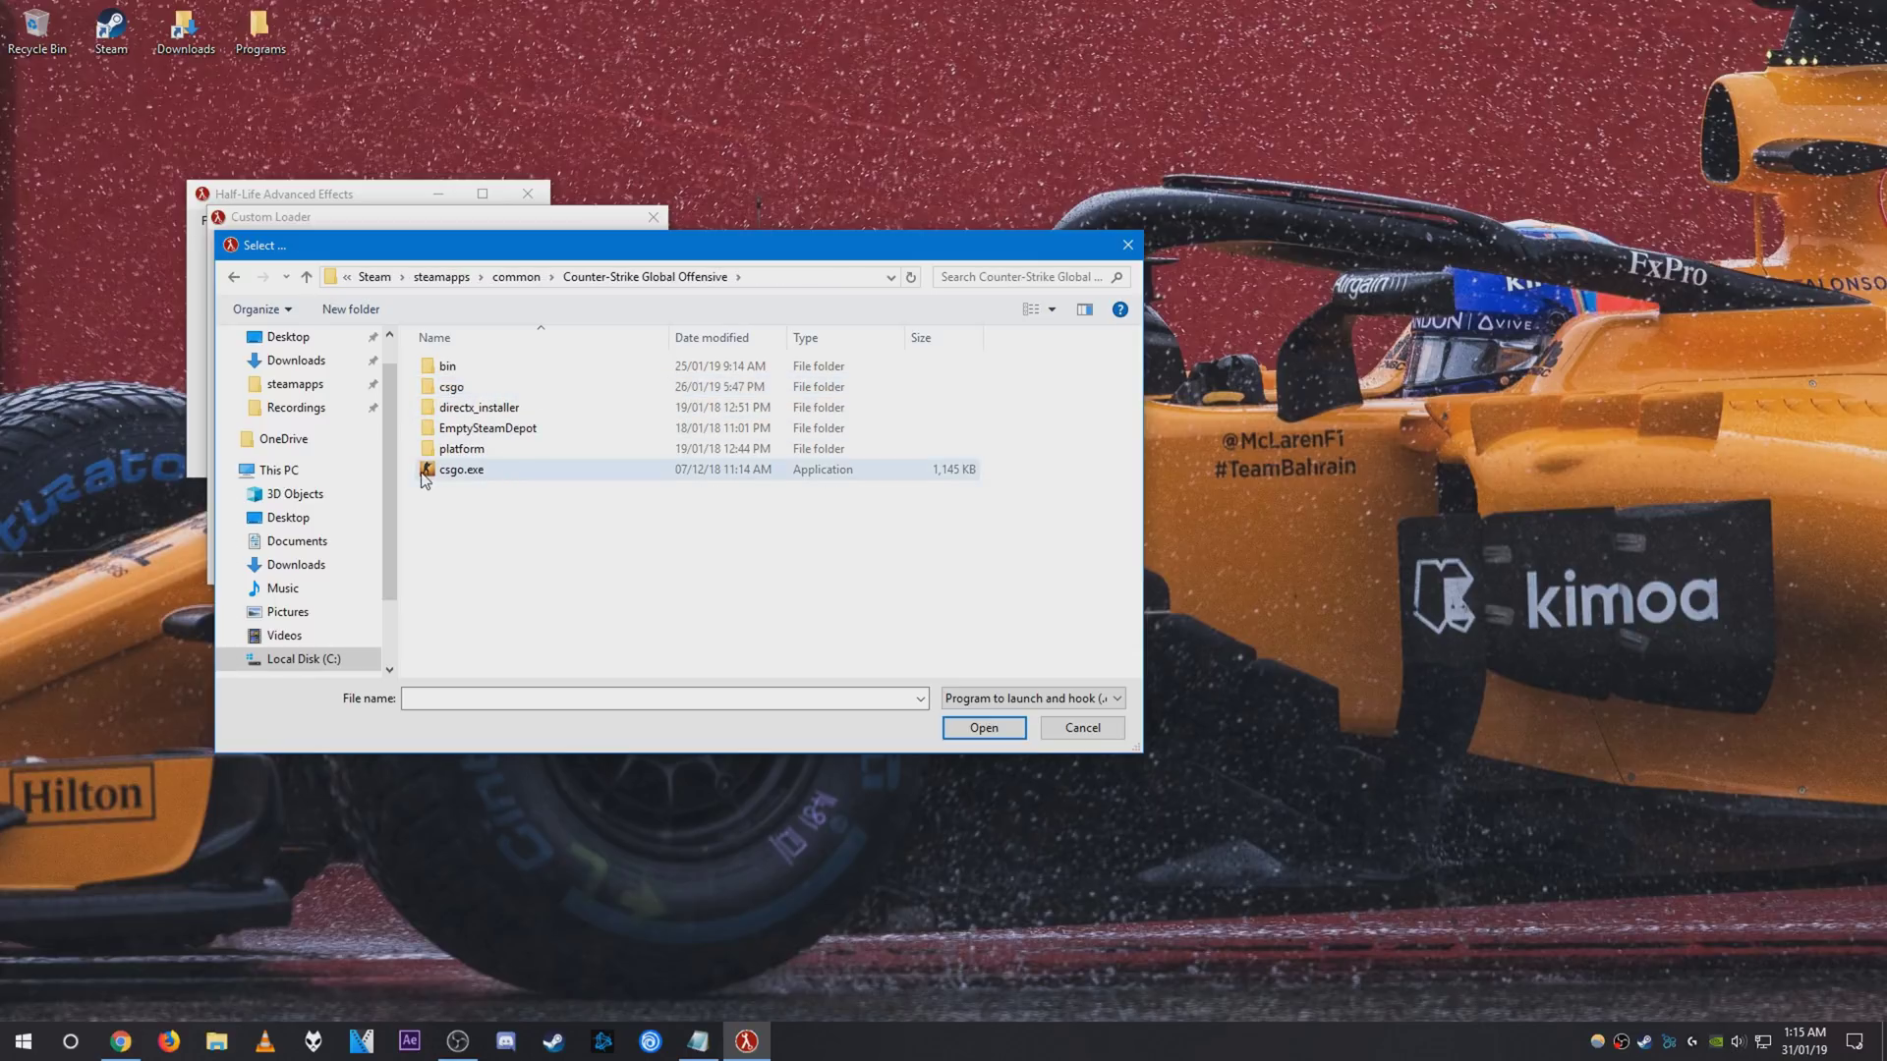
double_click(462, 470)
- Append -w 1600 -h 720 to the launch options, add AfxHookSource.dll to inject, and launch the game
left_click(590, 278)
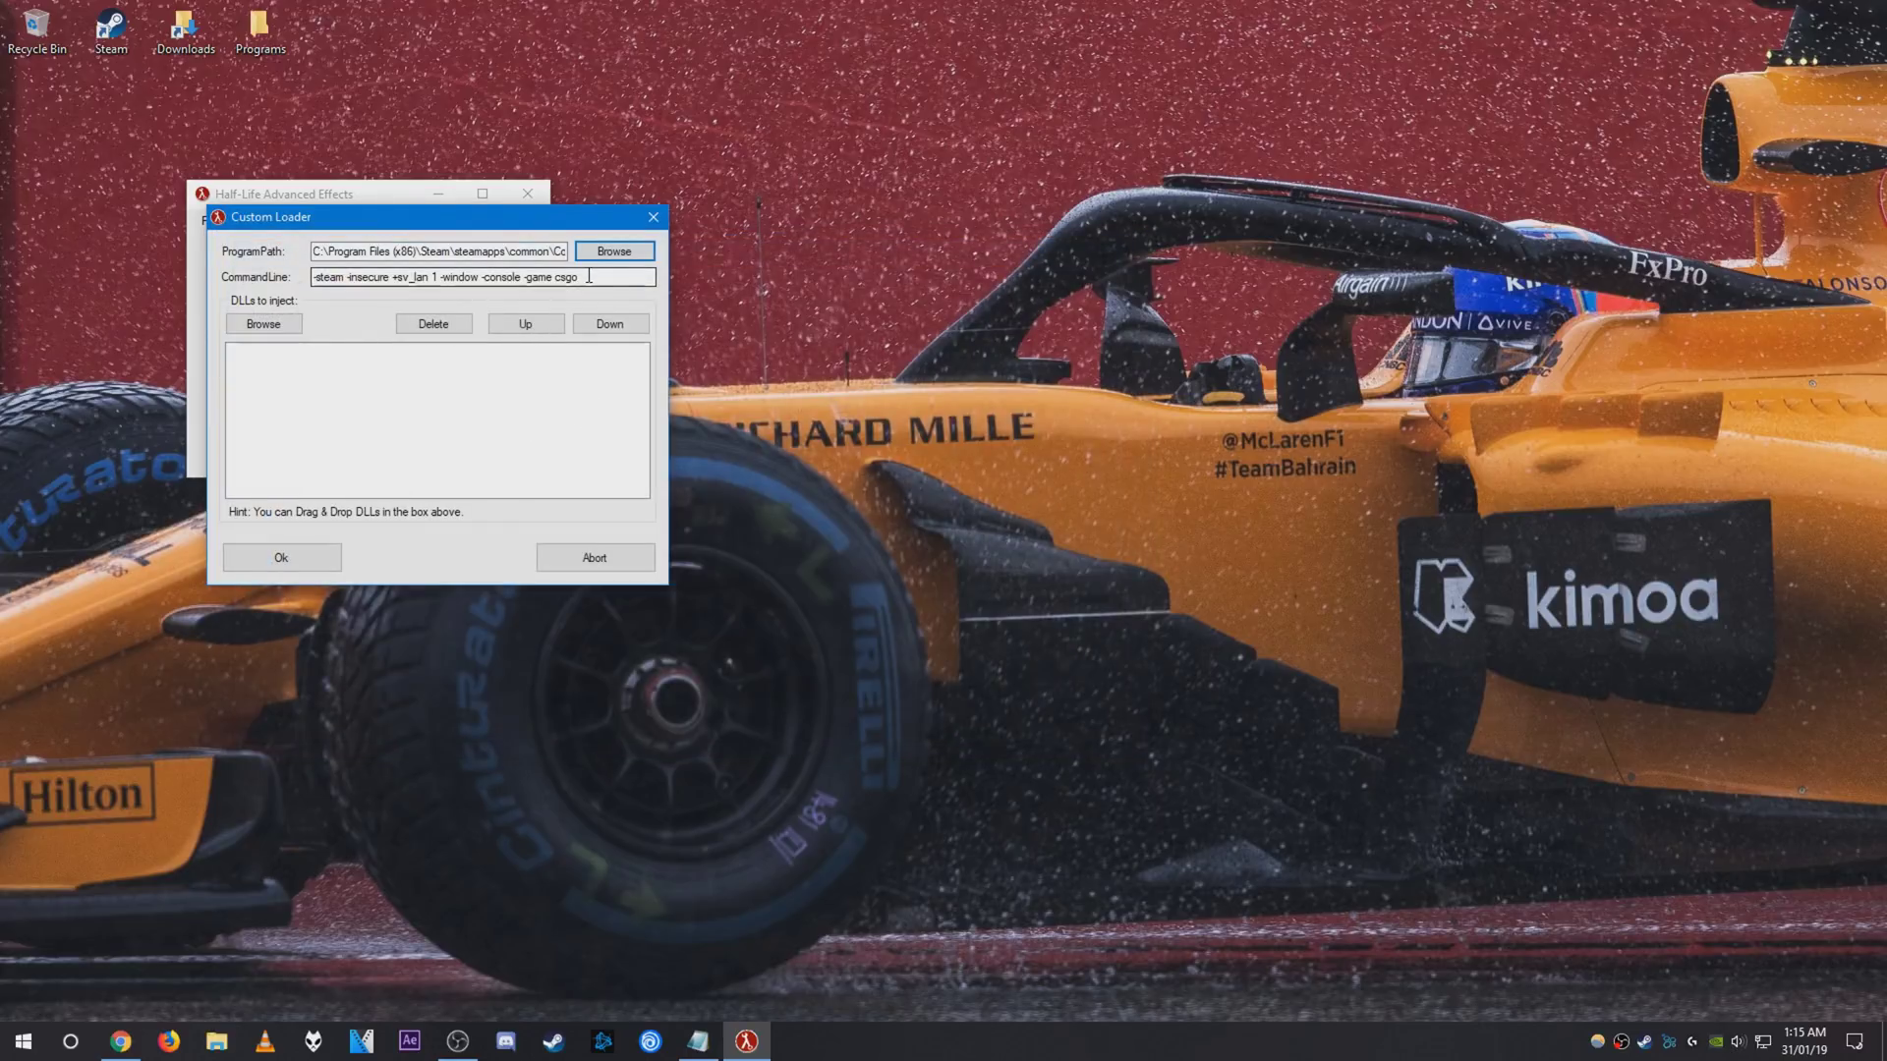
left_click(590, 277)
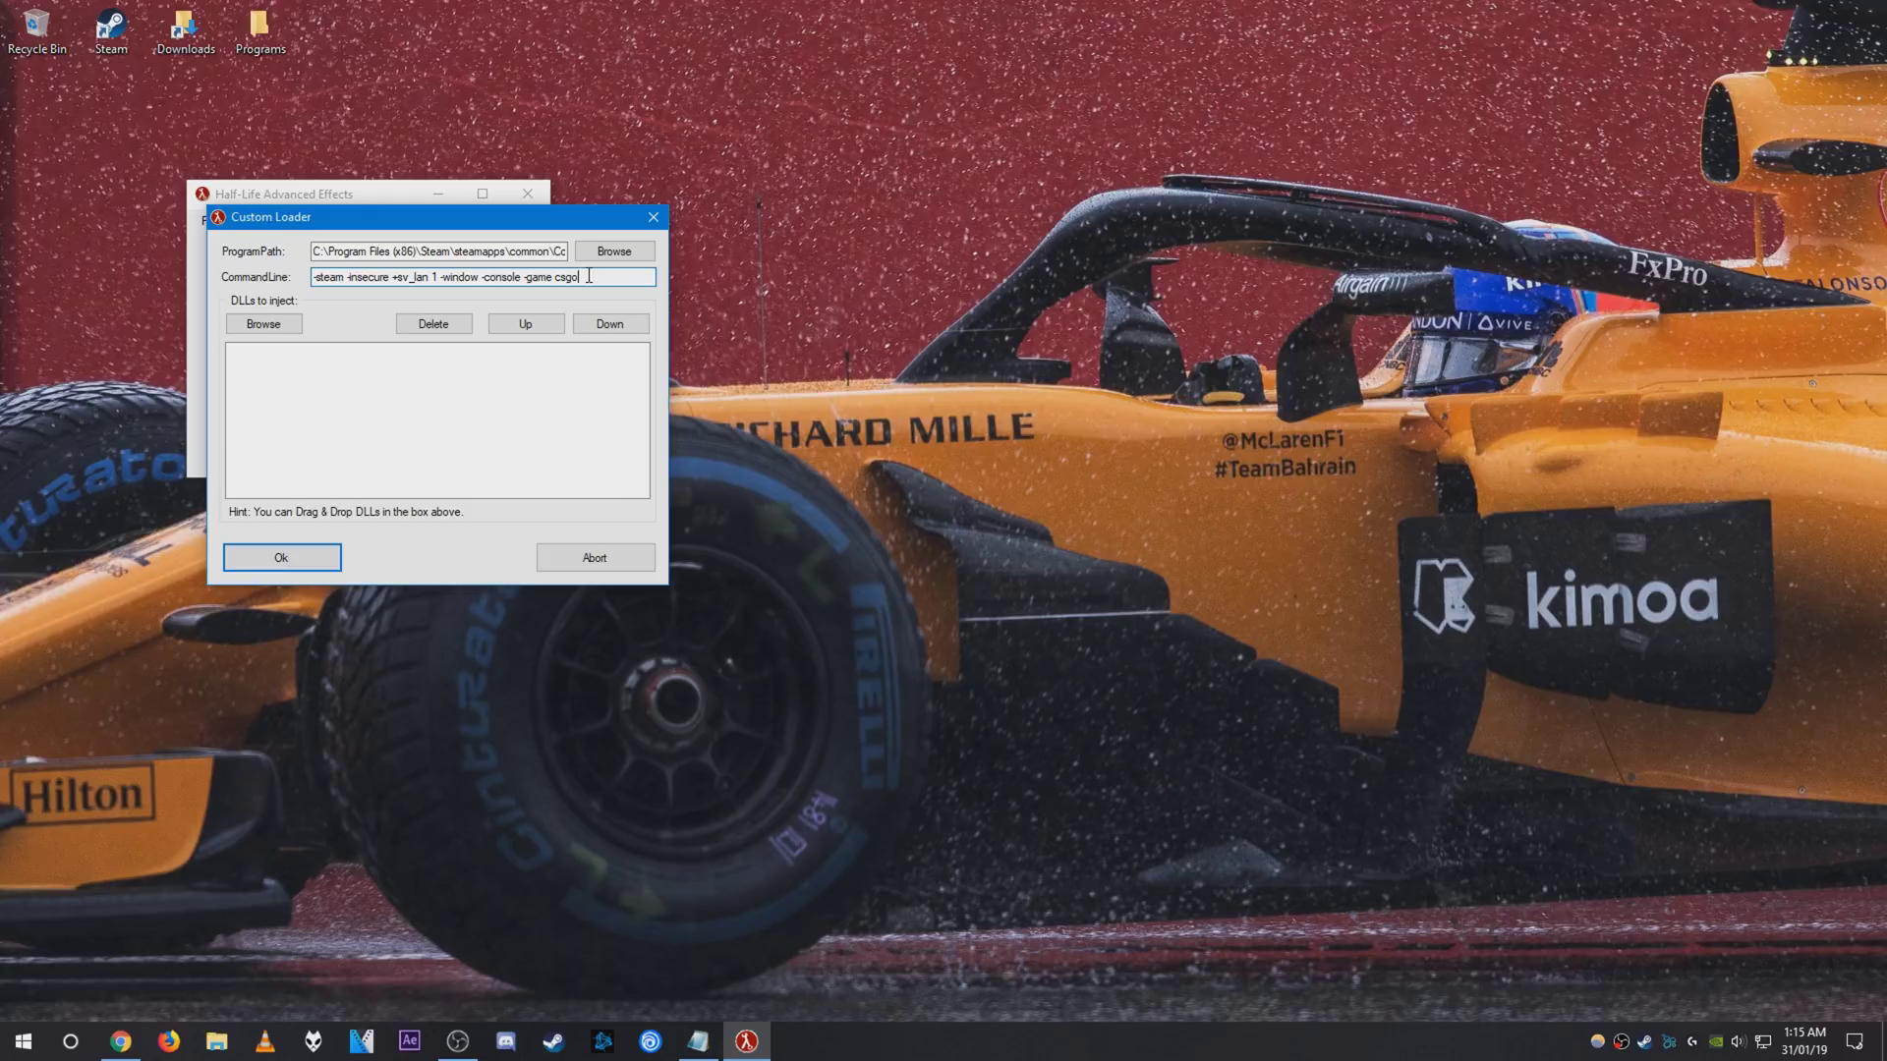
type("-")
type("w 1600 -h ")
type("720")
left_click(263, 324)
left_click(486, 469)
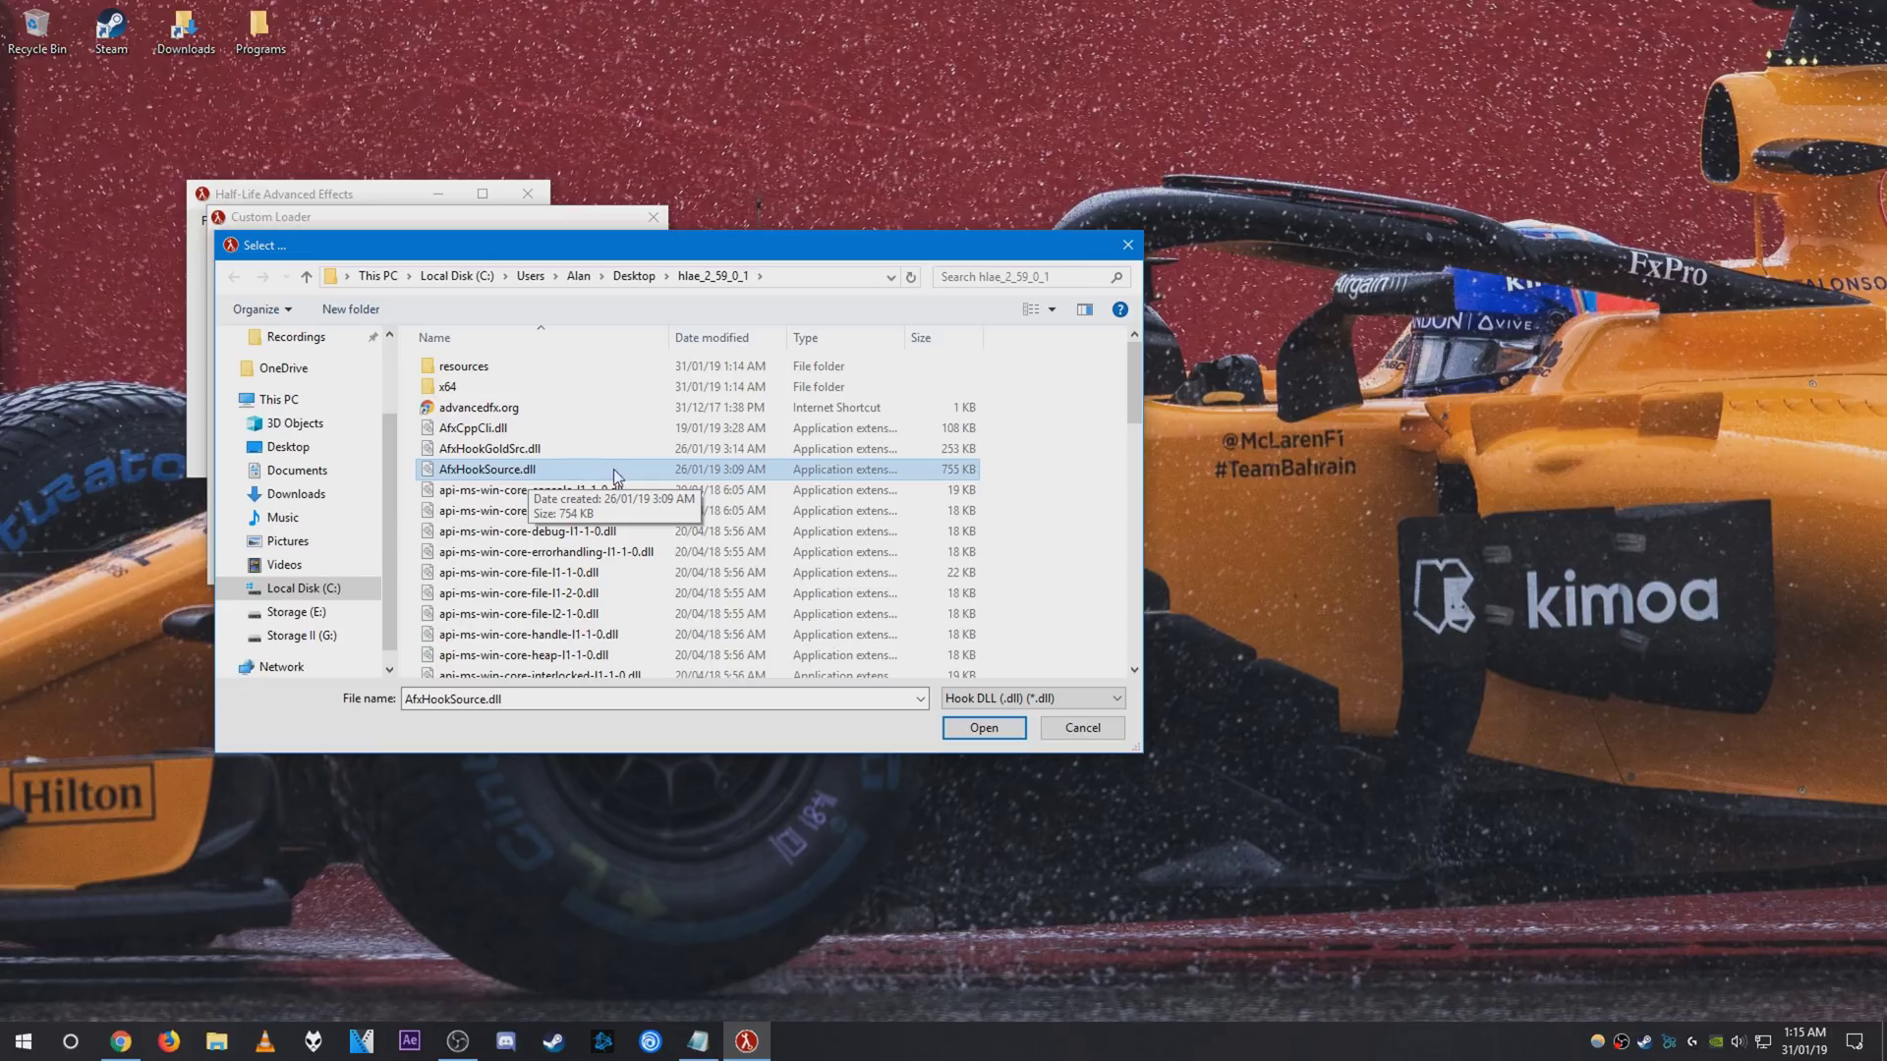
double_click(532, 470)
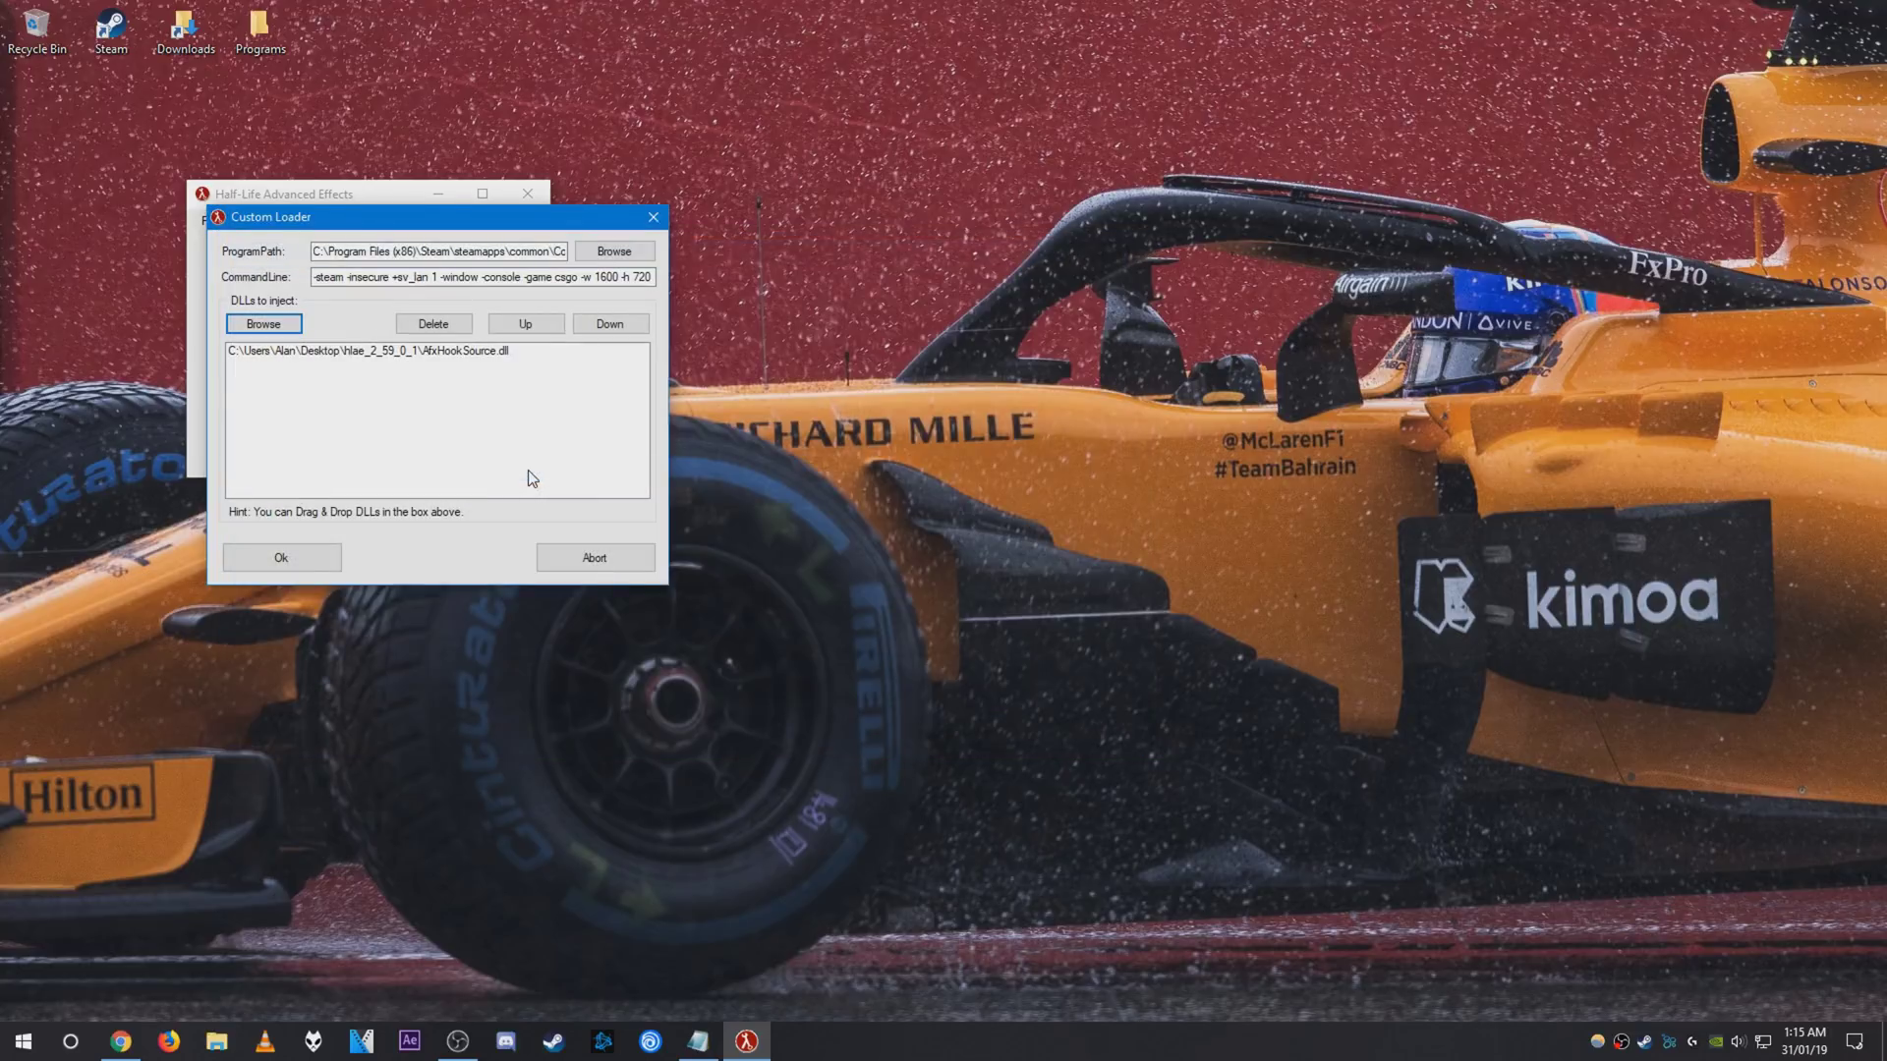
left_click(499, 469)
left_click(306, 559)
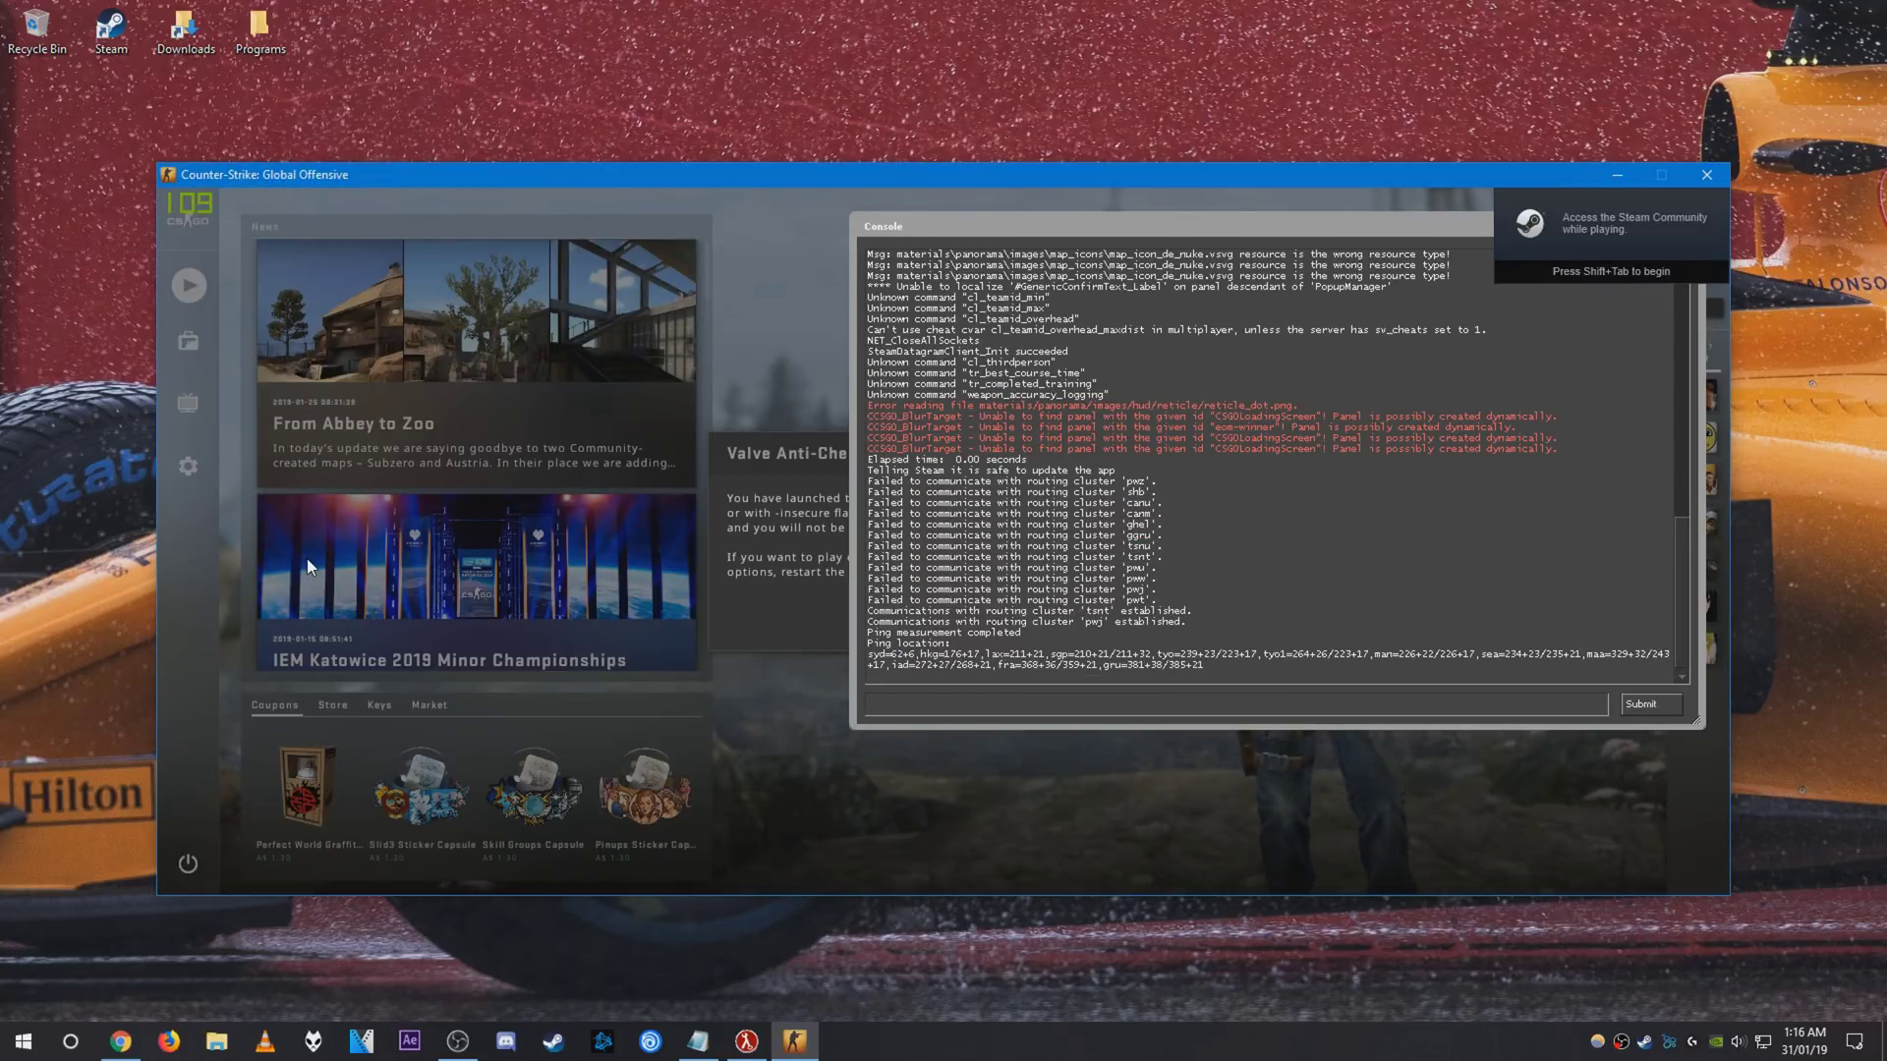
- Dismiss the insecure-mode VAC warning, briefly check the Steam overlay, and bring up the demoui playback panel
key("grave")
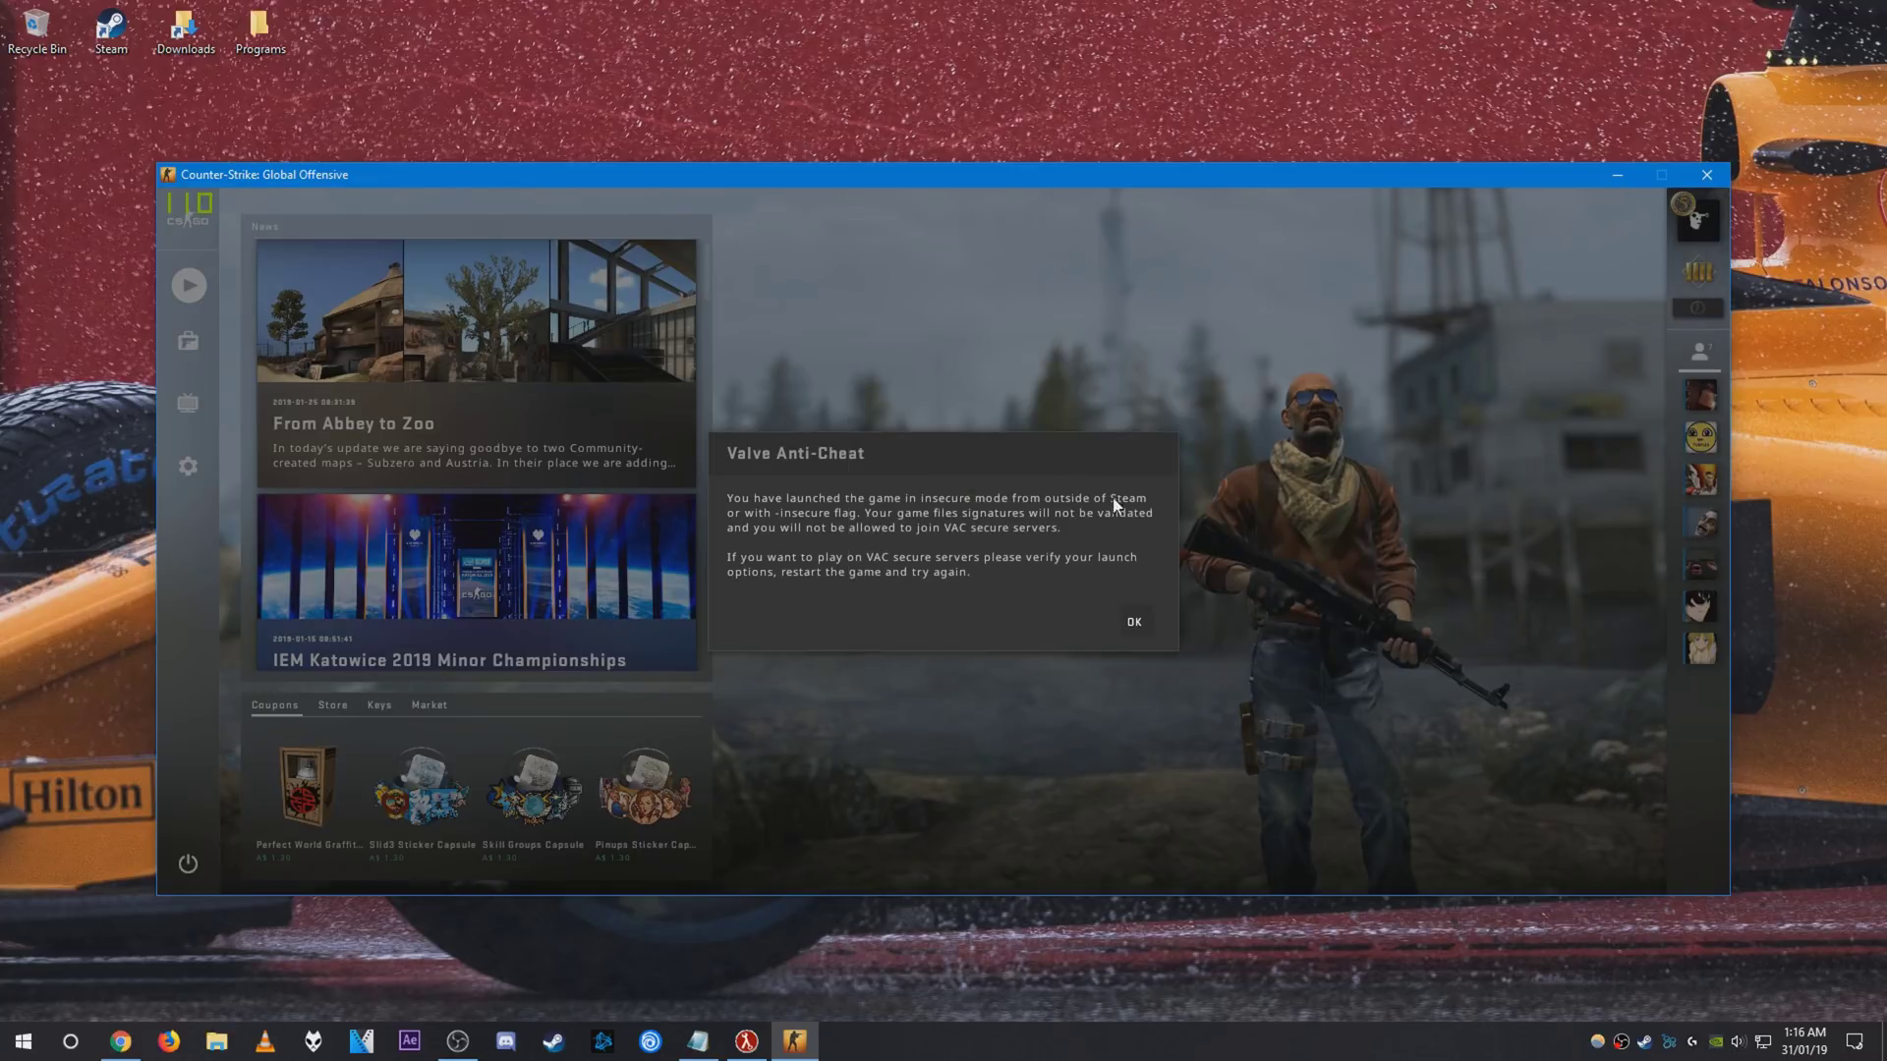
left_click(1134, 621)
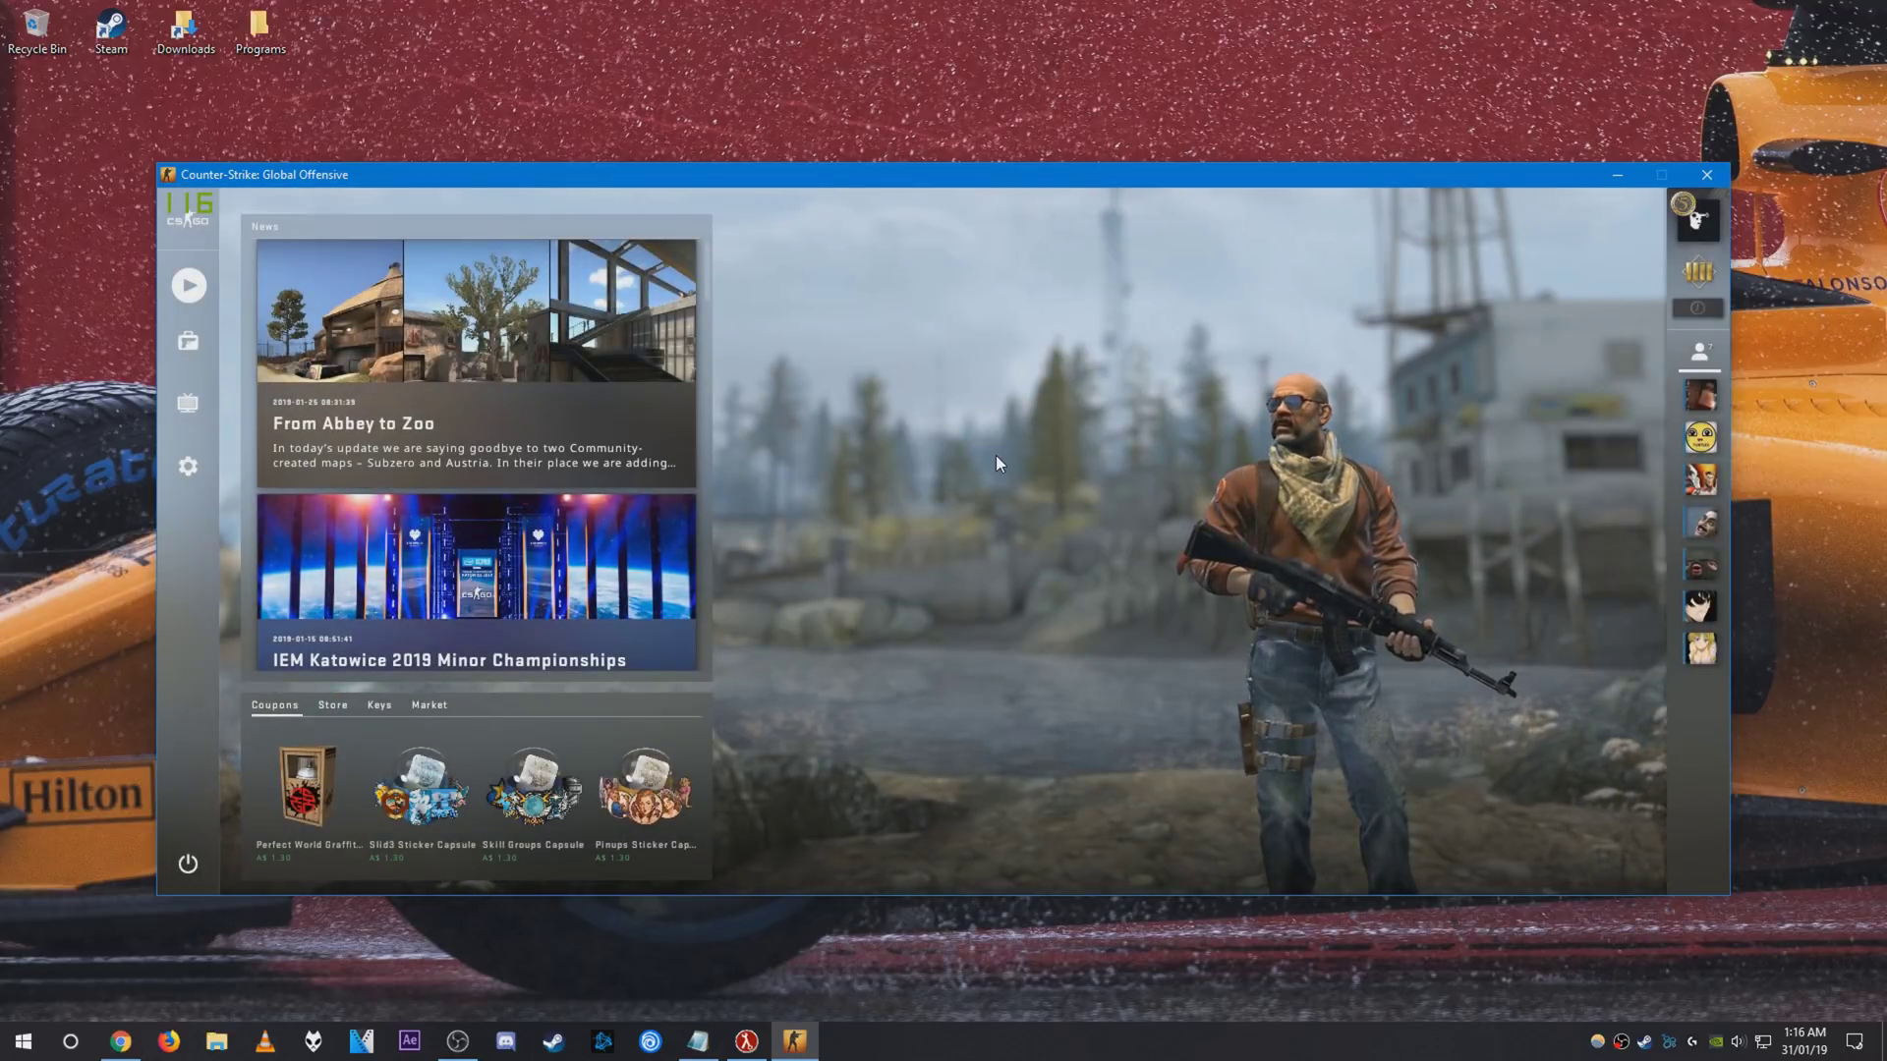
key("shift+Tab")
left_click(1356, 843)
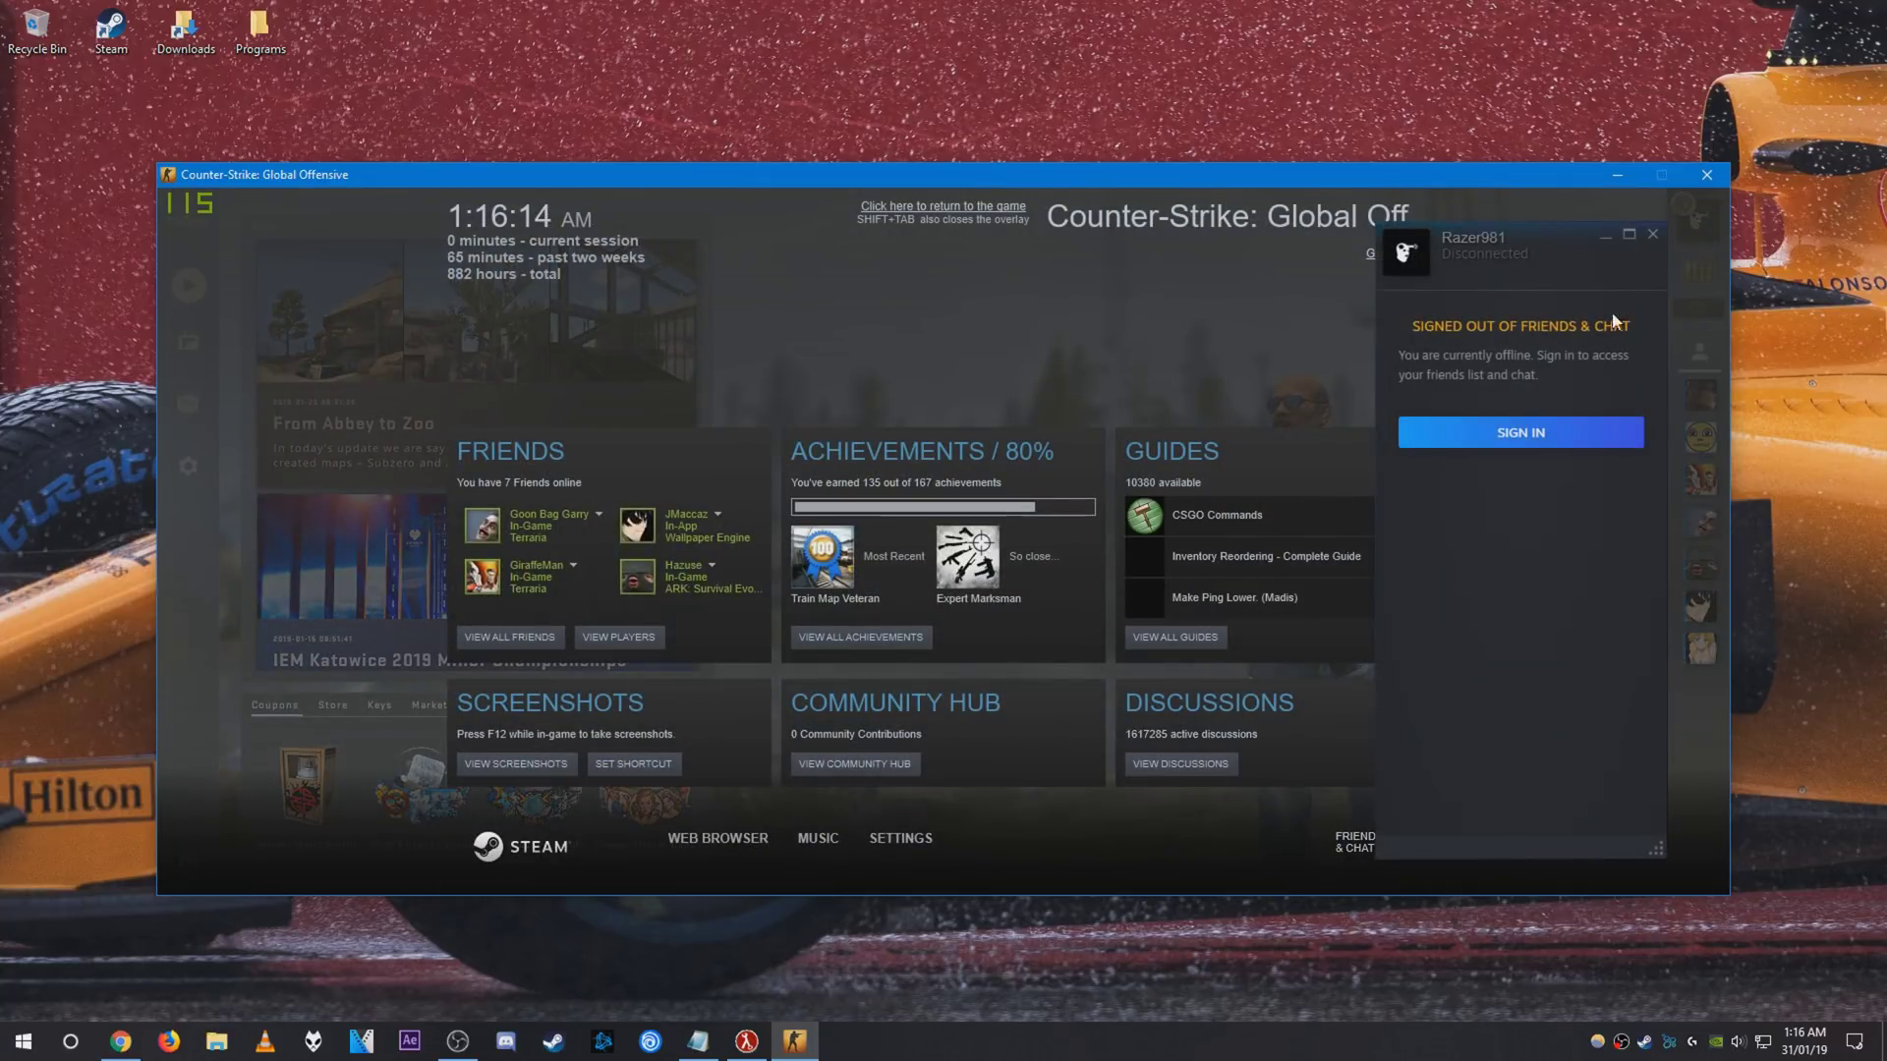
left_click(1647, 244)
key("shift+Tab")
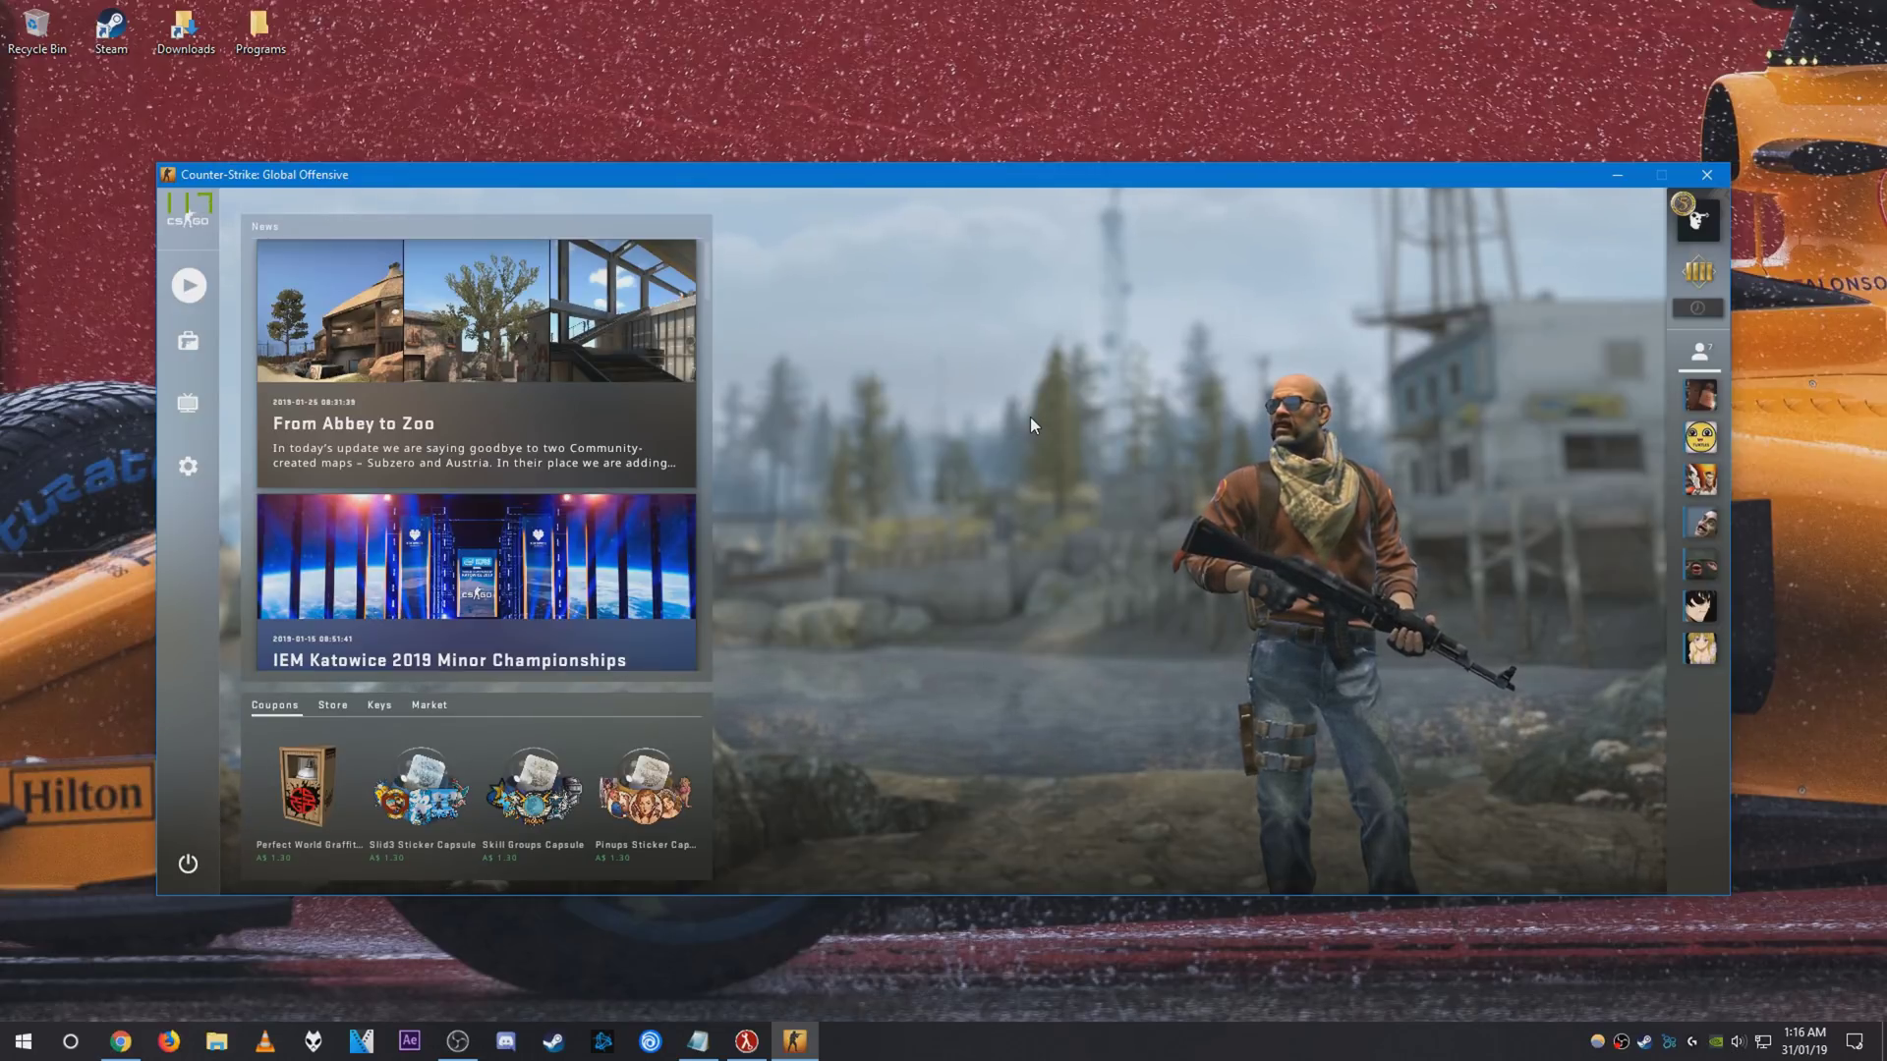
key("shift+F2")
- From Demo Playback's Load dialog, browse to E:\CSGO Edit Clips\1. Demos
left_click_drag(346, 581, 393, 576)
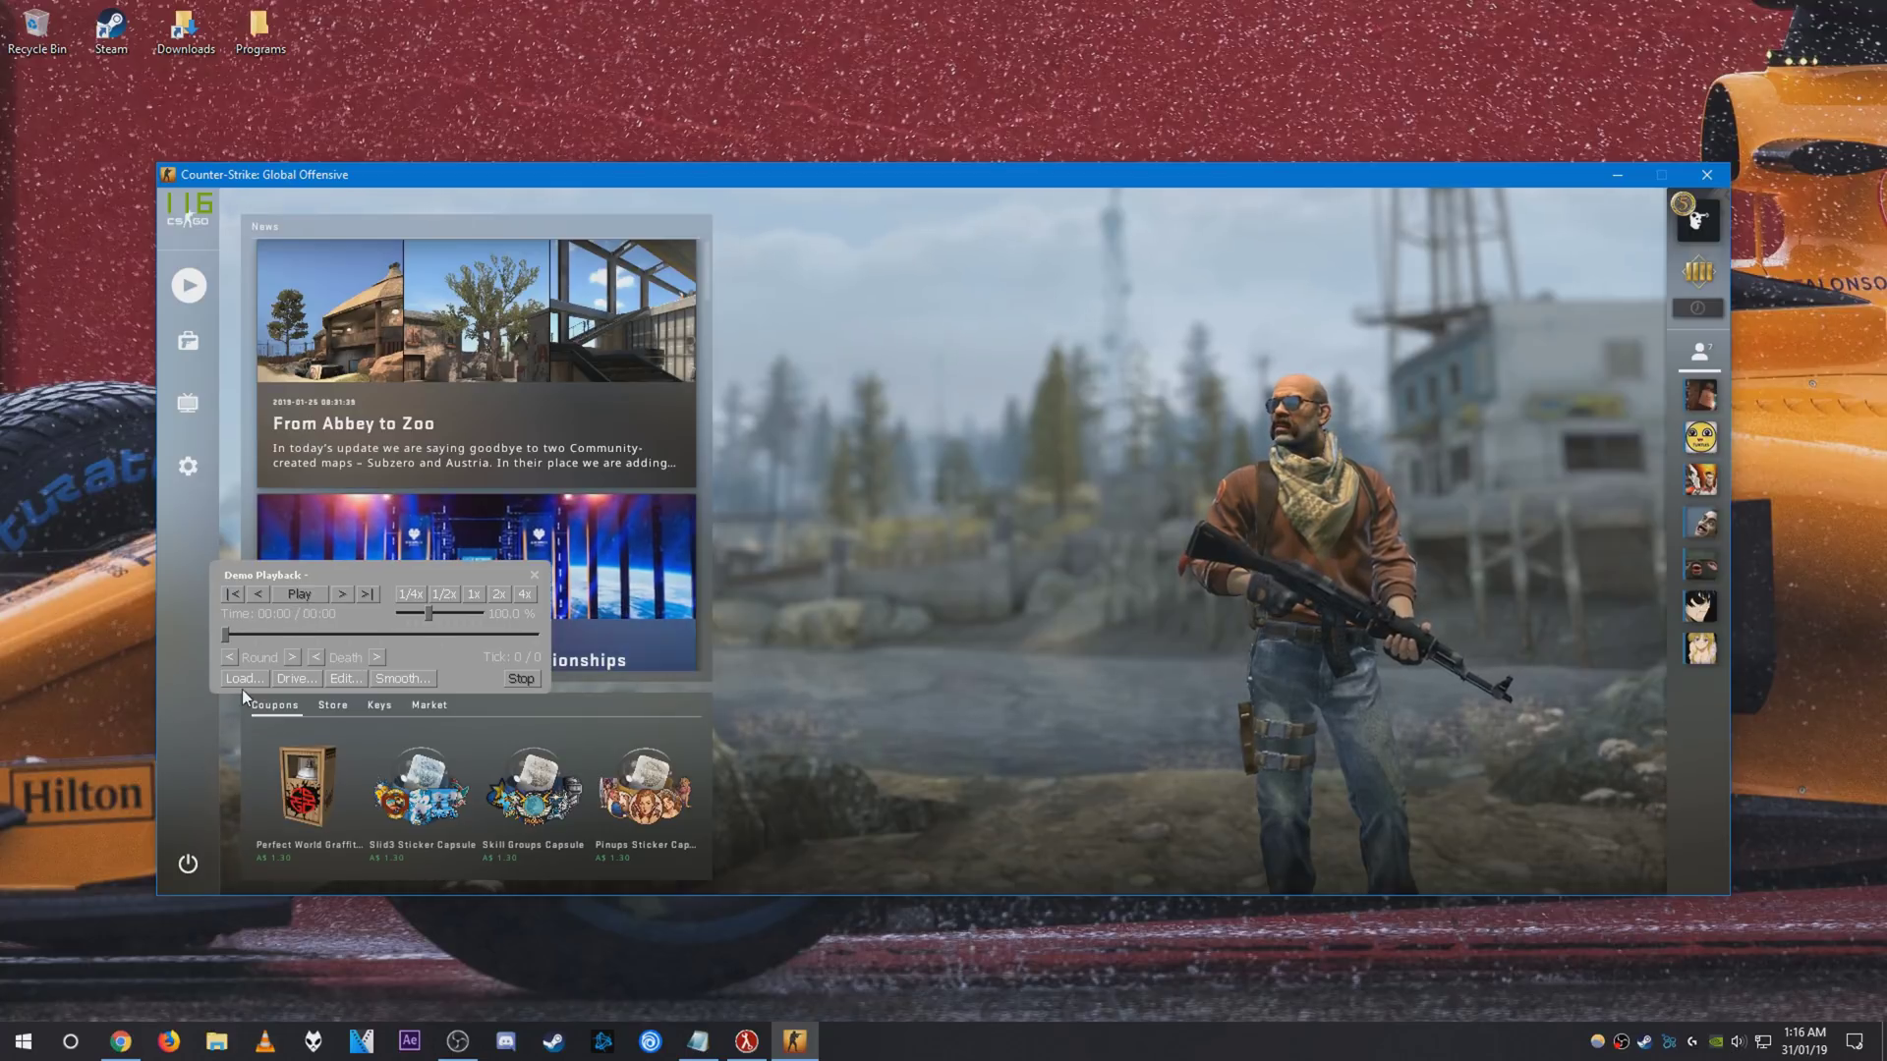
left_click(242, 678)
left_click(861, 396)
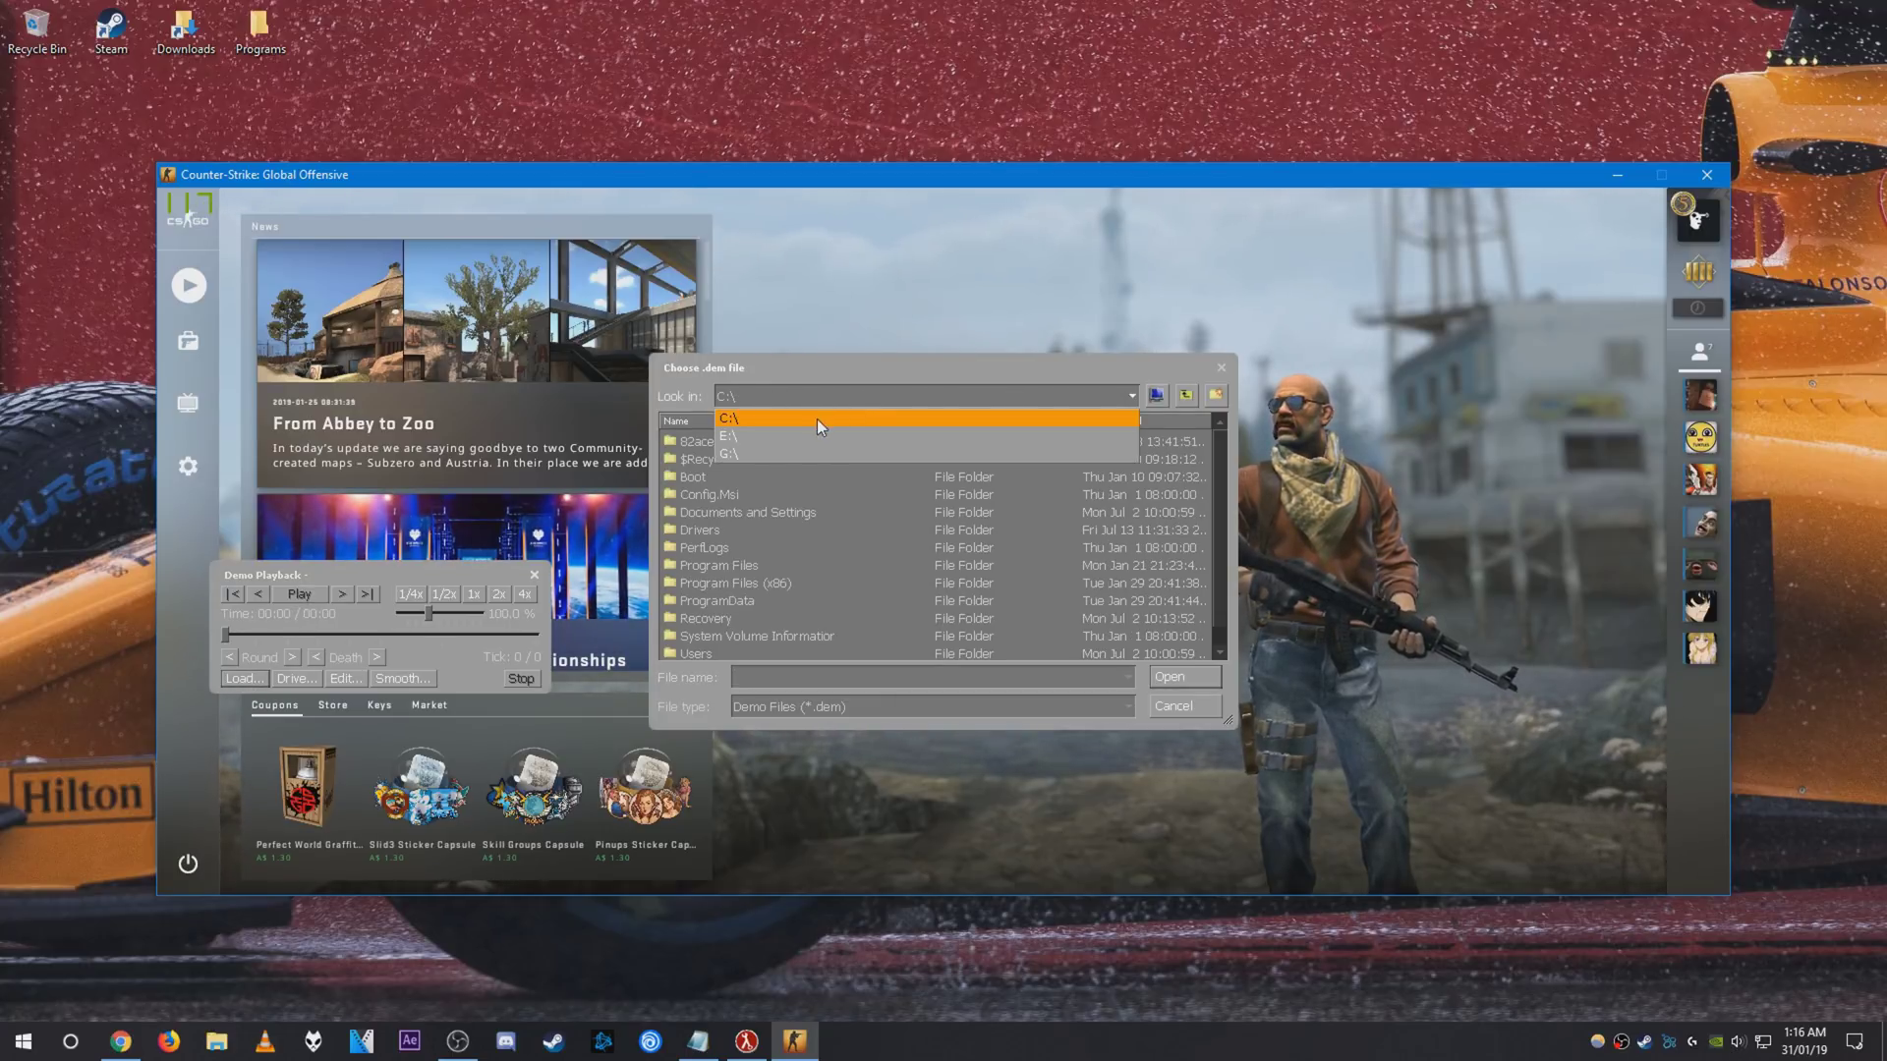
left_click(807, 436)
double_click(762, 514)
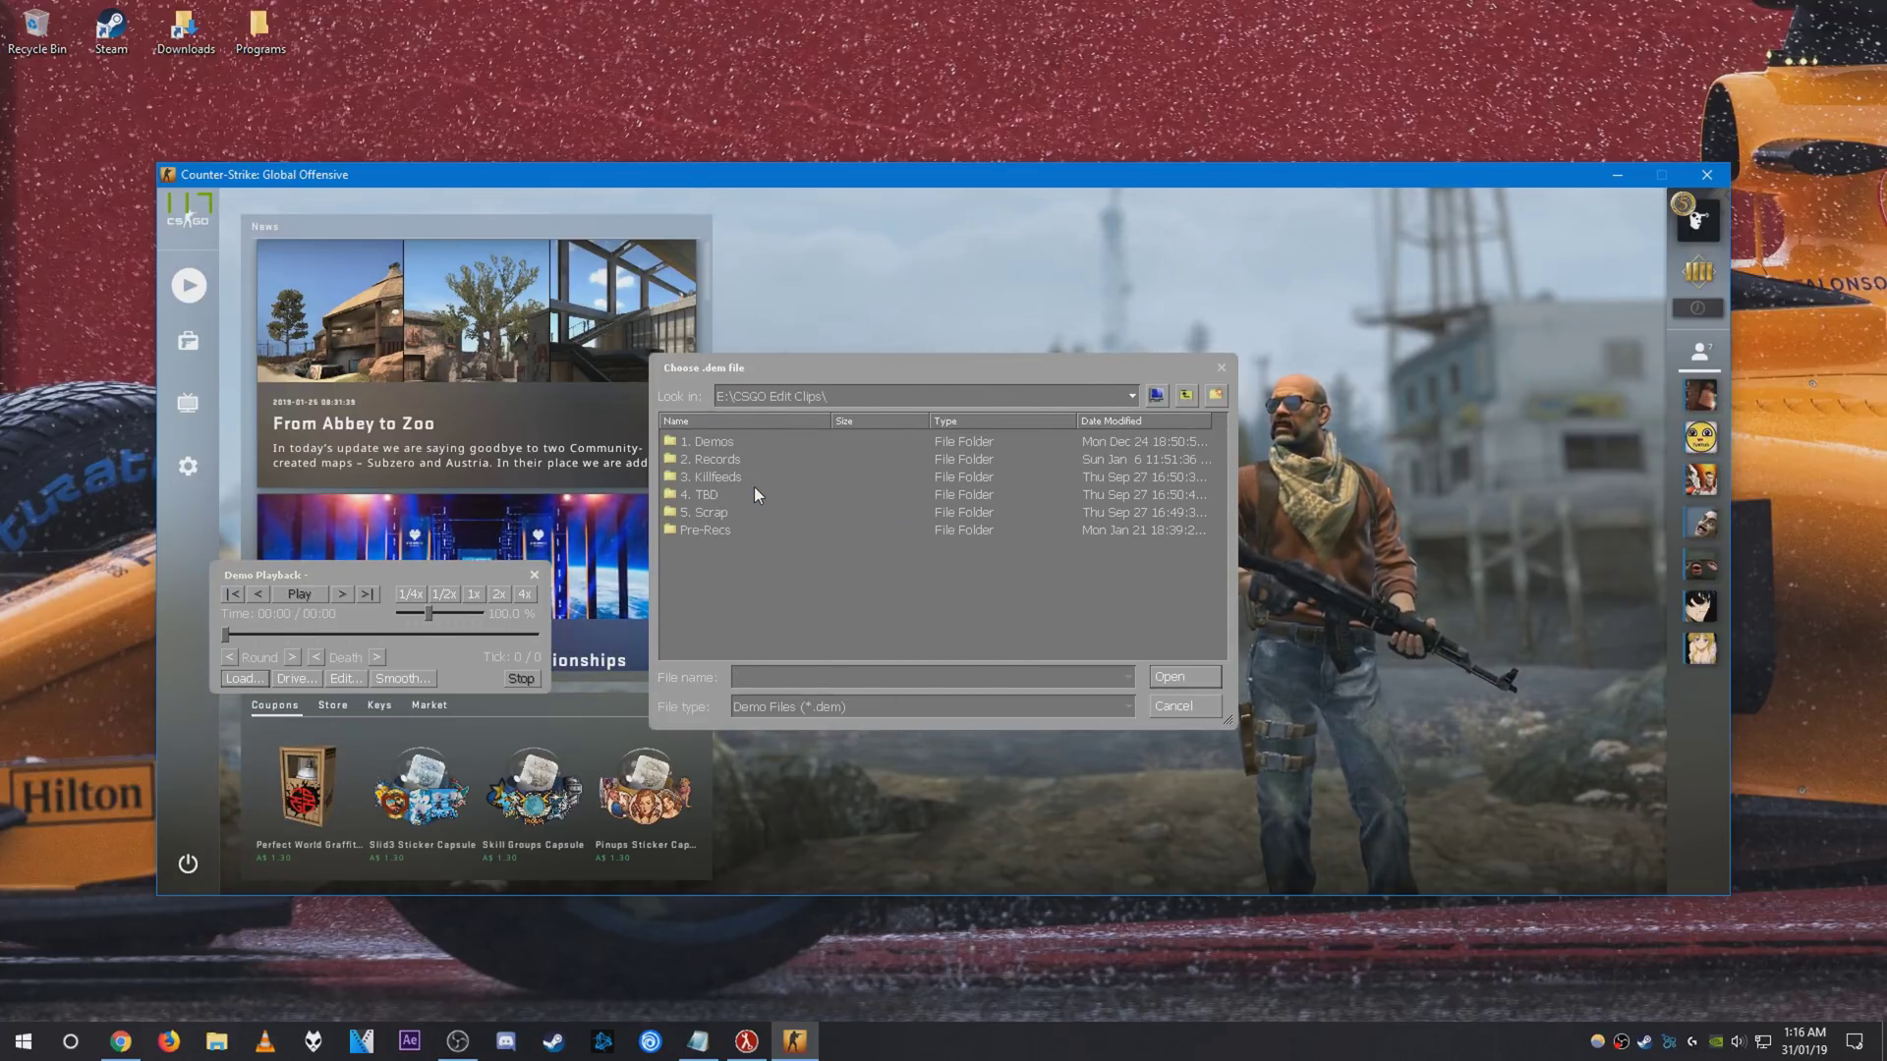
double_click(735, 444)
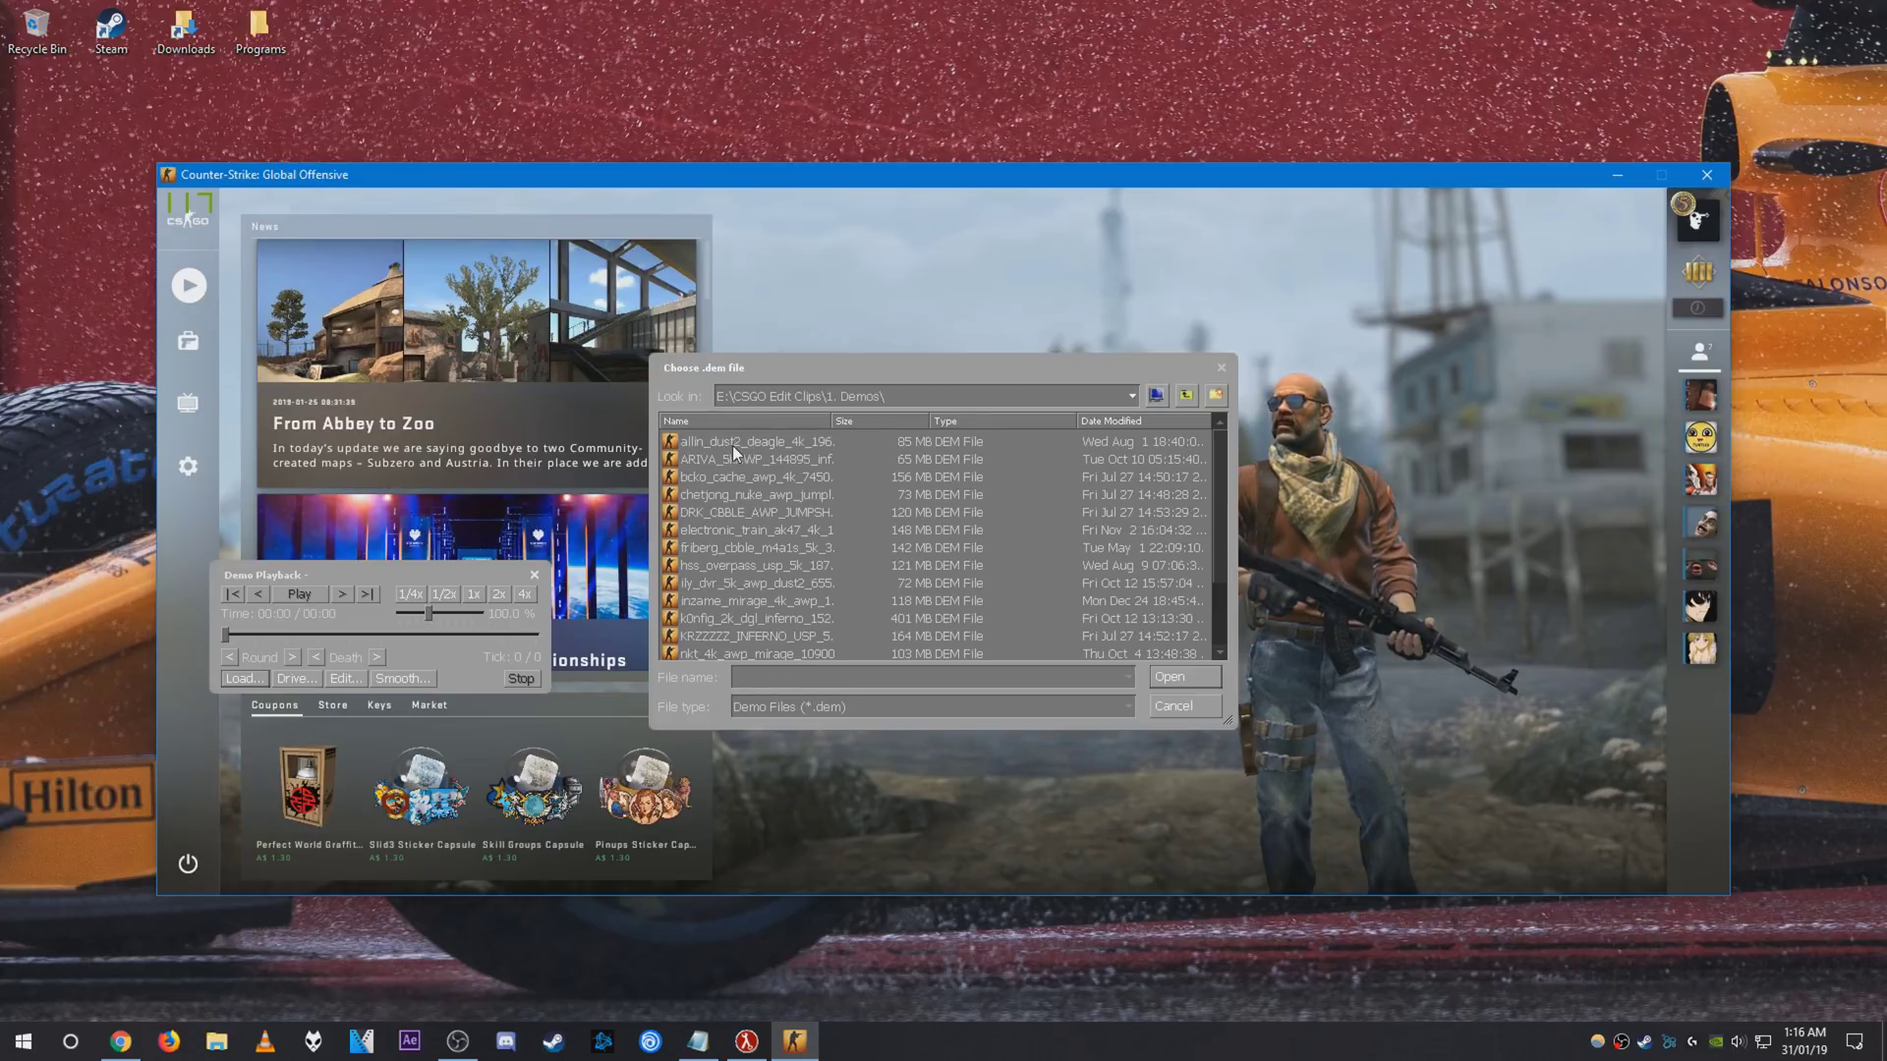
- Load k0nfig_2k_dgl_inferno_152600.dem, noting the tick number in its name
left_click(781, 620)
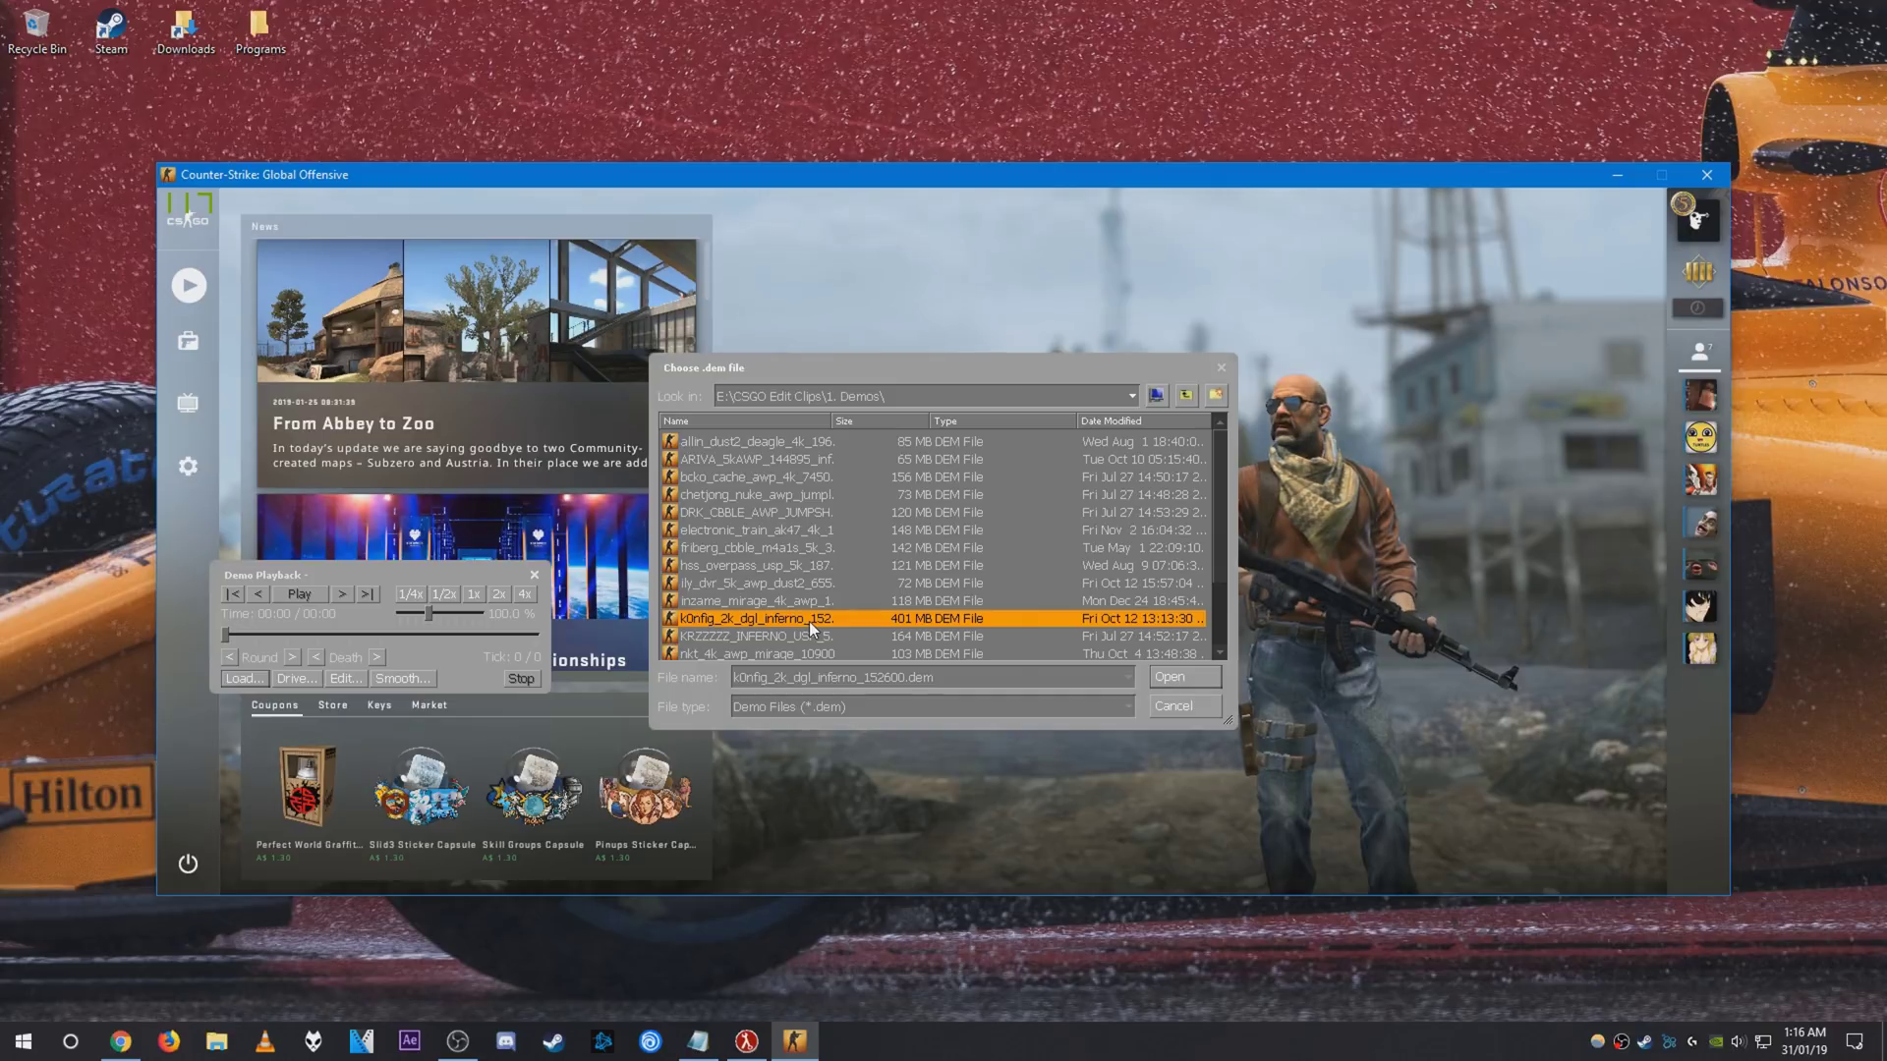
double_click(893, 679)
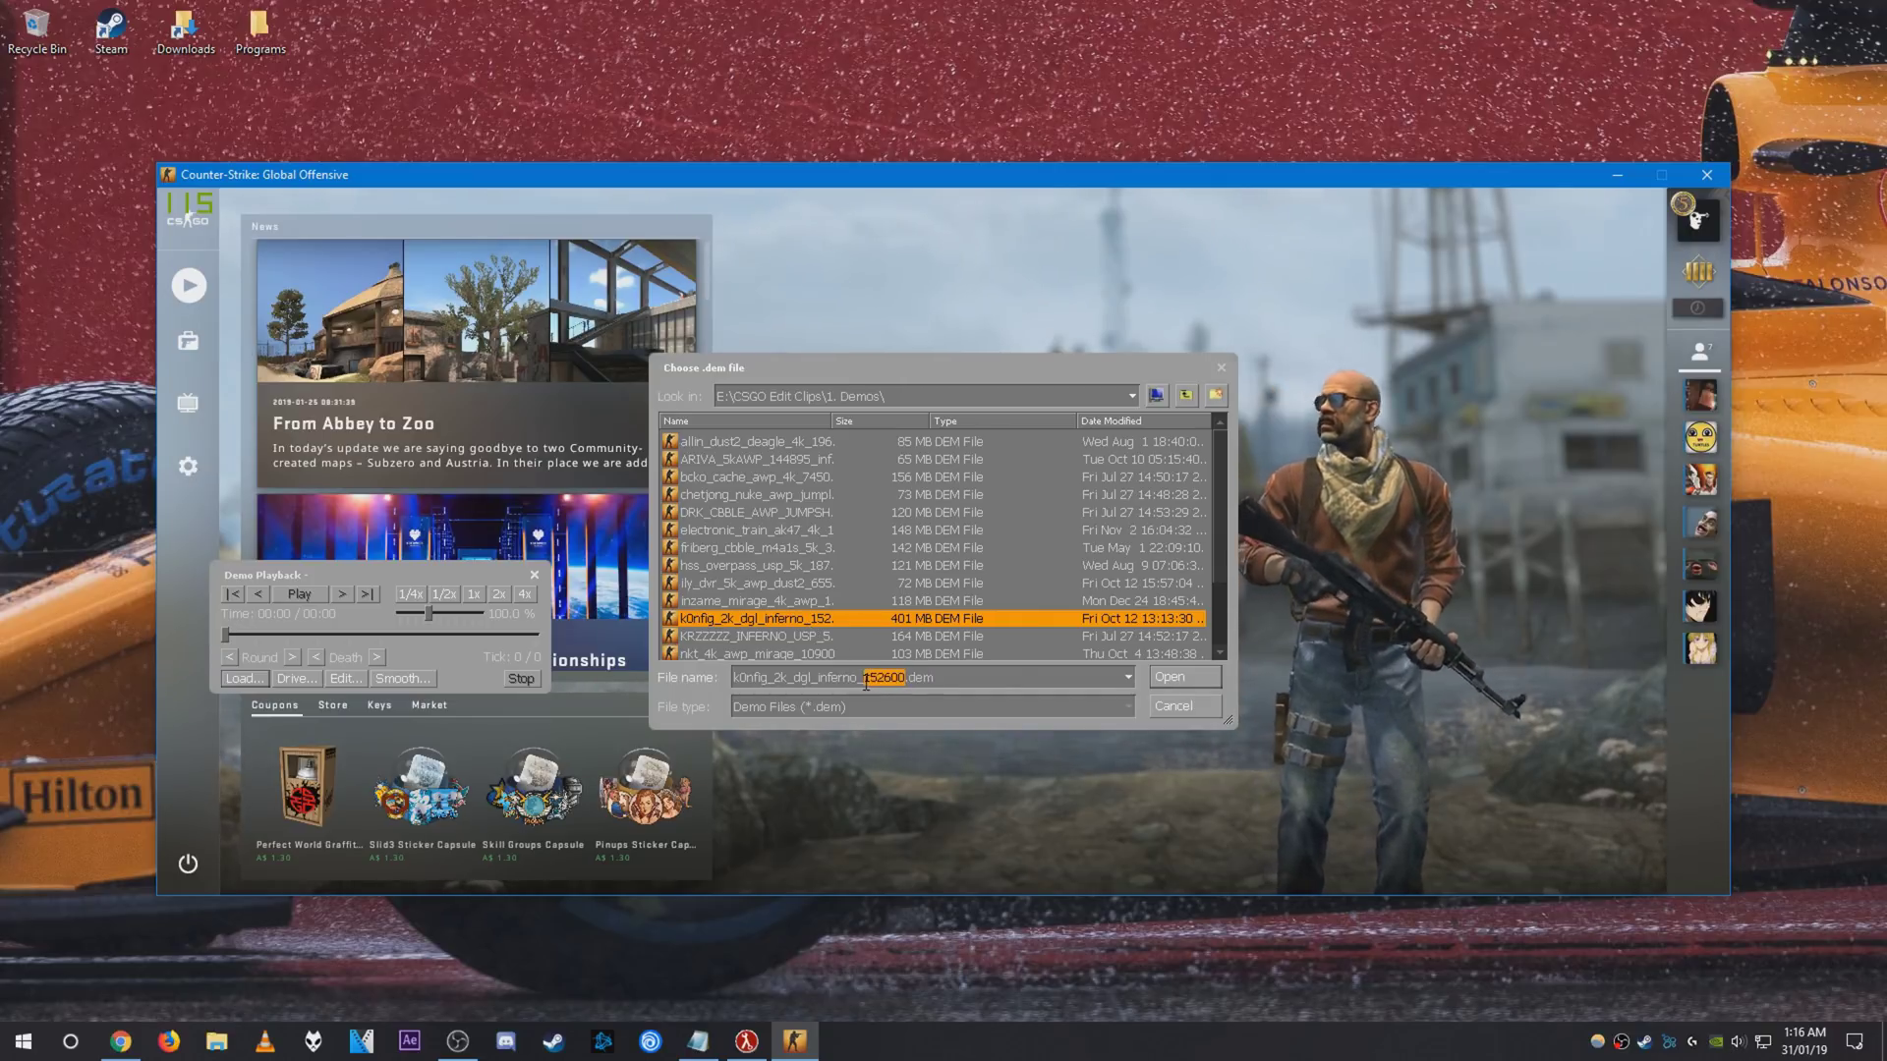
left_click(847, 633)
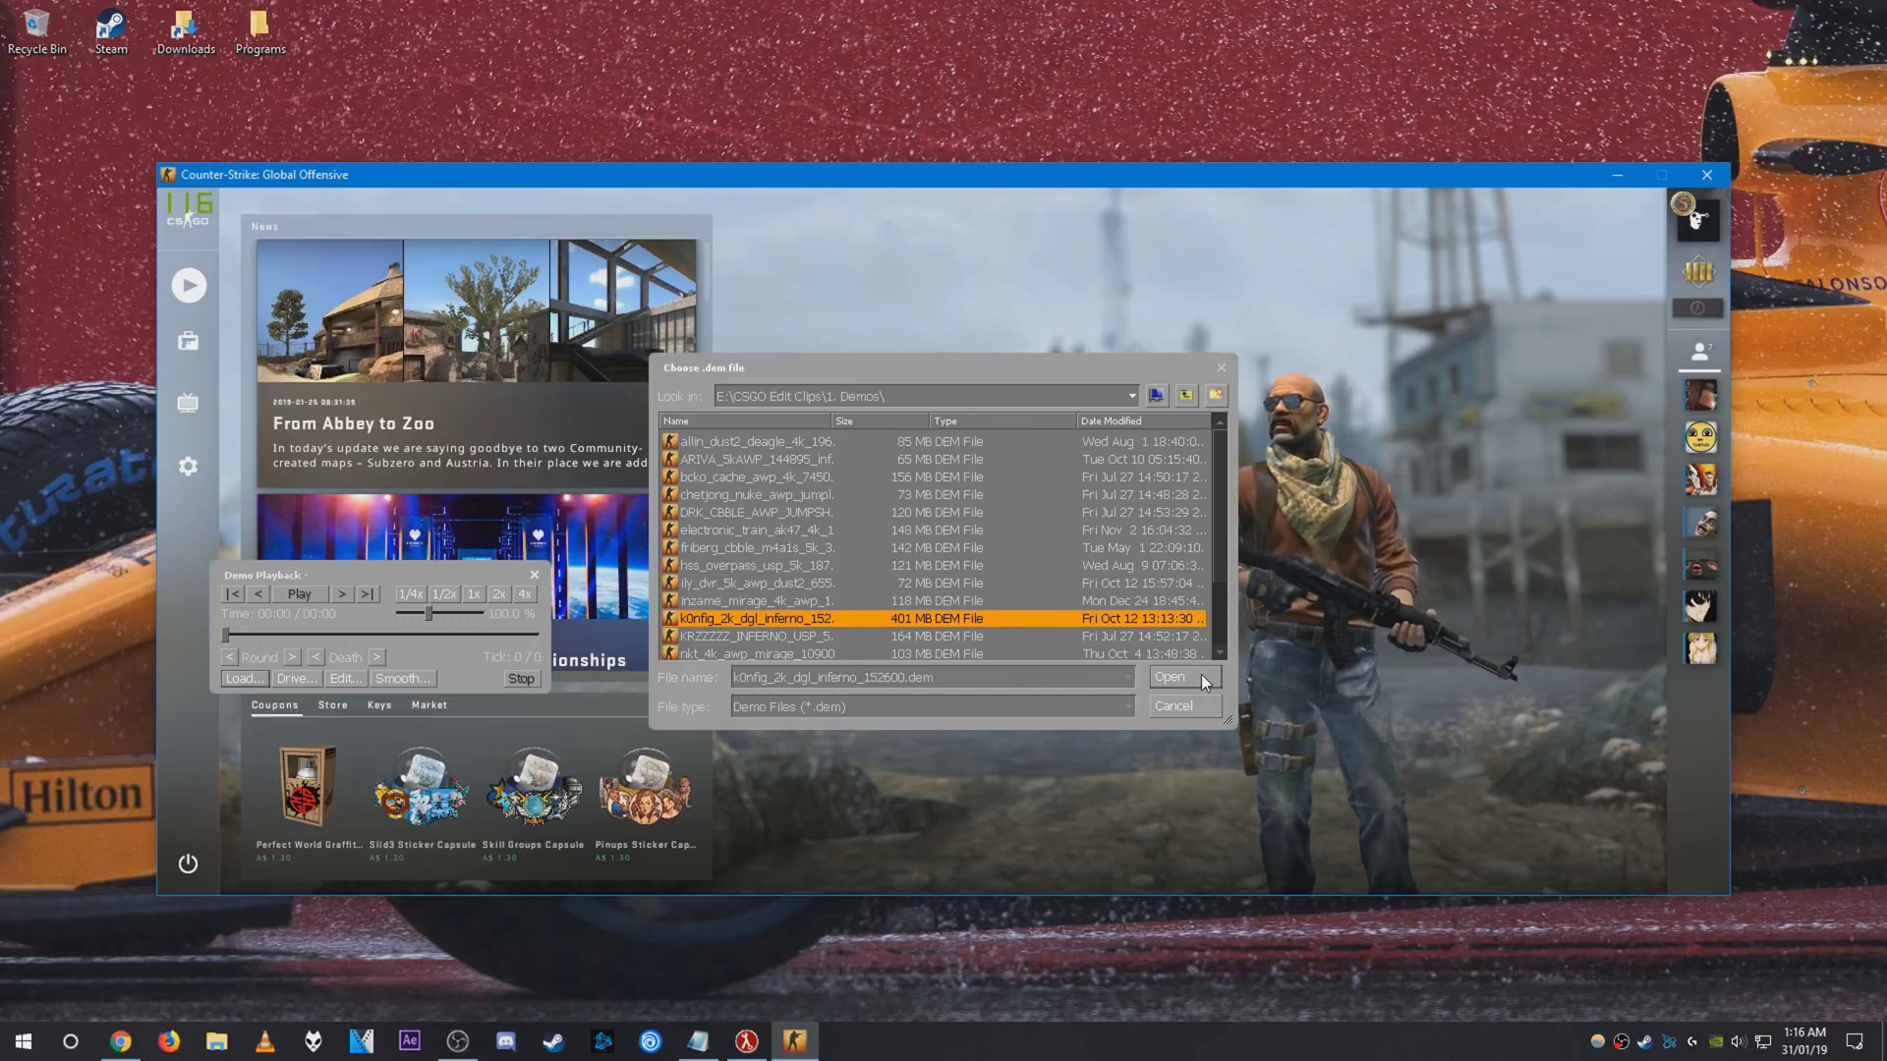
left_click(1168, 677)
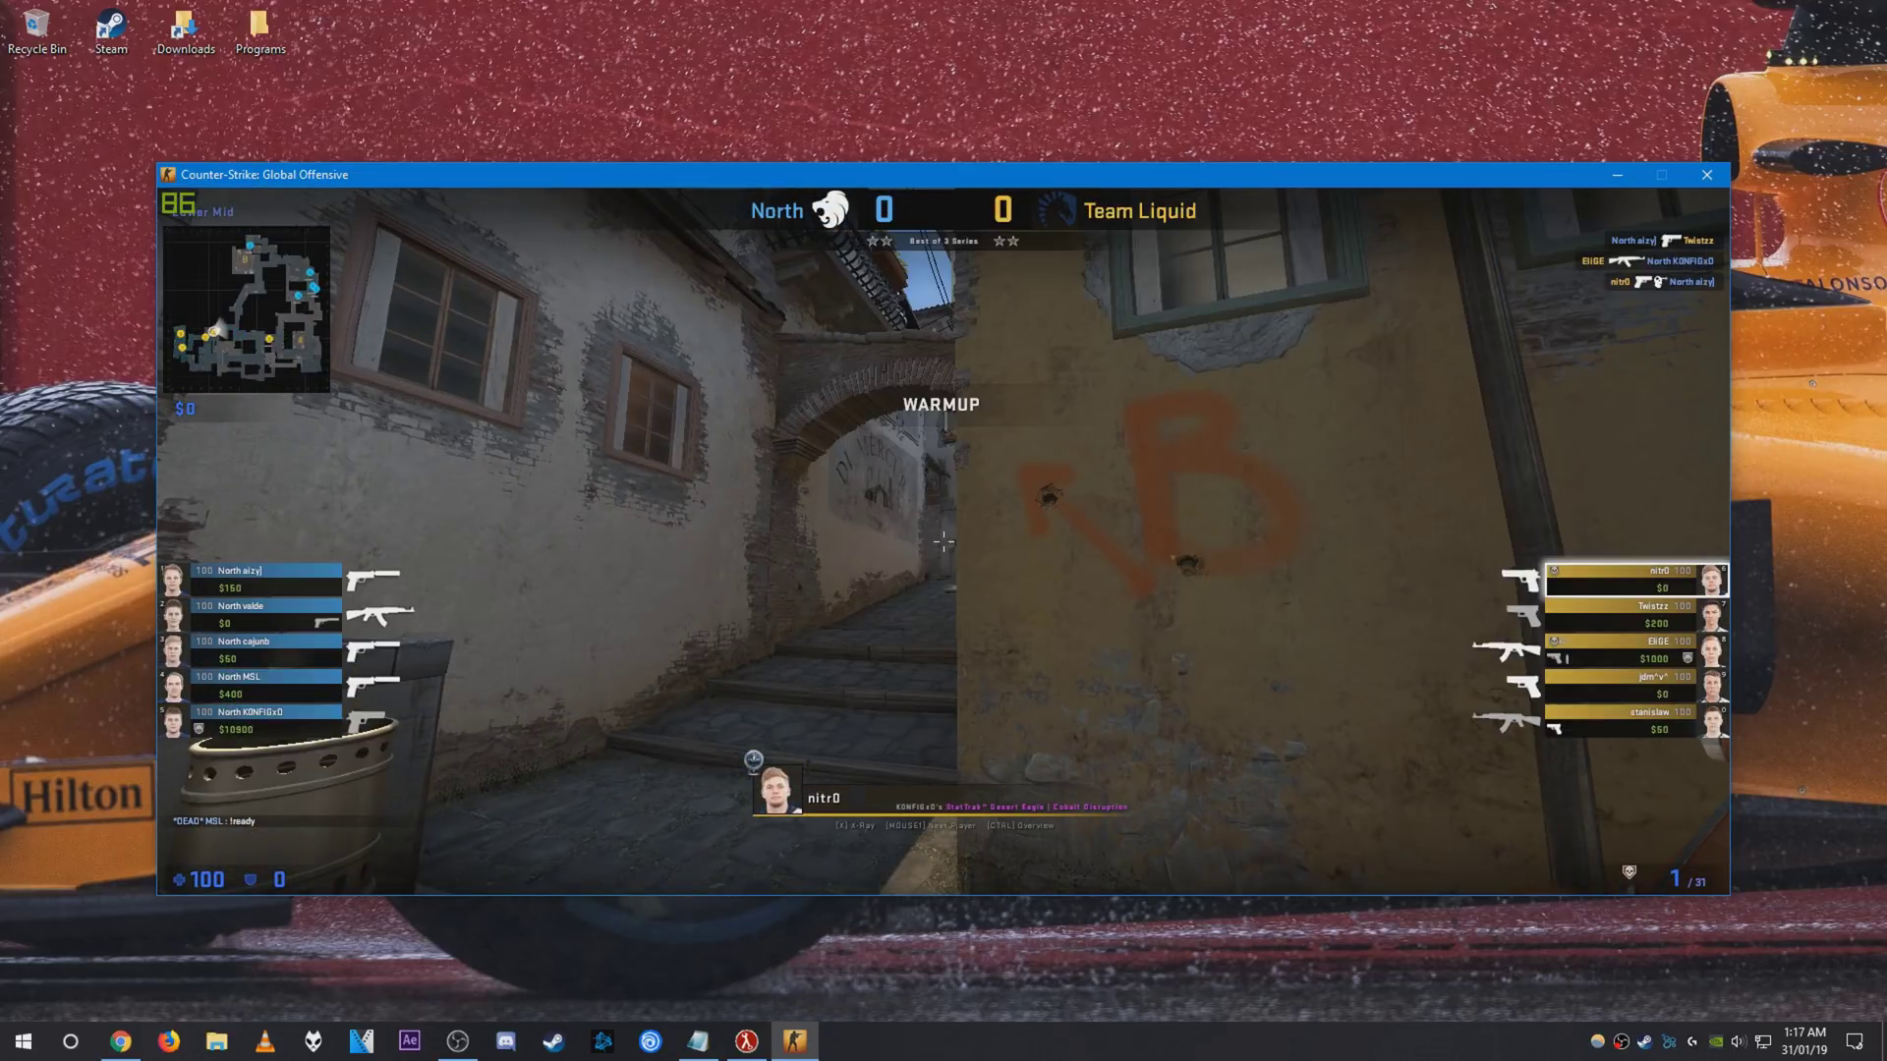
- Run demo_gototick 152600 in the console and switch the view to another player
key("grave")
type("demo_gototick ")
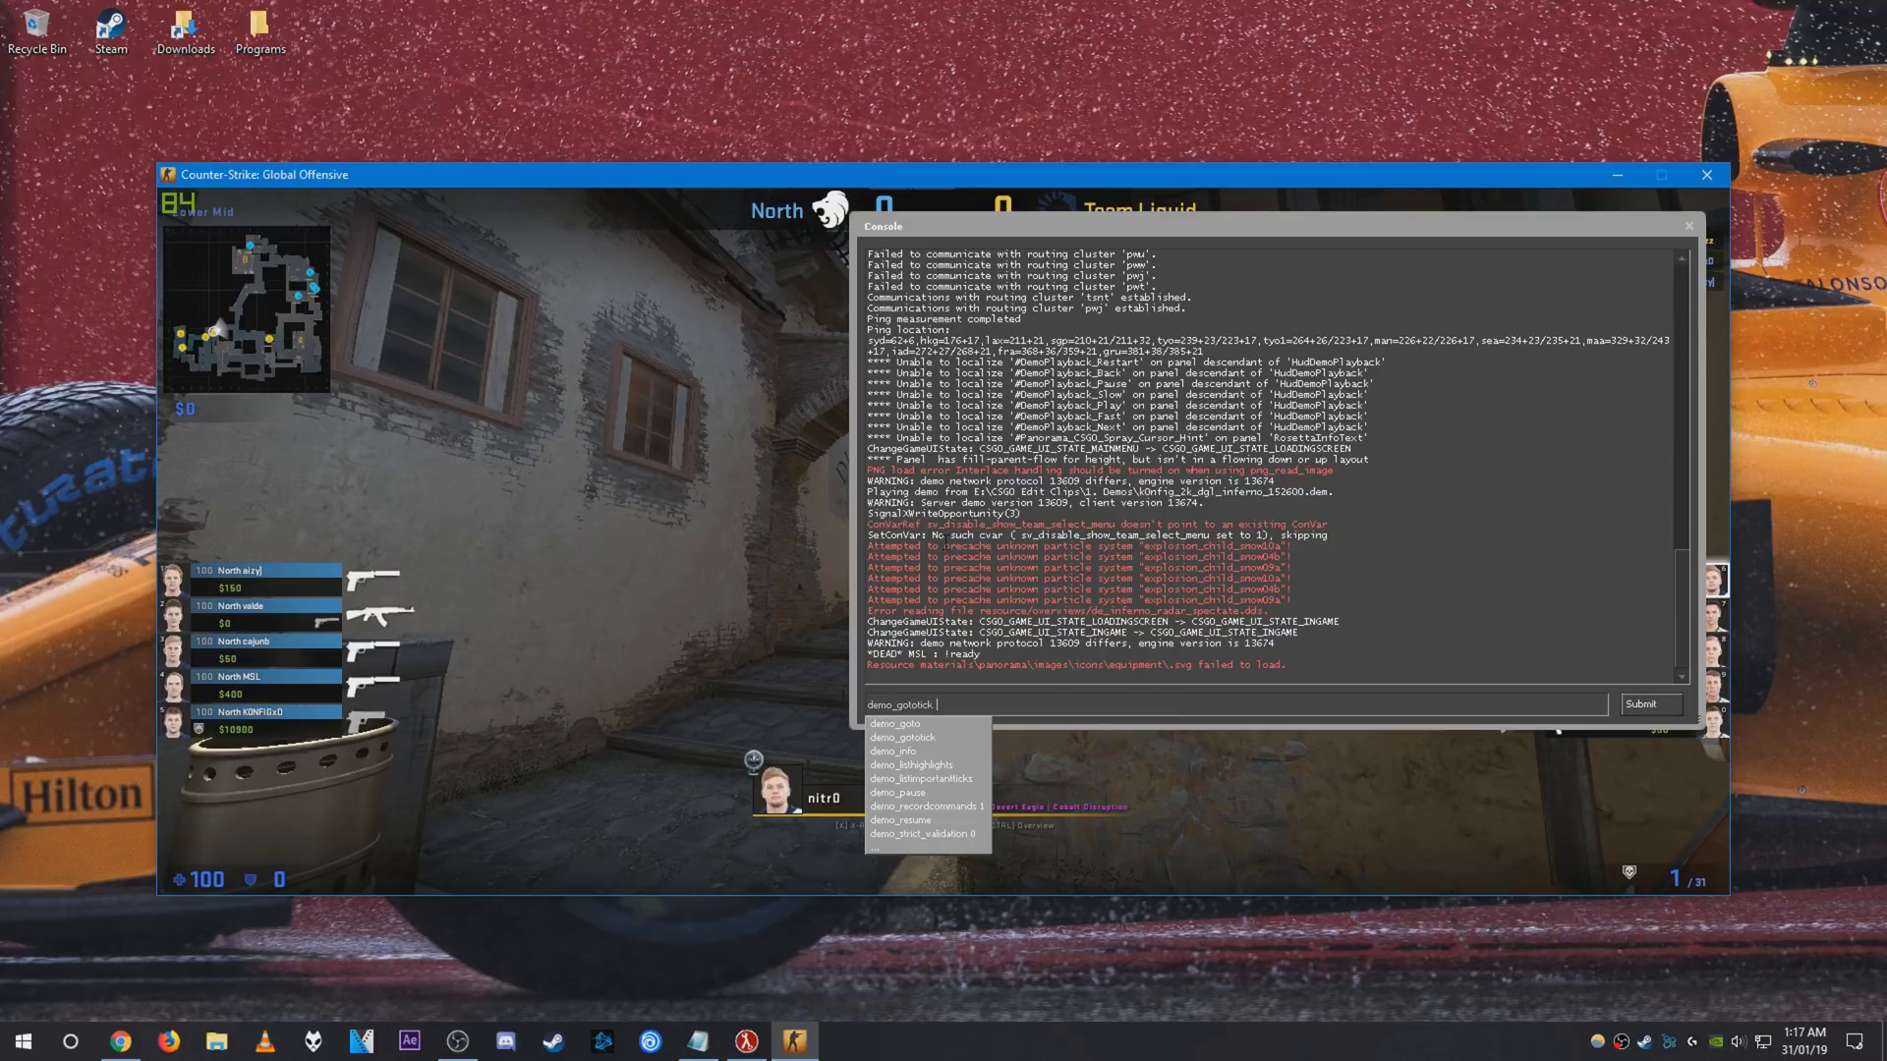
type("152600")
key("Return")
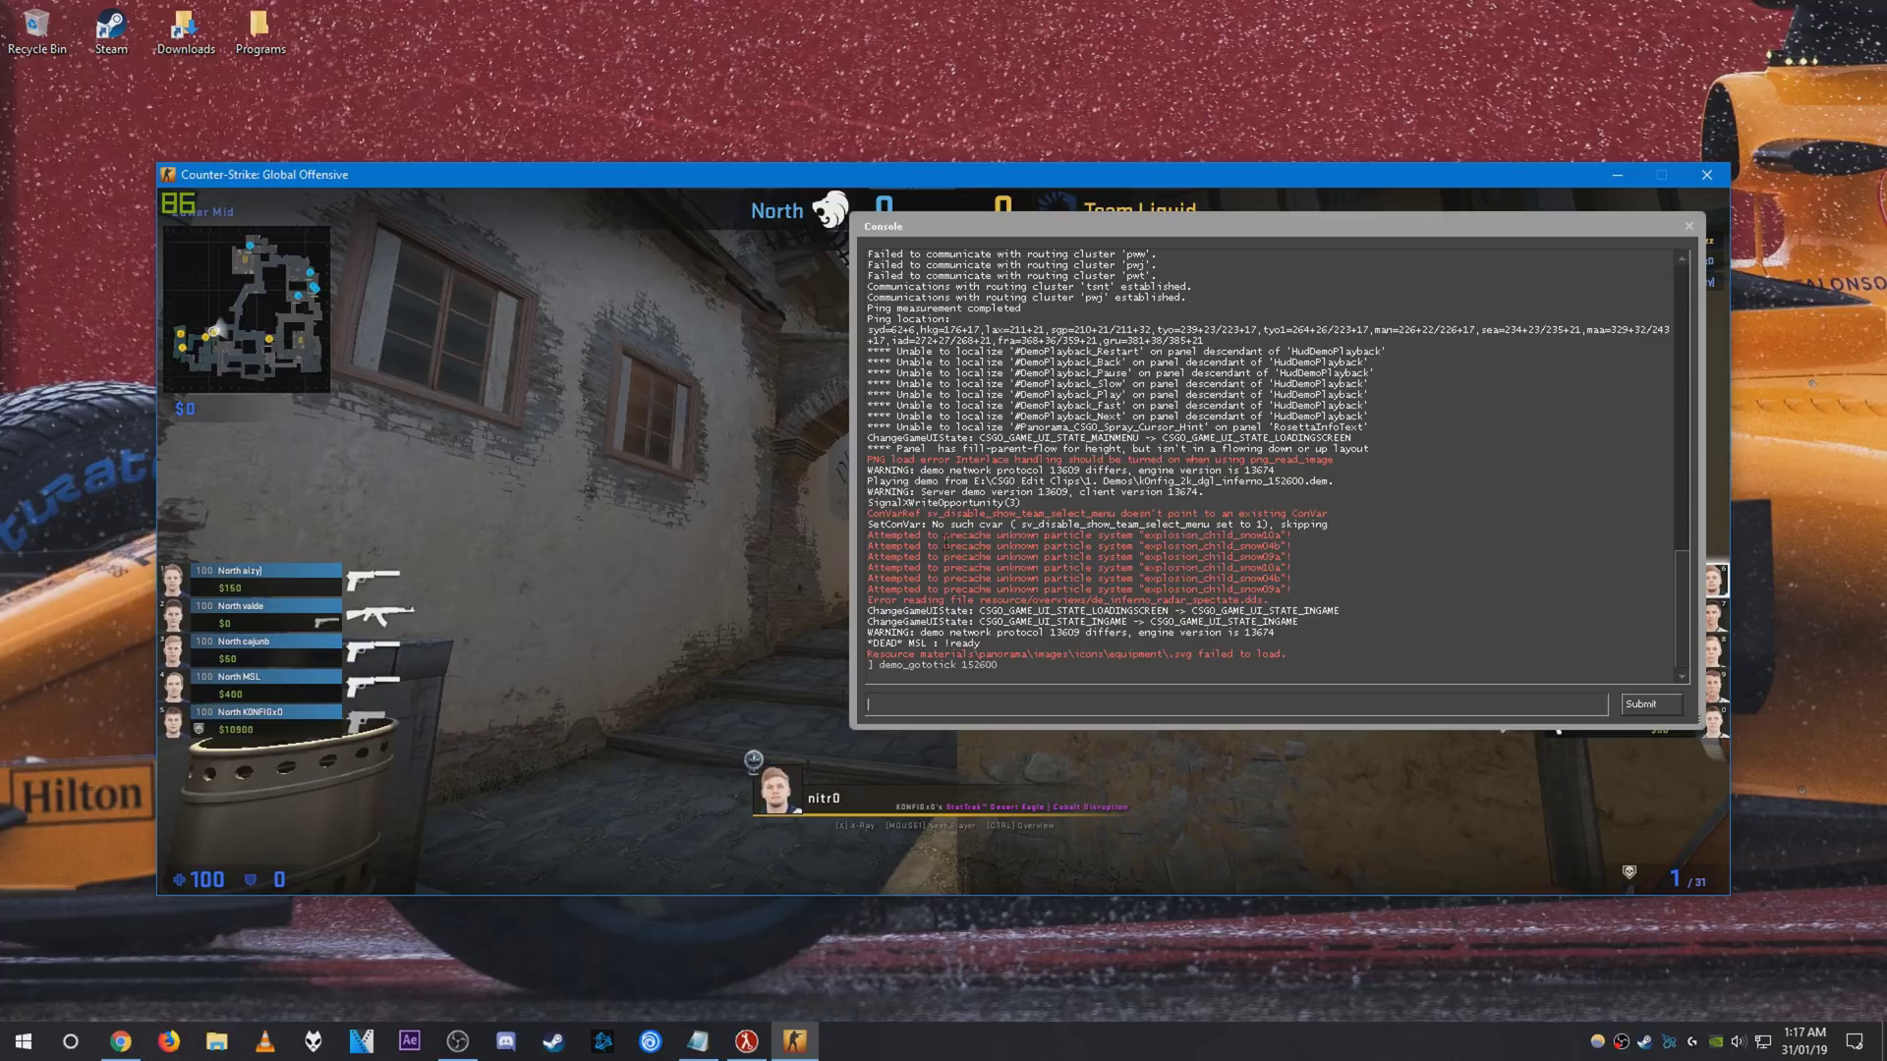
key("grave")
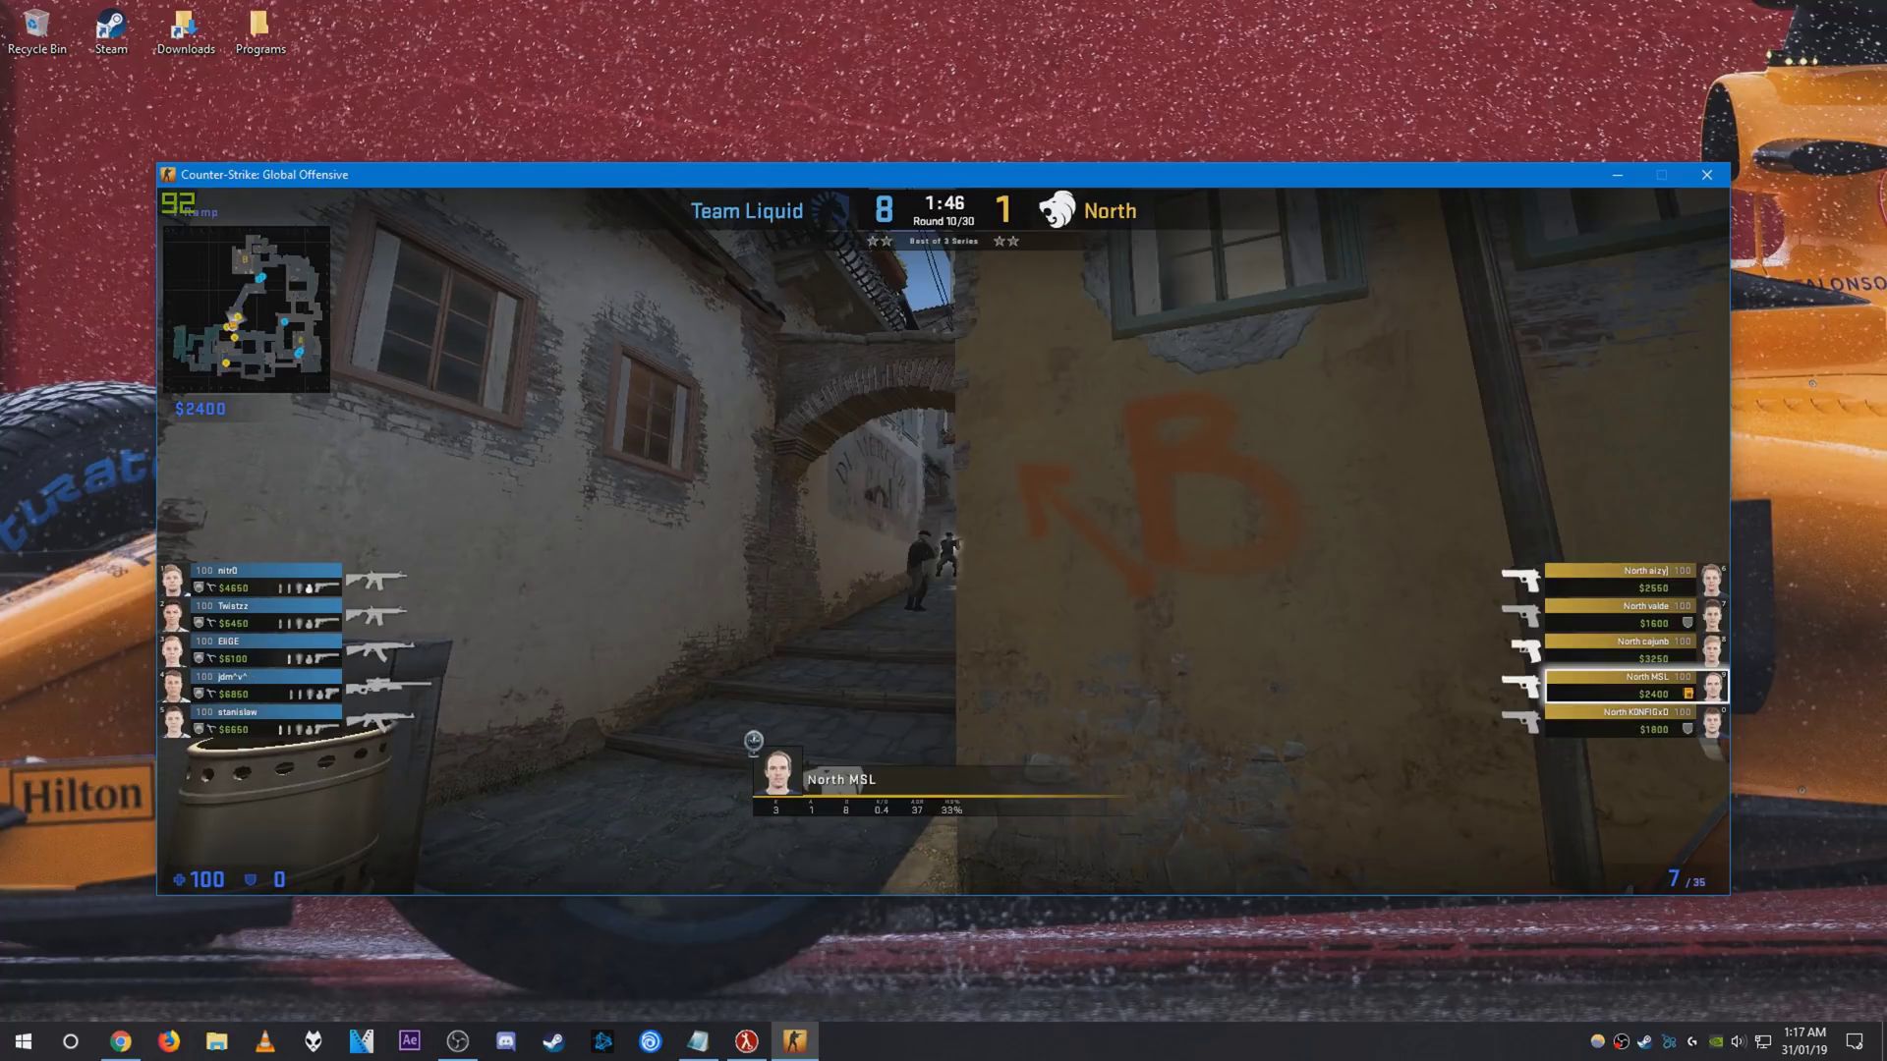
left_click(943, 540)
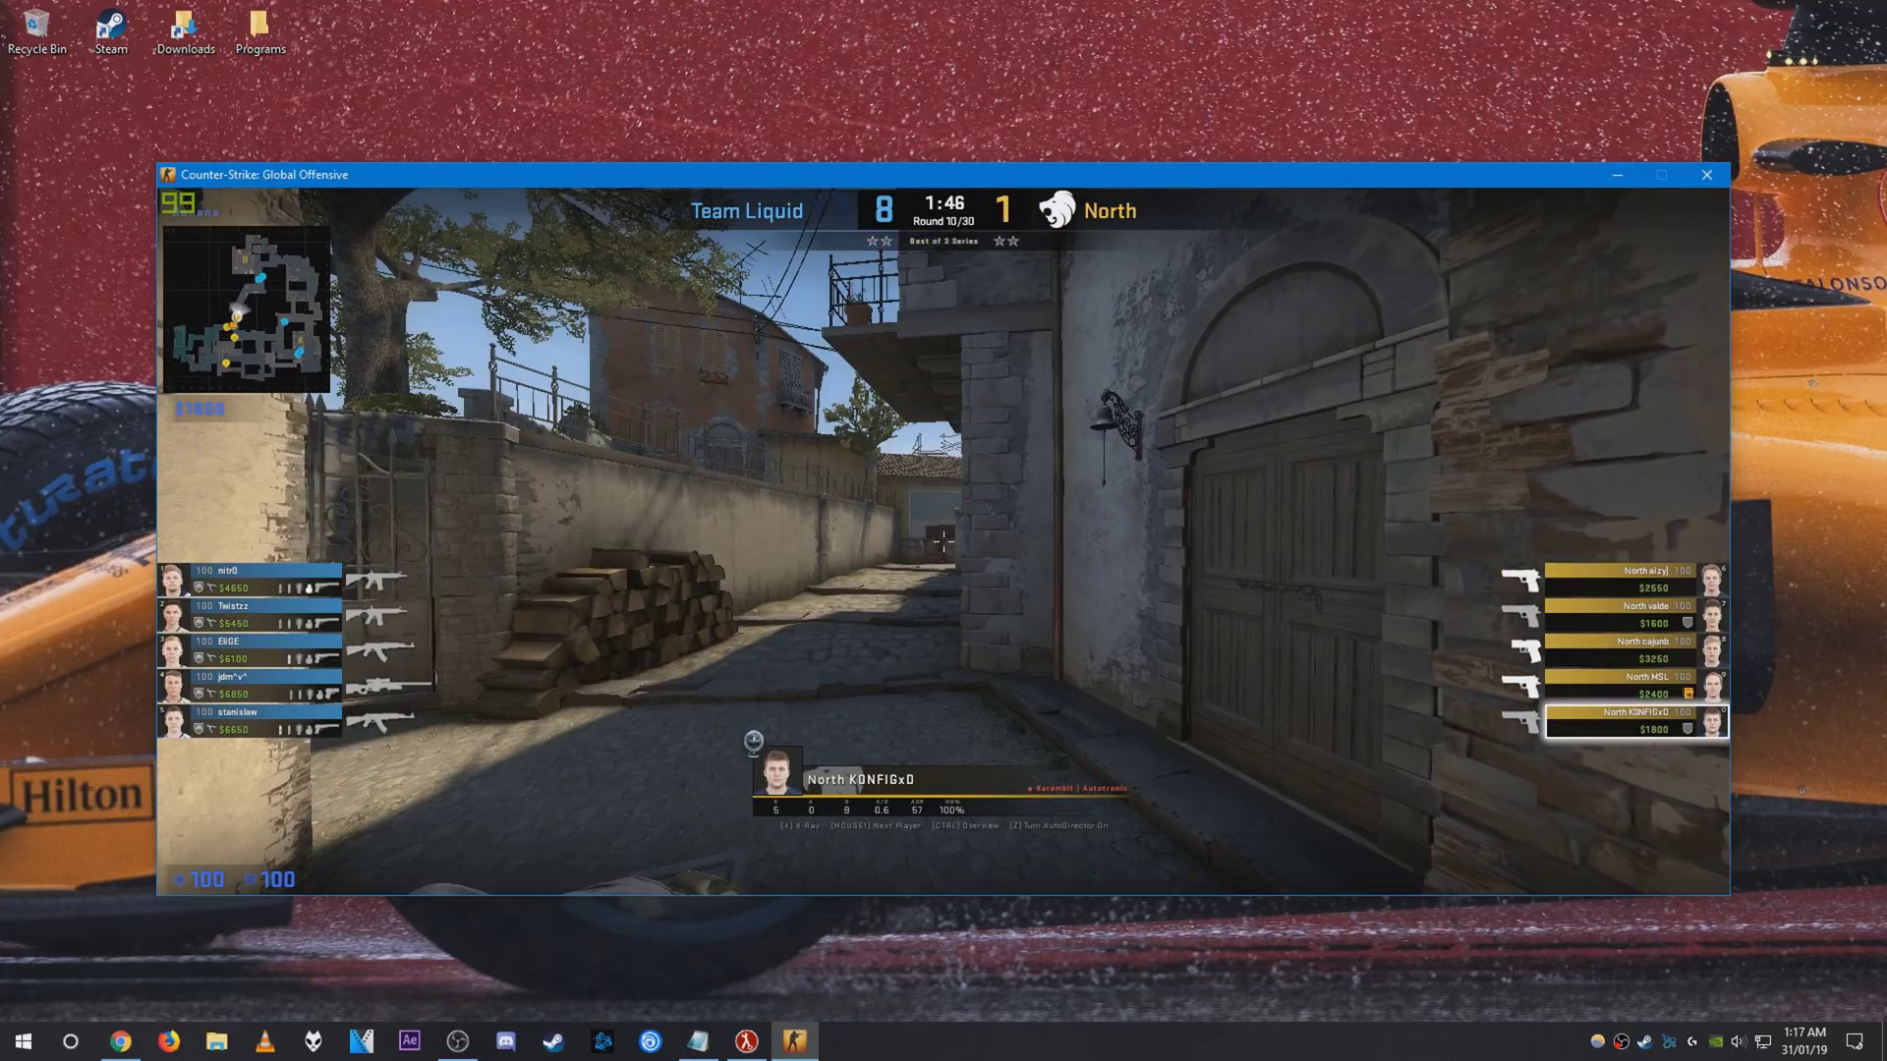
- Run cl_draw_only_deathnotices 1 to hide the HUD, then resume playback from demoui
key("grave")
type("cl_draw_only_deathnotices 1")
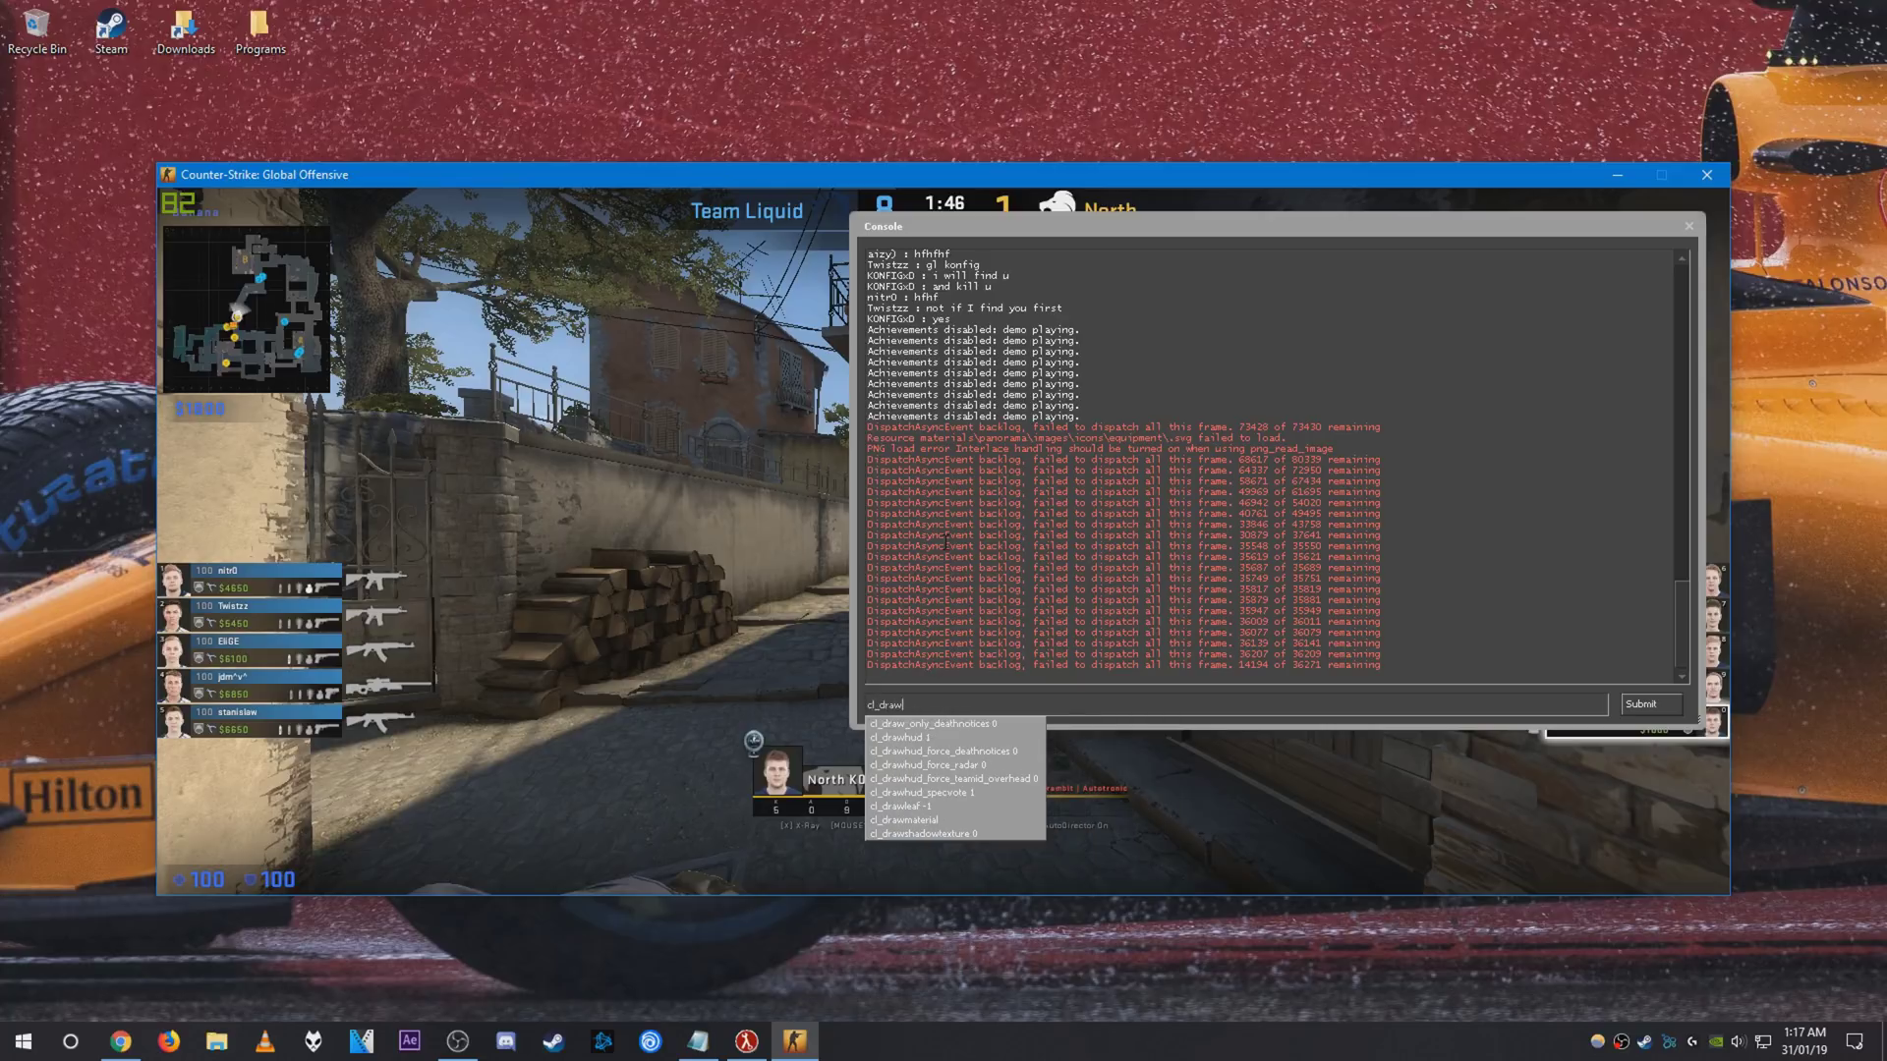
key("Return")
key("grave")
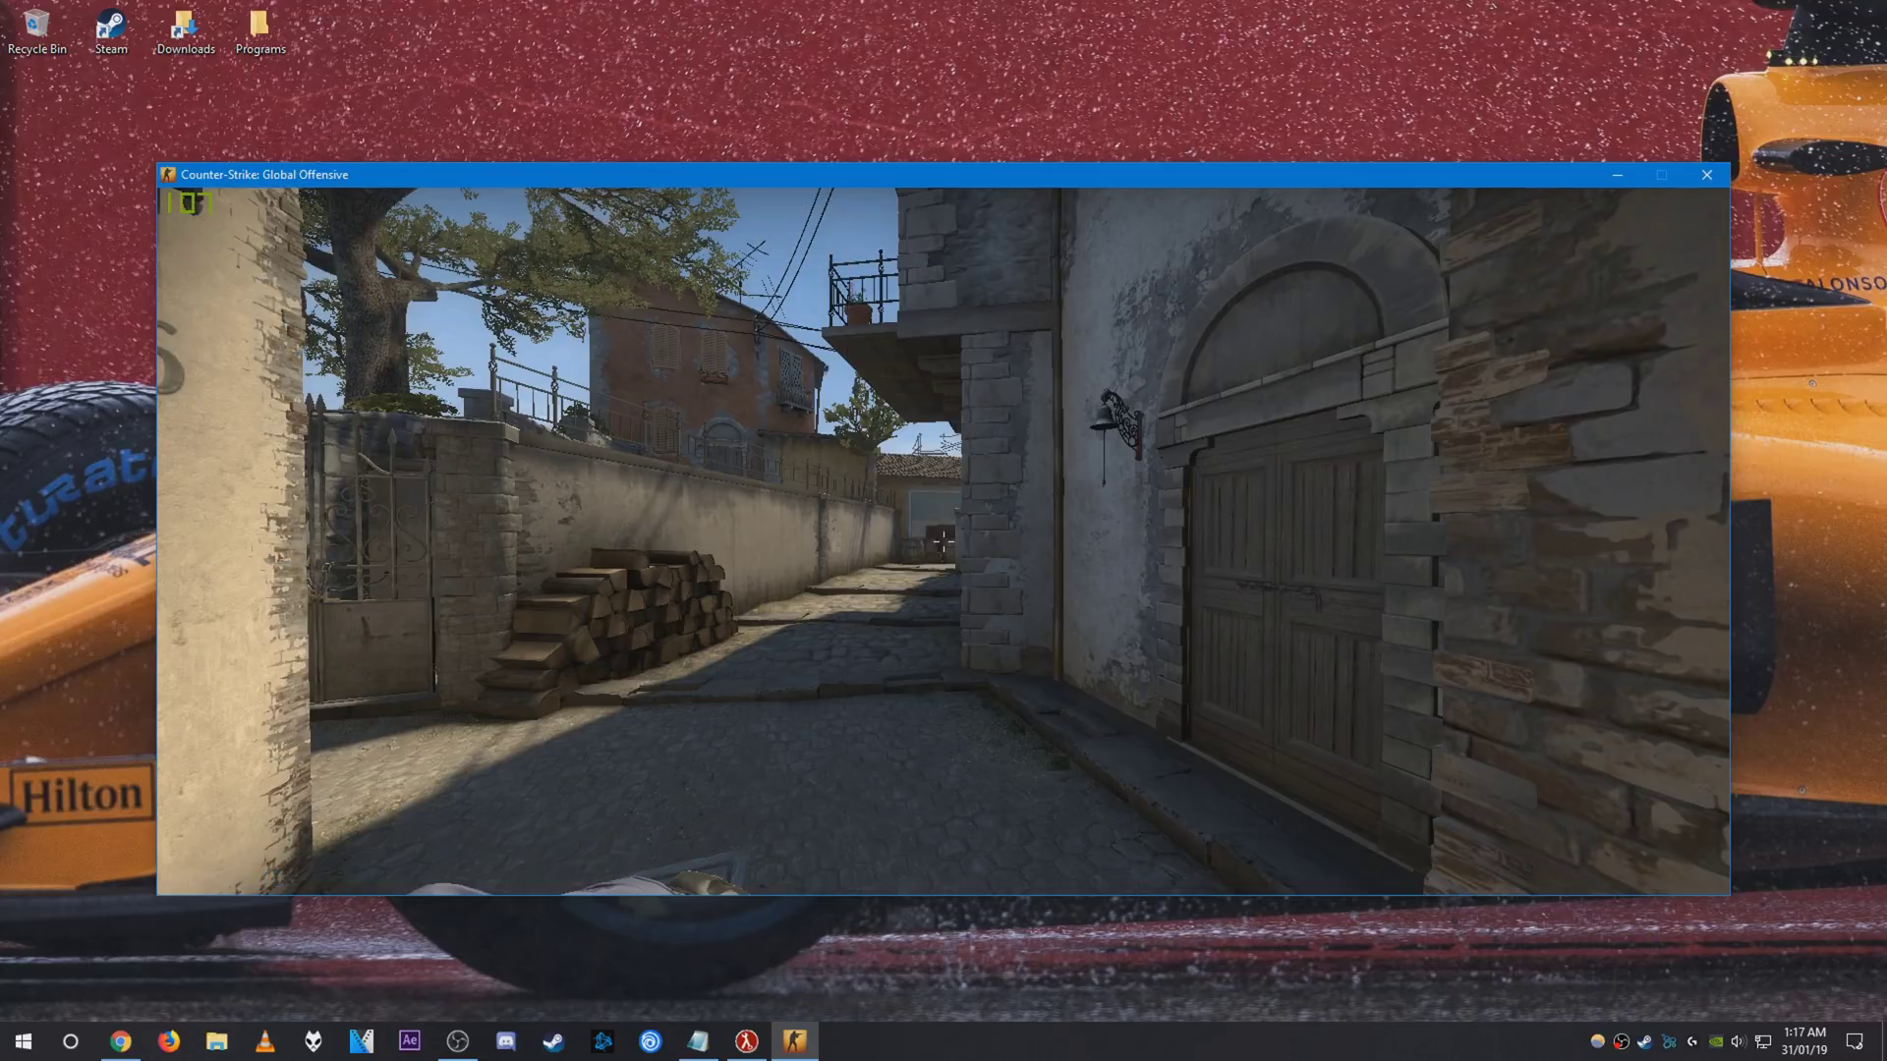
key("shift+F2")
left_click(314, 600)
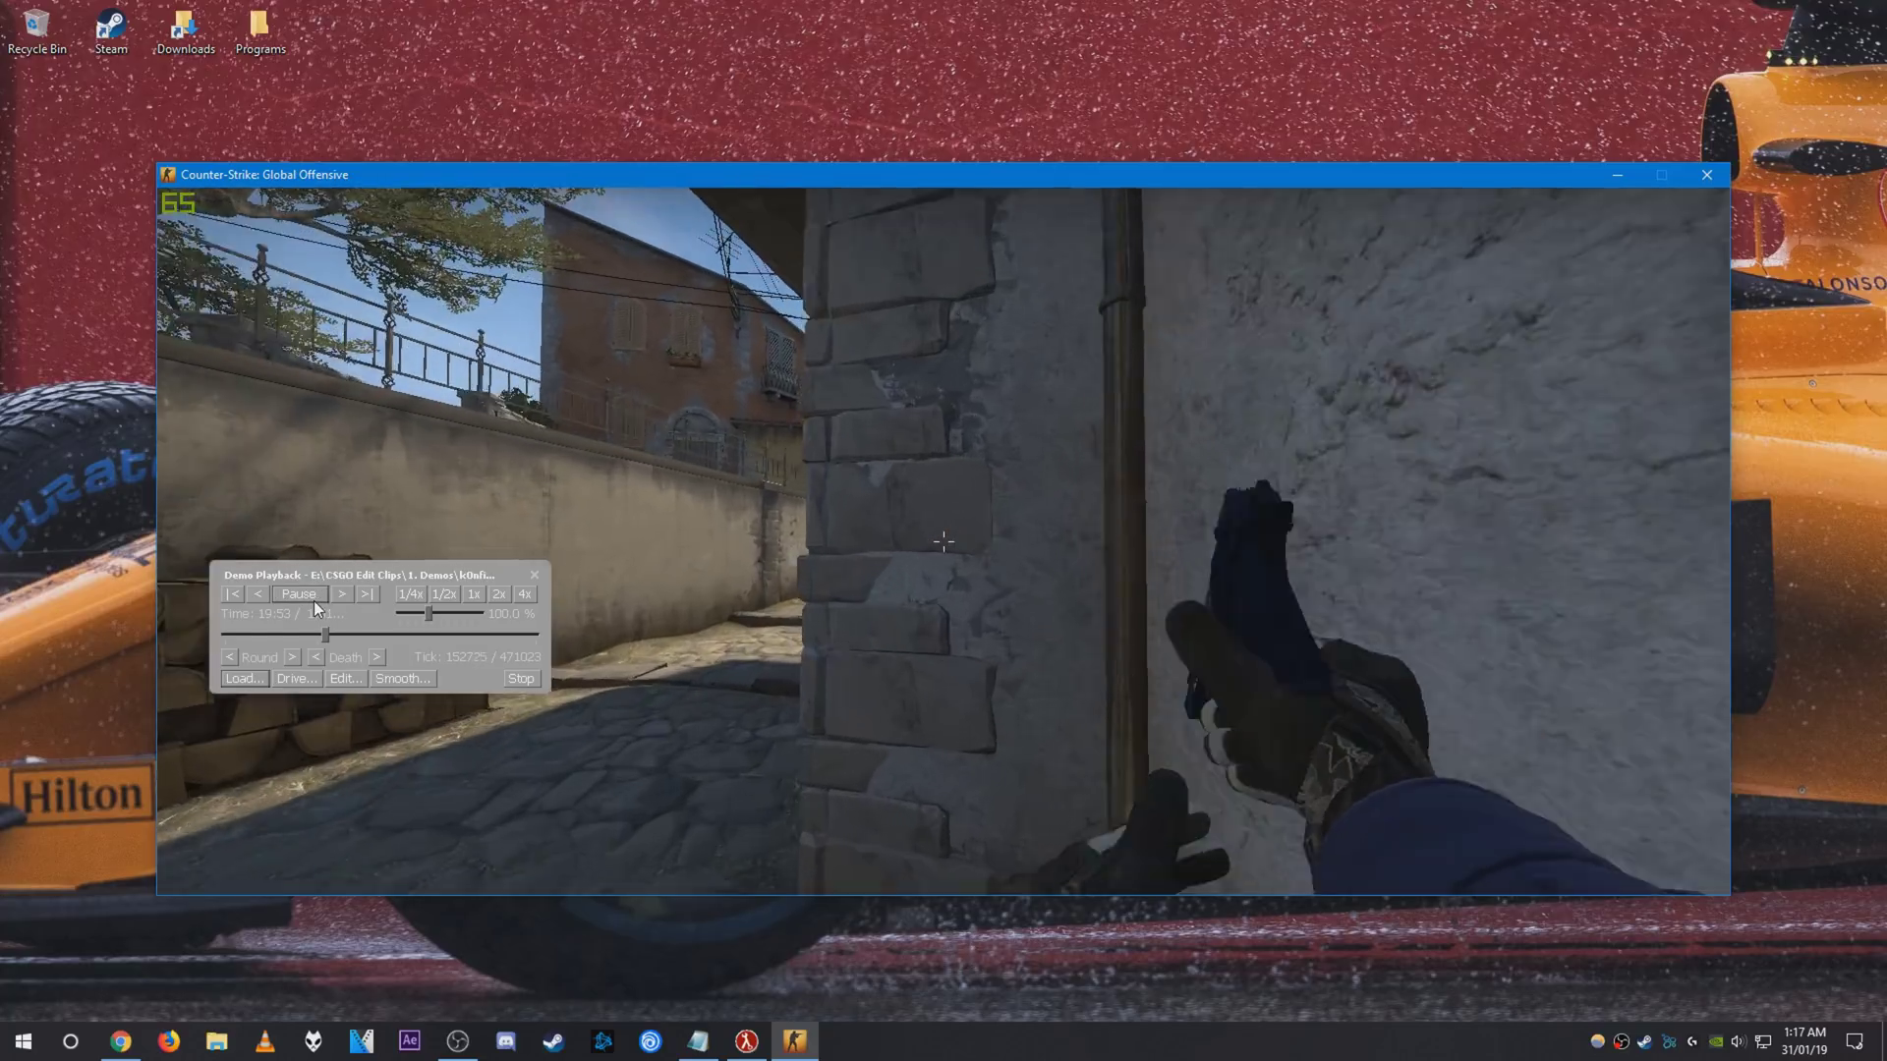
key("grave")
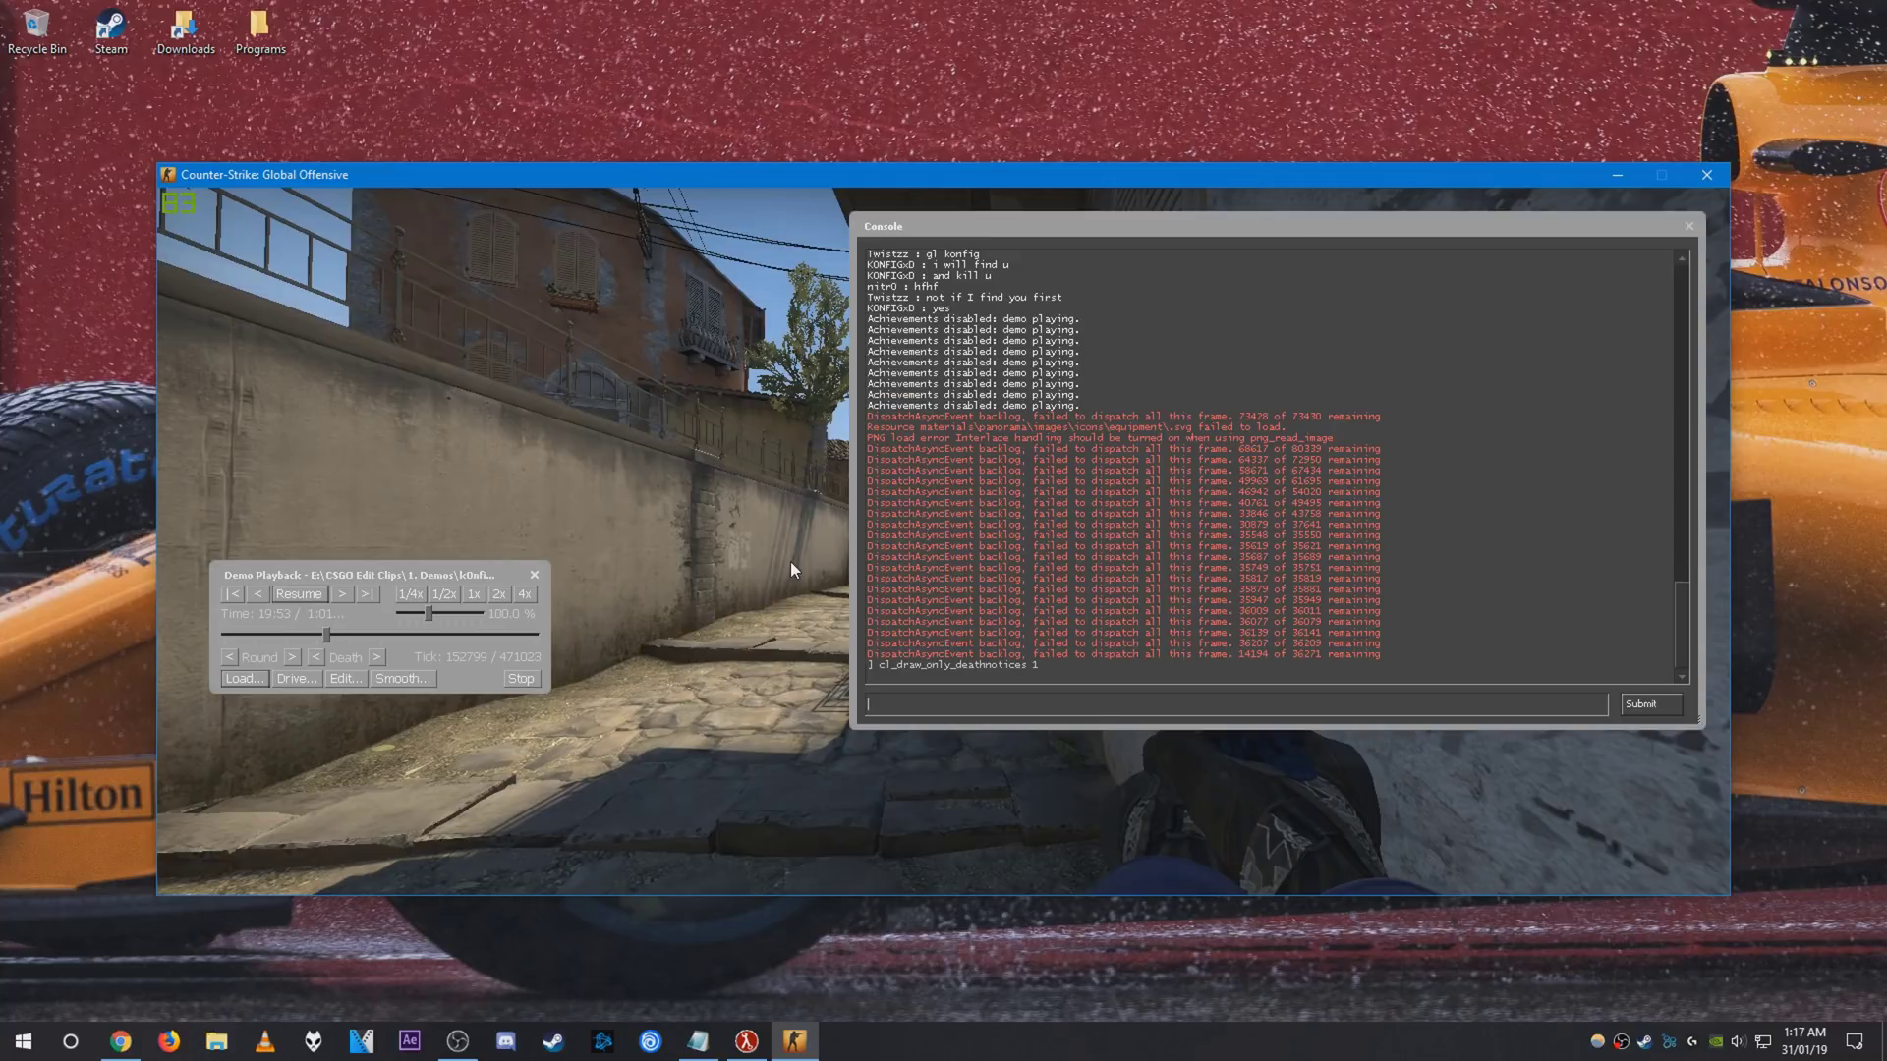
type("exec moviemaking")
- Run exec moviemaking, clear the console log and toggle the demo playback controls
key("Return")
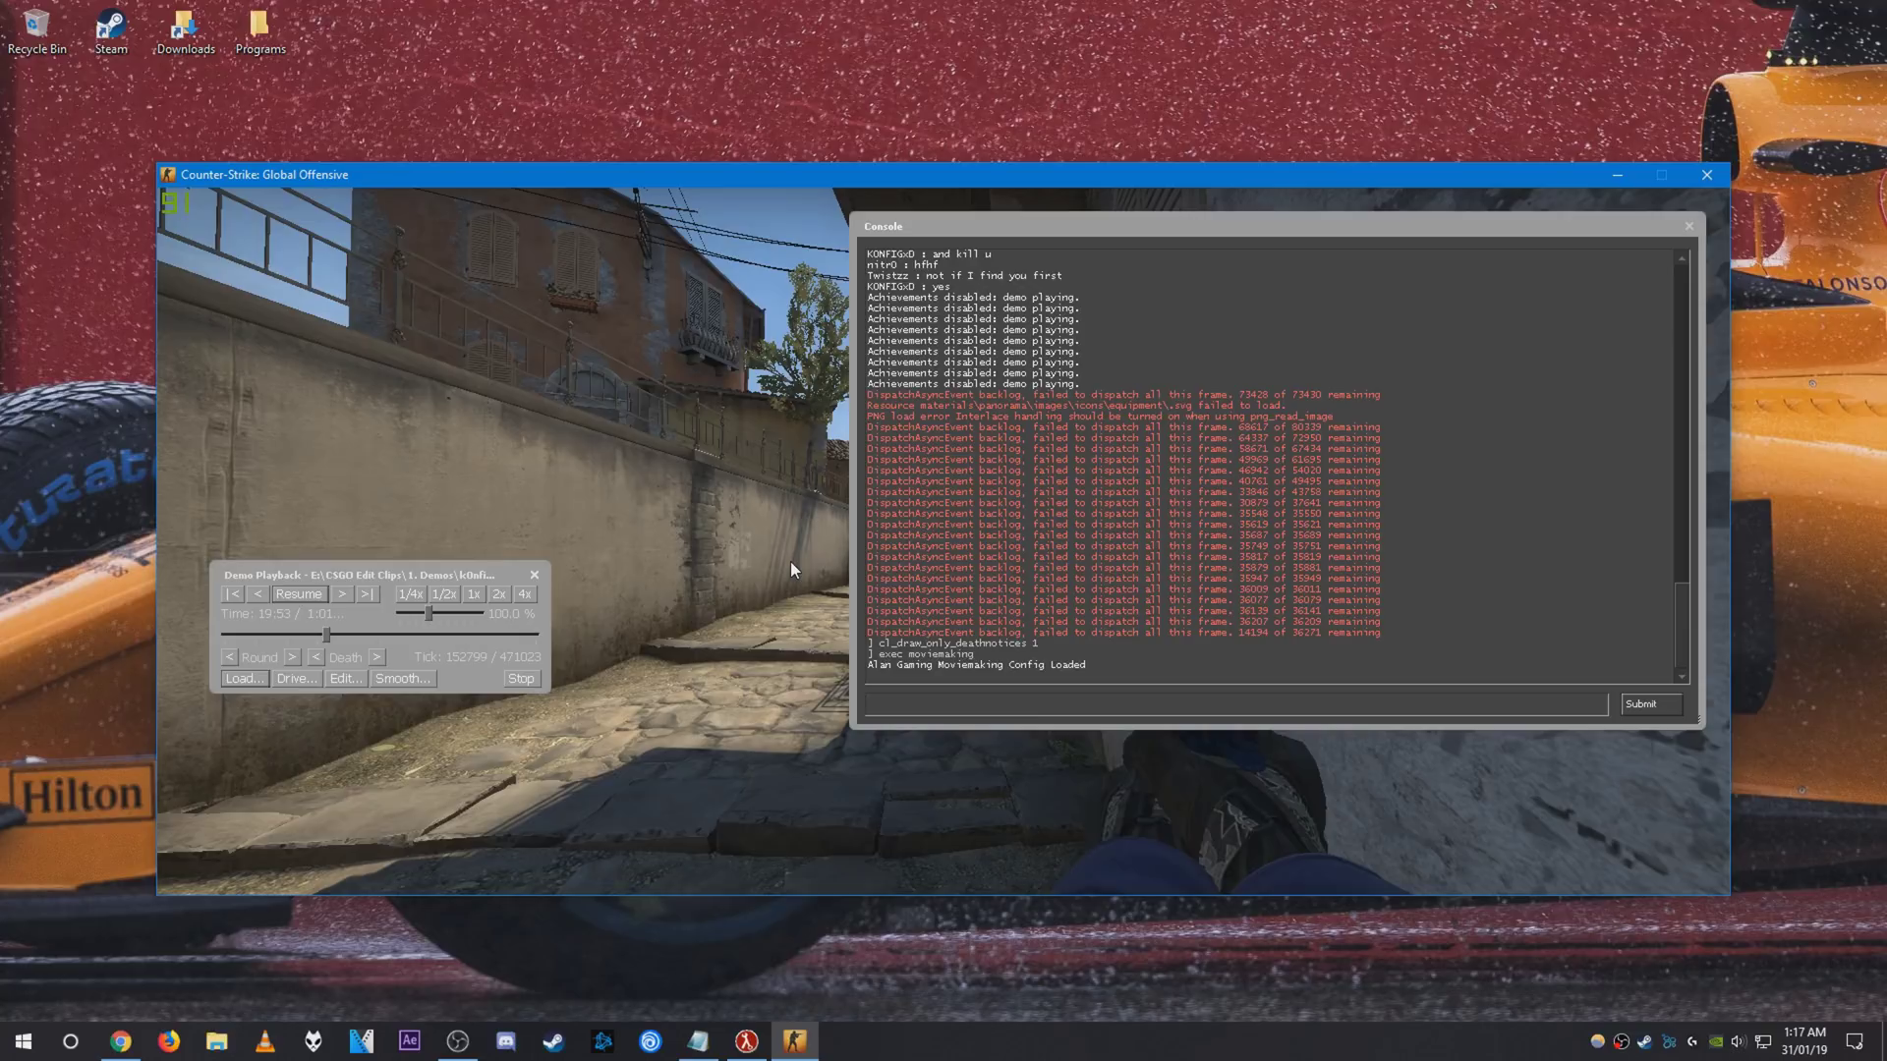
type("clear")
key("Return")
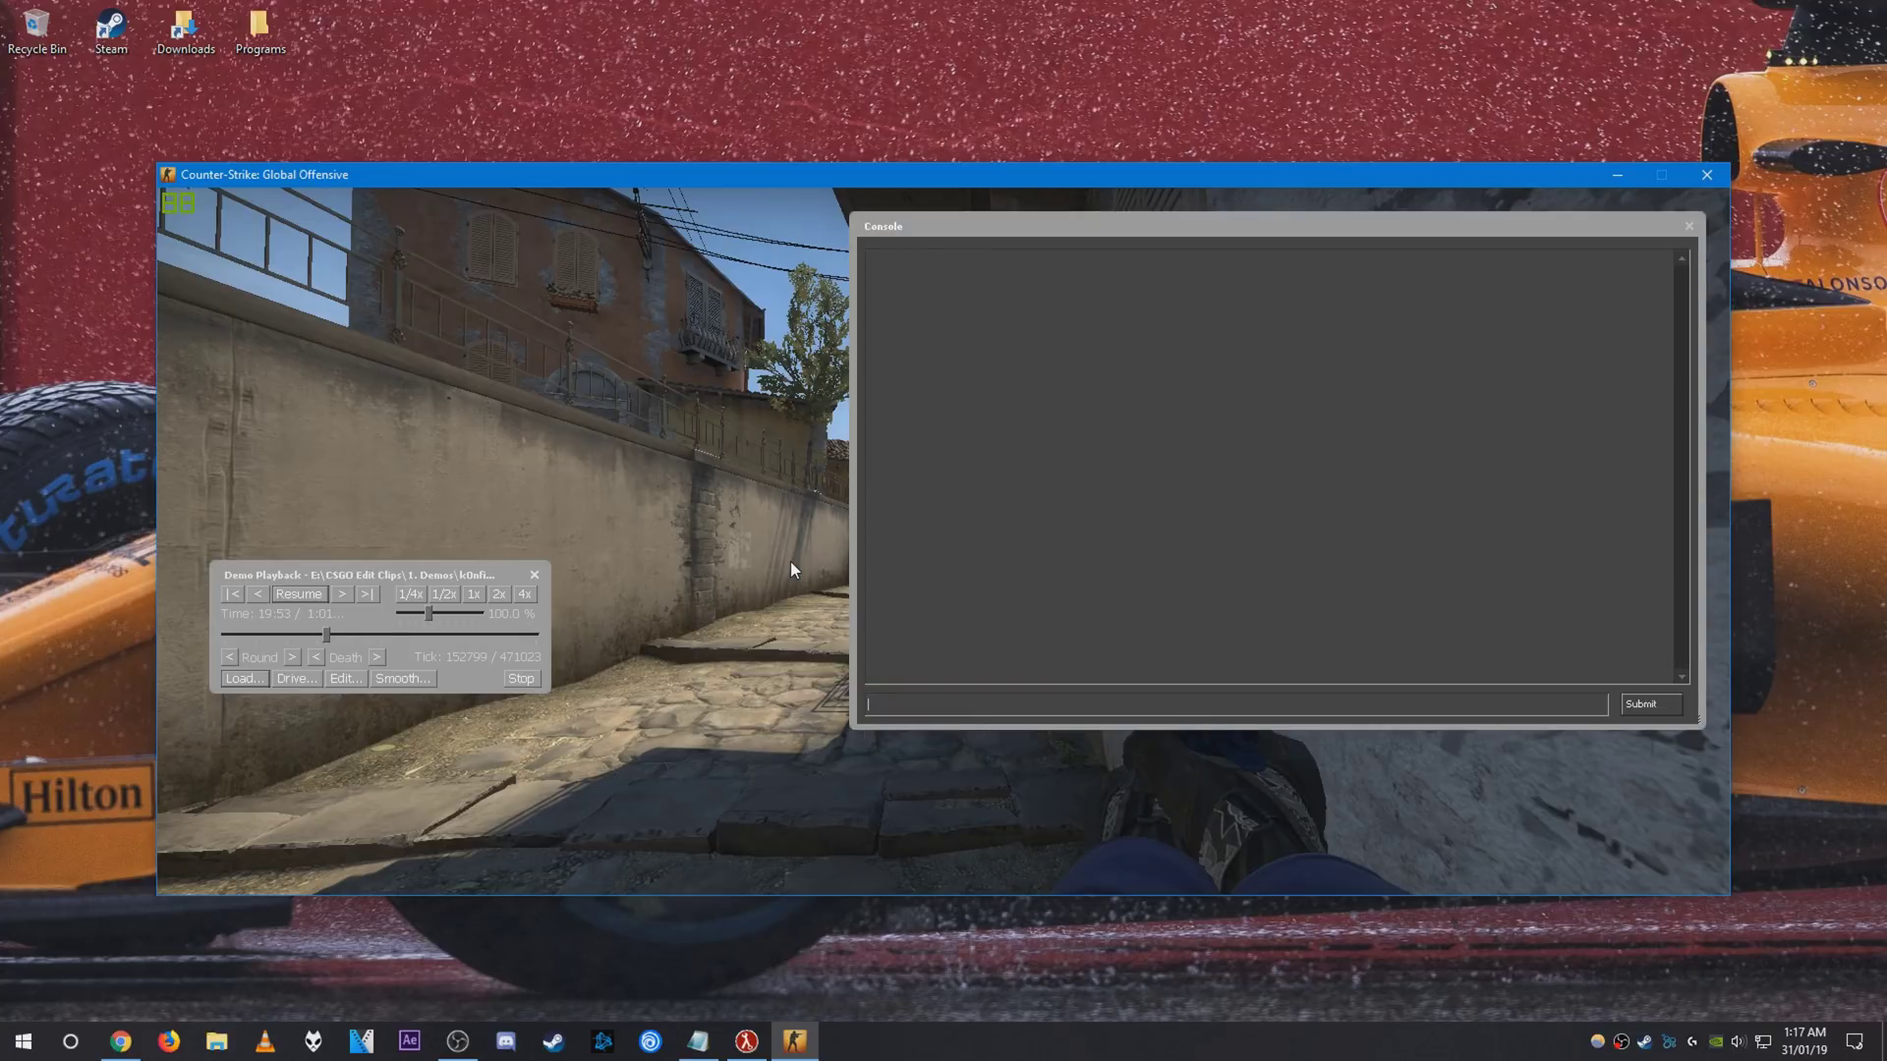
key("grave")
left_click(534, 575)
key("grave")
key("grave")
key("shift+F2")
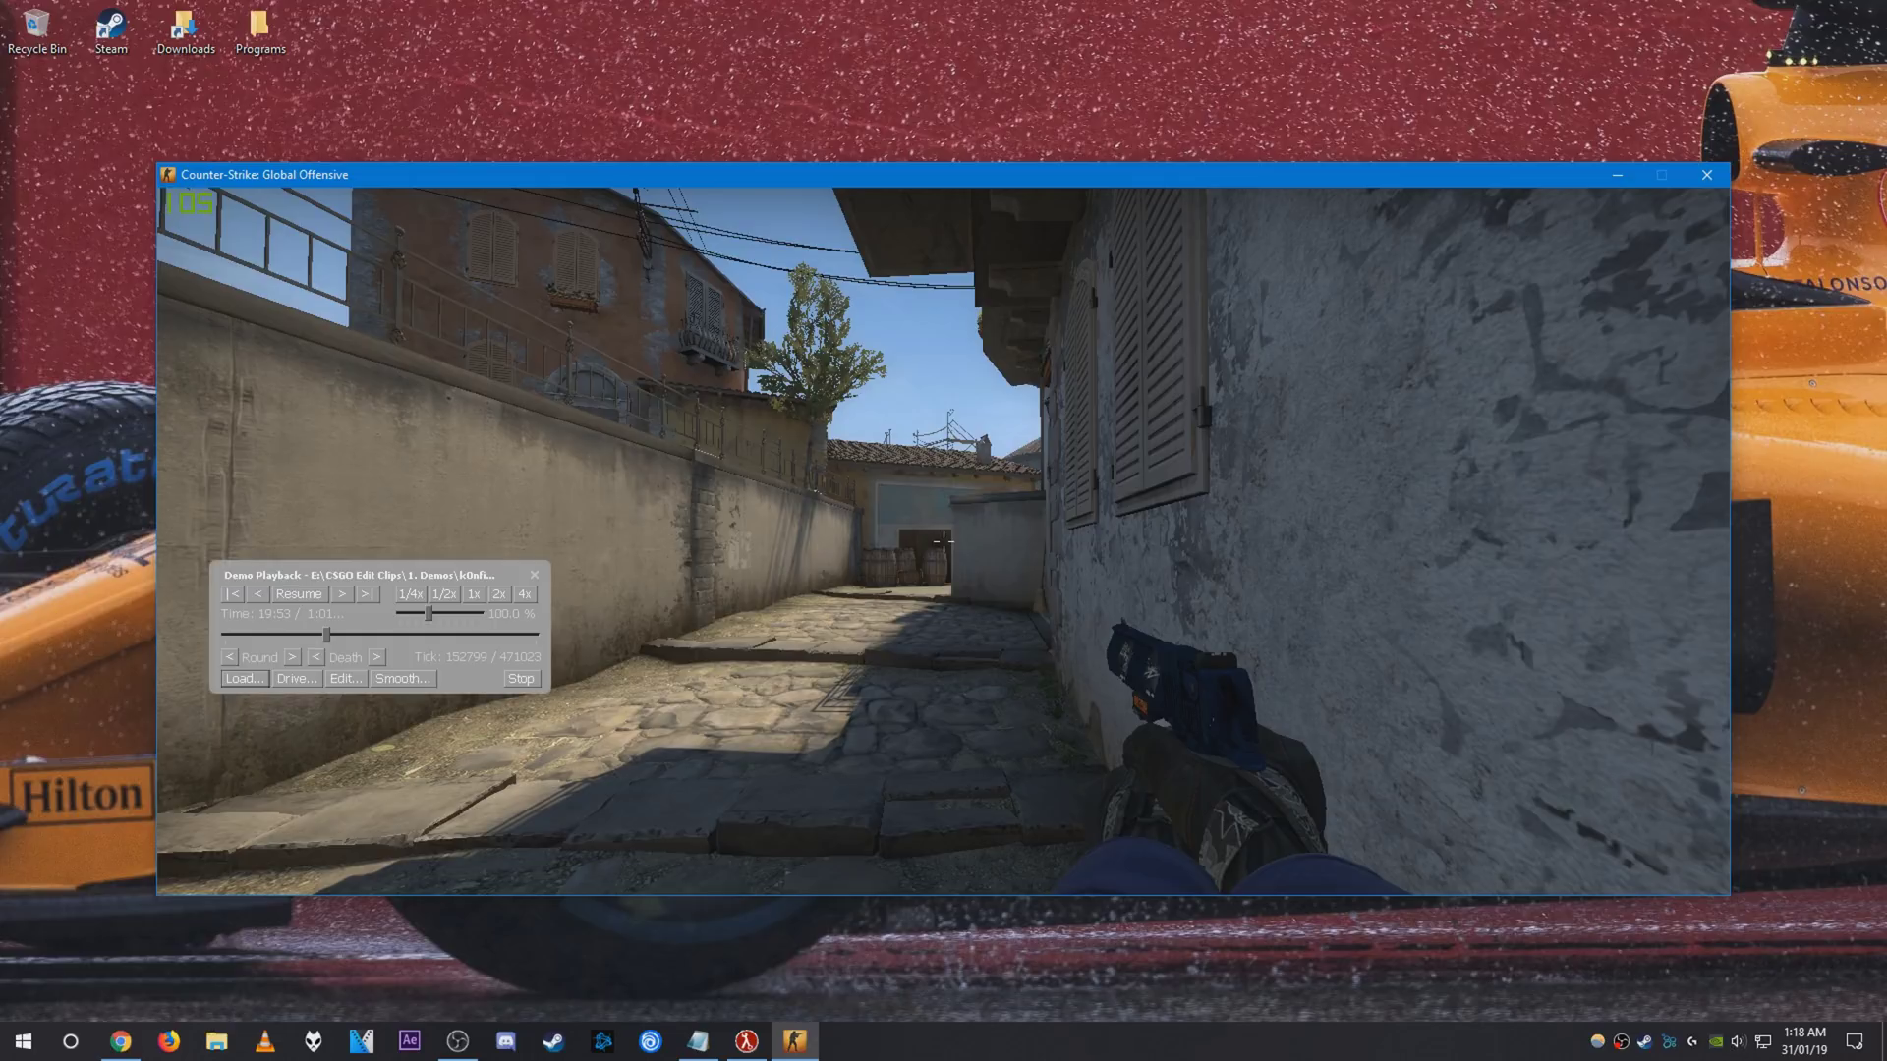
- Enable cheats with sv_cheats 1, verify it, and switch over to the web browser
key("grave")
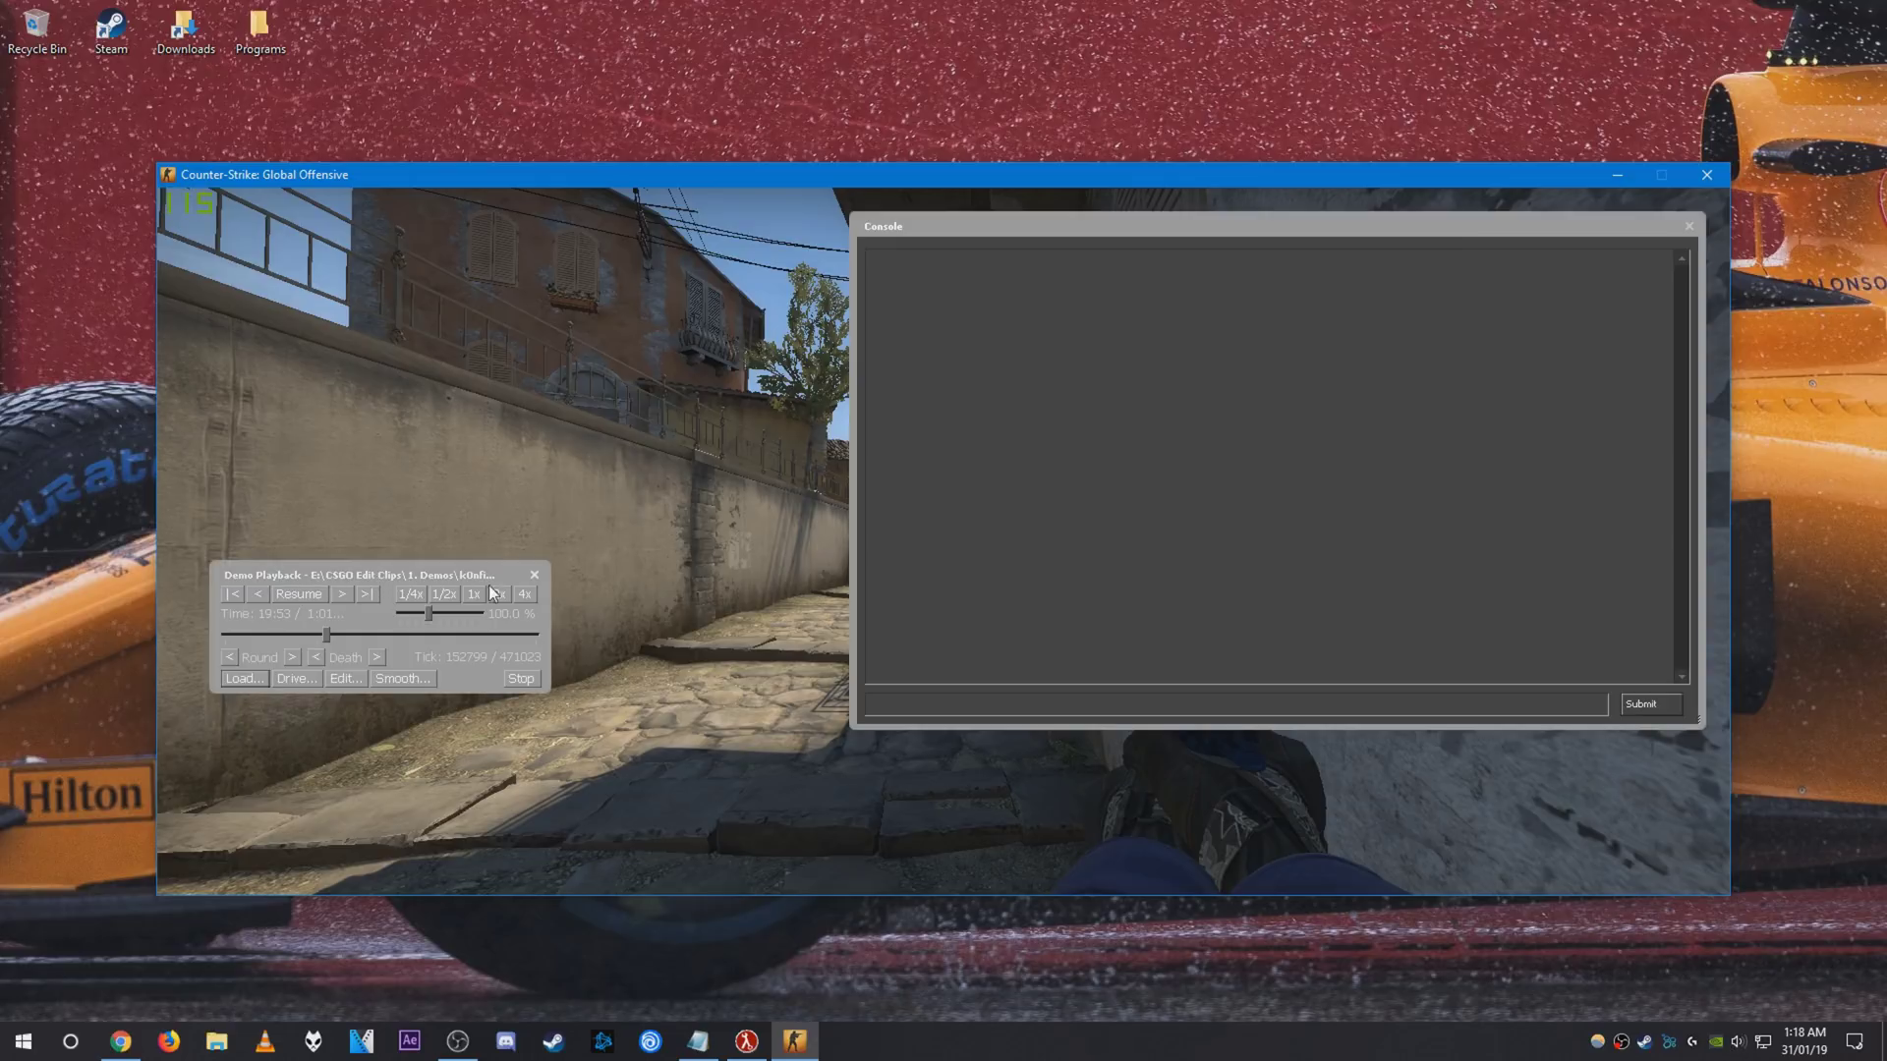
type("sv")
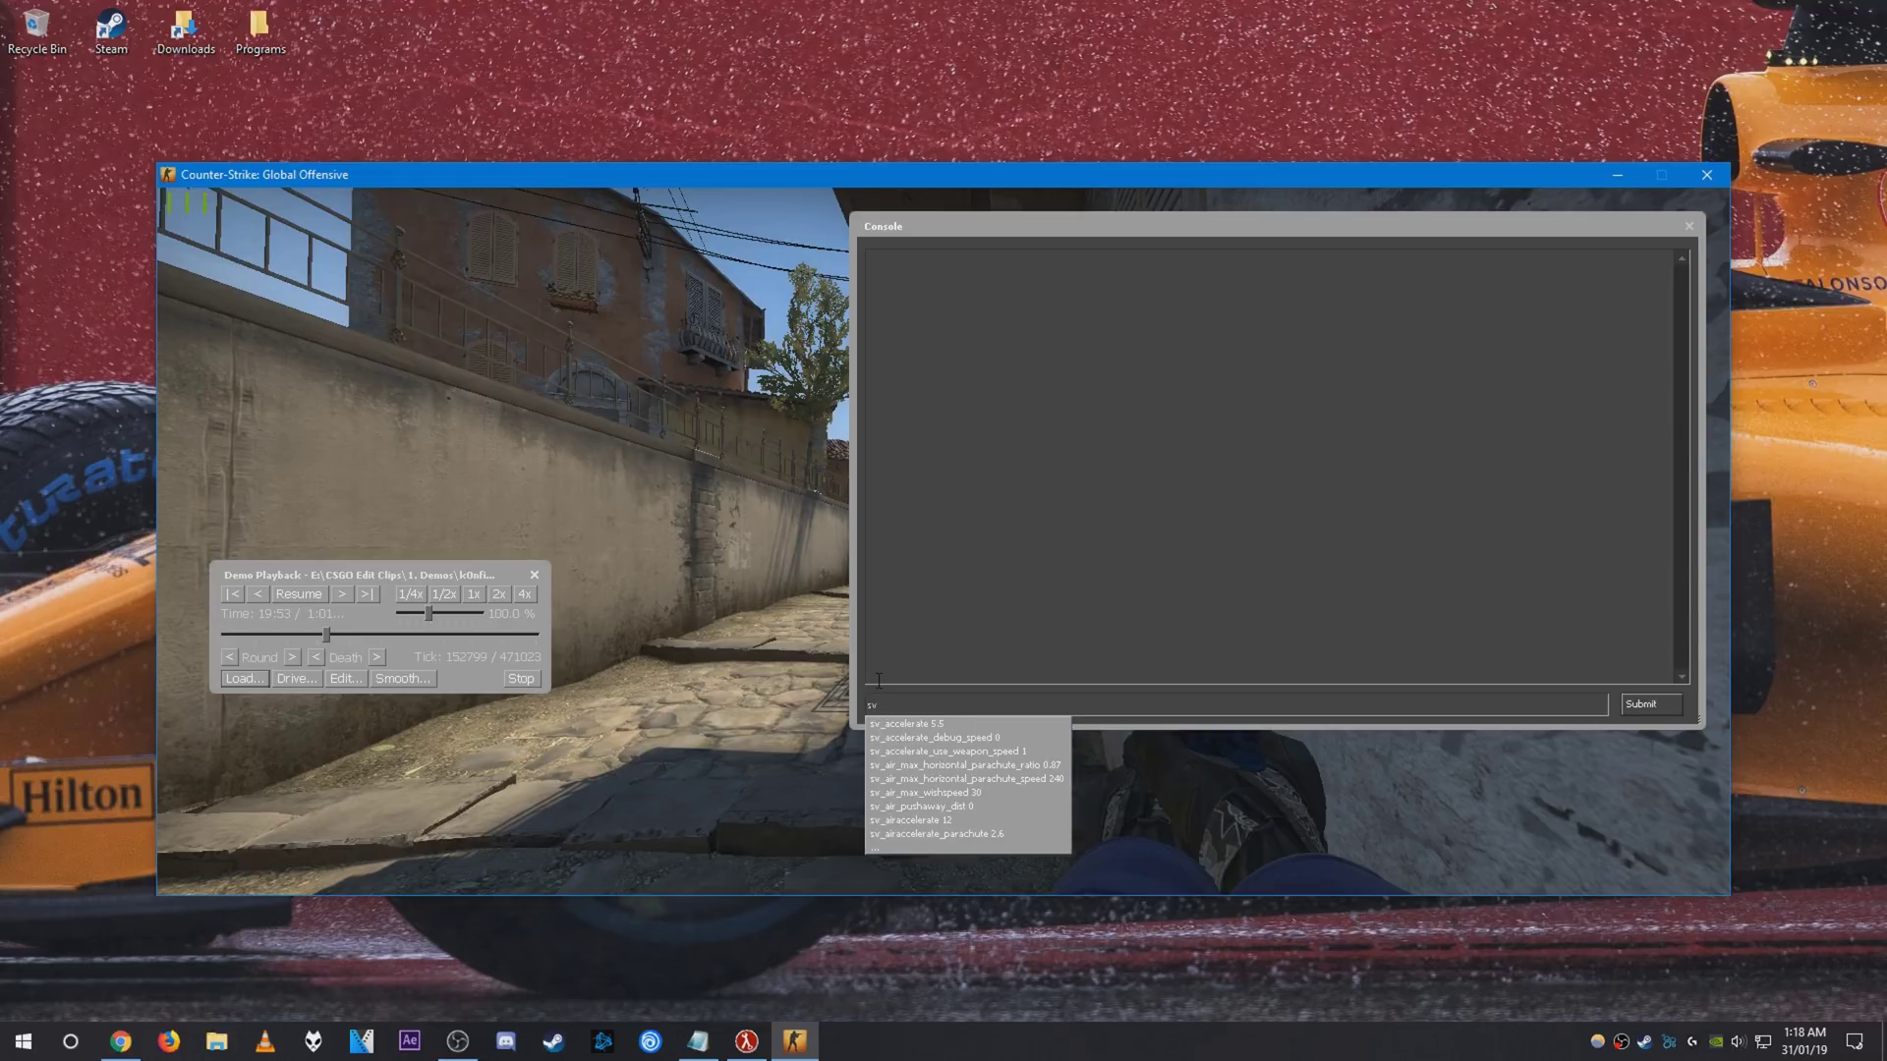
type("_cheats 1")
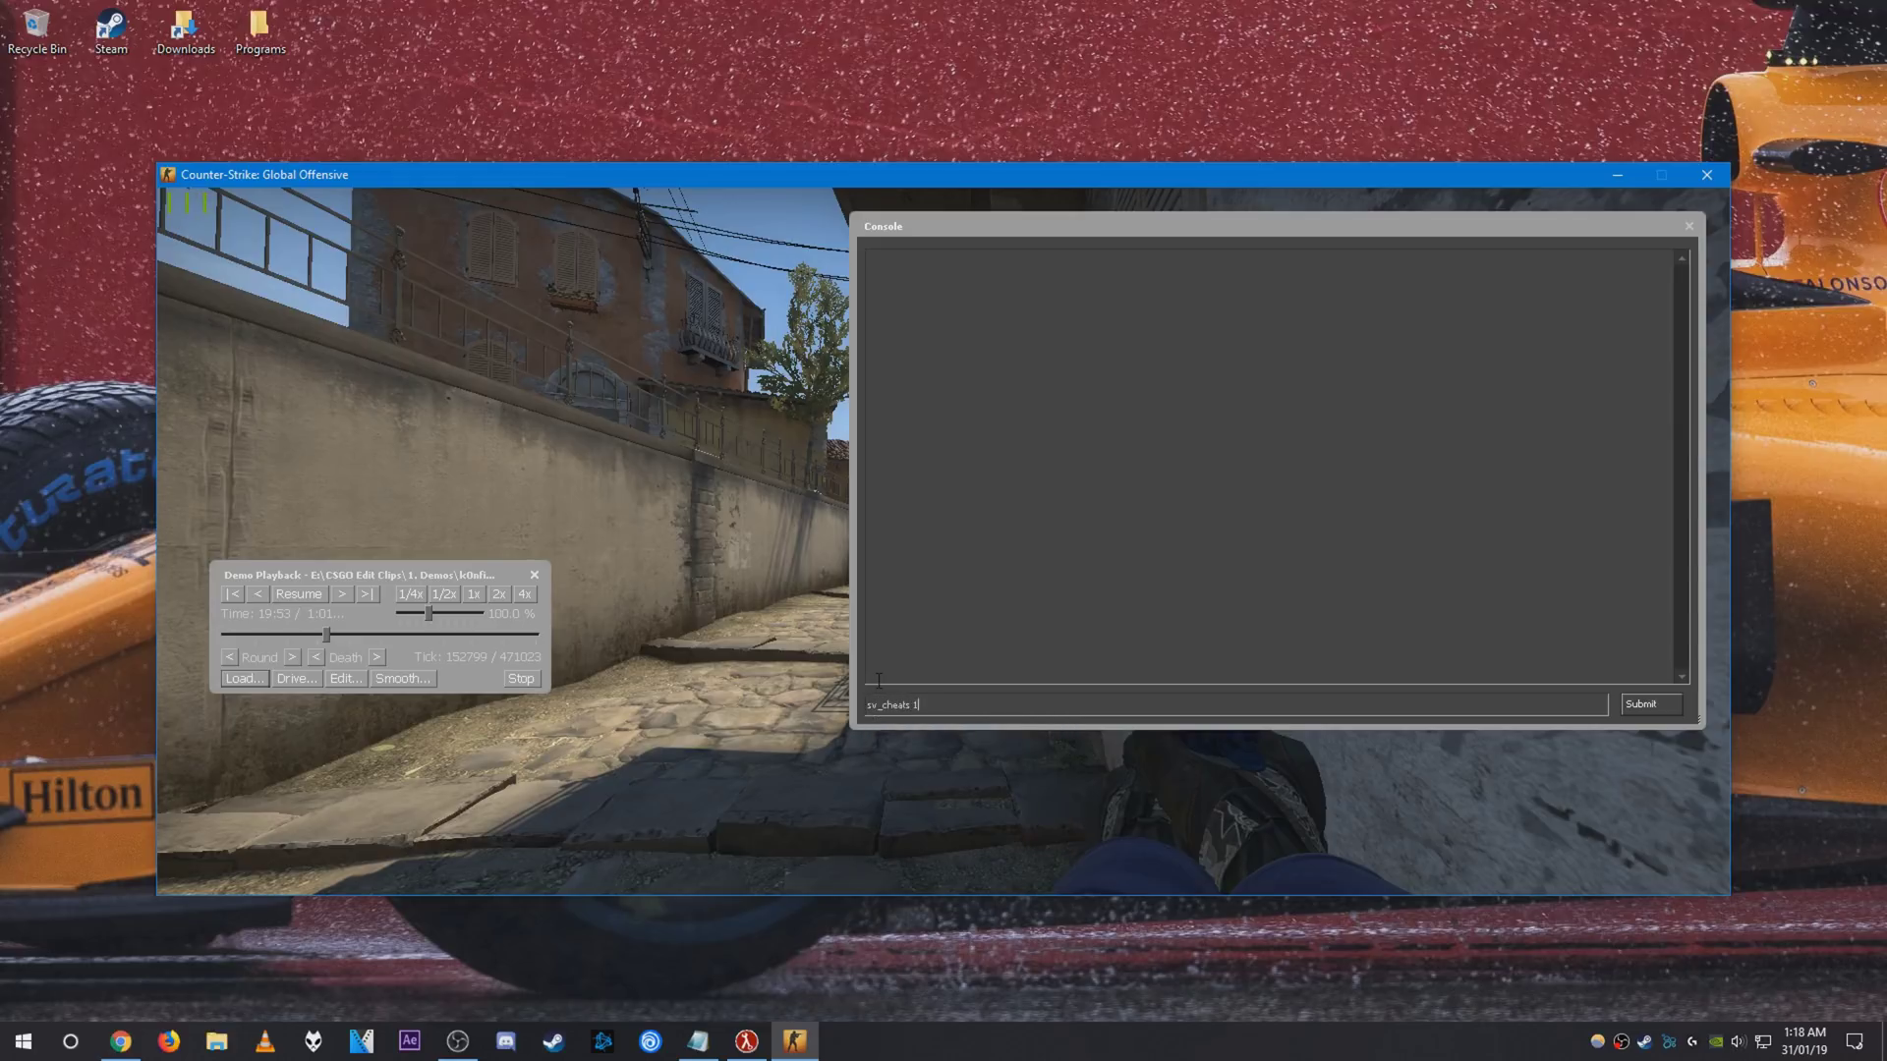
key("Return")
key("grave")
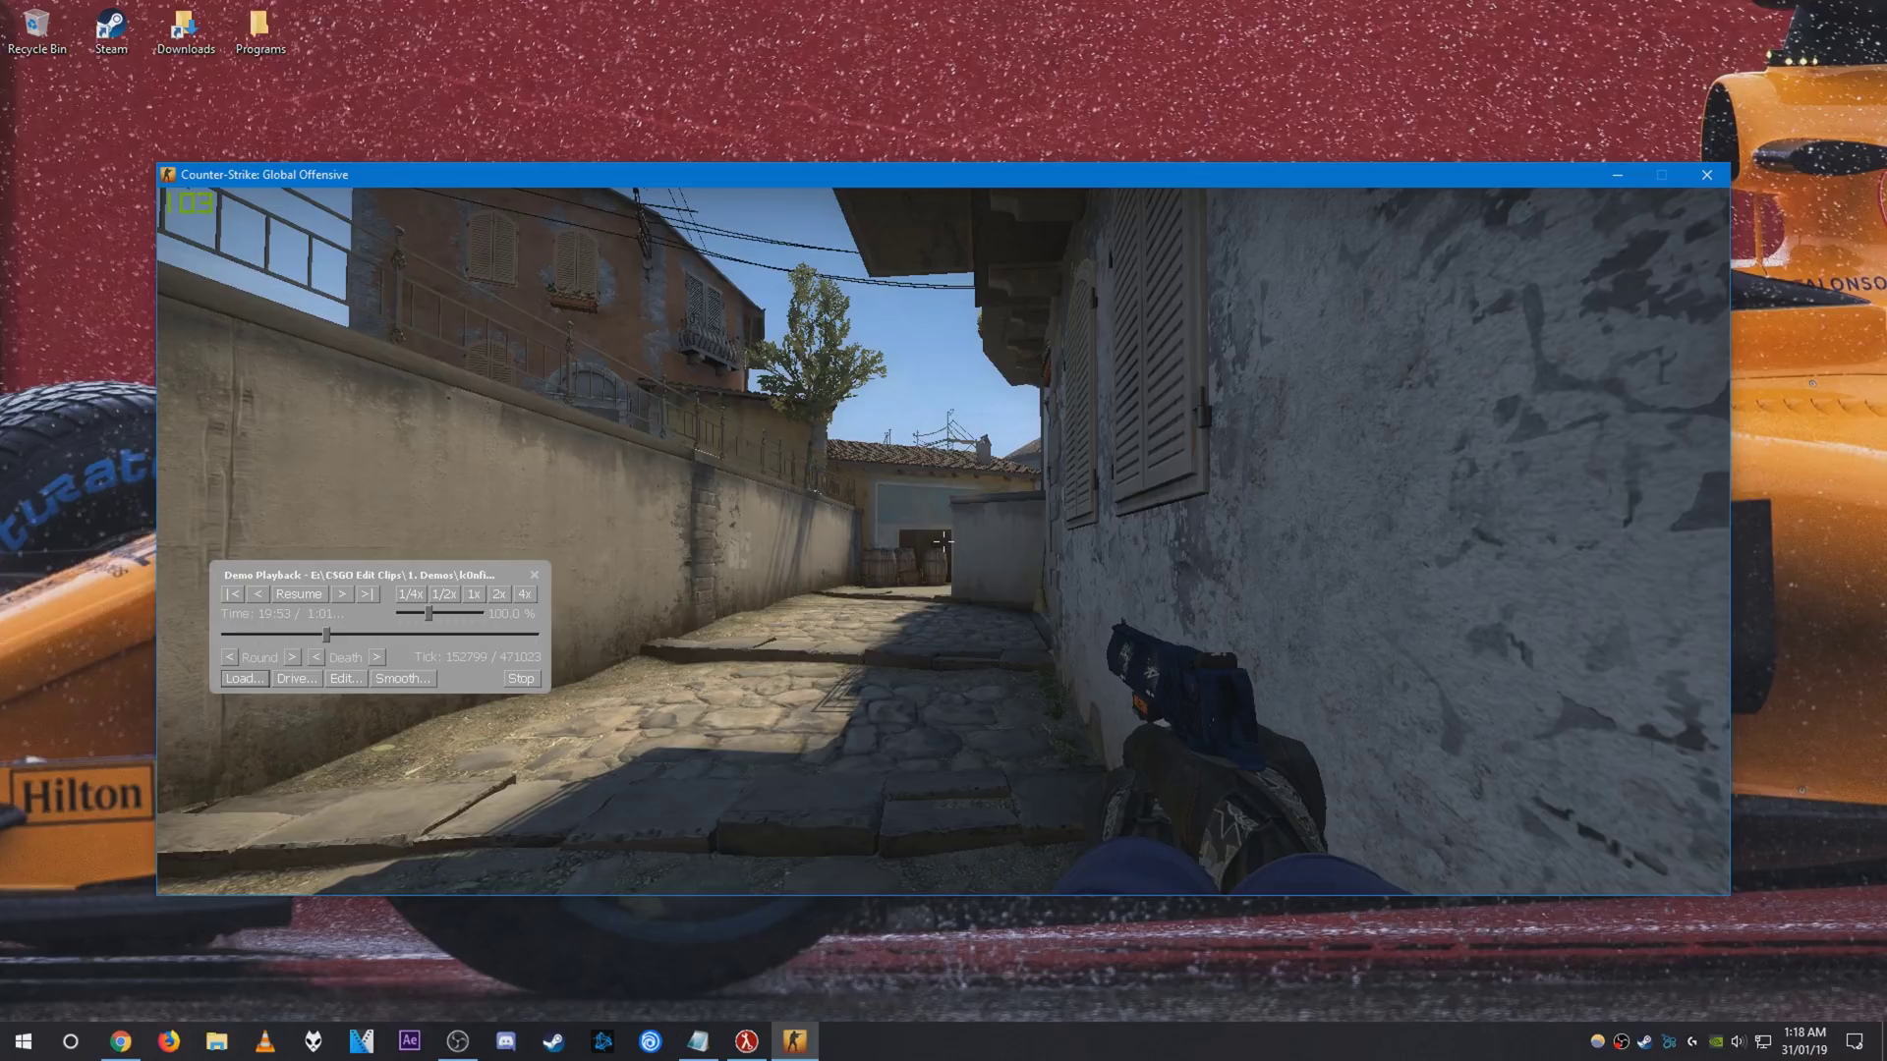
key("grave")
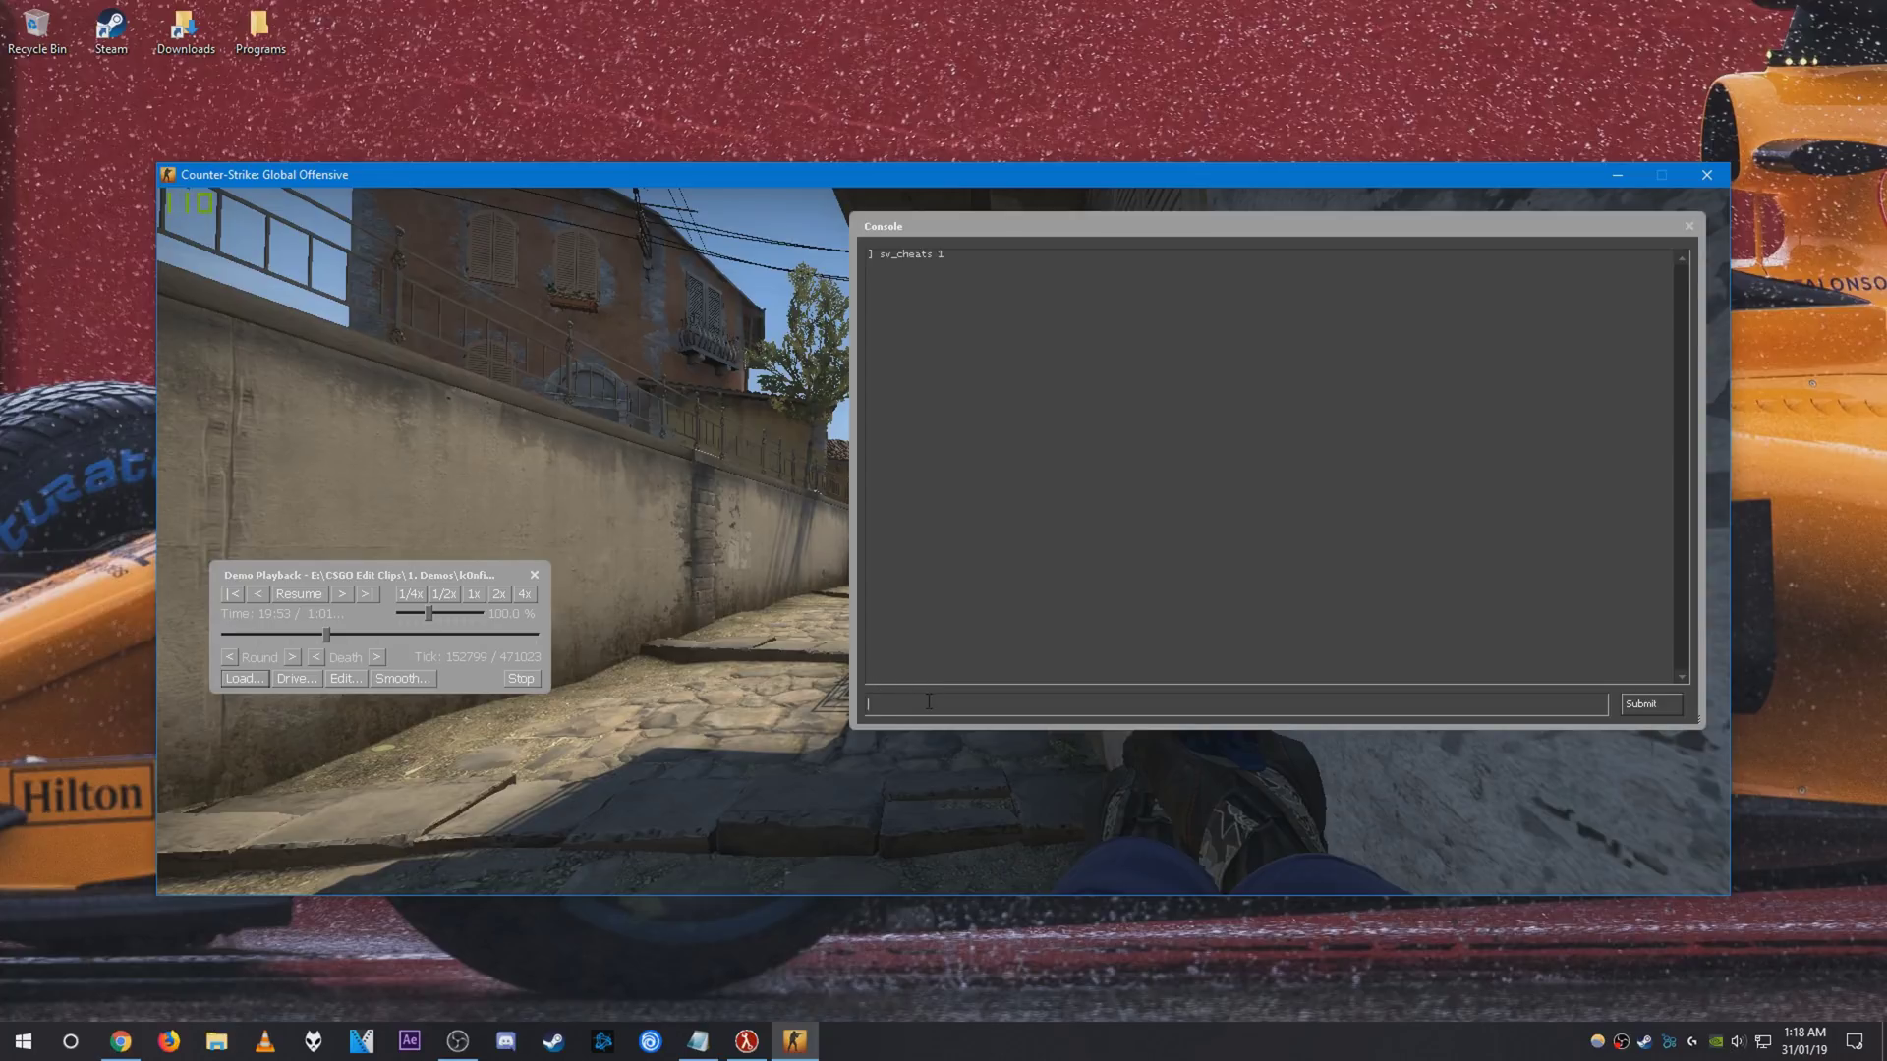
left_click(120, 1042)
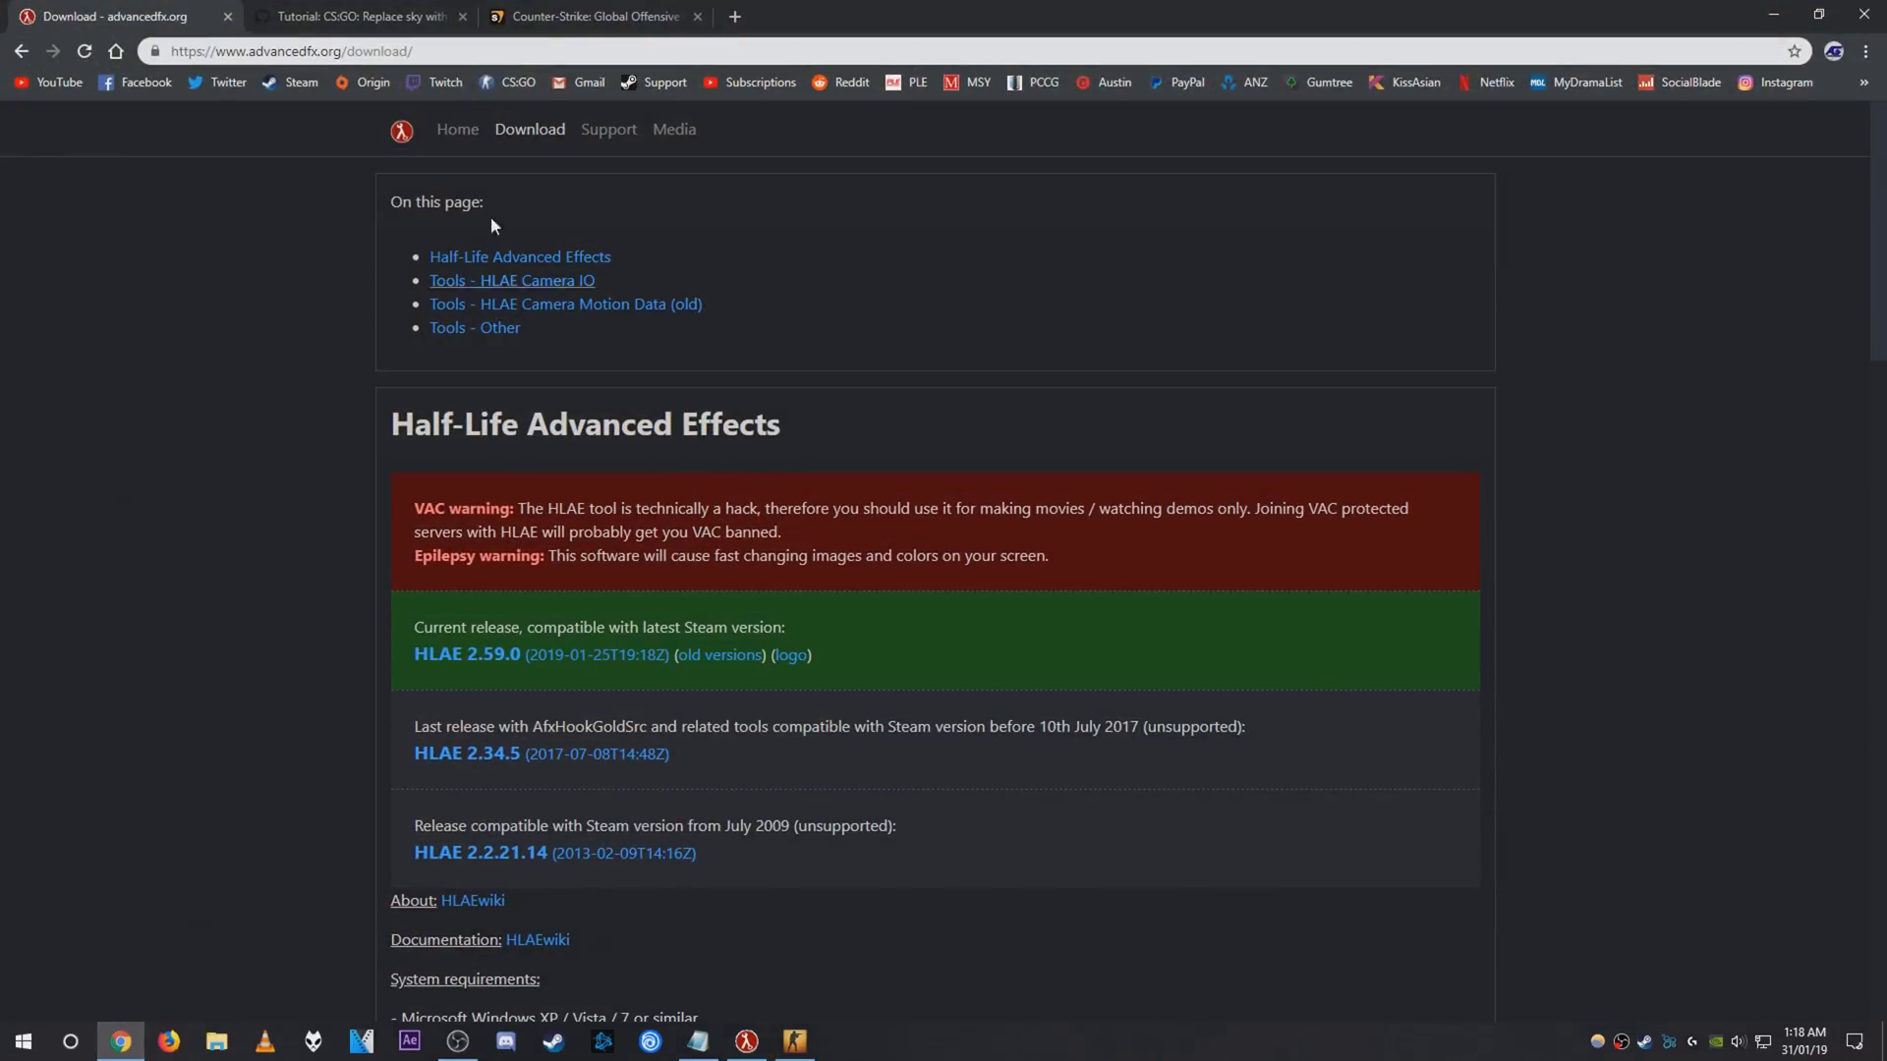
- On the HLAE sky tutorial, copy the mirv_cvar_unhide_all and mat_suppress lines and inspect nuke_skydome_001
left_click(361, 17)
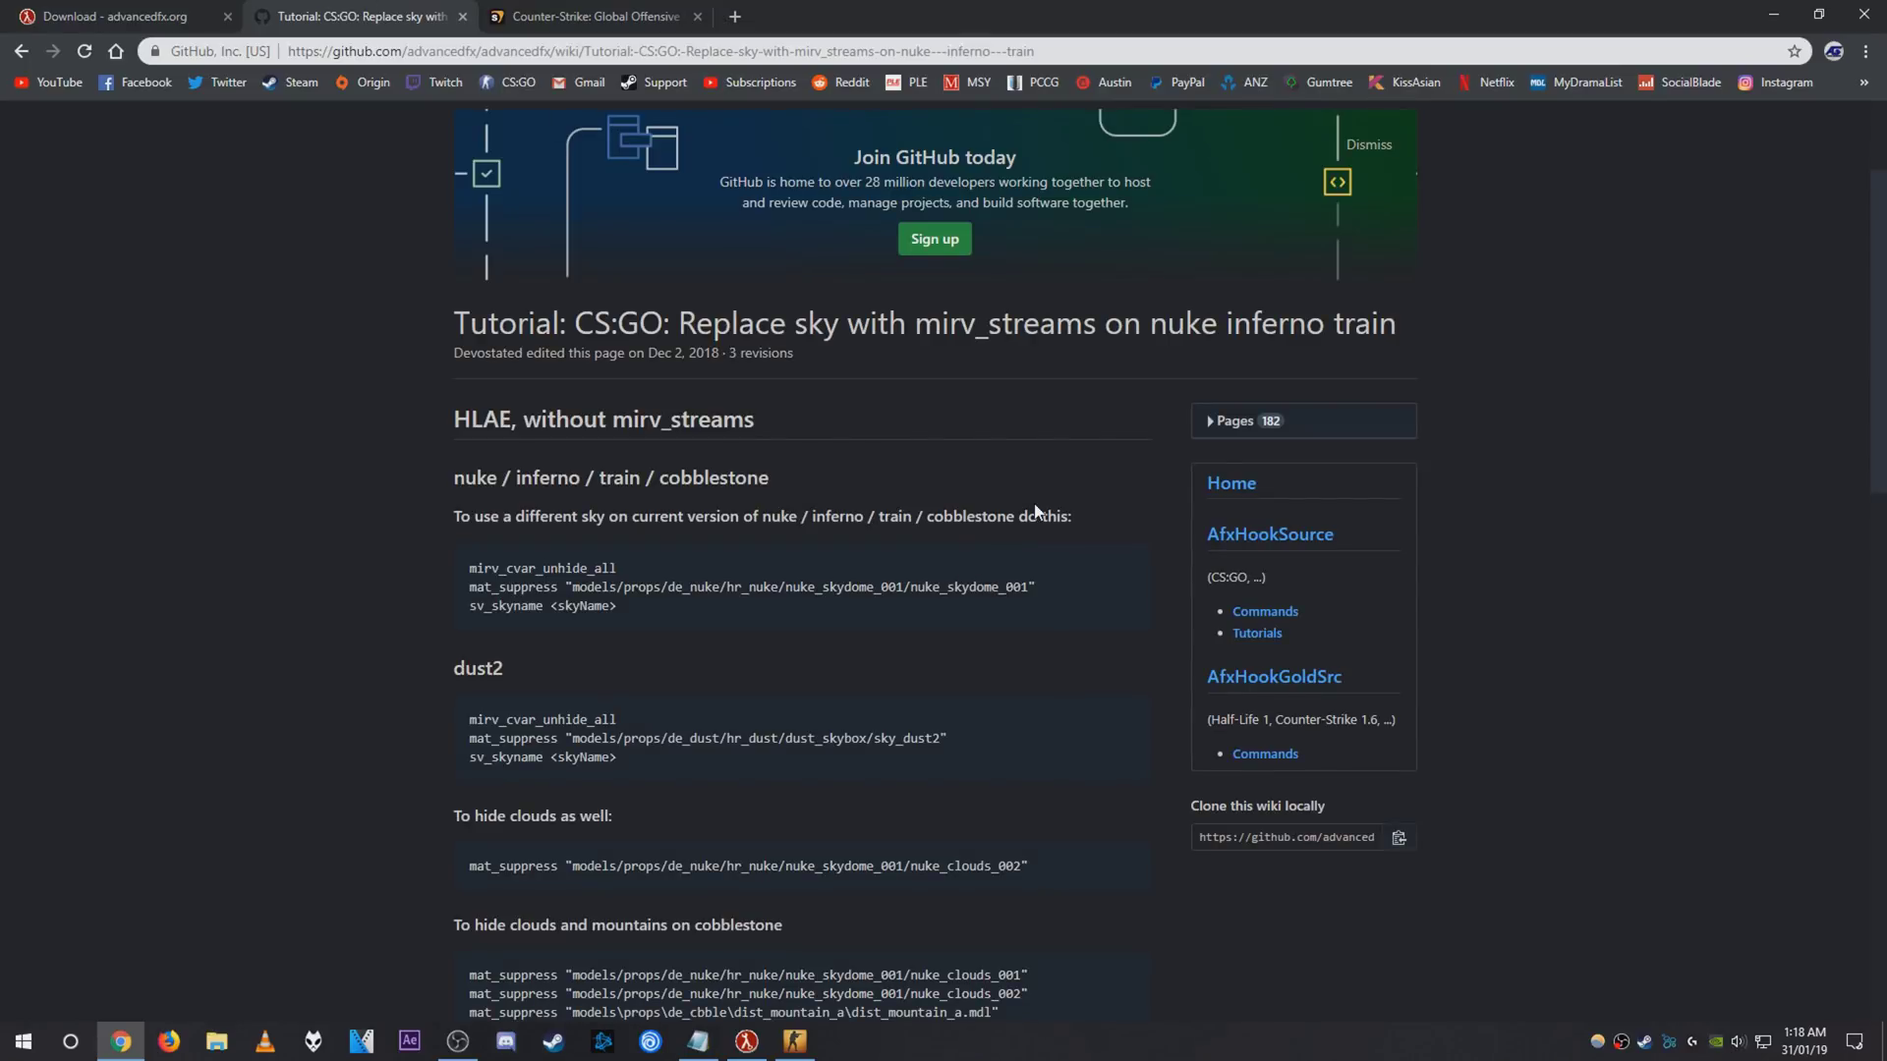
scroll(1037, 510, "down", 1)
scroll(1036, 511, "down", 2)
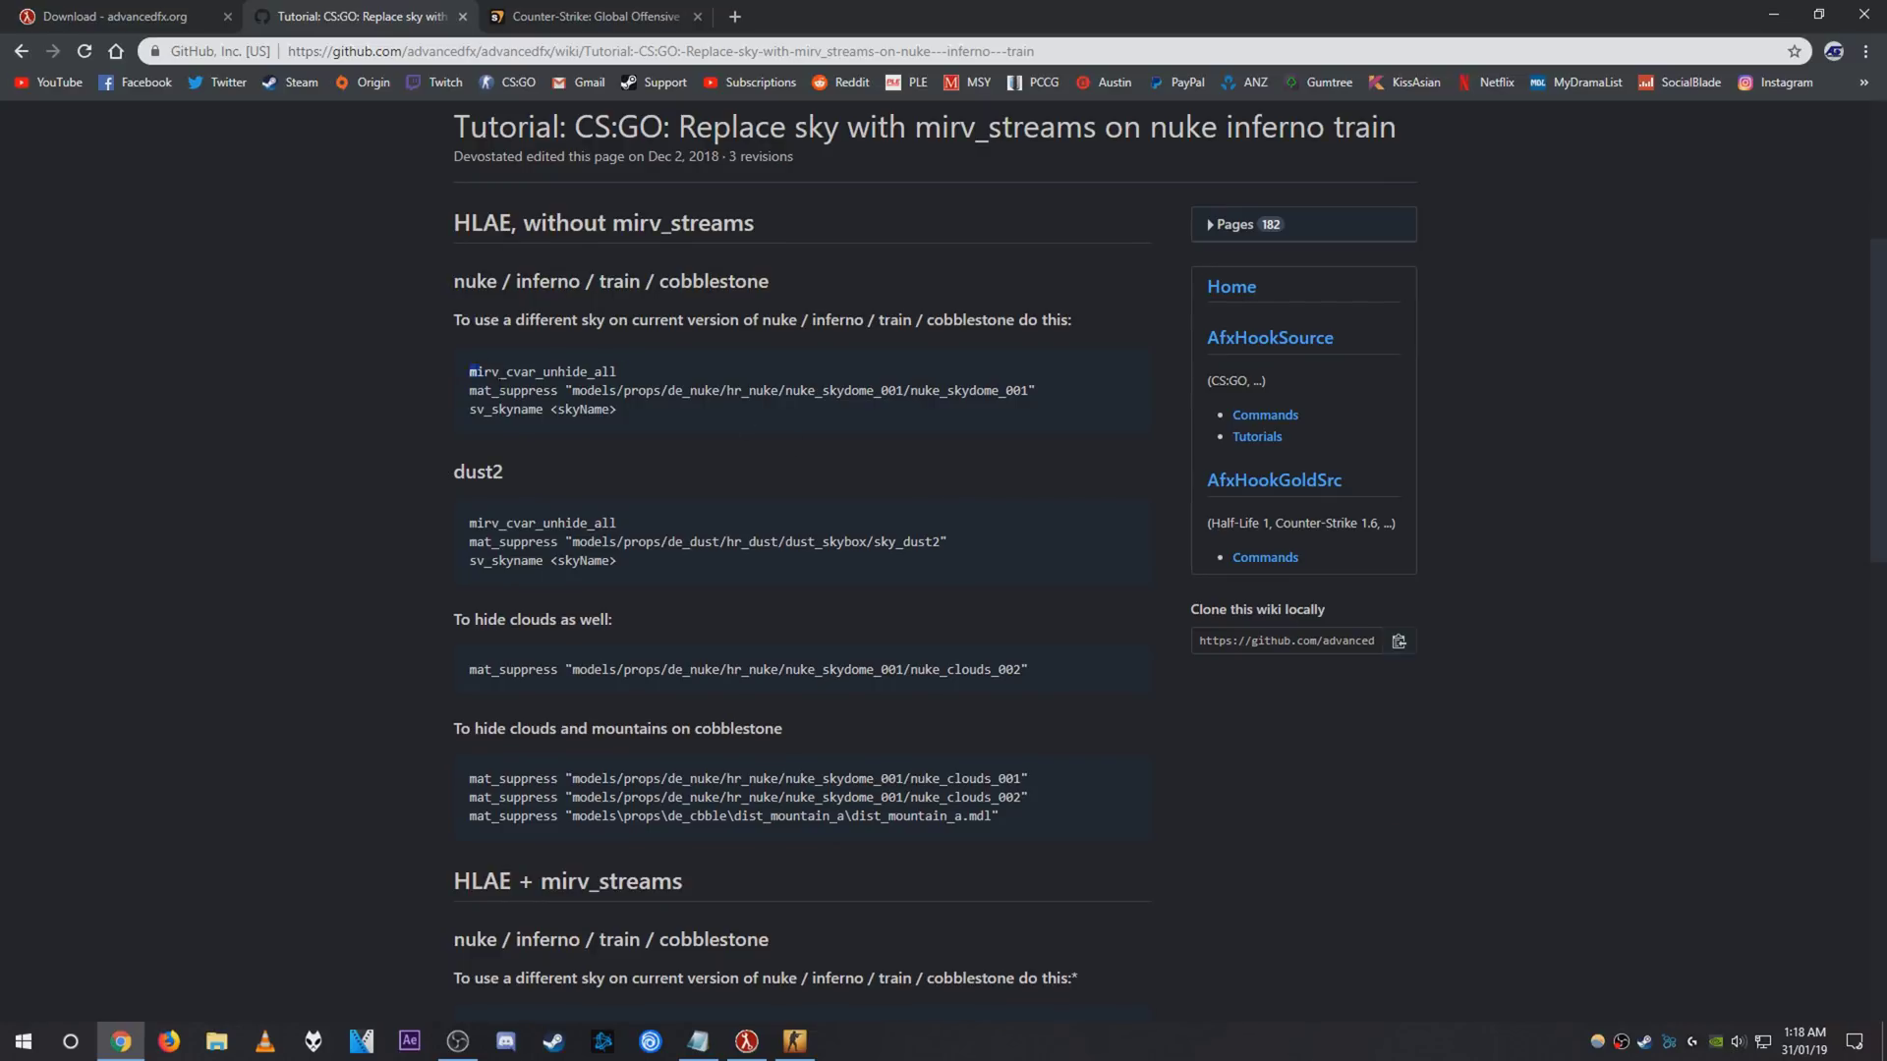
left_click_drag(468, 372, 654, 409)
key("ctrl+c")
left_click(636, 408)
double_click(966, 389)
left_click(1031, 417)
- Read through the dust2 and clouds blocks, then select the skydome-hiding commands for copying
left_click_drag(474, 522, 728, 540)
left_click(670, 643)
scroll(670, 643, "down", 2)
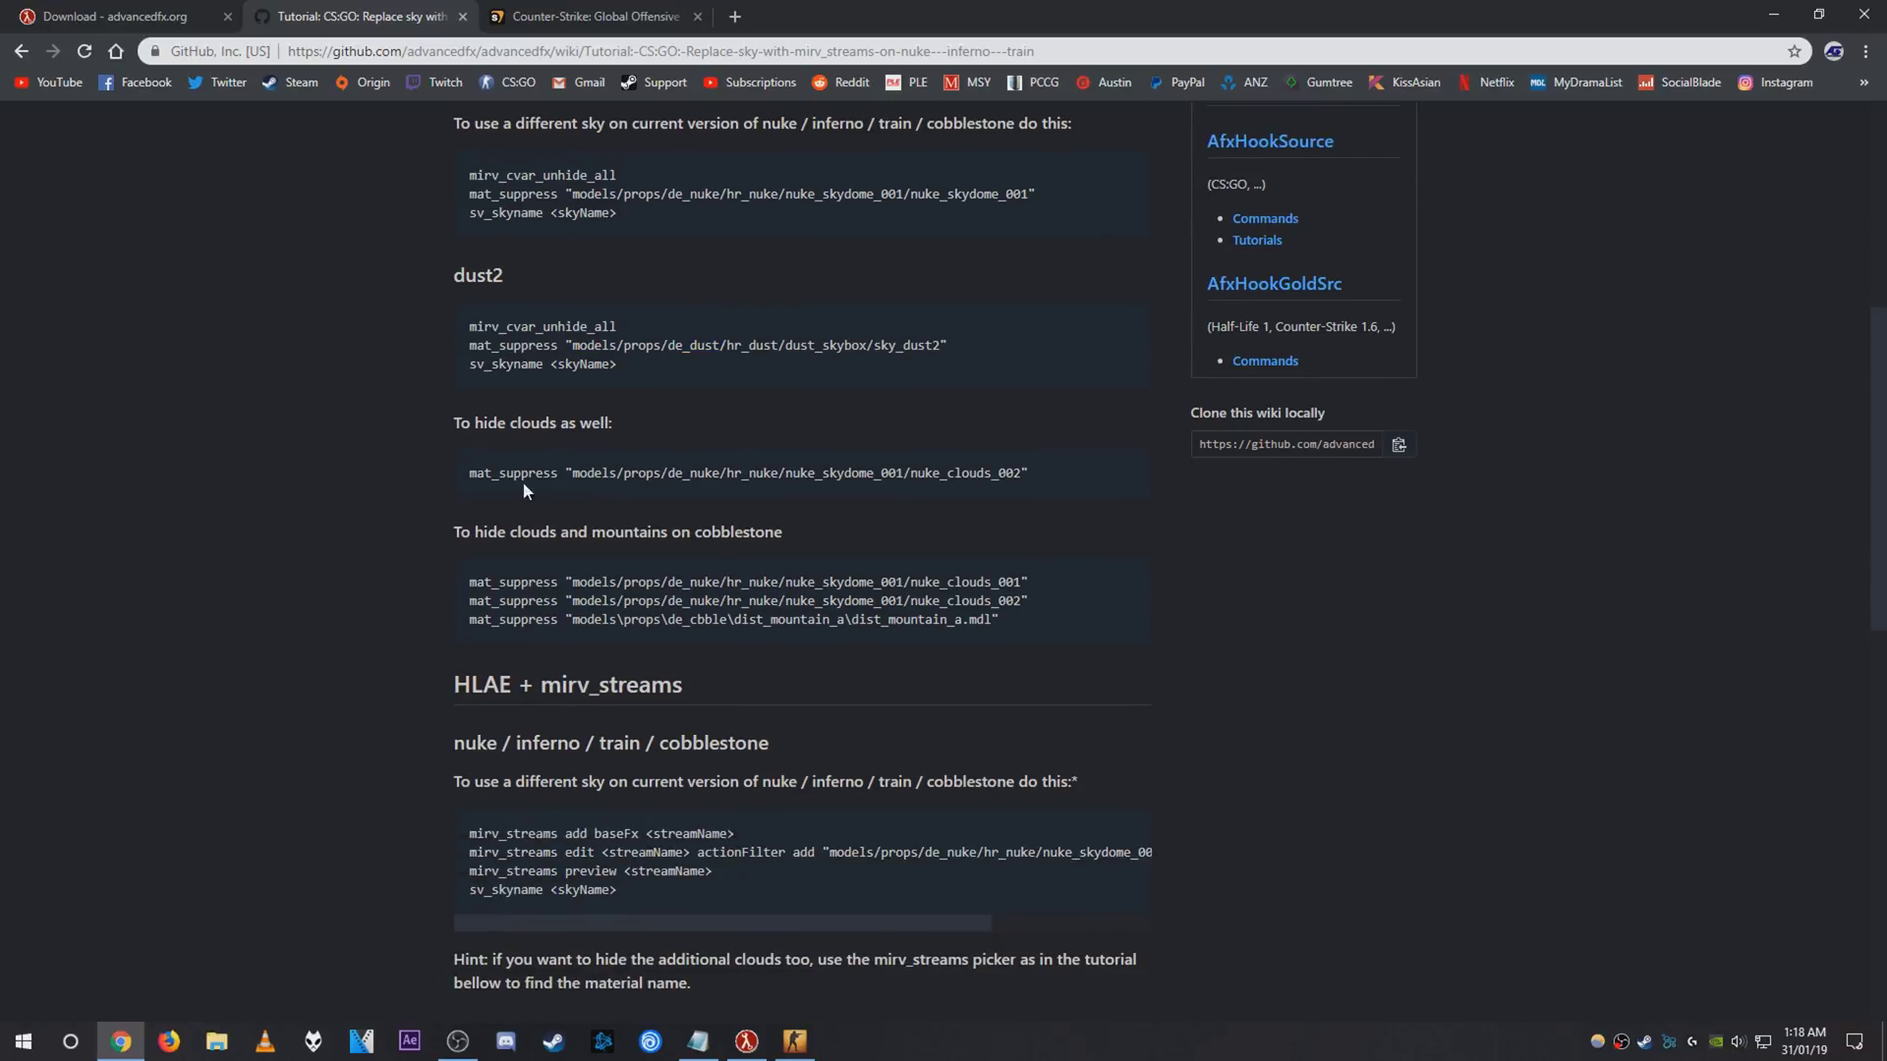
left_click_drag(499, 474, 1006, 491)
left_click(920, 578)
left_click_drag(443, 530, 708, 532)
left_click(767, 545)
scroll(767, 545, "down", 1)
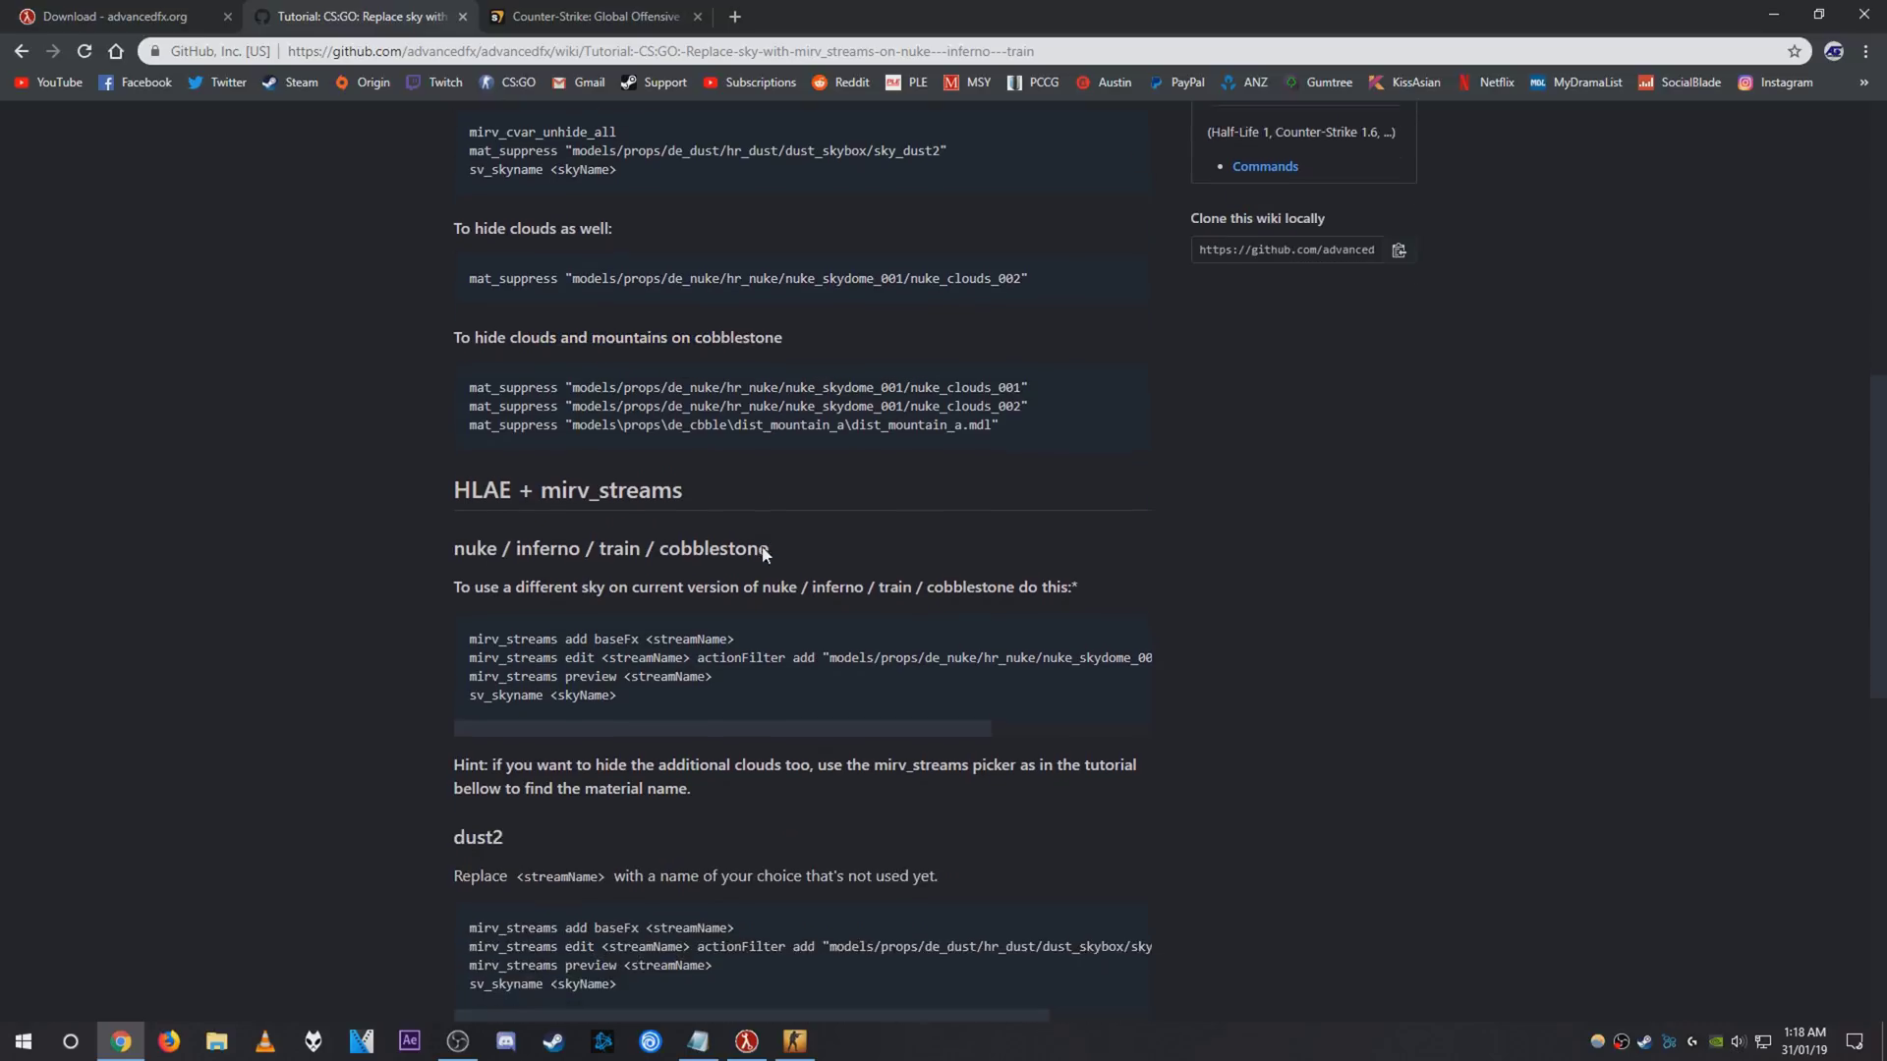
scroll(777, 554, "up", 5)
scroll(776, 554, "down", 1)
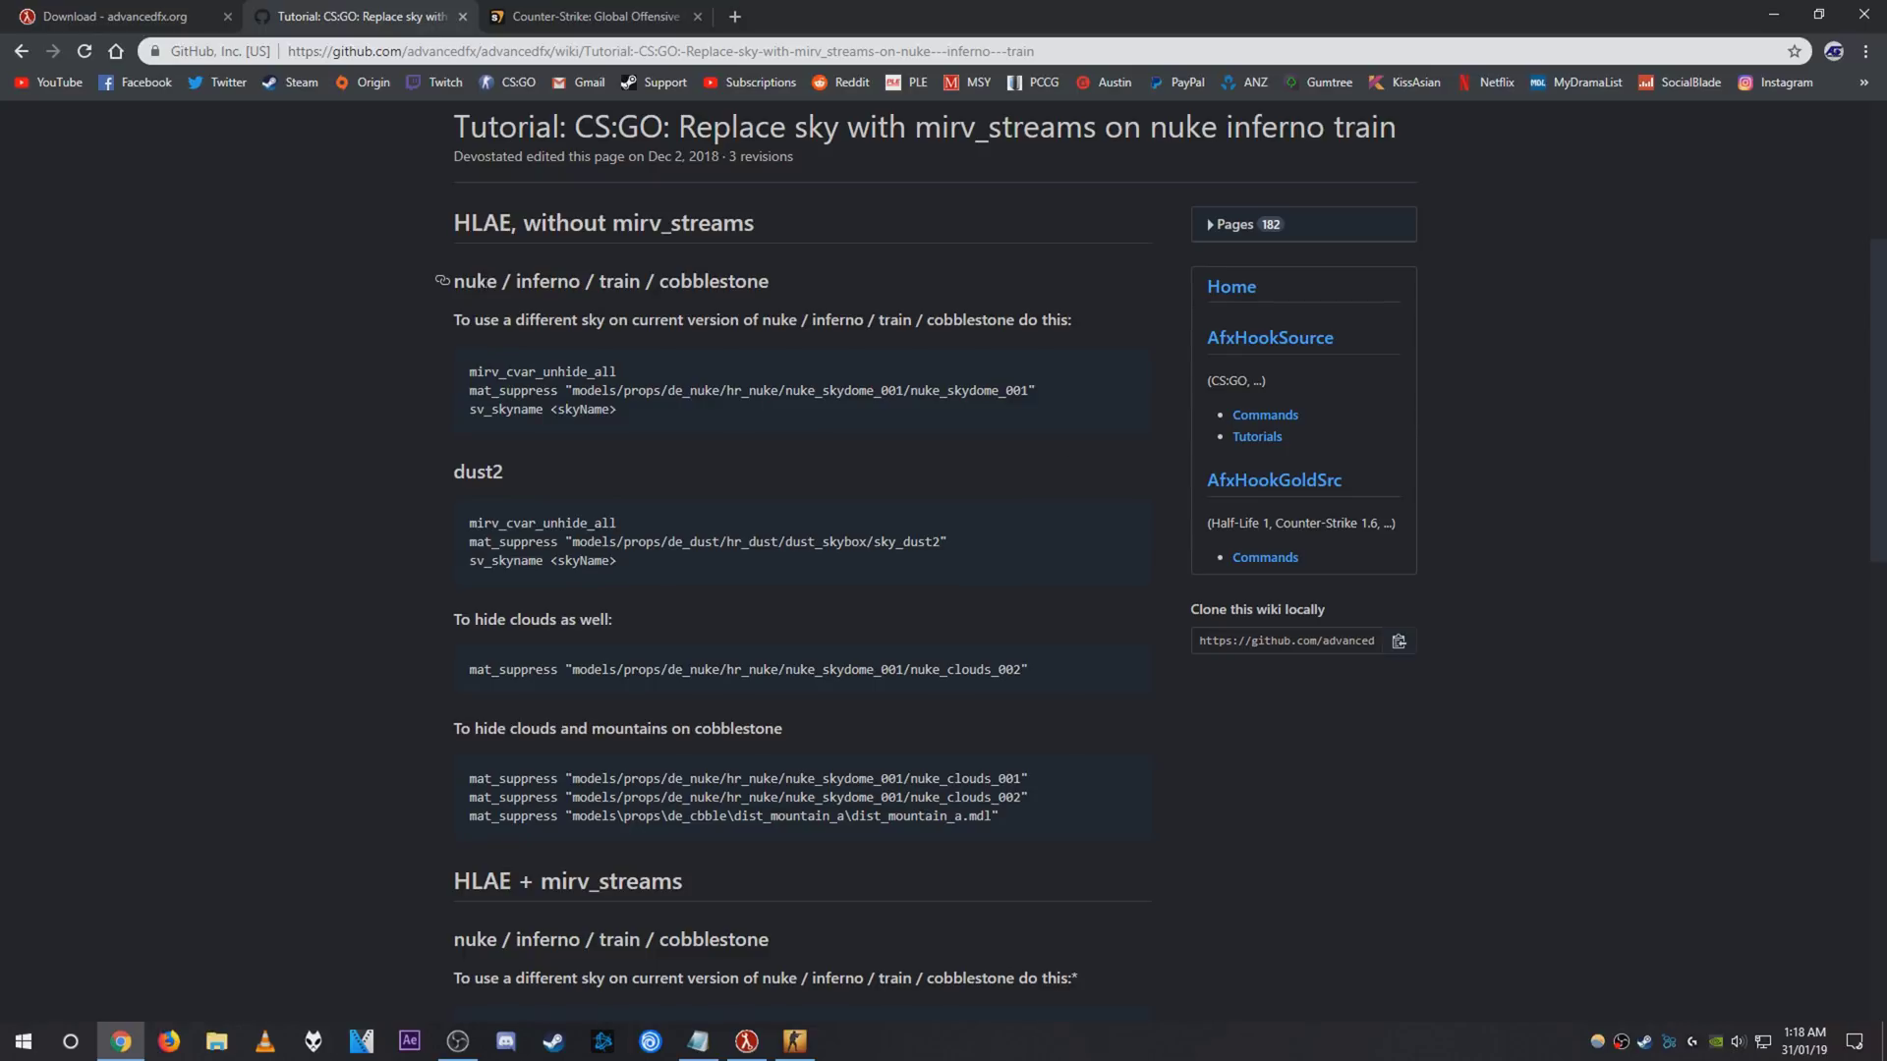
left_click_drag(467, 372, 1045, 393)
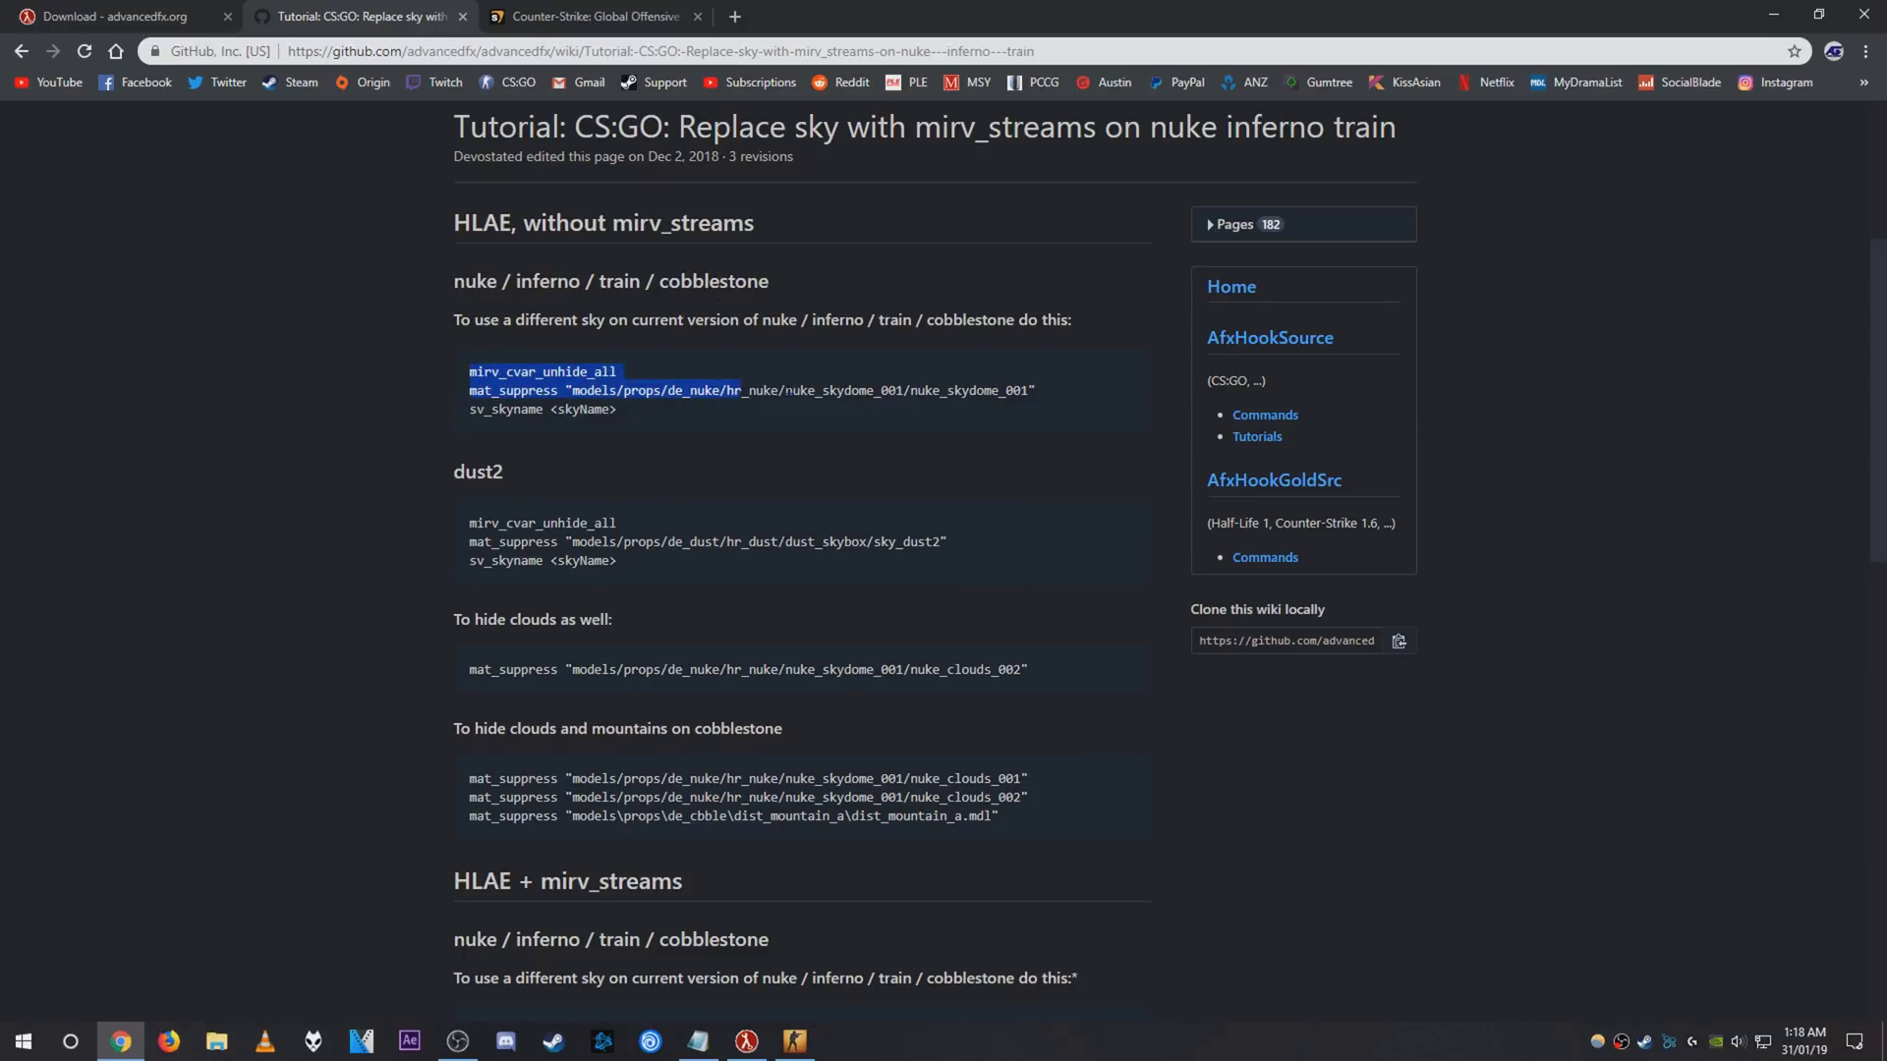
left_click(1045, 394)
- Back in CS:GO's console, paste and run mirv_cvar_unhide_all
left_click(121, 1043)
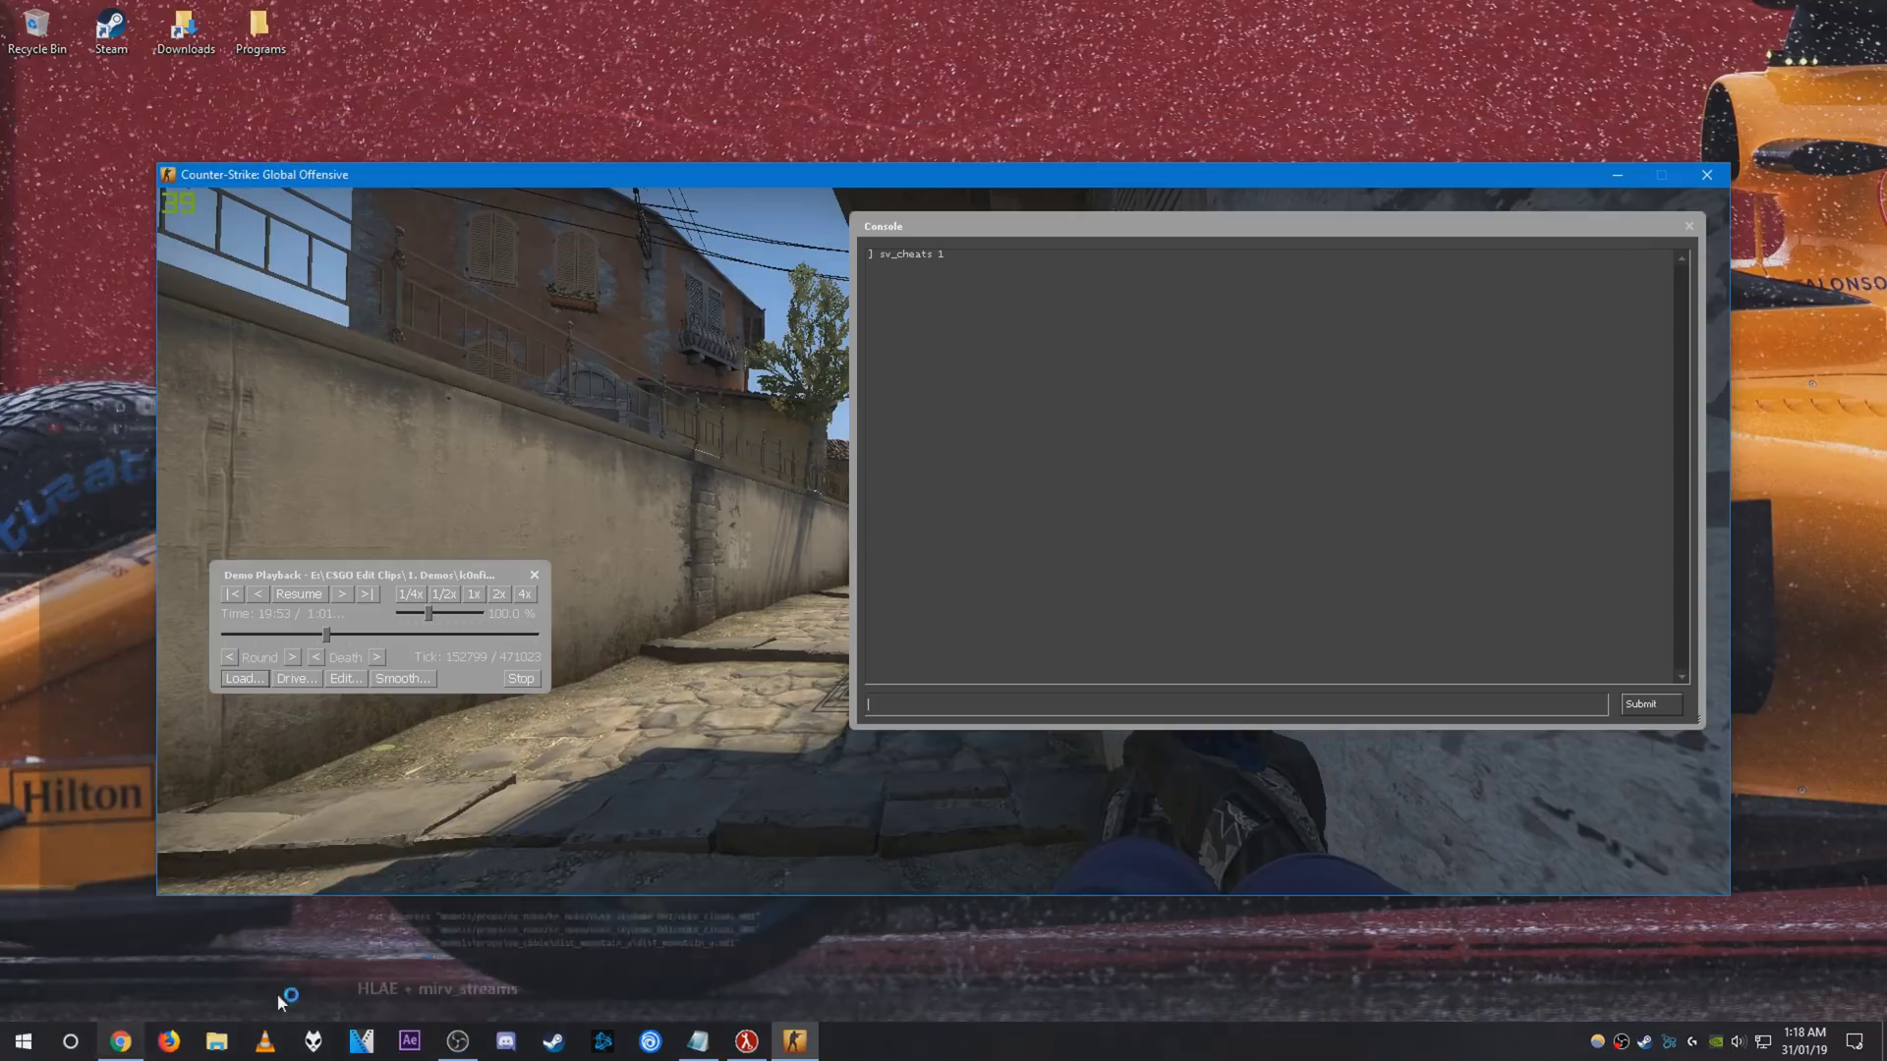
left_click(696, 1042)
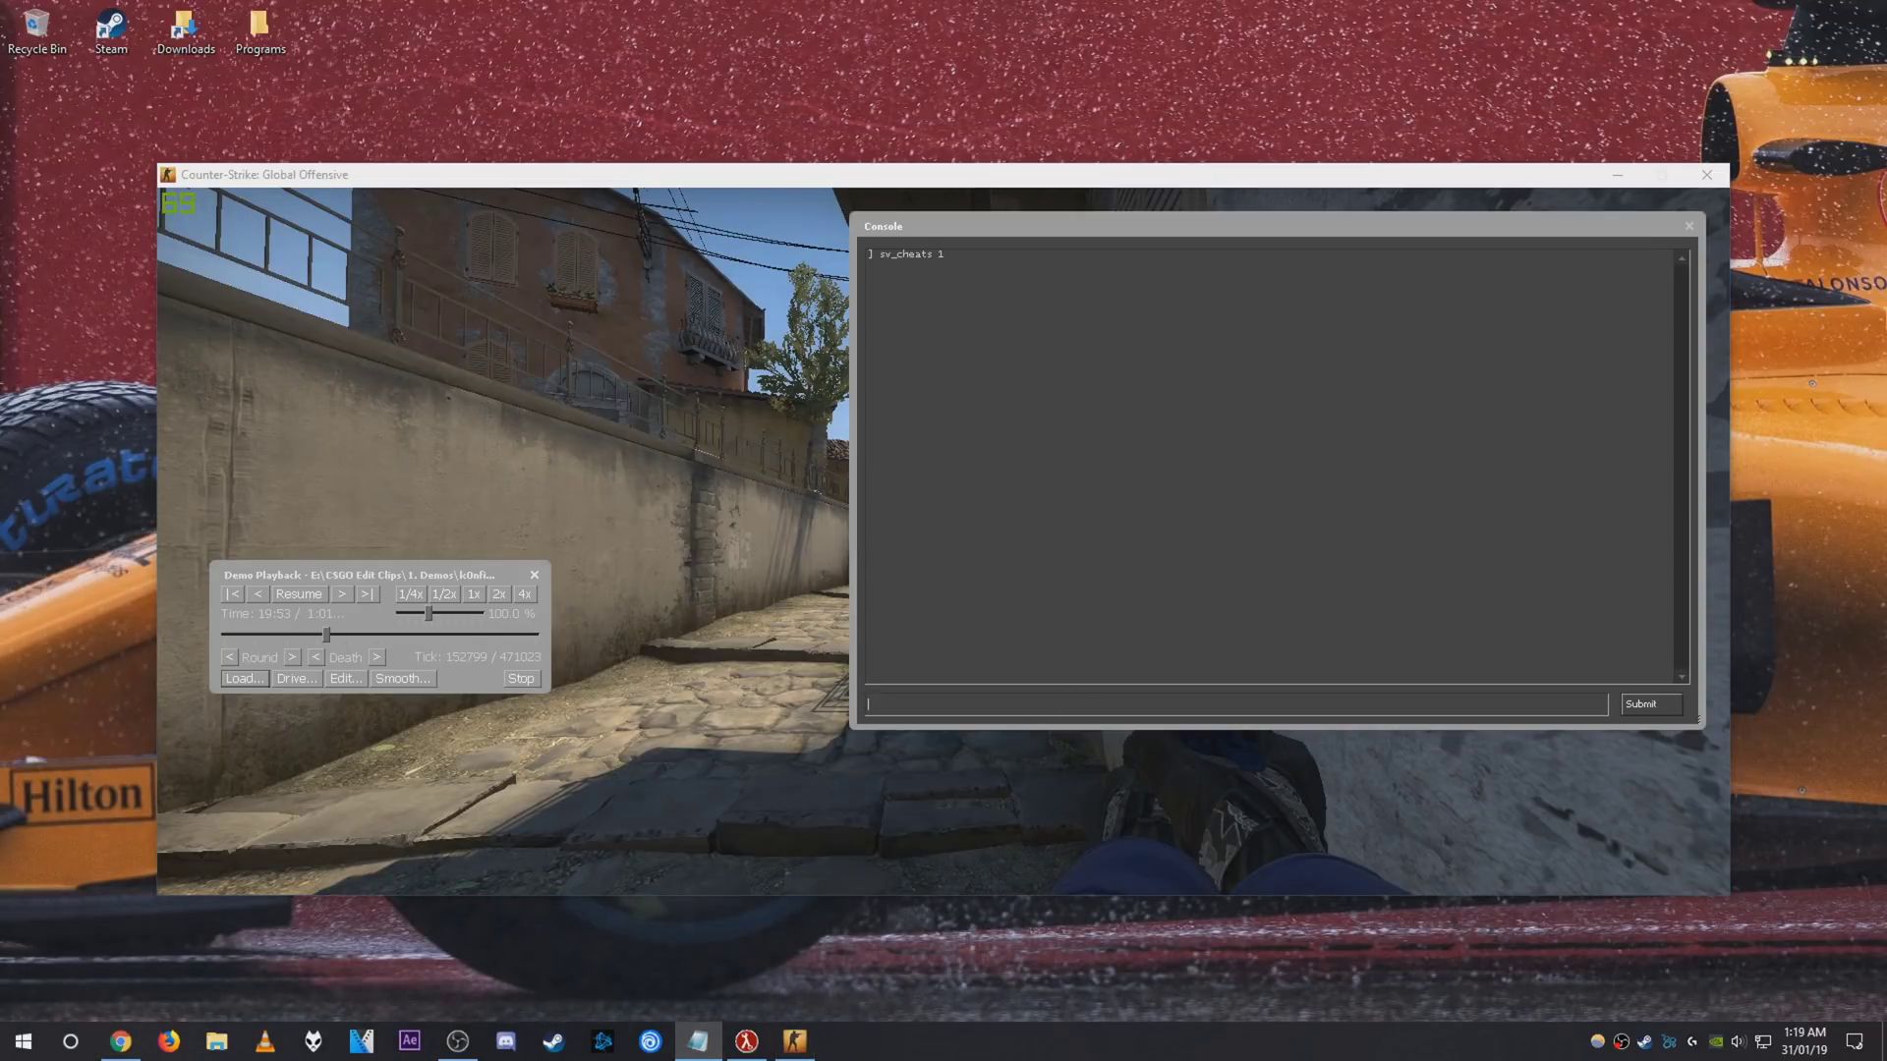
left_click(1188, 703)
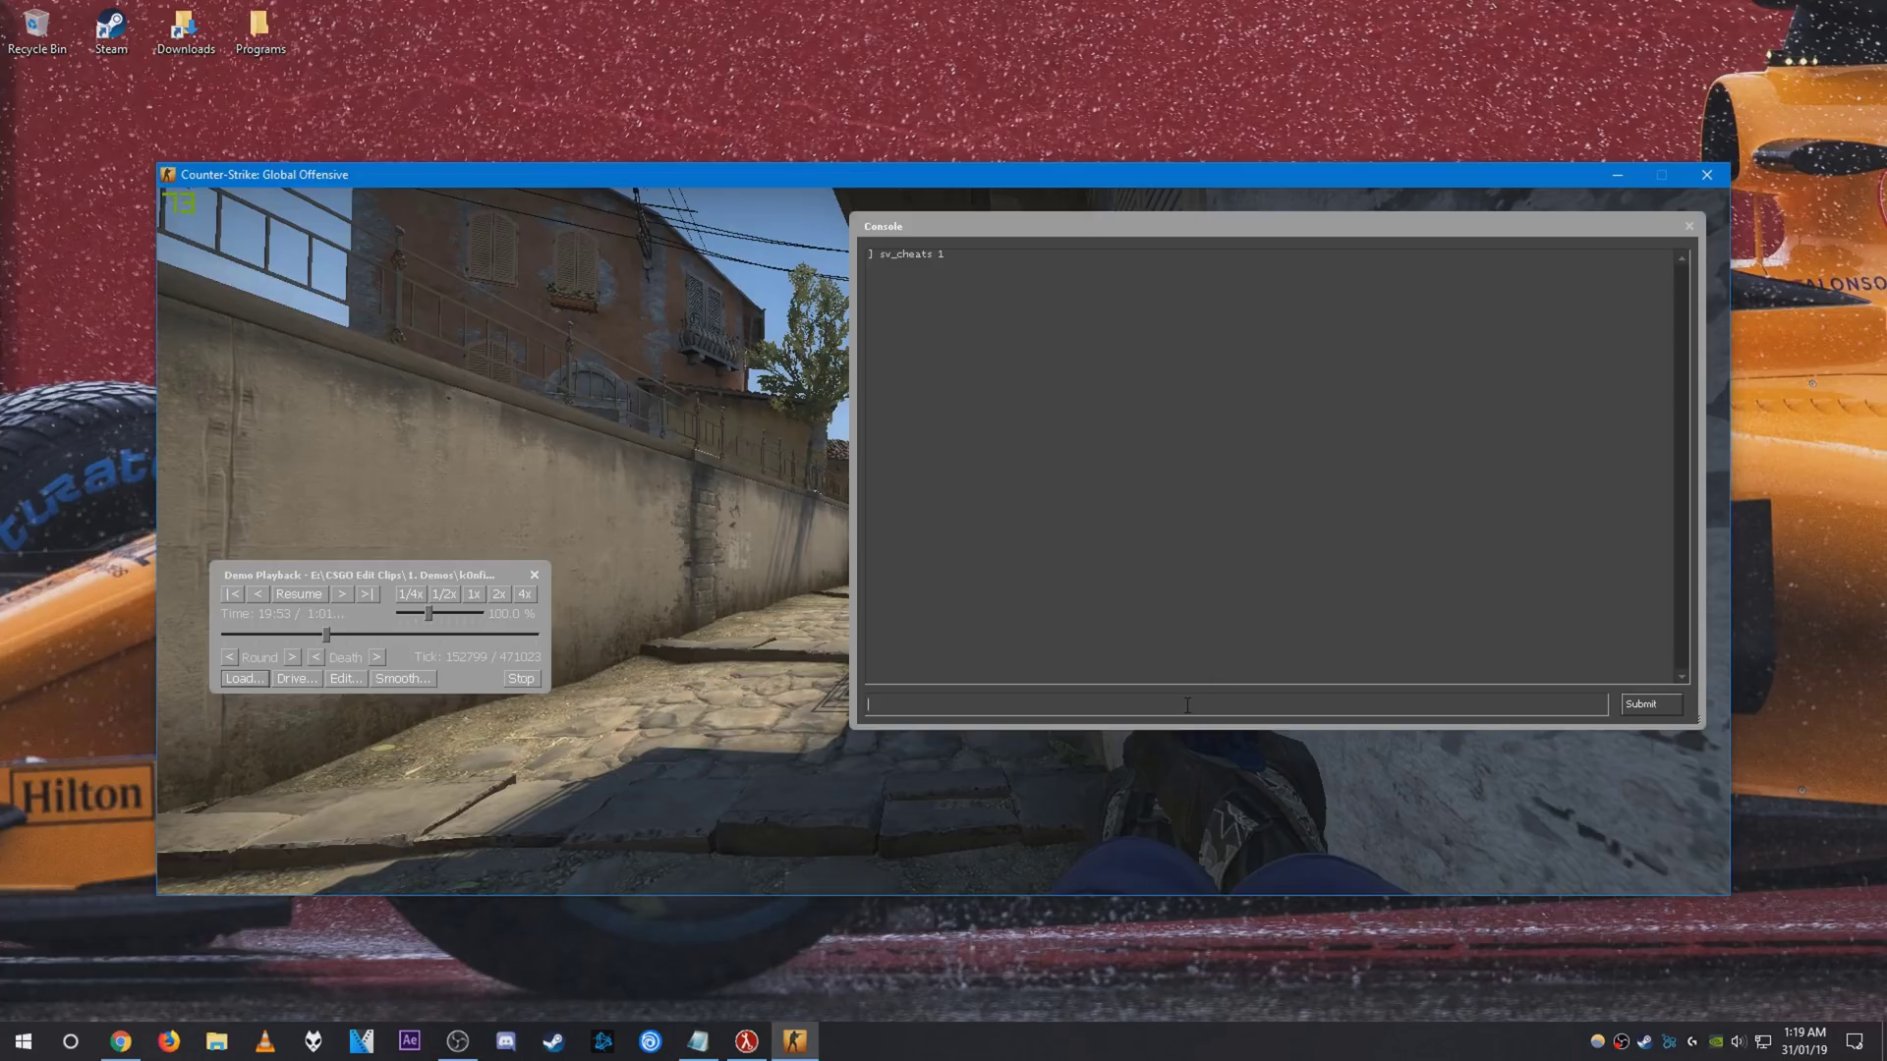
type("mirv_cvar_unhide_all")
key("Return")
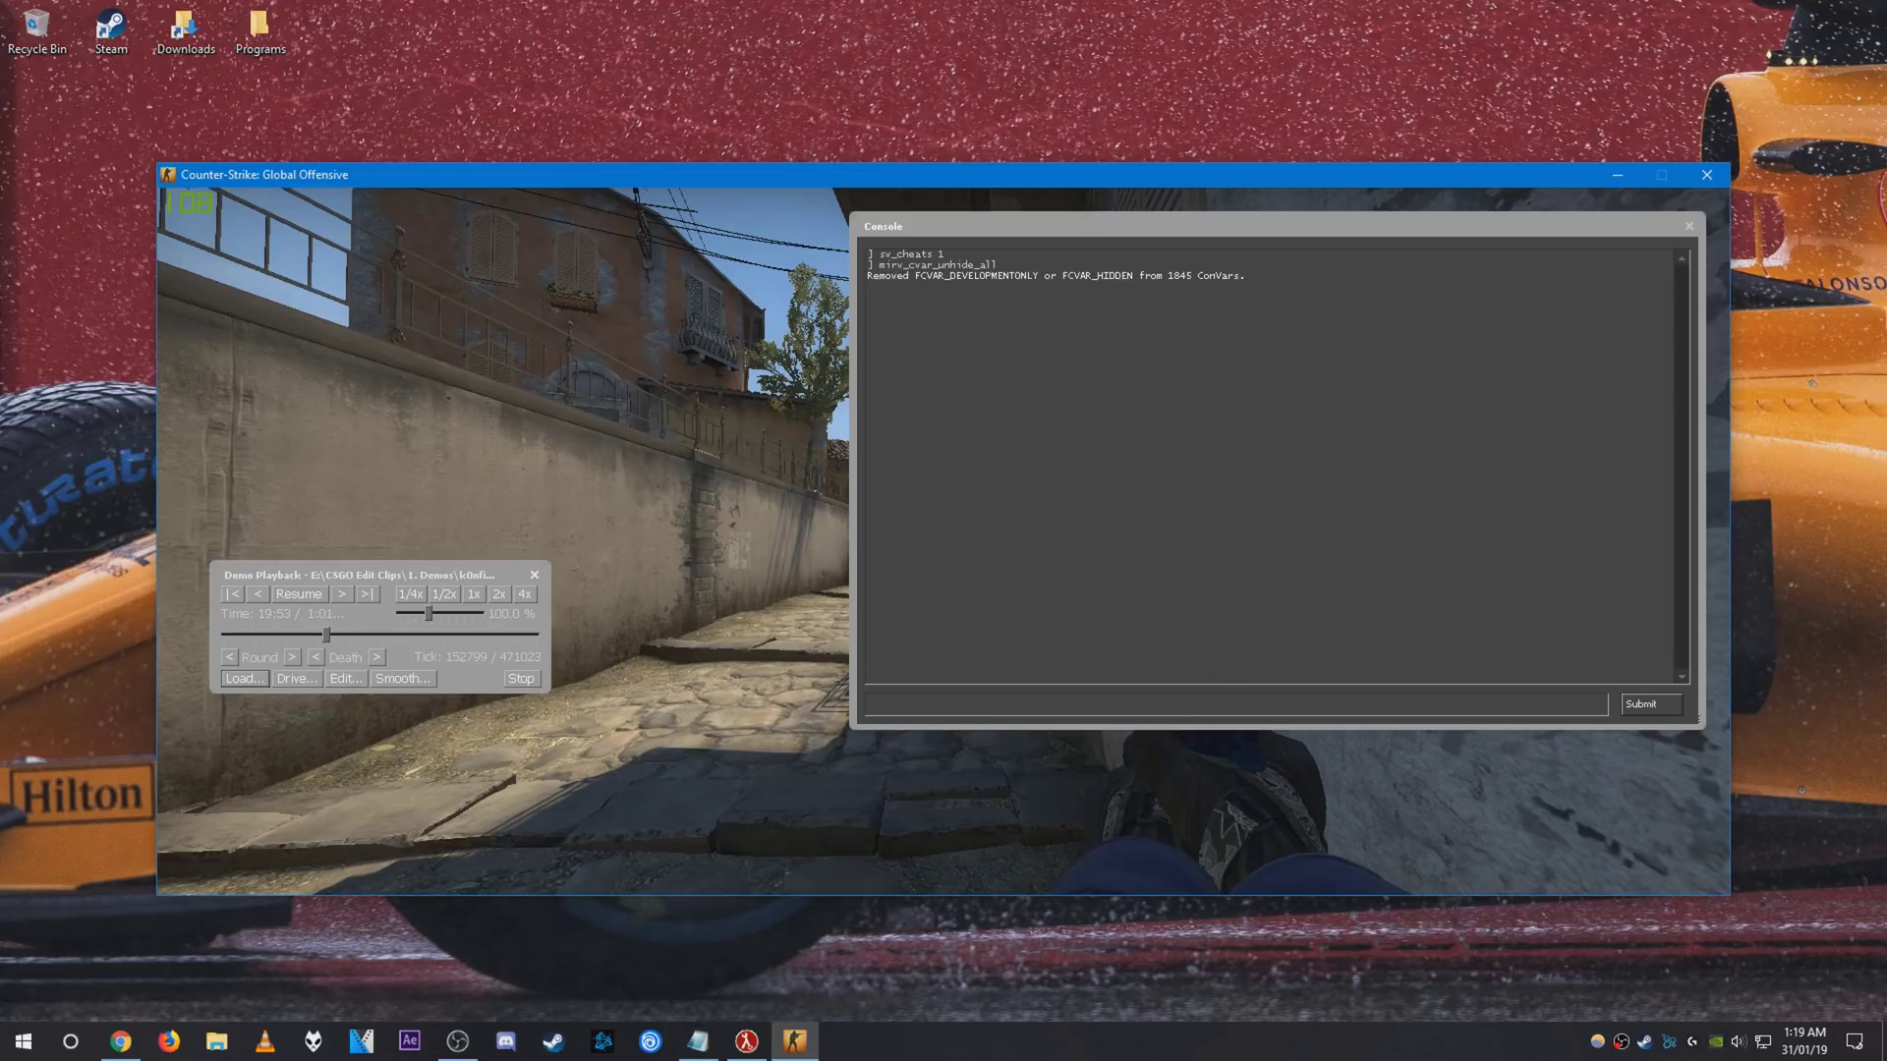
- Paste and run the mat_suppress nuke skydome command, then toggle the console to check the view
key("alt+Tab")
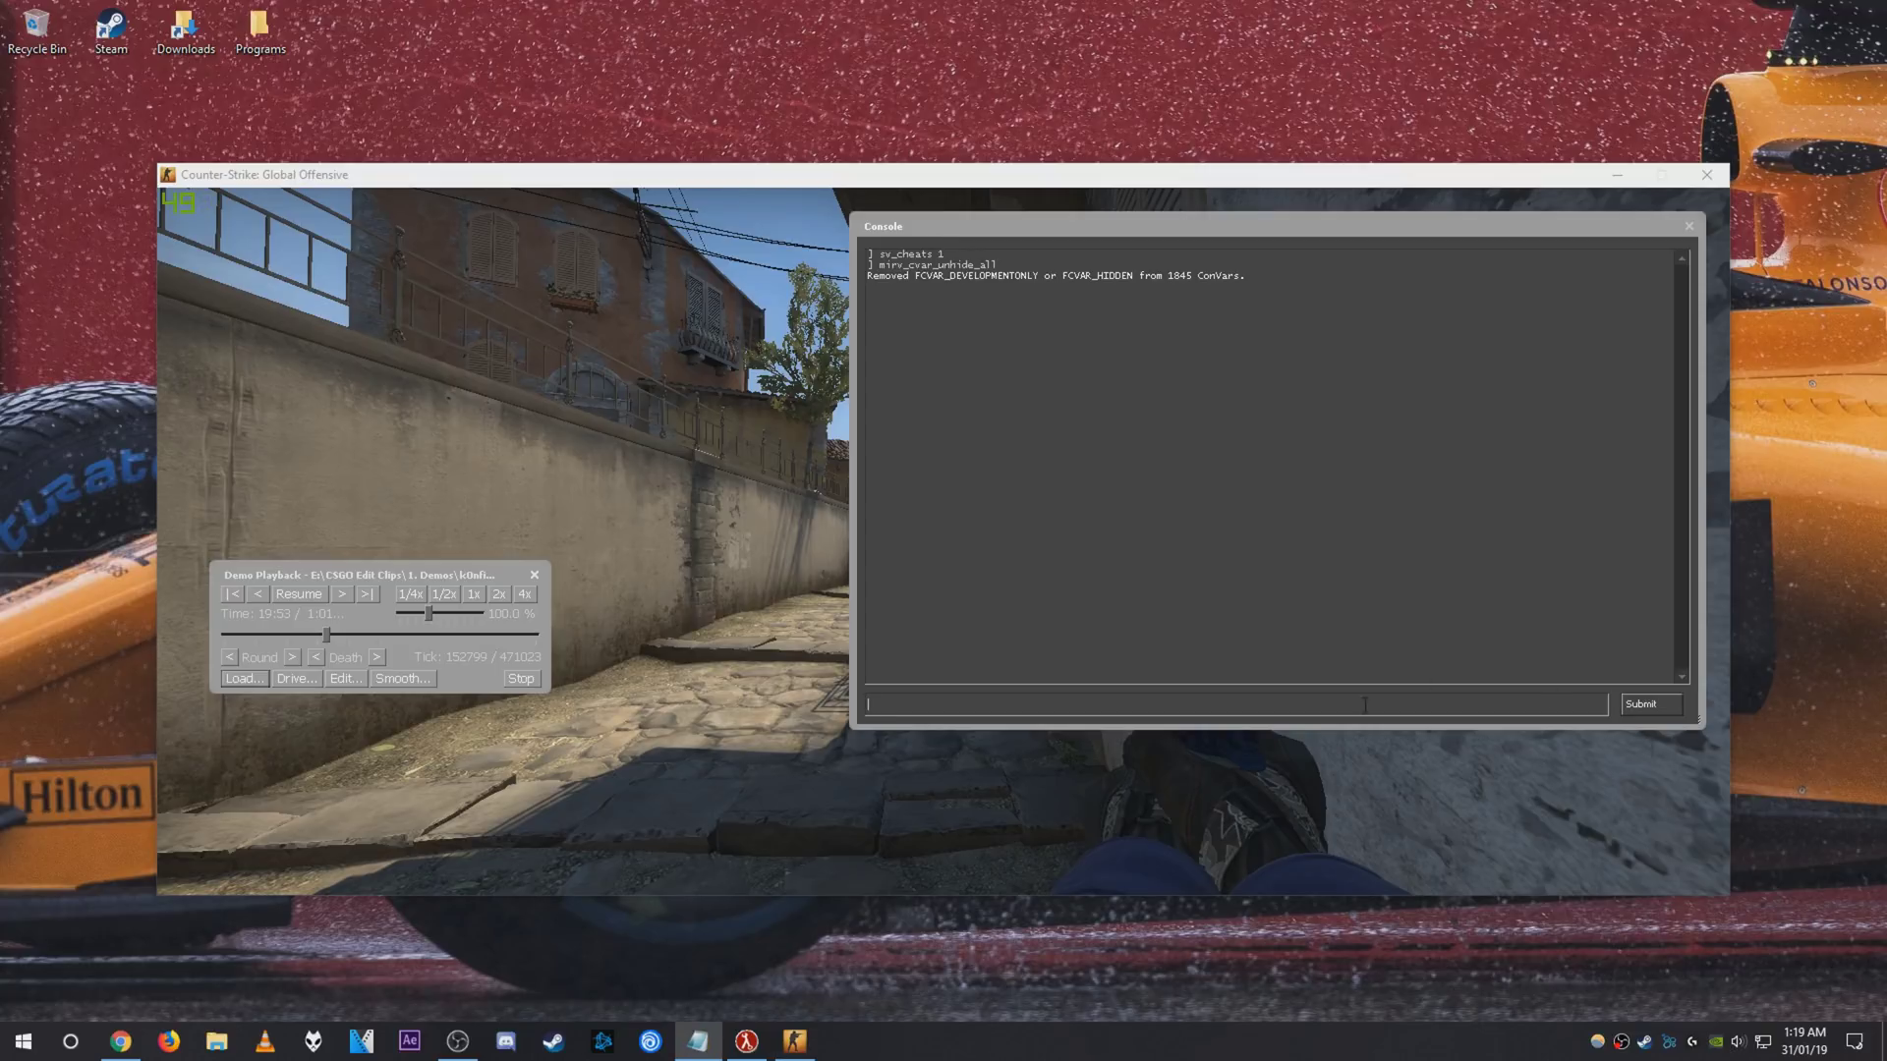
left_click(1305, 704)
type("mat_suppress \"models/props/de_nuke/hr_nuke/nuke_skydome_001/nuke_skydome_001\"")
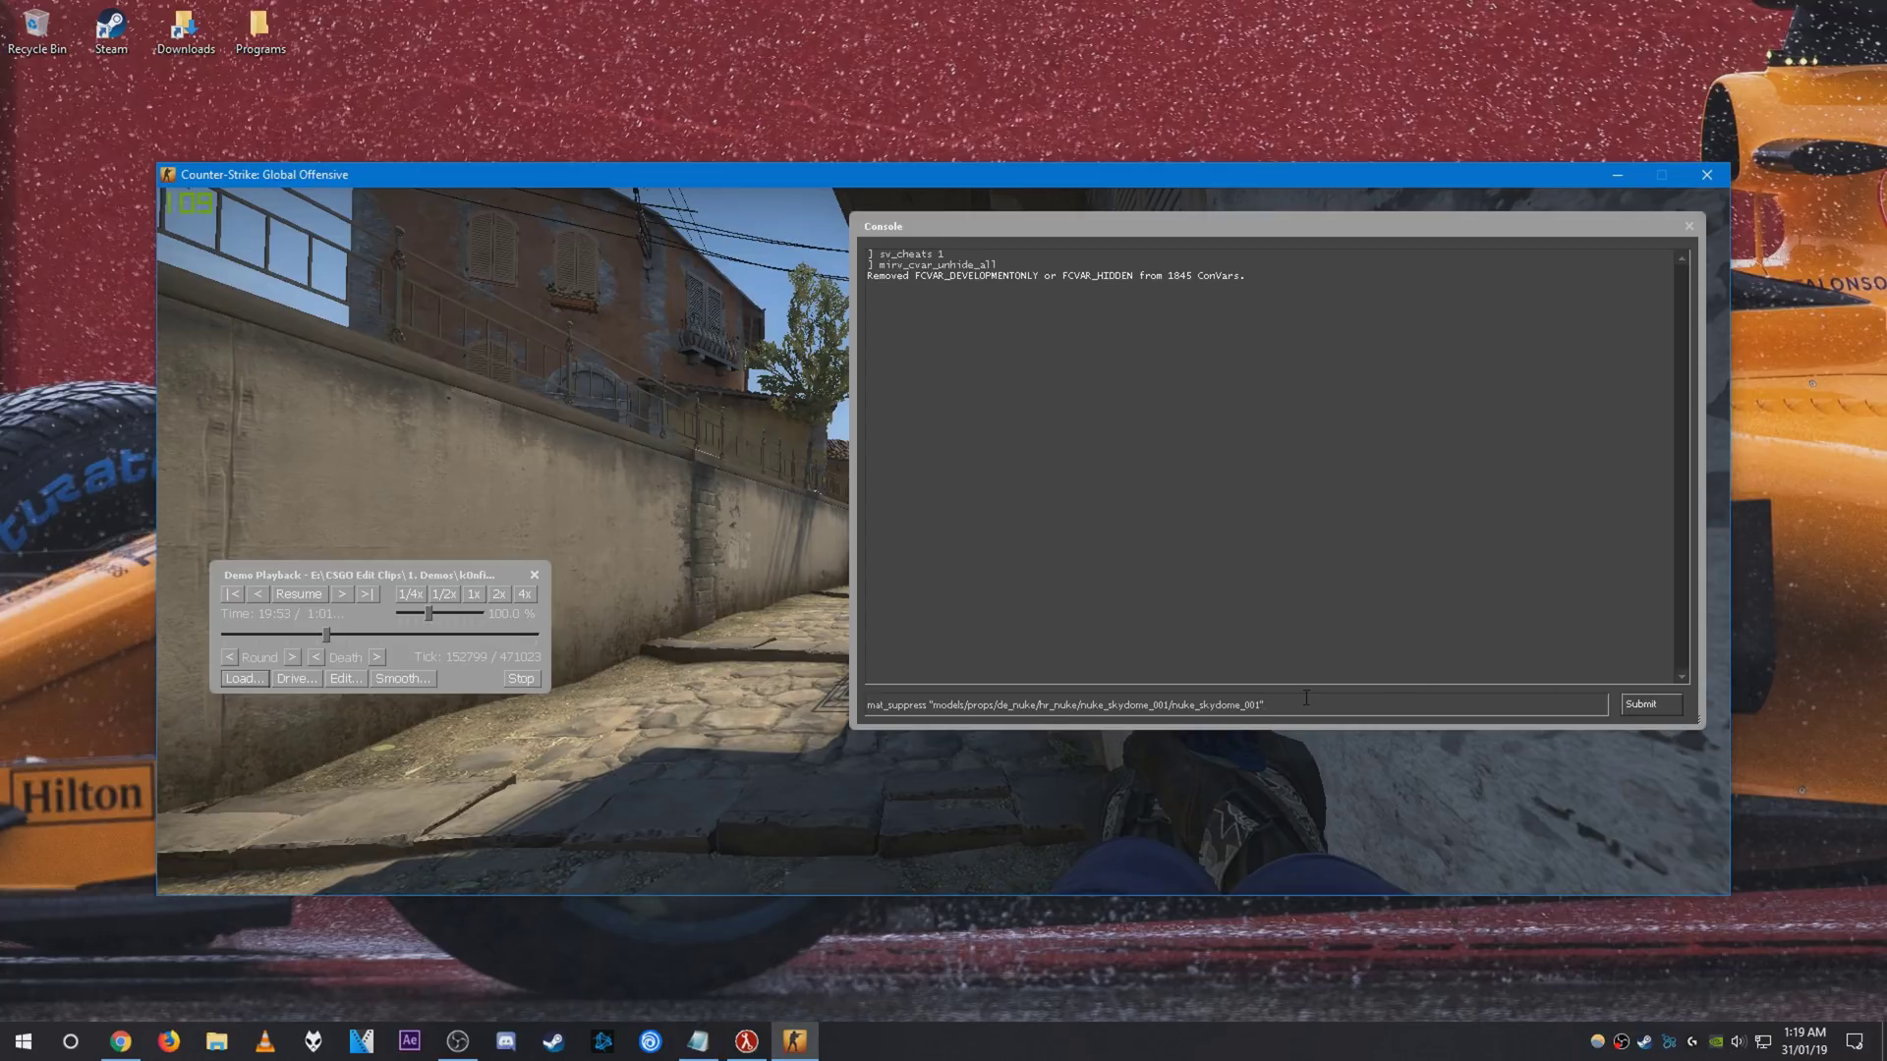
key("Return")
key("grave")
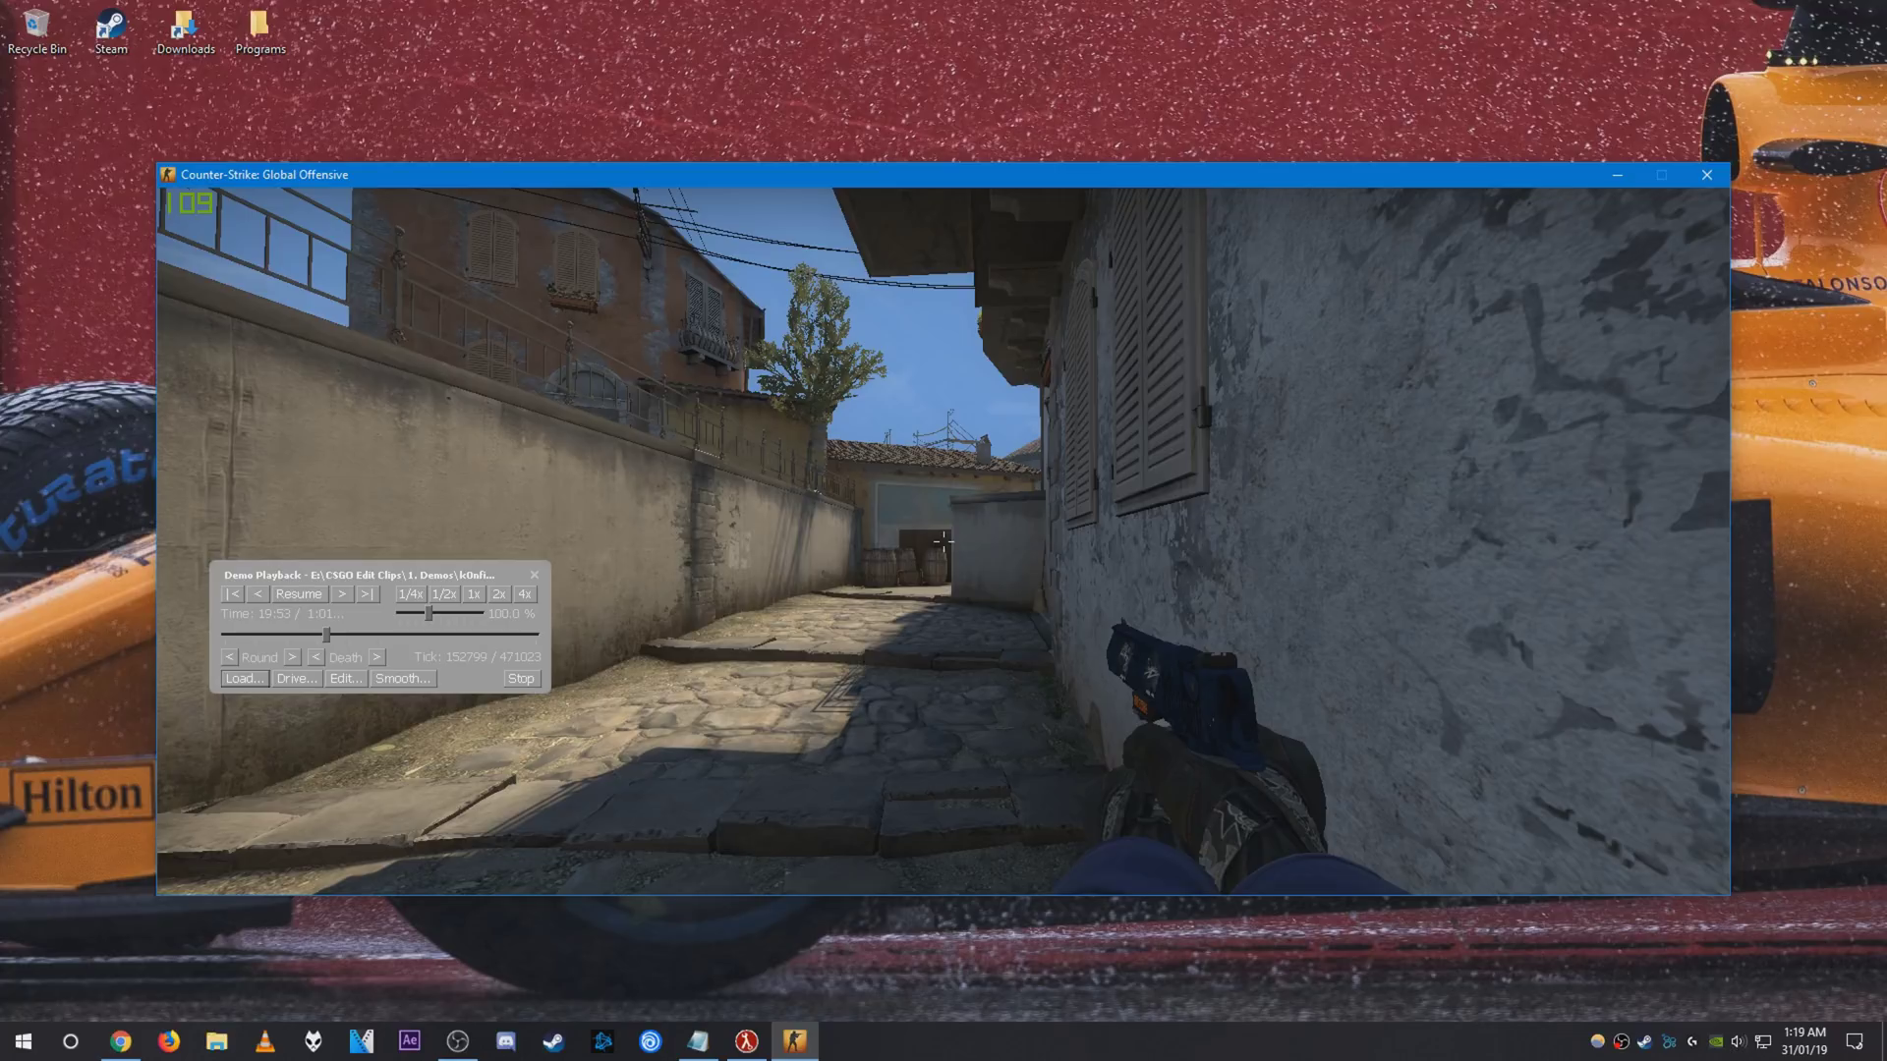
key("grave")
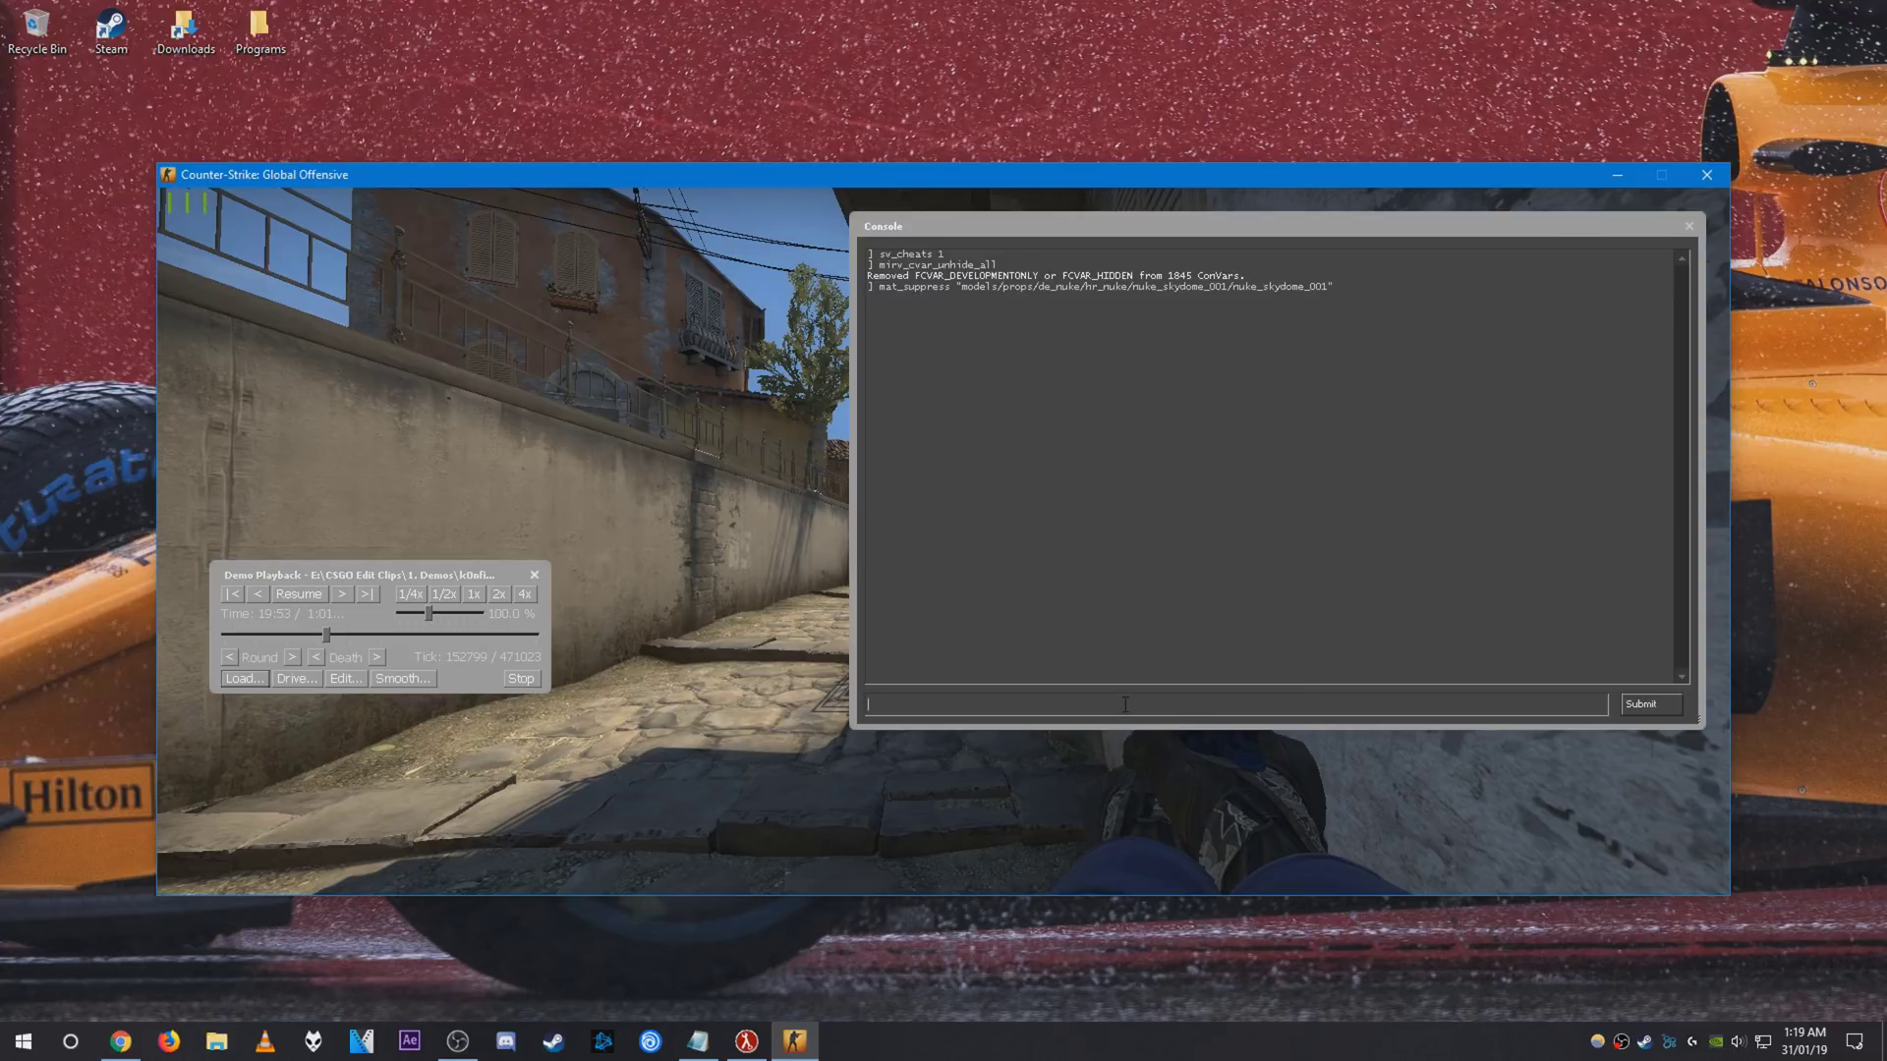
- On the Valve Developer sky list, copy sky_cs15_daylight03_hdr and return to the CS:GO console
left_click(122, 1043)
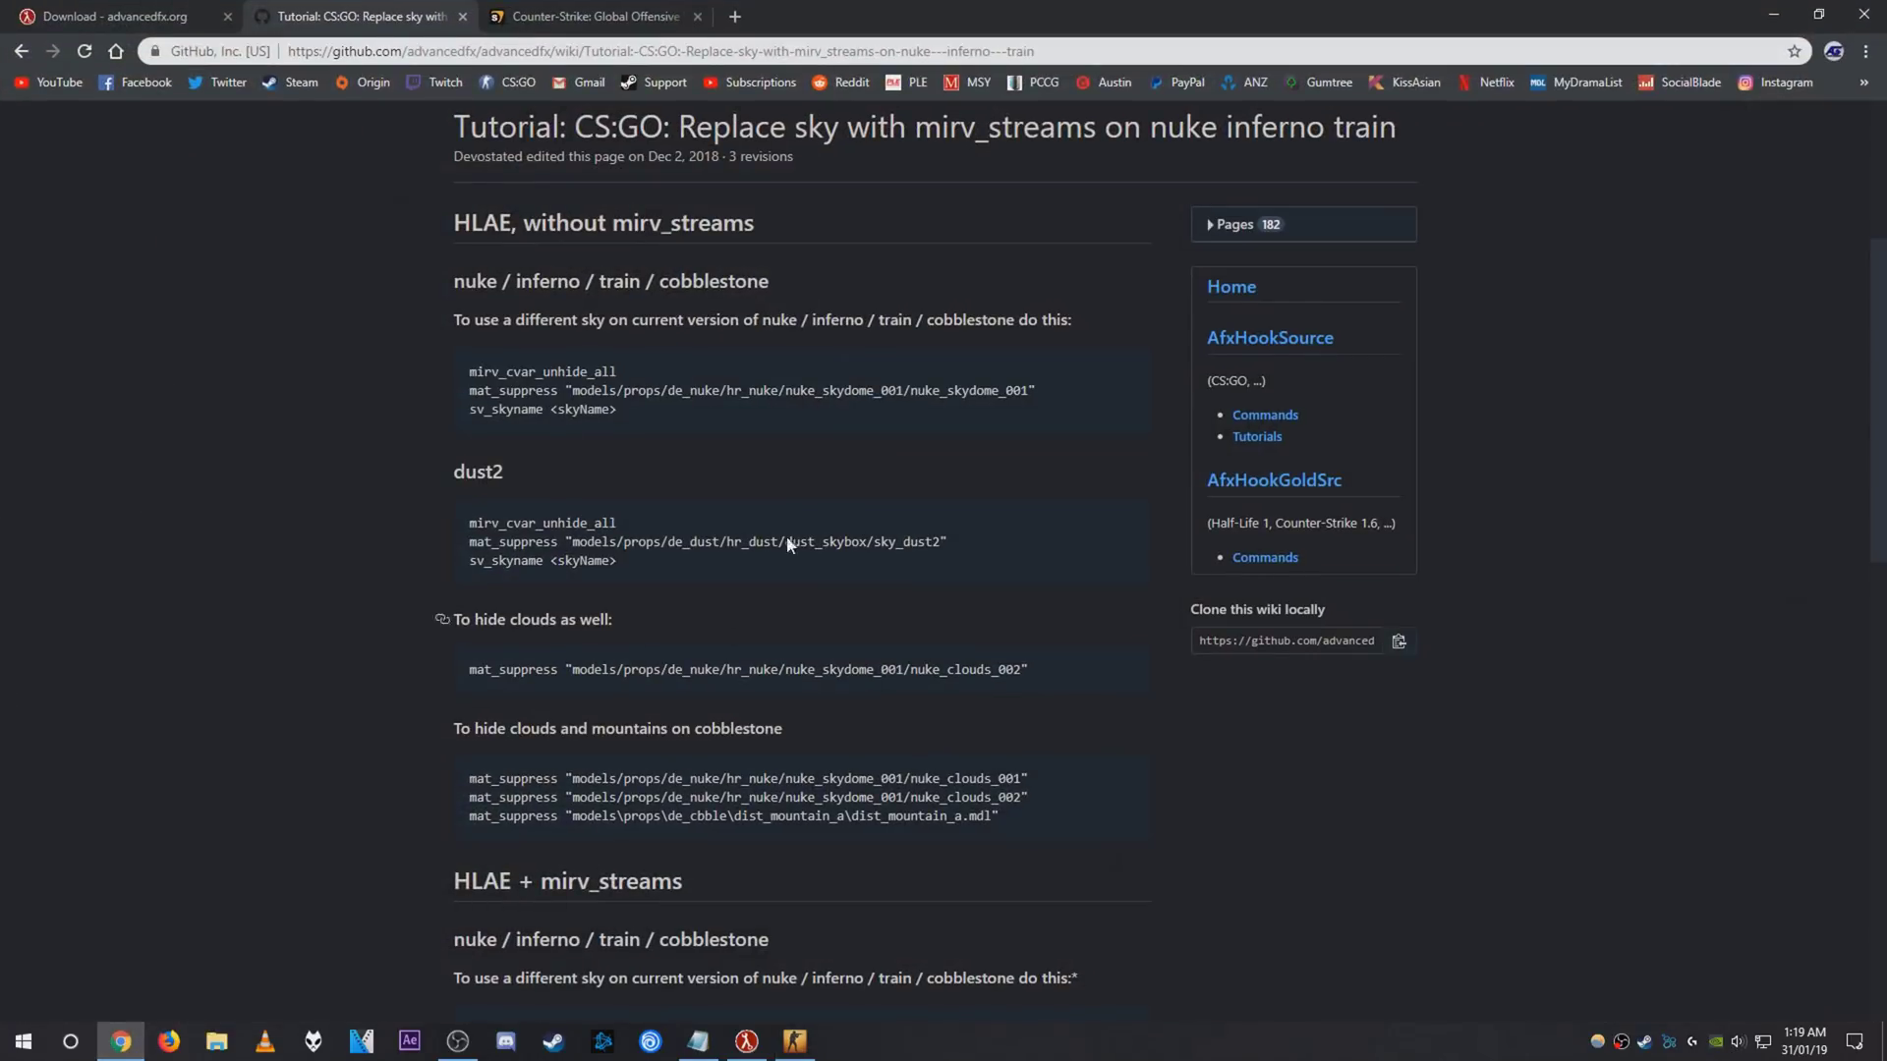
left_click(591, 16)
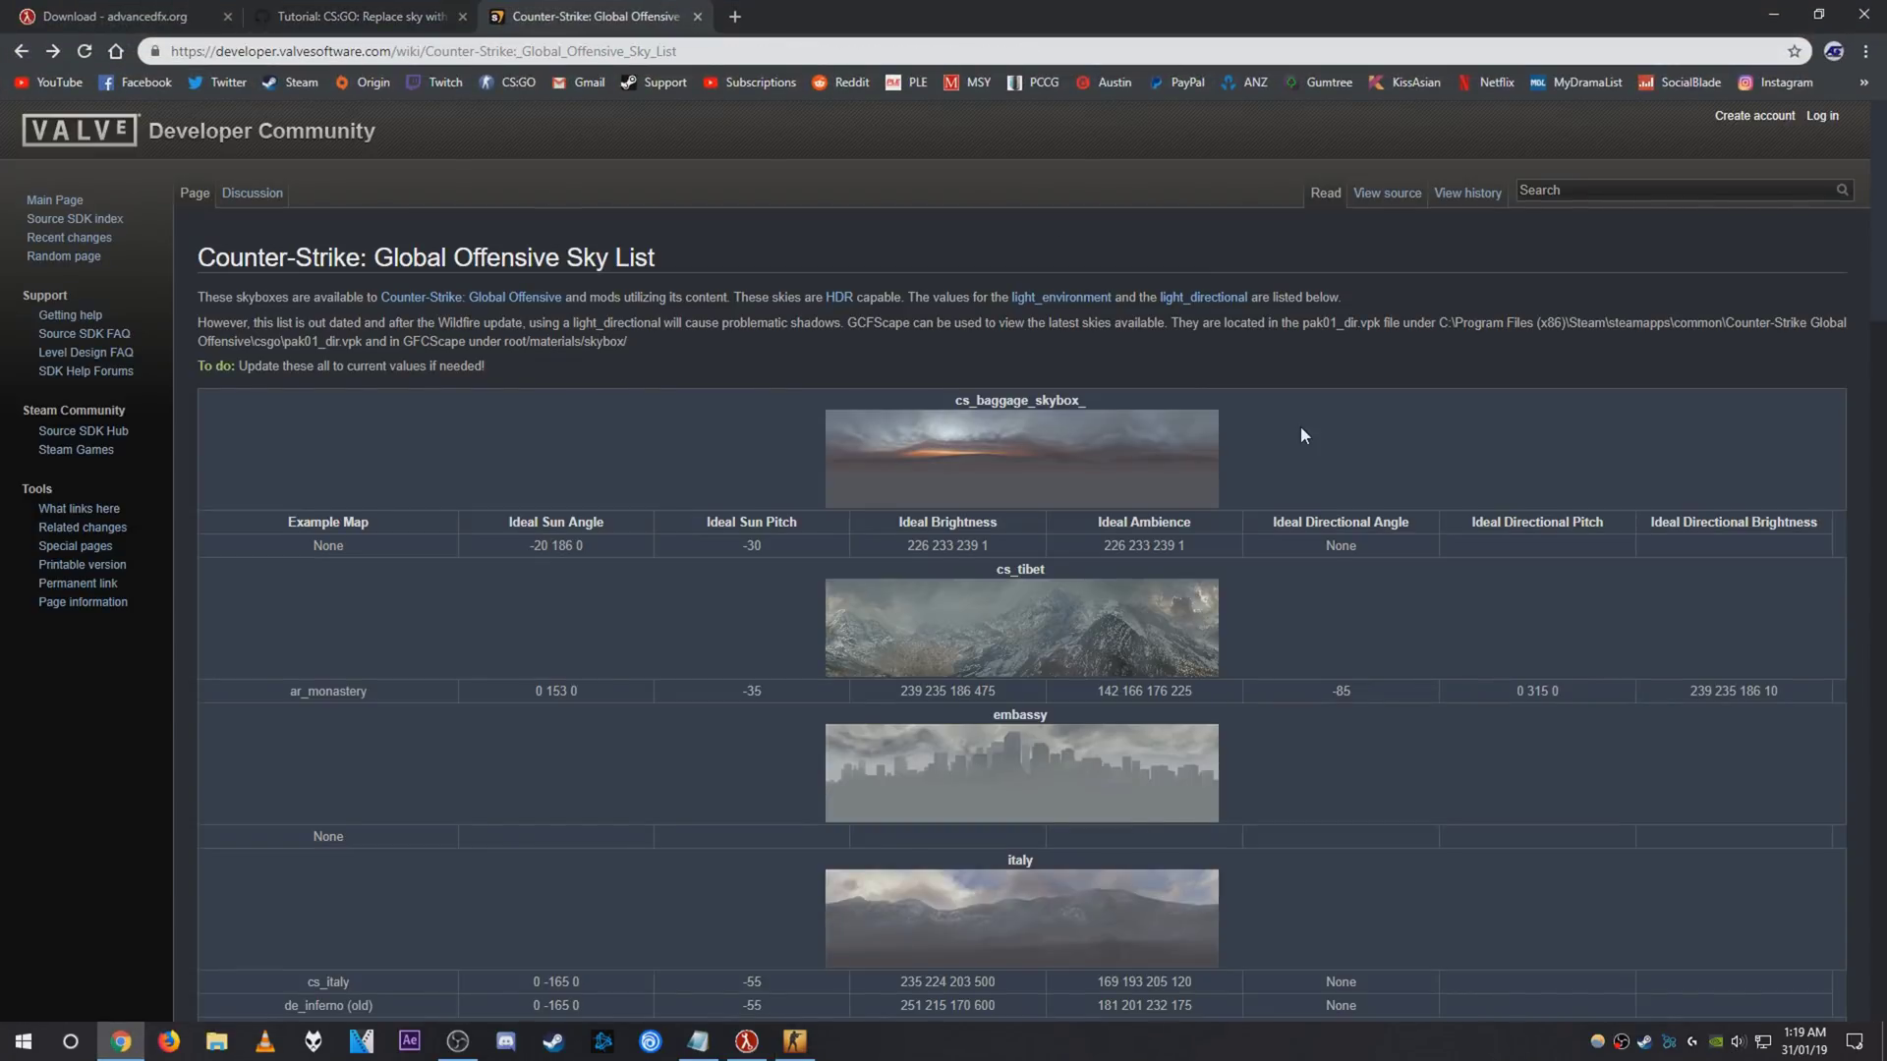
scroll(1388, 413, "down", 3)
scroll(1387, 413, "down", 3)
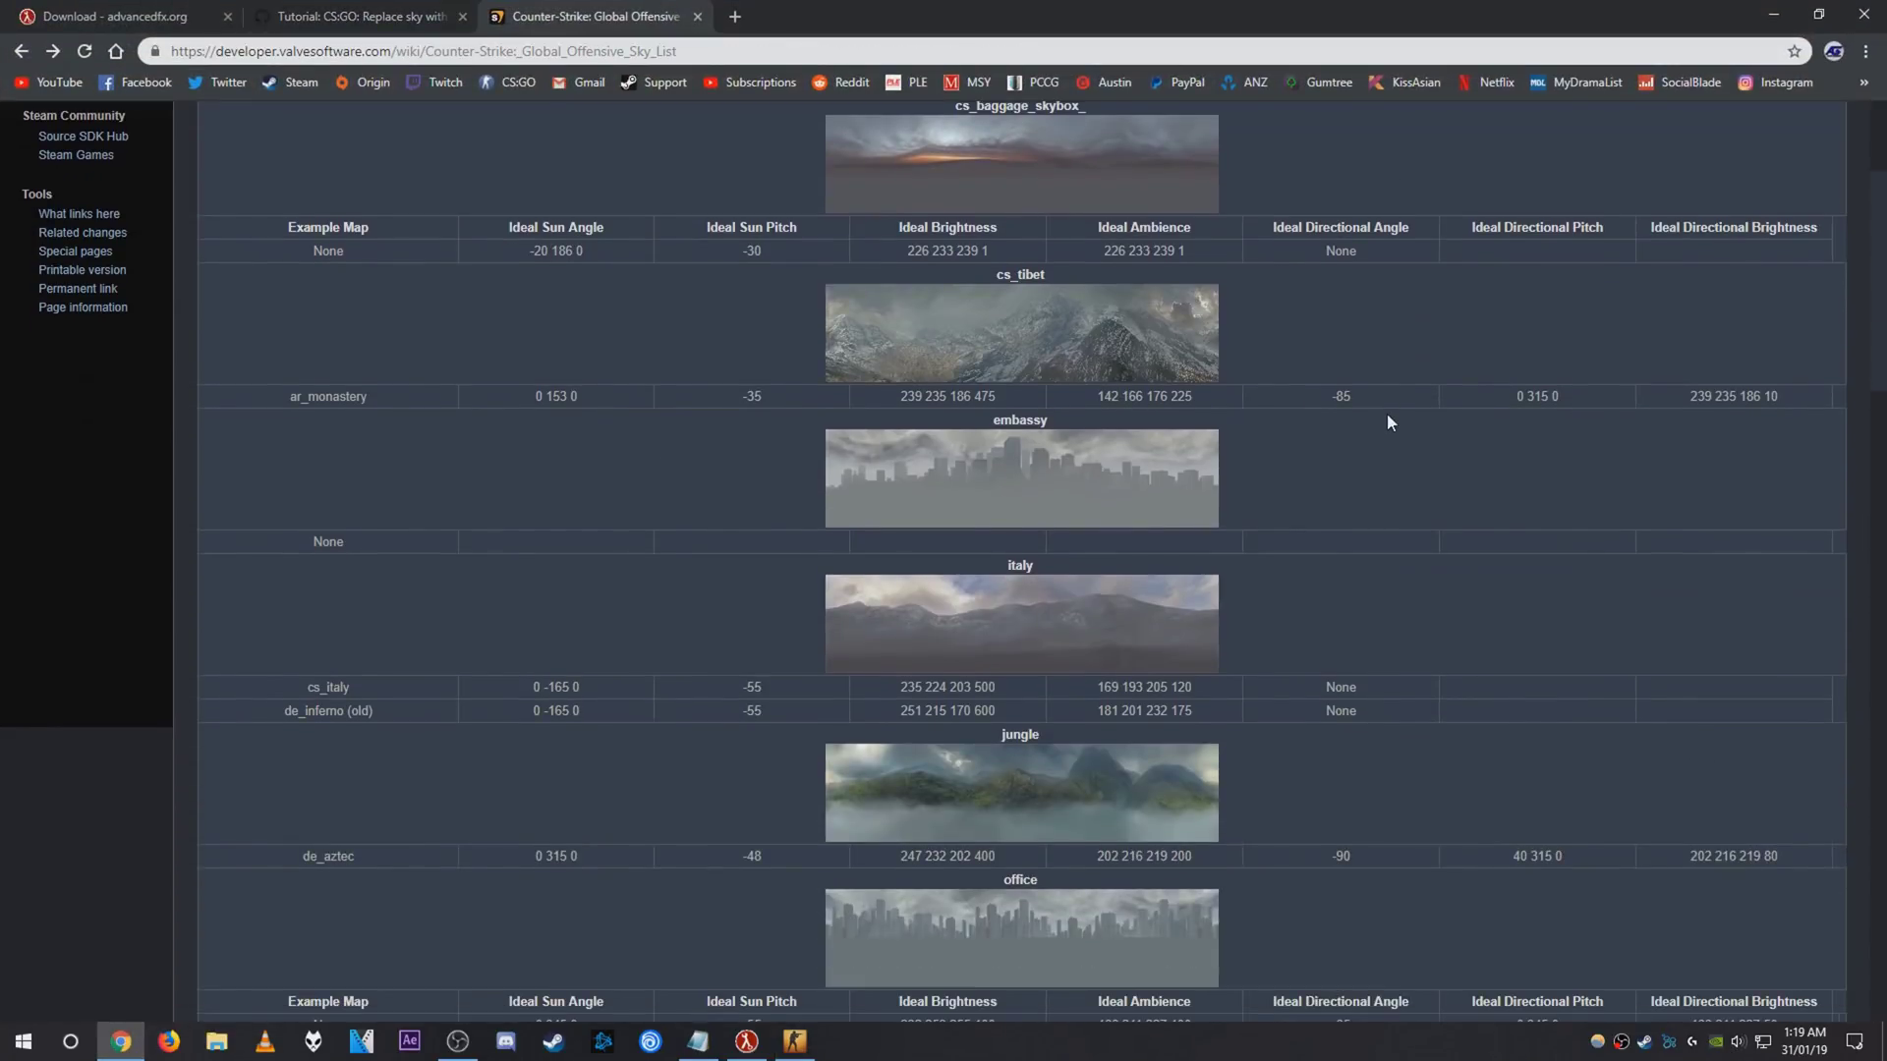
scroll(1387, 414, "down", 3)
scroll(1387, 412, "down", 2)
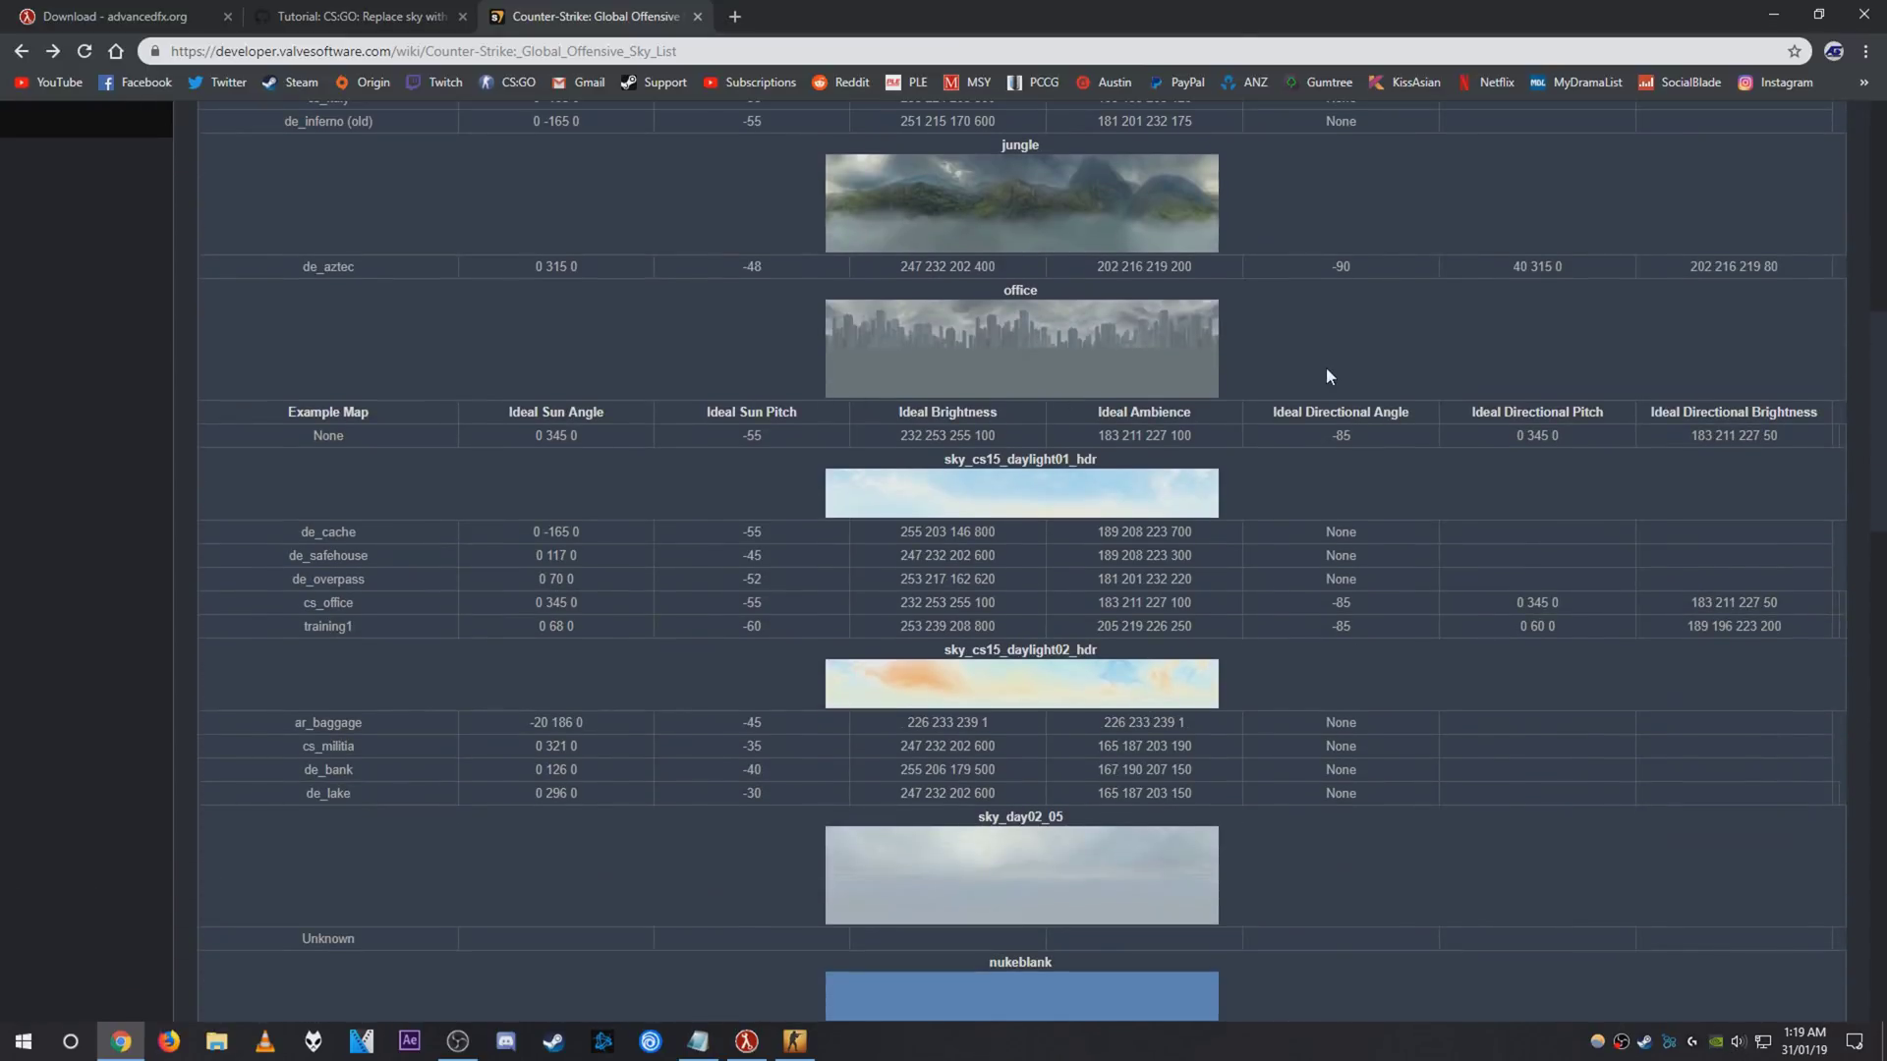
scroll(1302, 567, "down", 2)
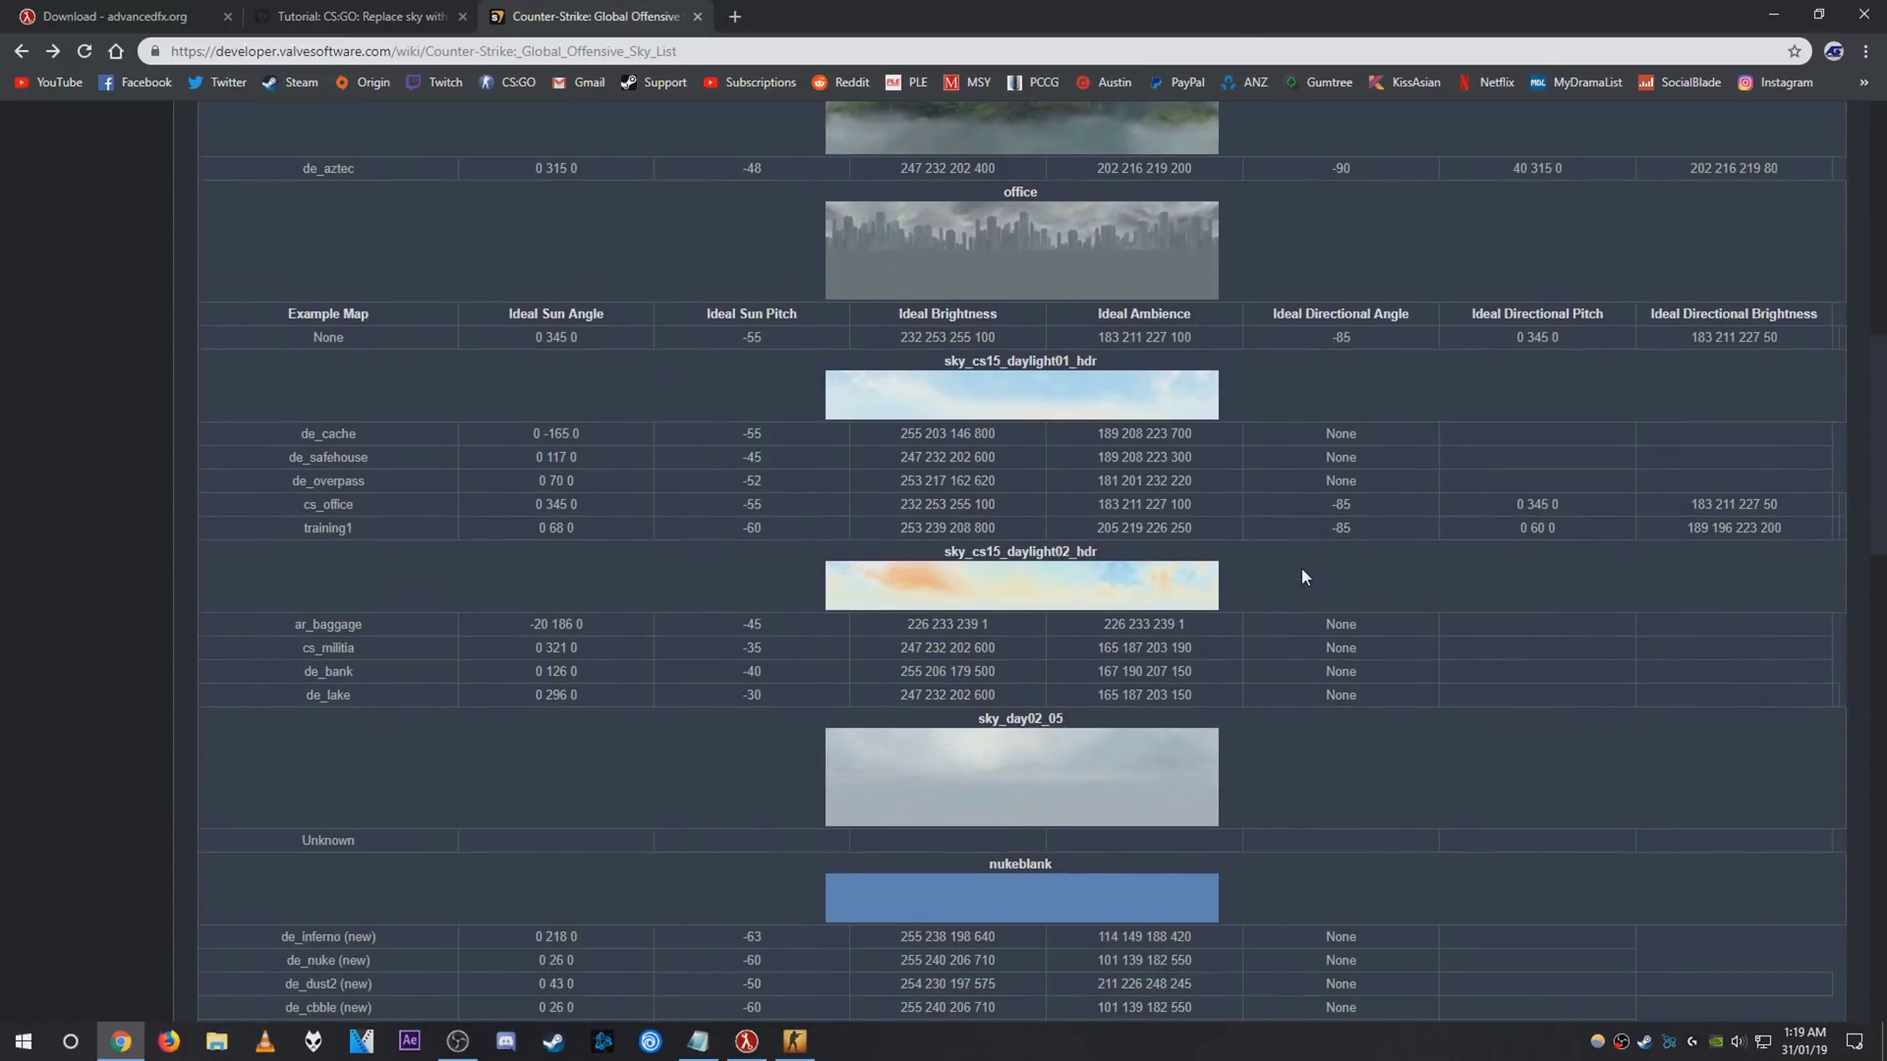
scroll(1302, 568, "down", 1)
scroll(1302, 567, "down", 1)
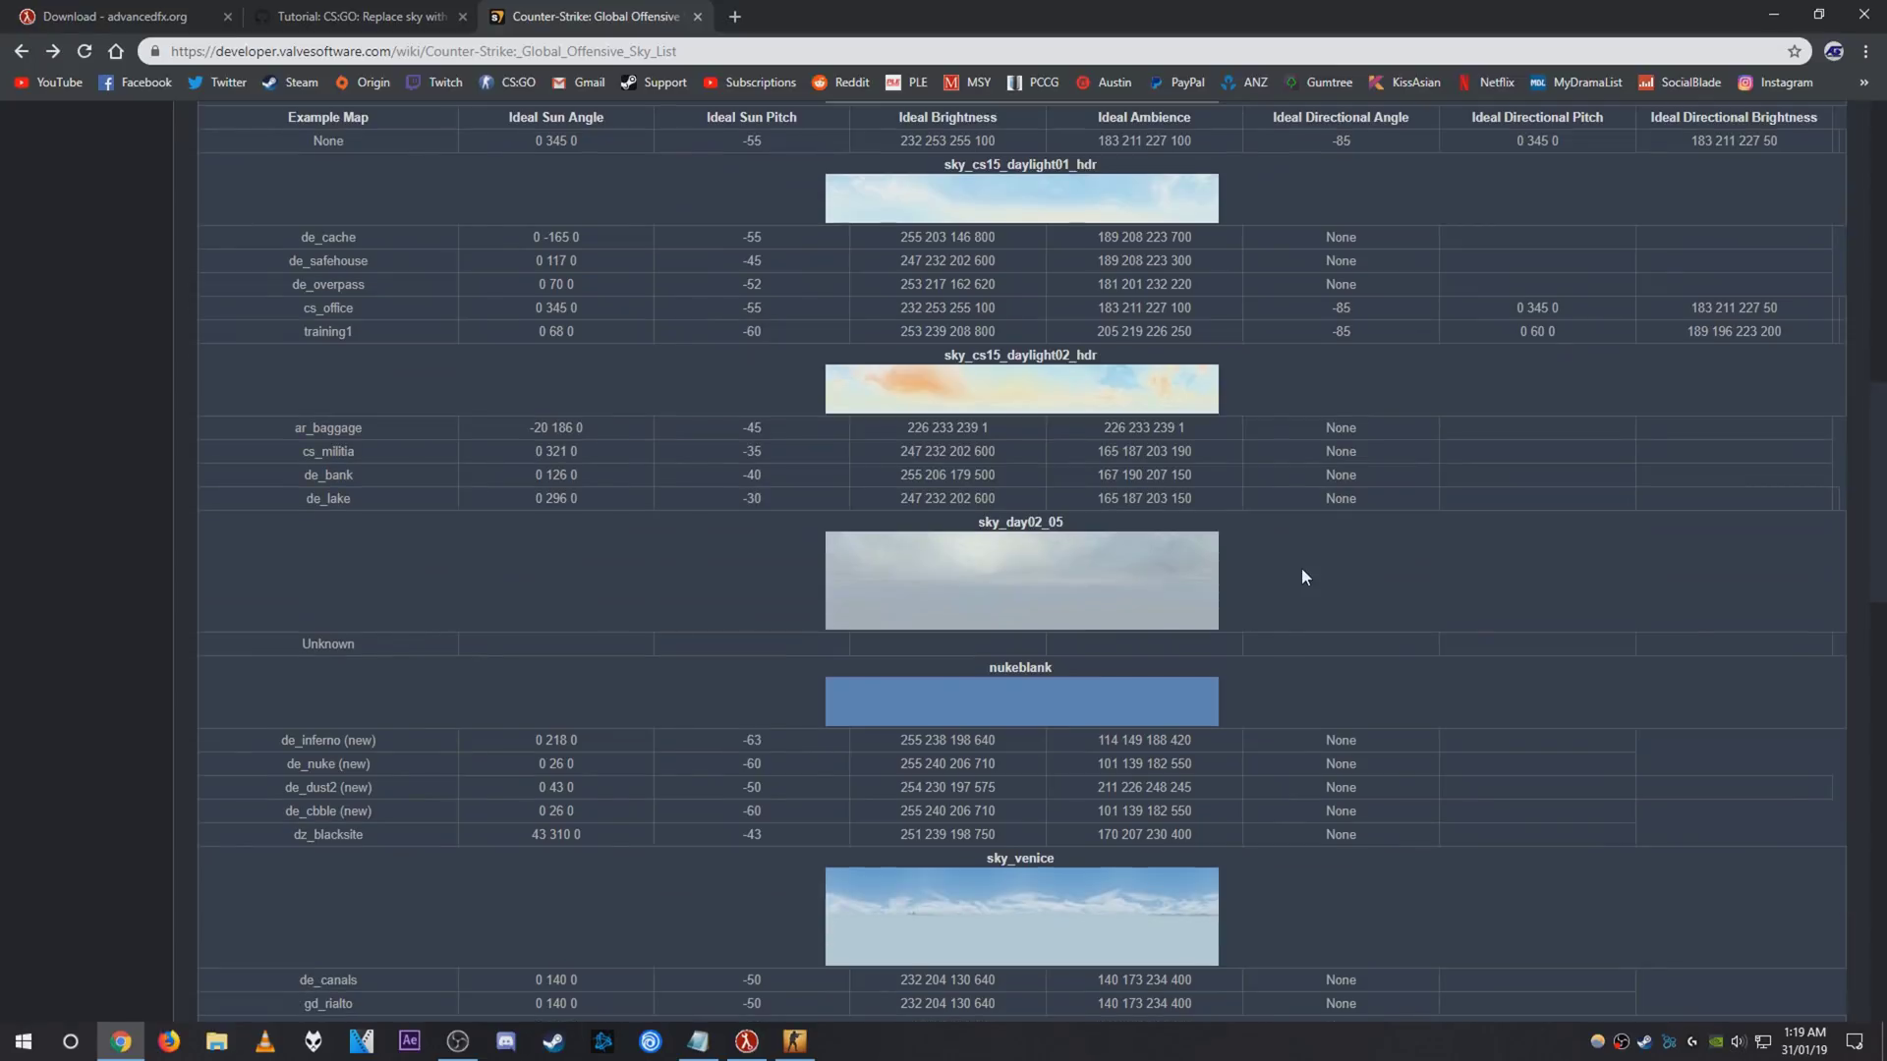
scroll(1302, 567, "down", 2)
scroll(1302, 568, "down", 1)
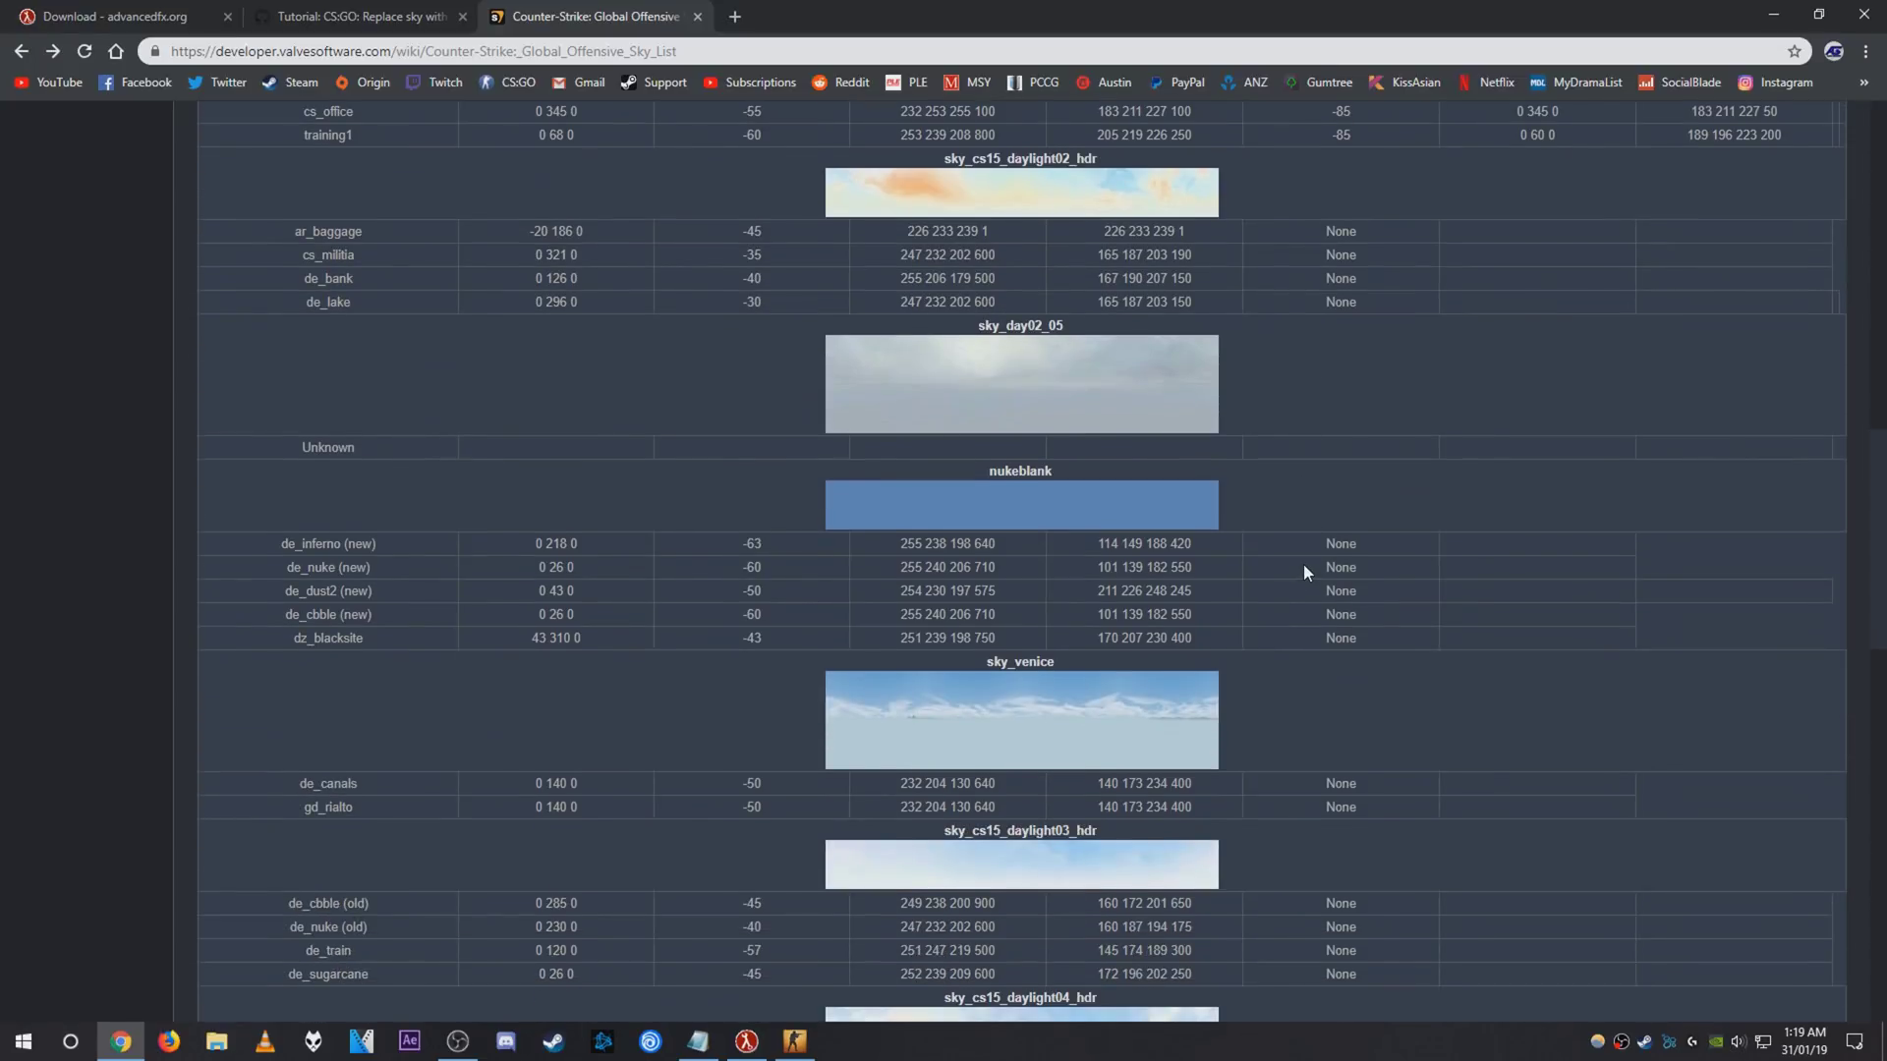
scroll(1303, 565, "down", 1)
scroll(1303, 572, "down", 2)
scroll(1304, 573, "down", 1)
scroll(1304, 573, "down", 1)
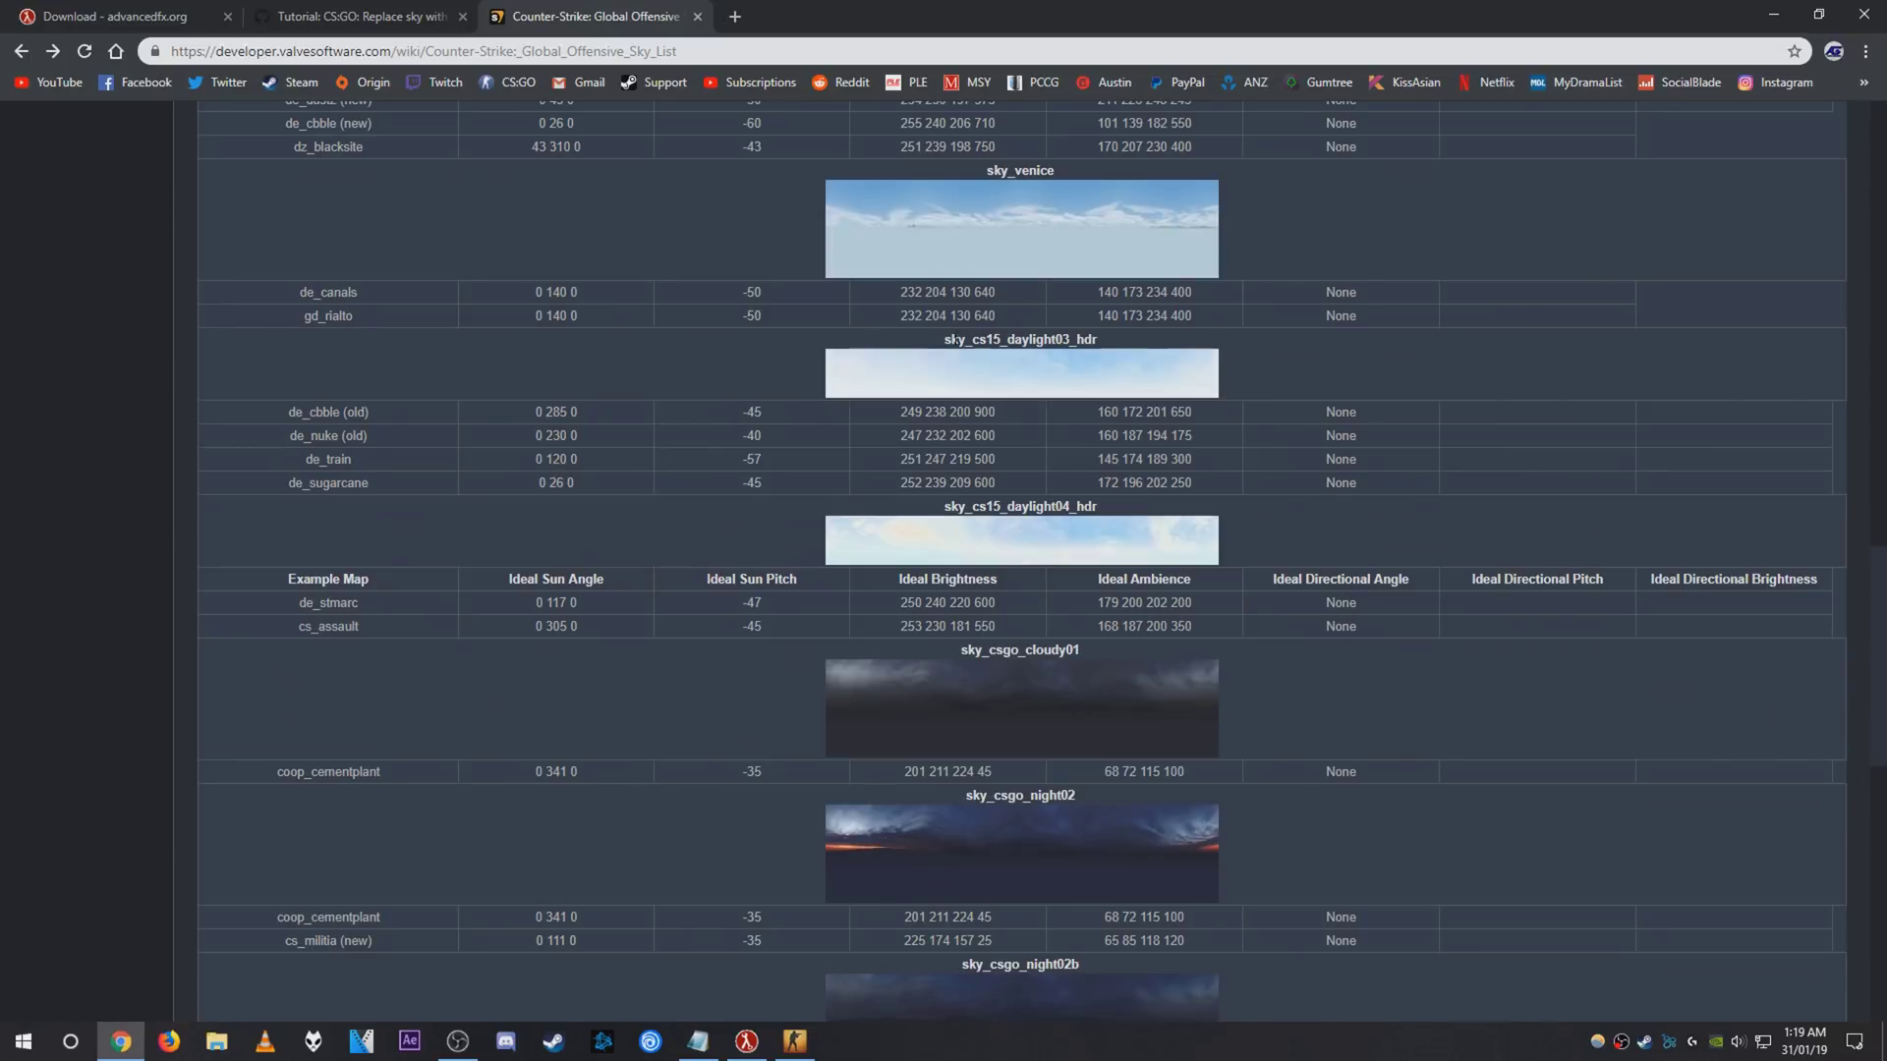
left_click_drag(1104, 342, 1148, 342)
right_click(1049, 343)
left_click(1095, 356)
left_click(793, 1043)
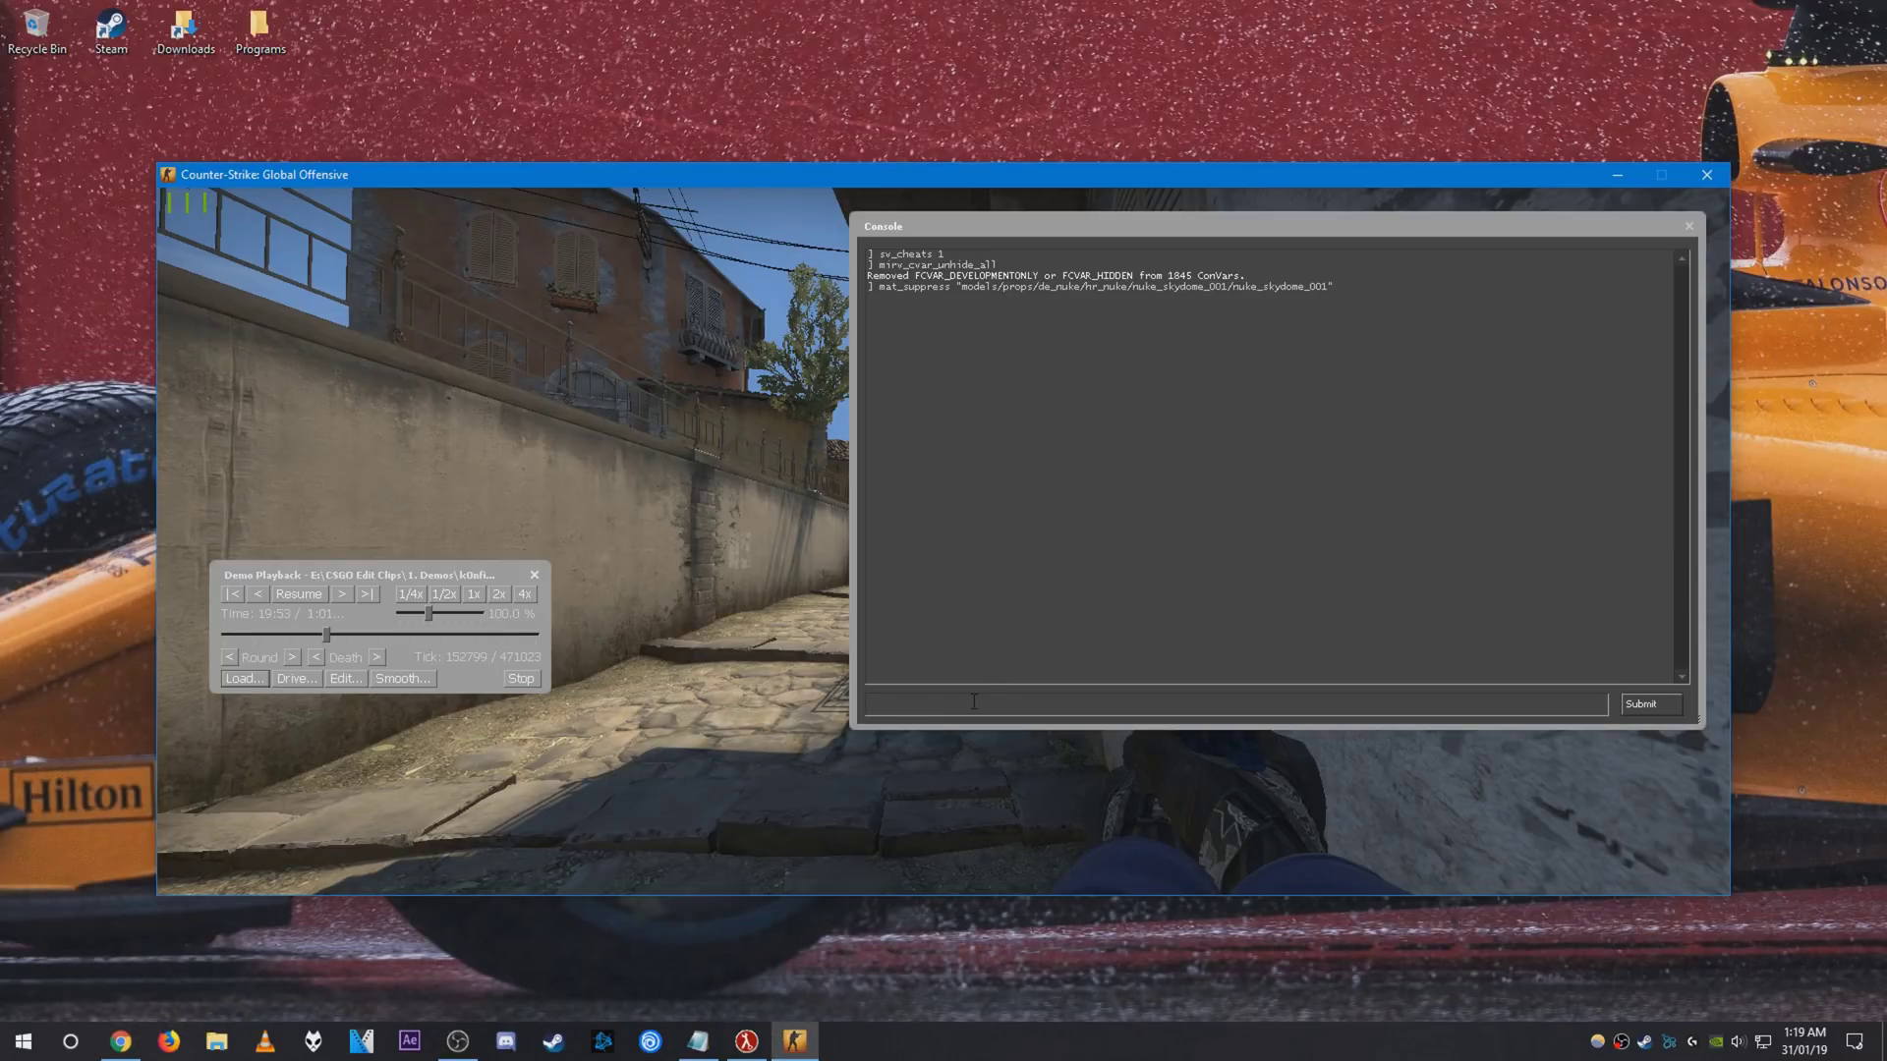
type("sv_skyname")
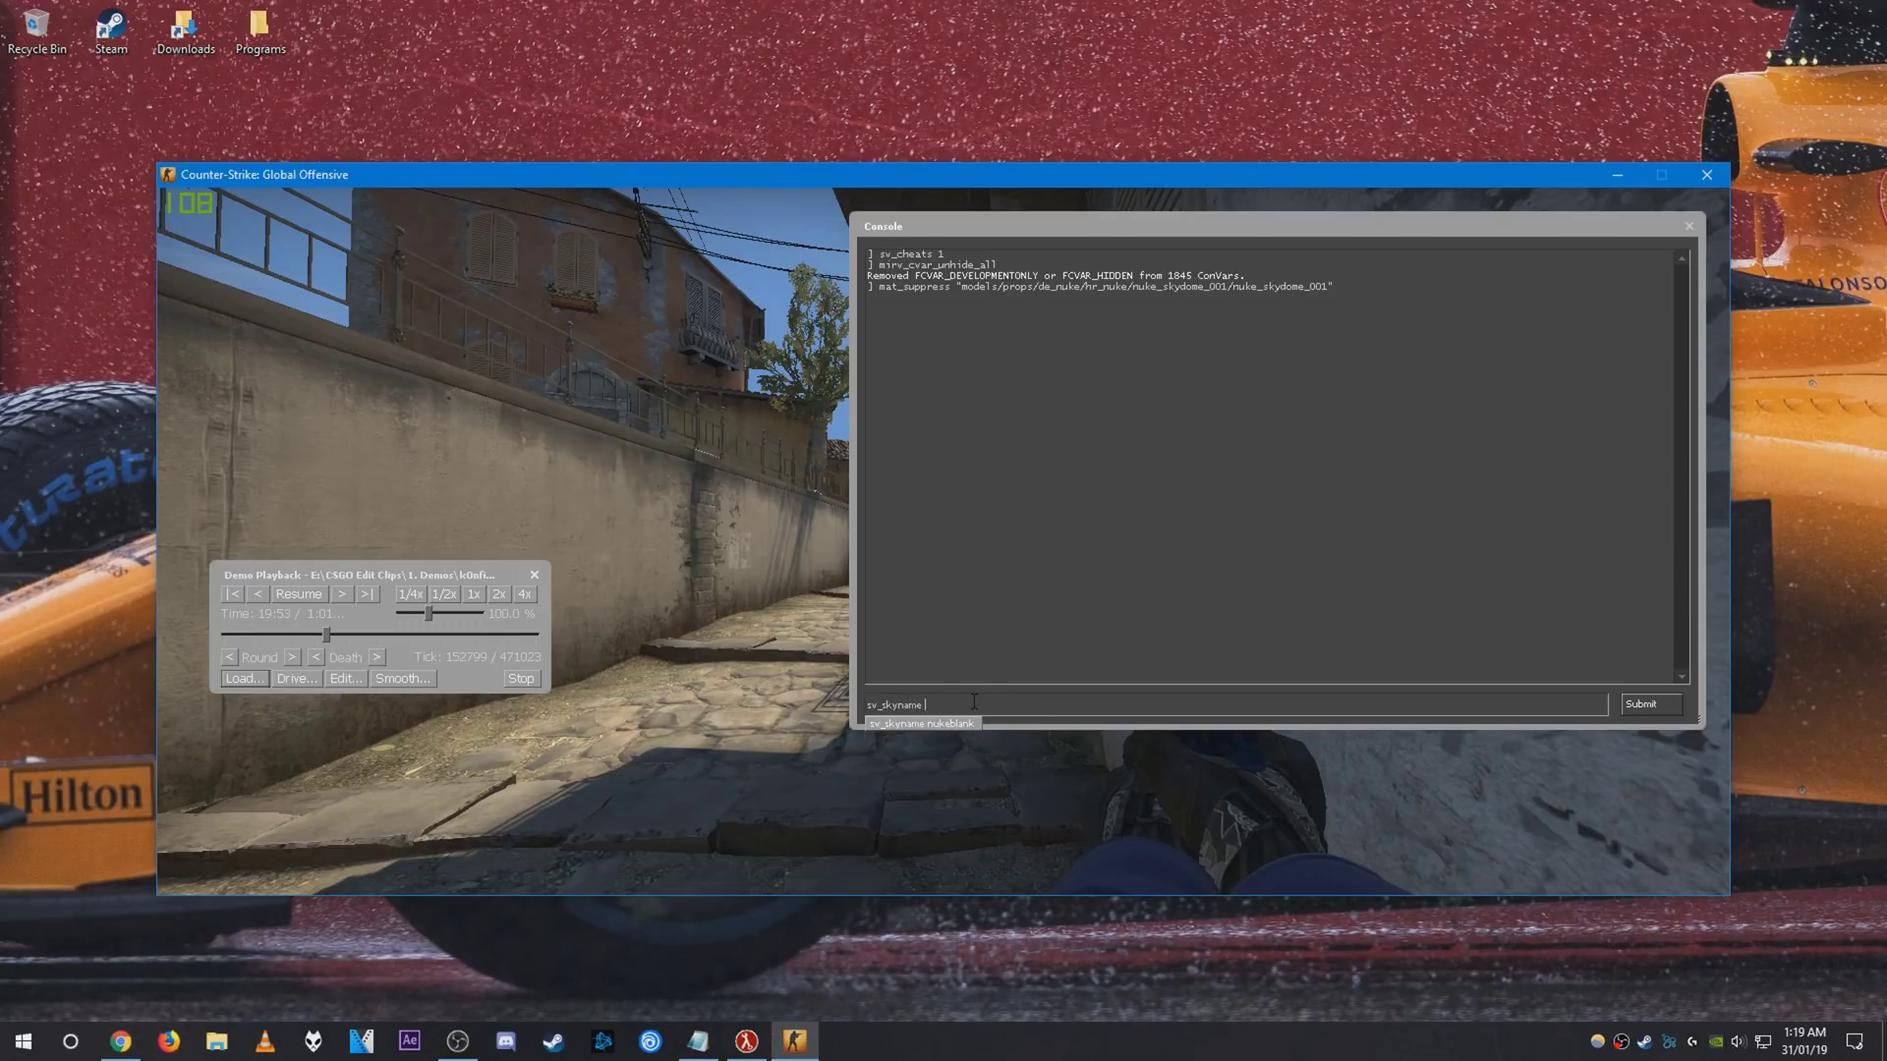
- Run sv_skyname sky_cs15_daylight03_hdr, view the replaced sky, and return to the wiki sky list
key("Down")
key("Return")
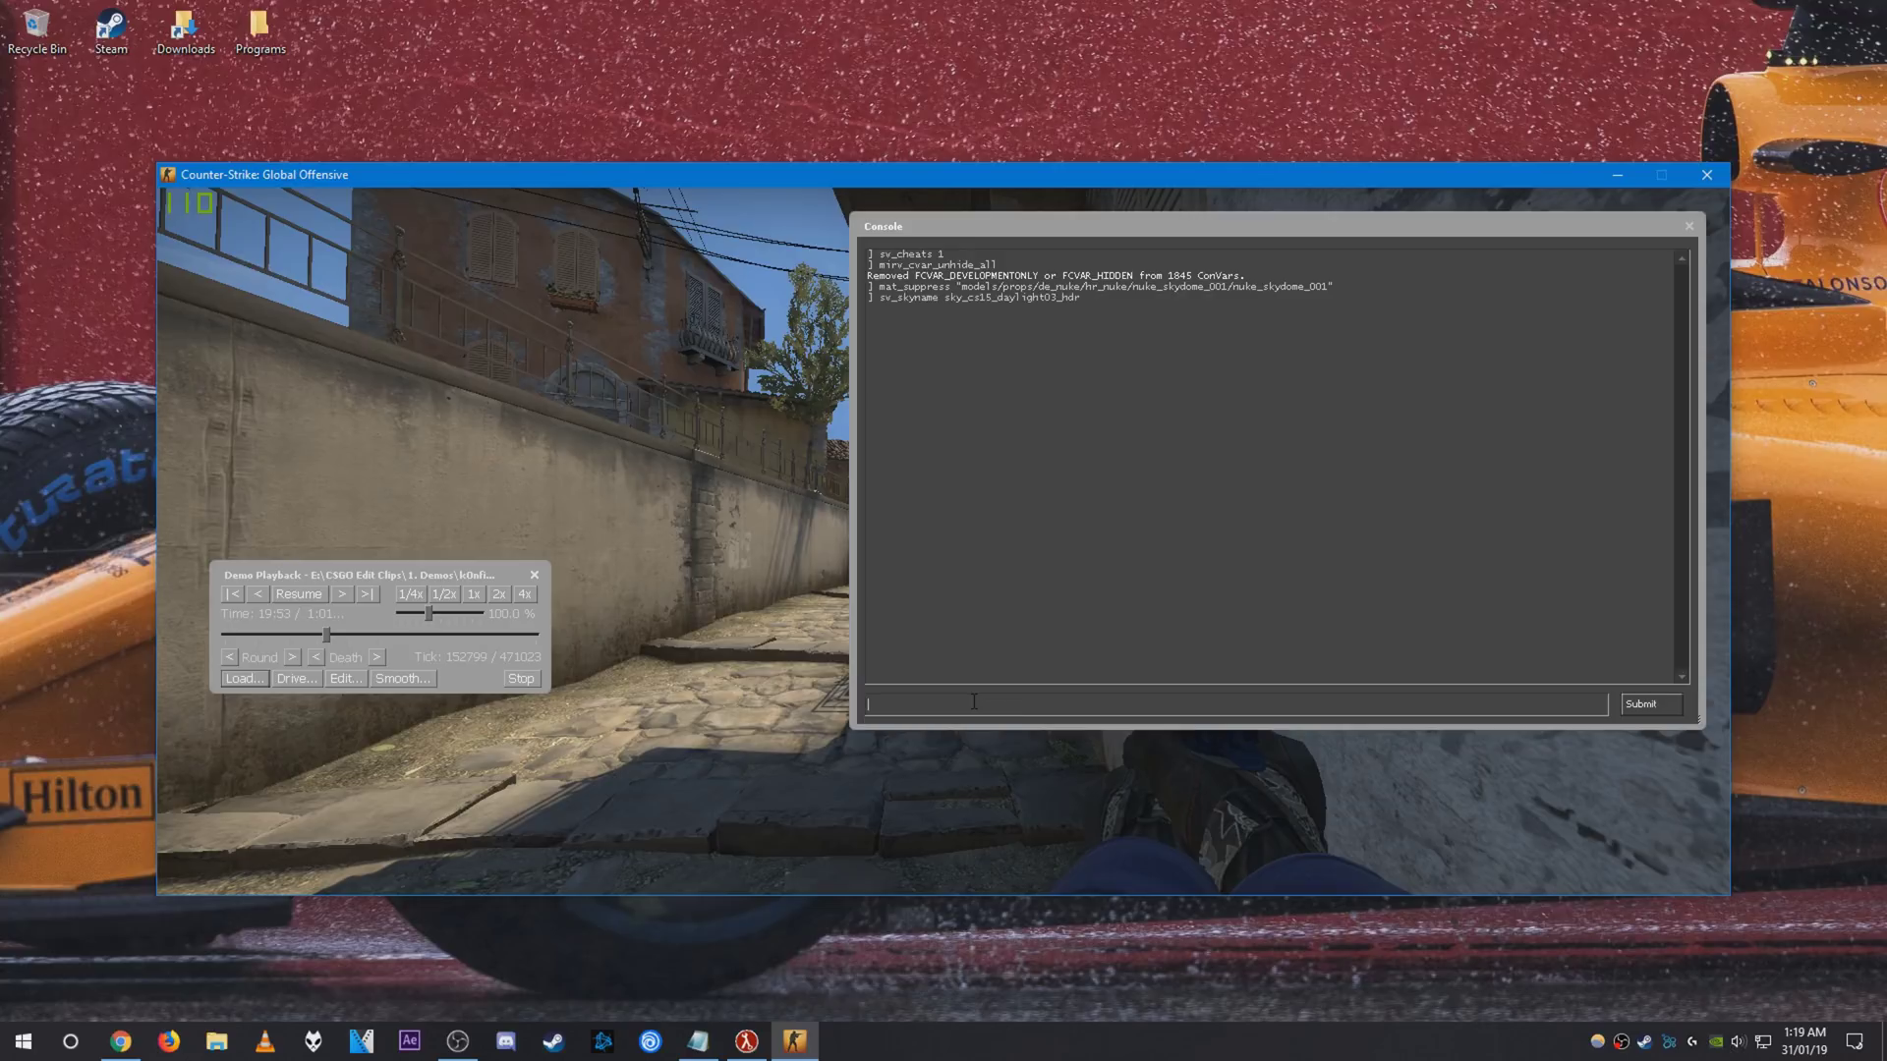
key("grave")
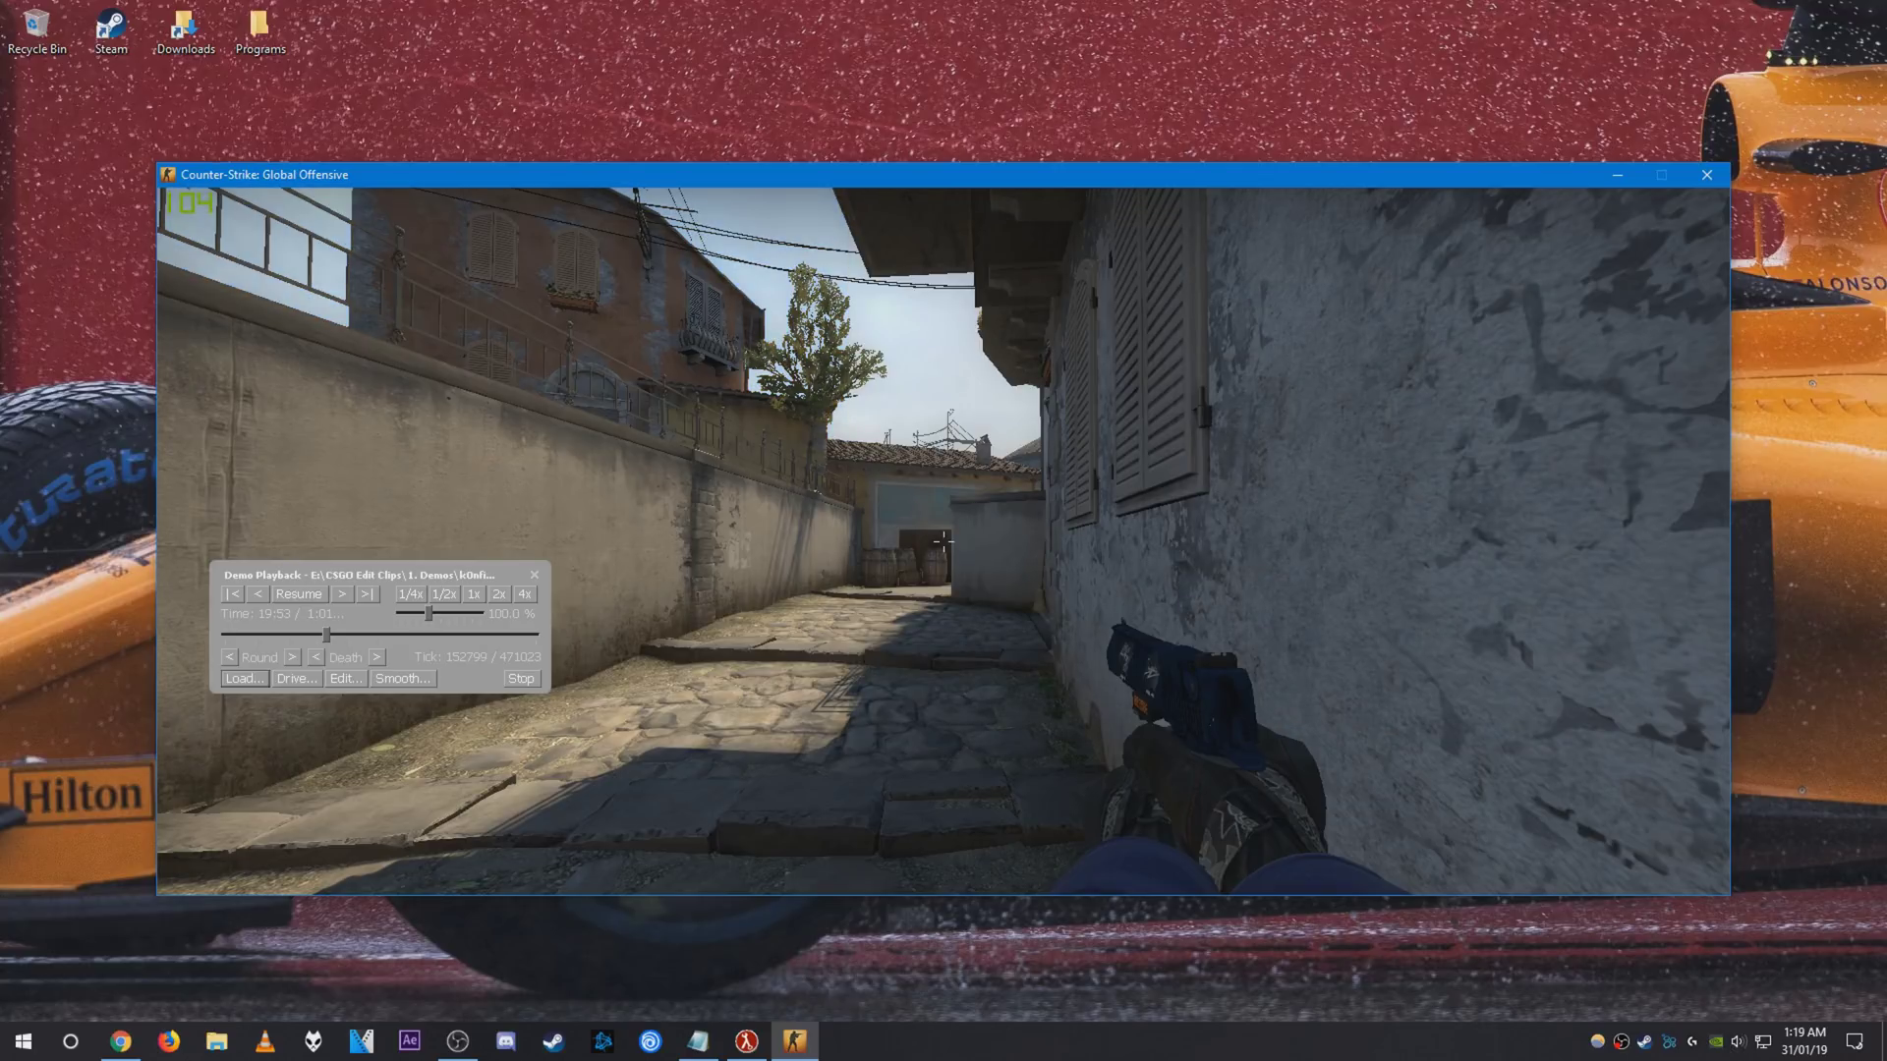
key("grave")
left_click(121, 1041)
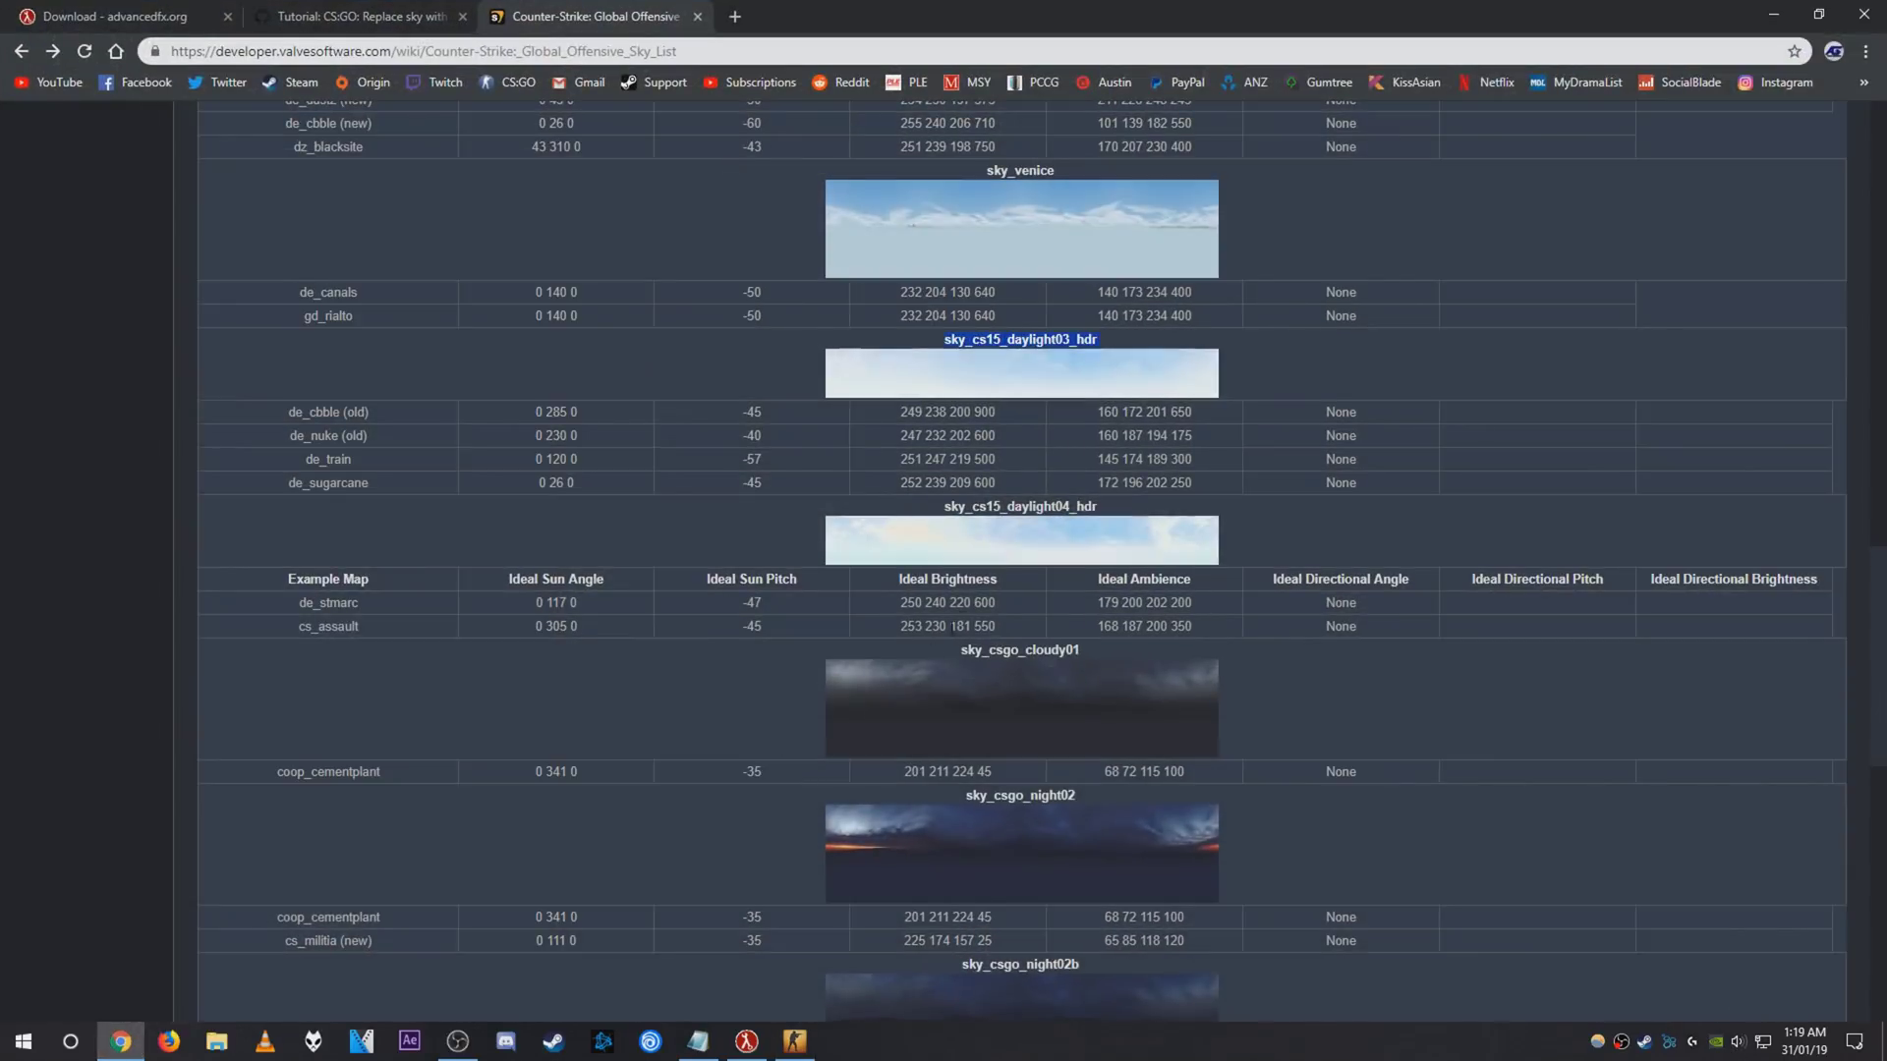
scroll(1211, 586, "up", 3)
scroll(1212, 585, "up", 3)
scroll(1214, 584, "up", 3)
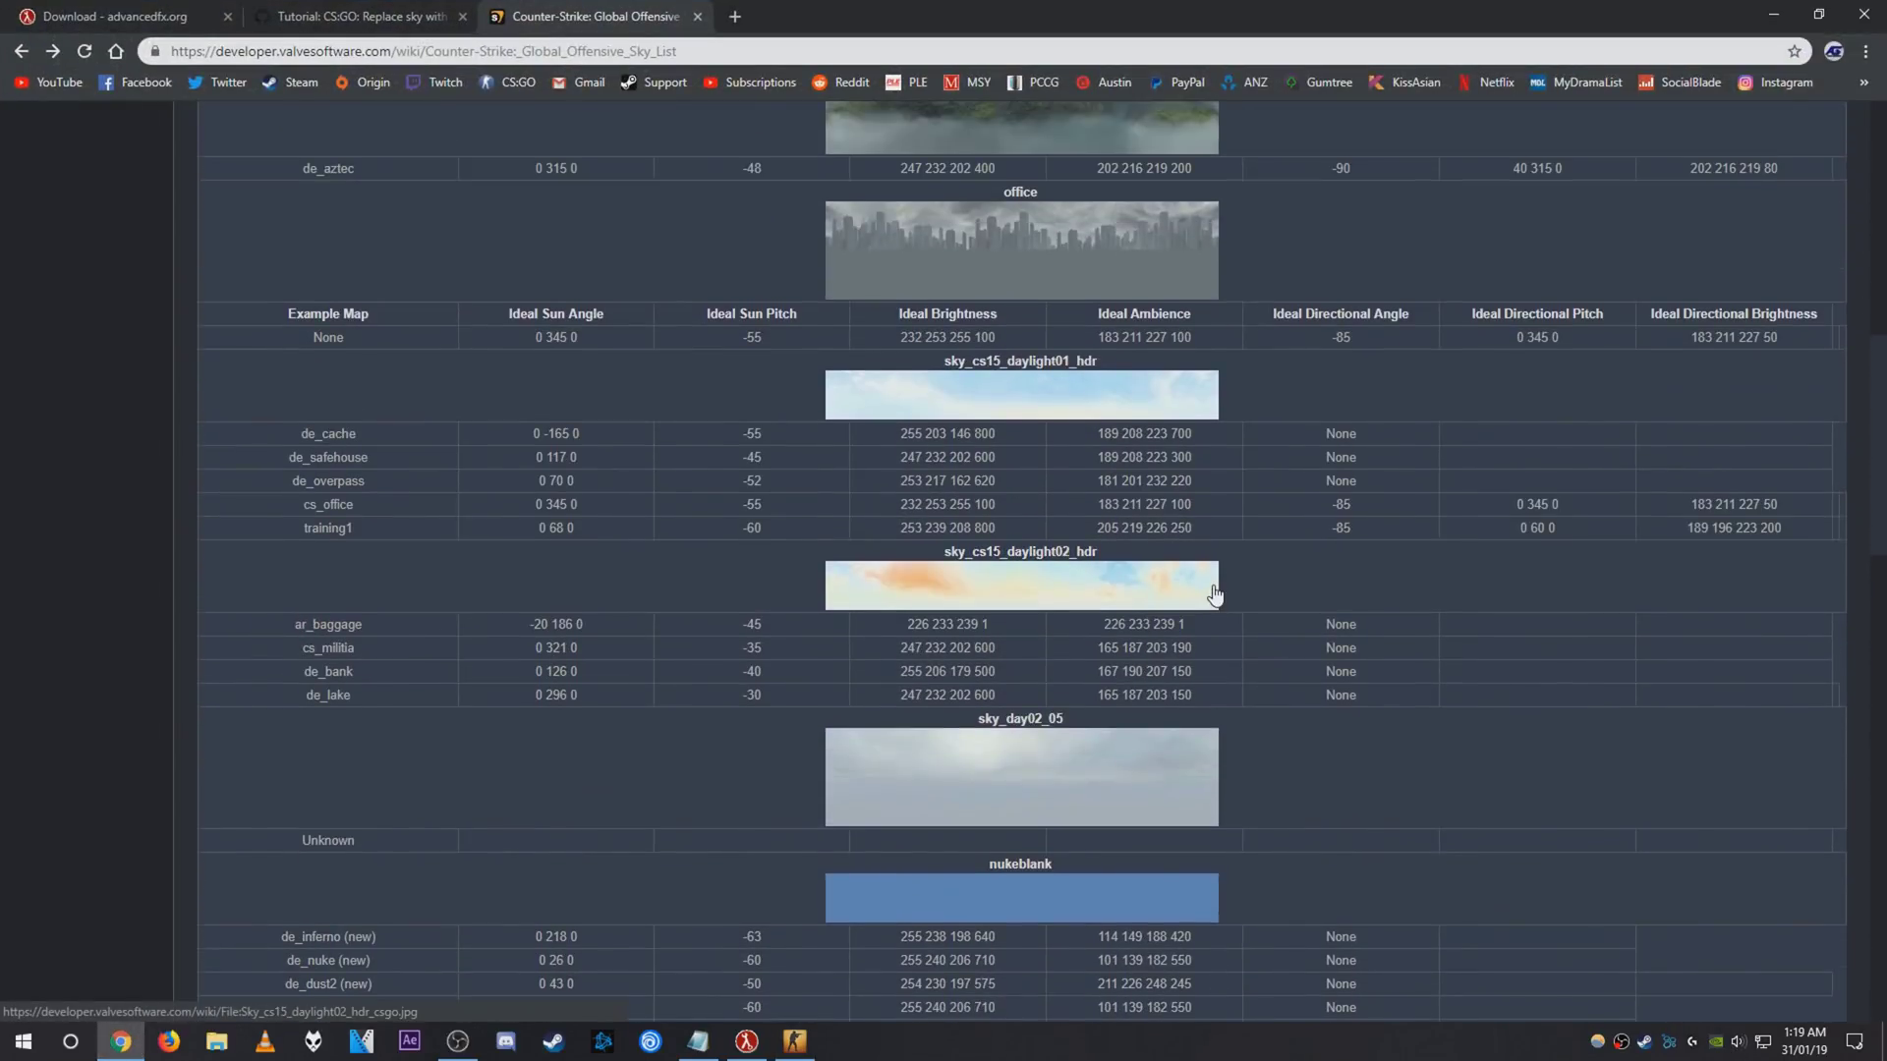
scroll(1213, 589, "up", 2)
scroll(1214, 591, "up", 2)
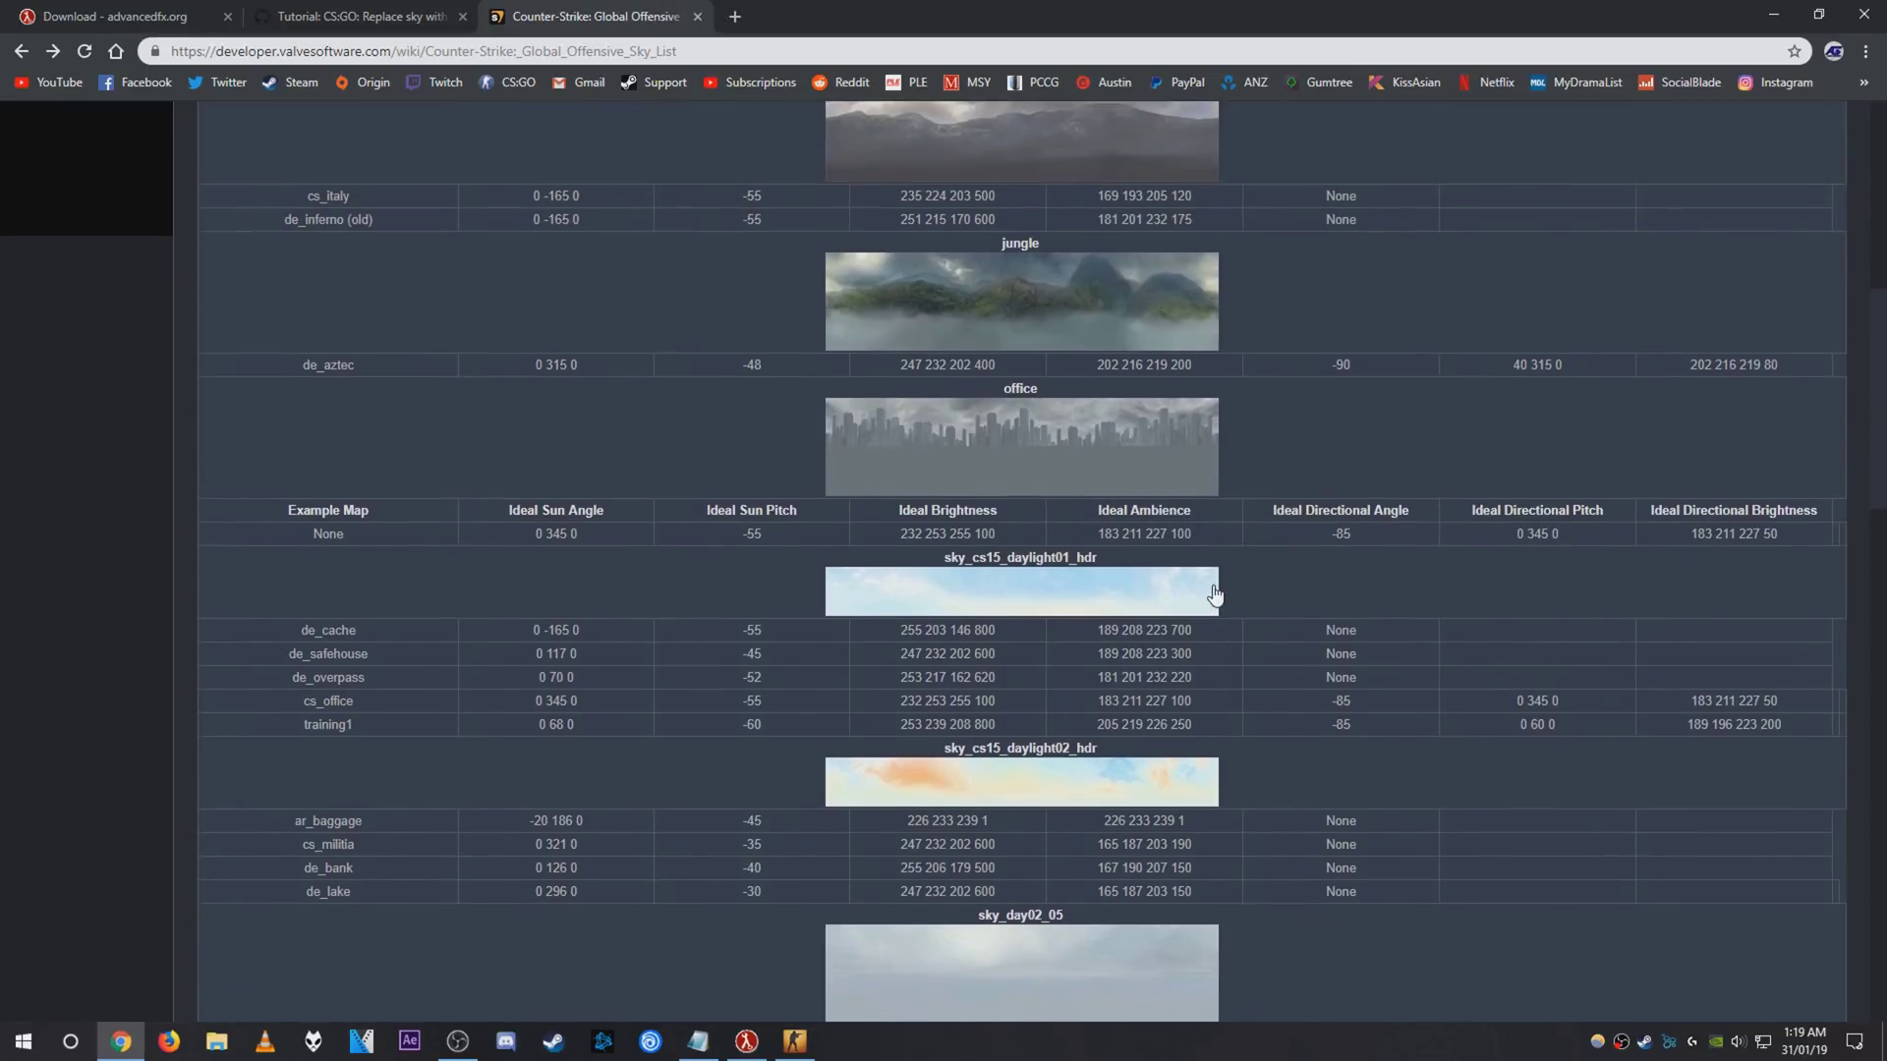
scroll(1213, 590, "up", 2)
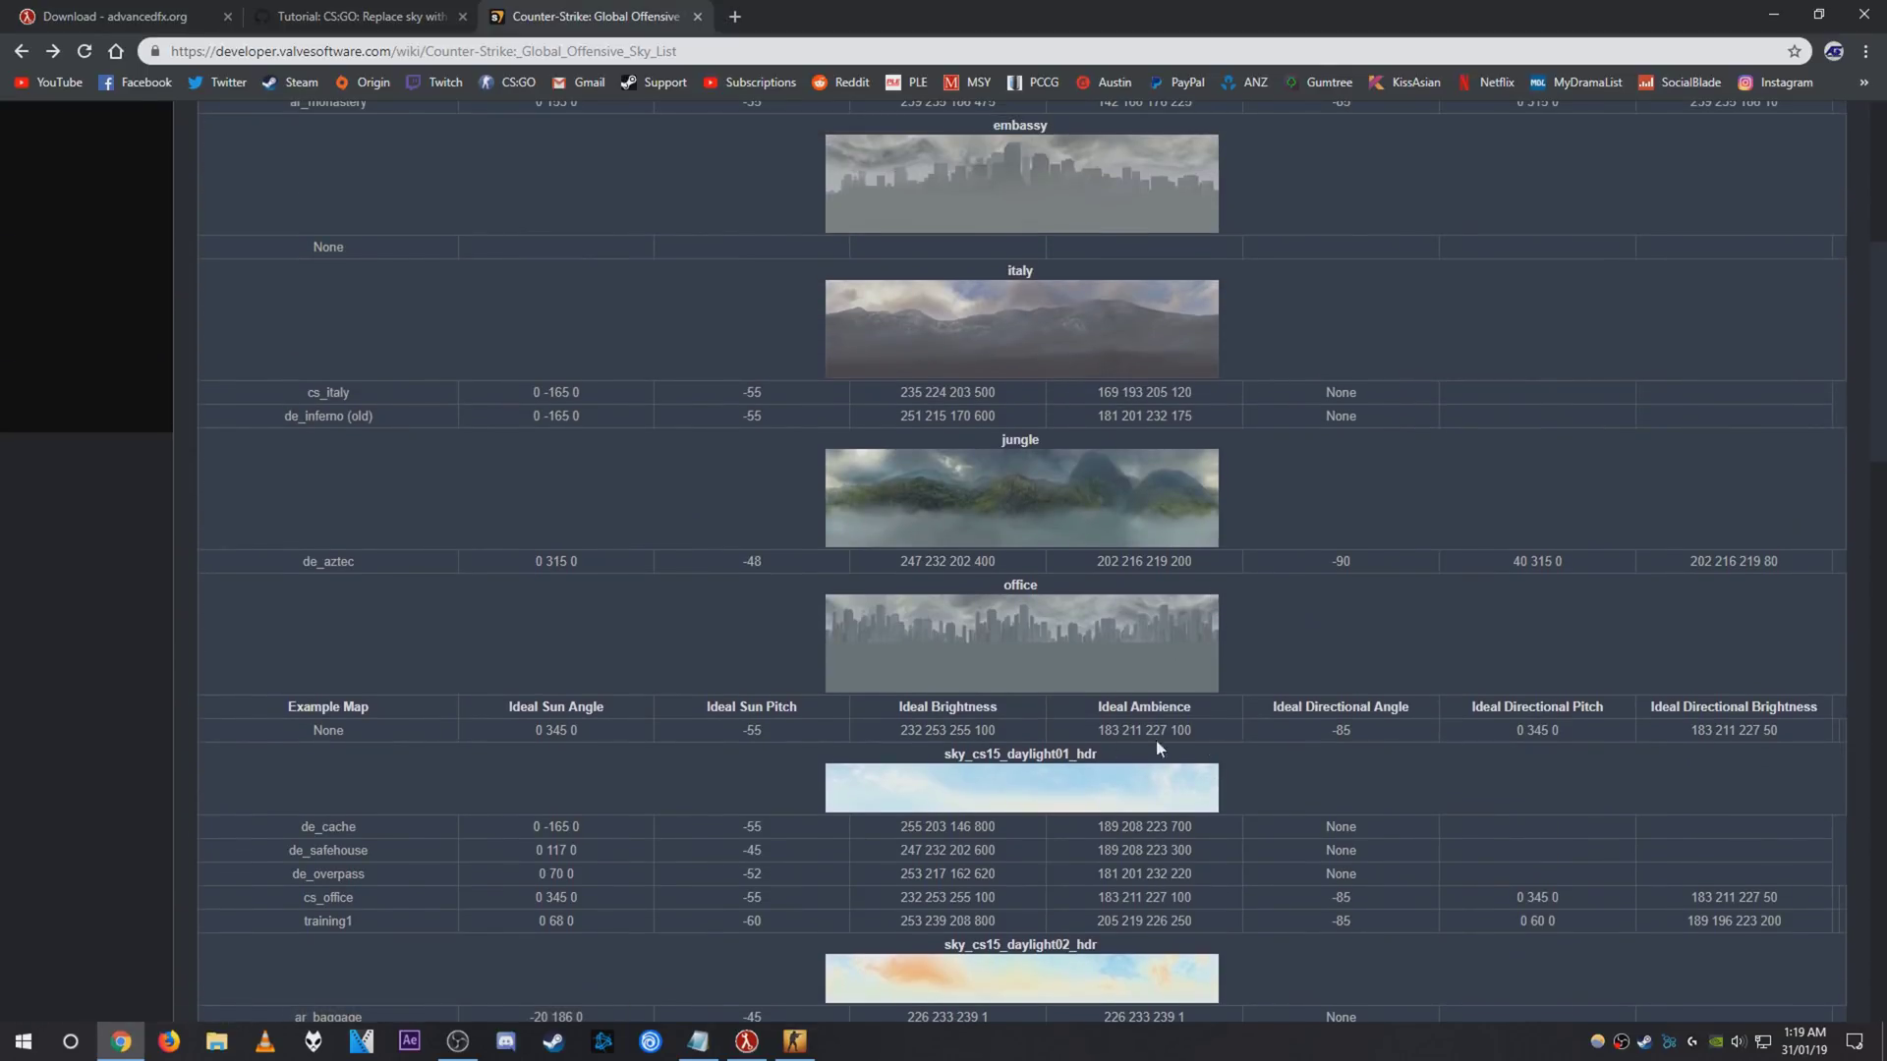
scroll(1226, 727, "up", 2)
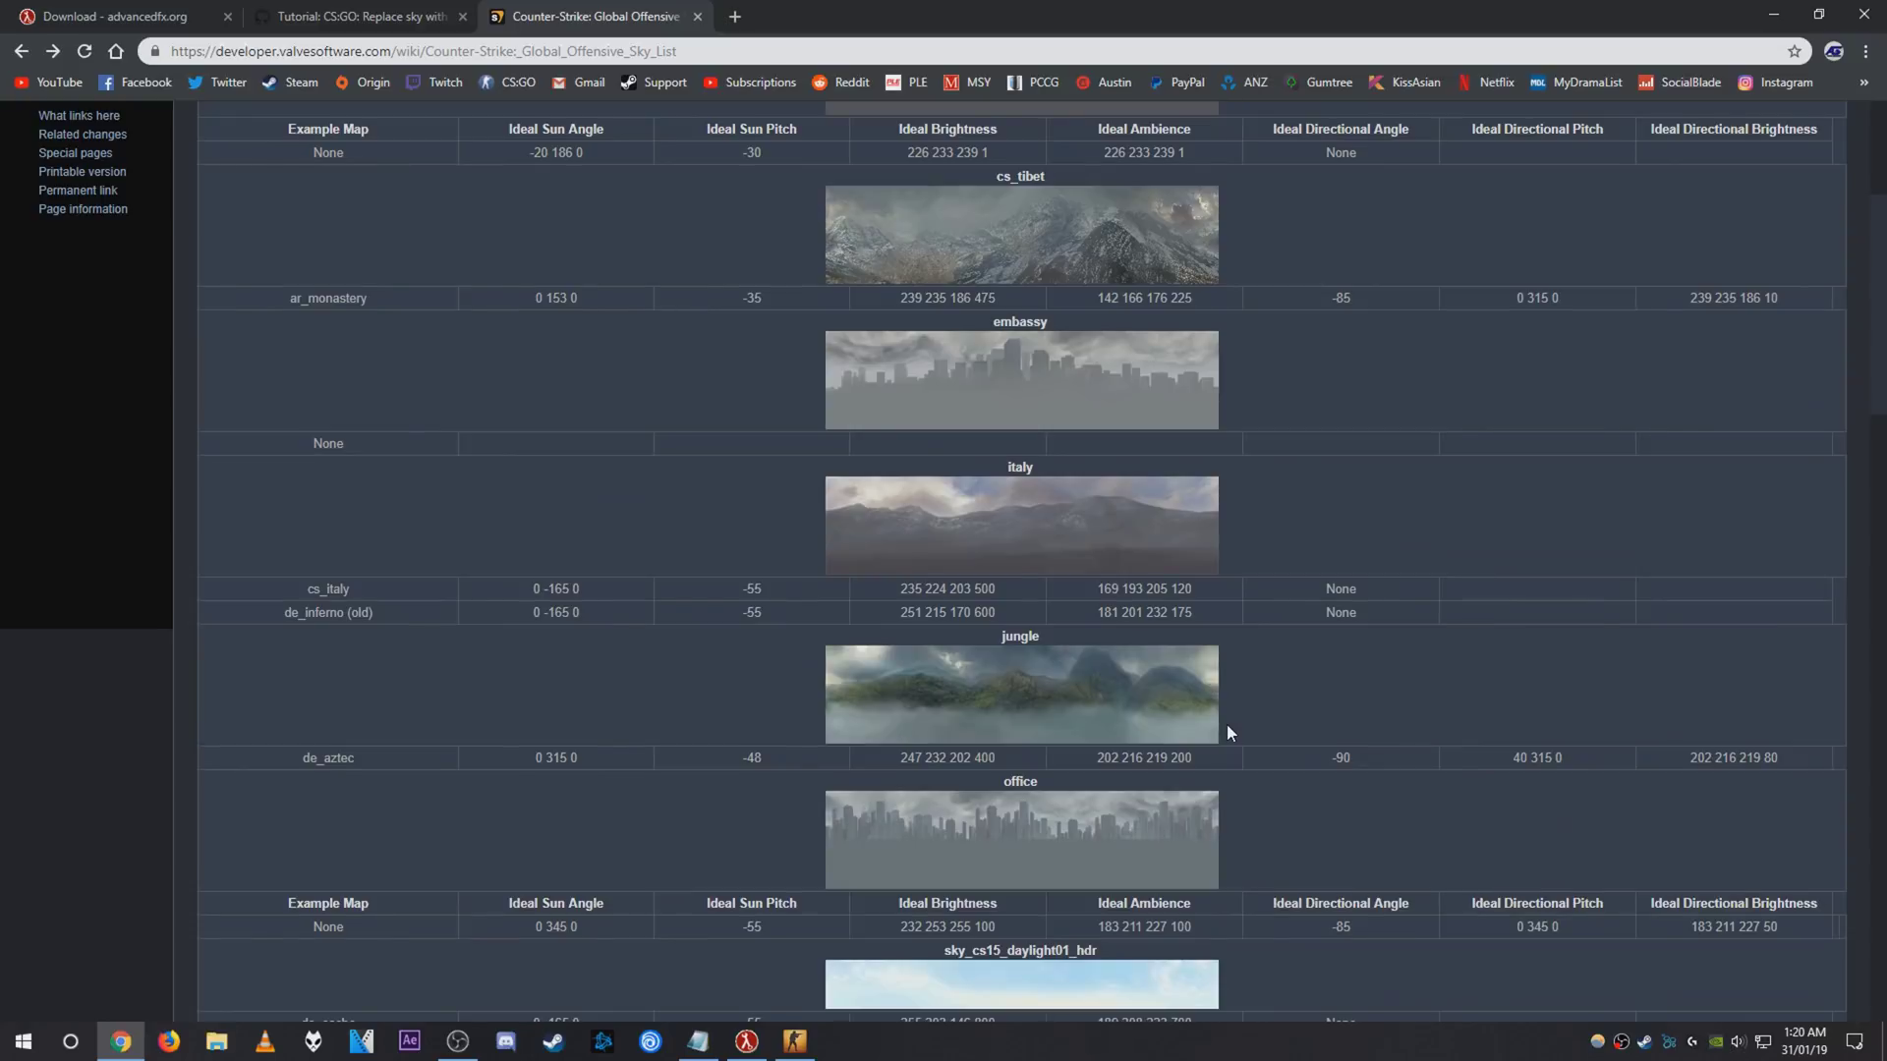
scroll(1226, 724, "down", 5)
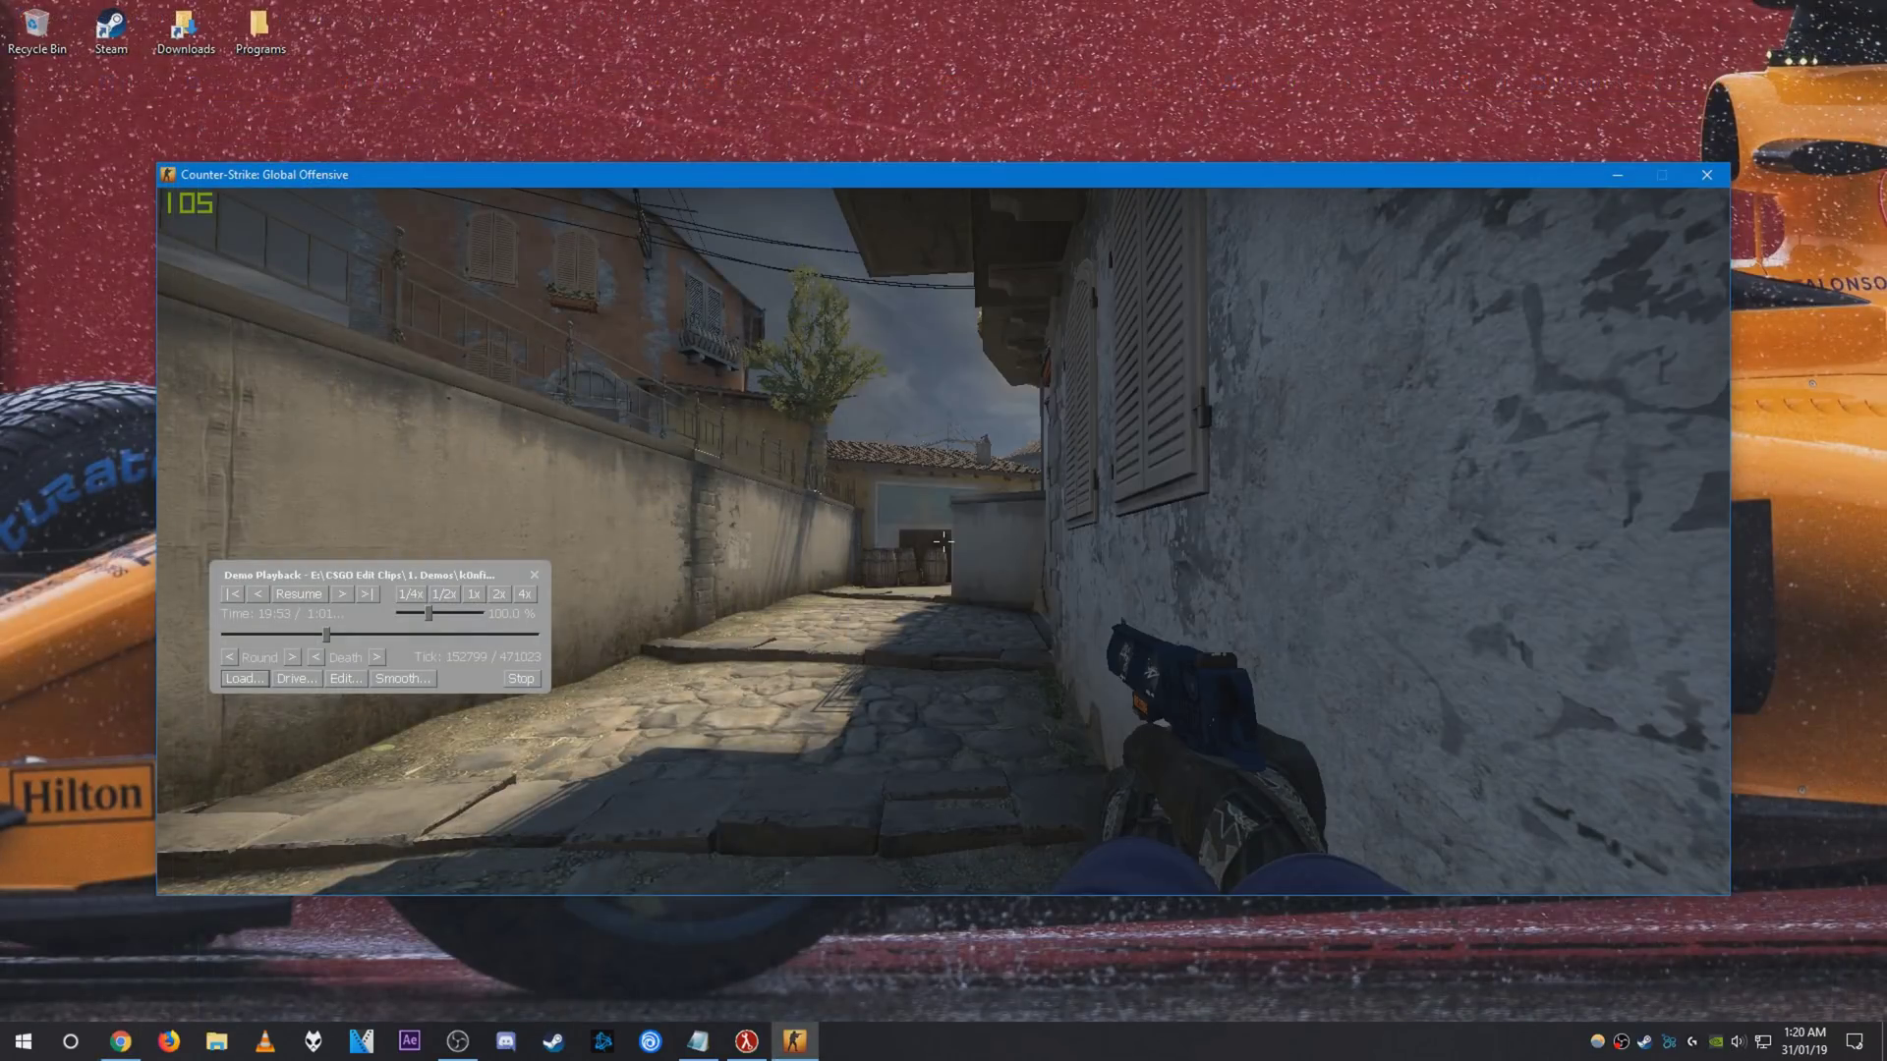
- Resume the Inferno demo playback before switching to After Effects
left_click(298, 594)
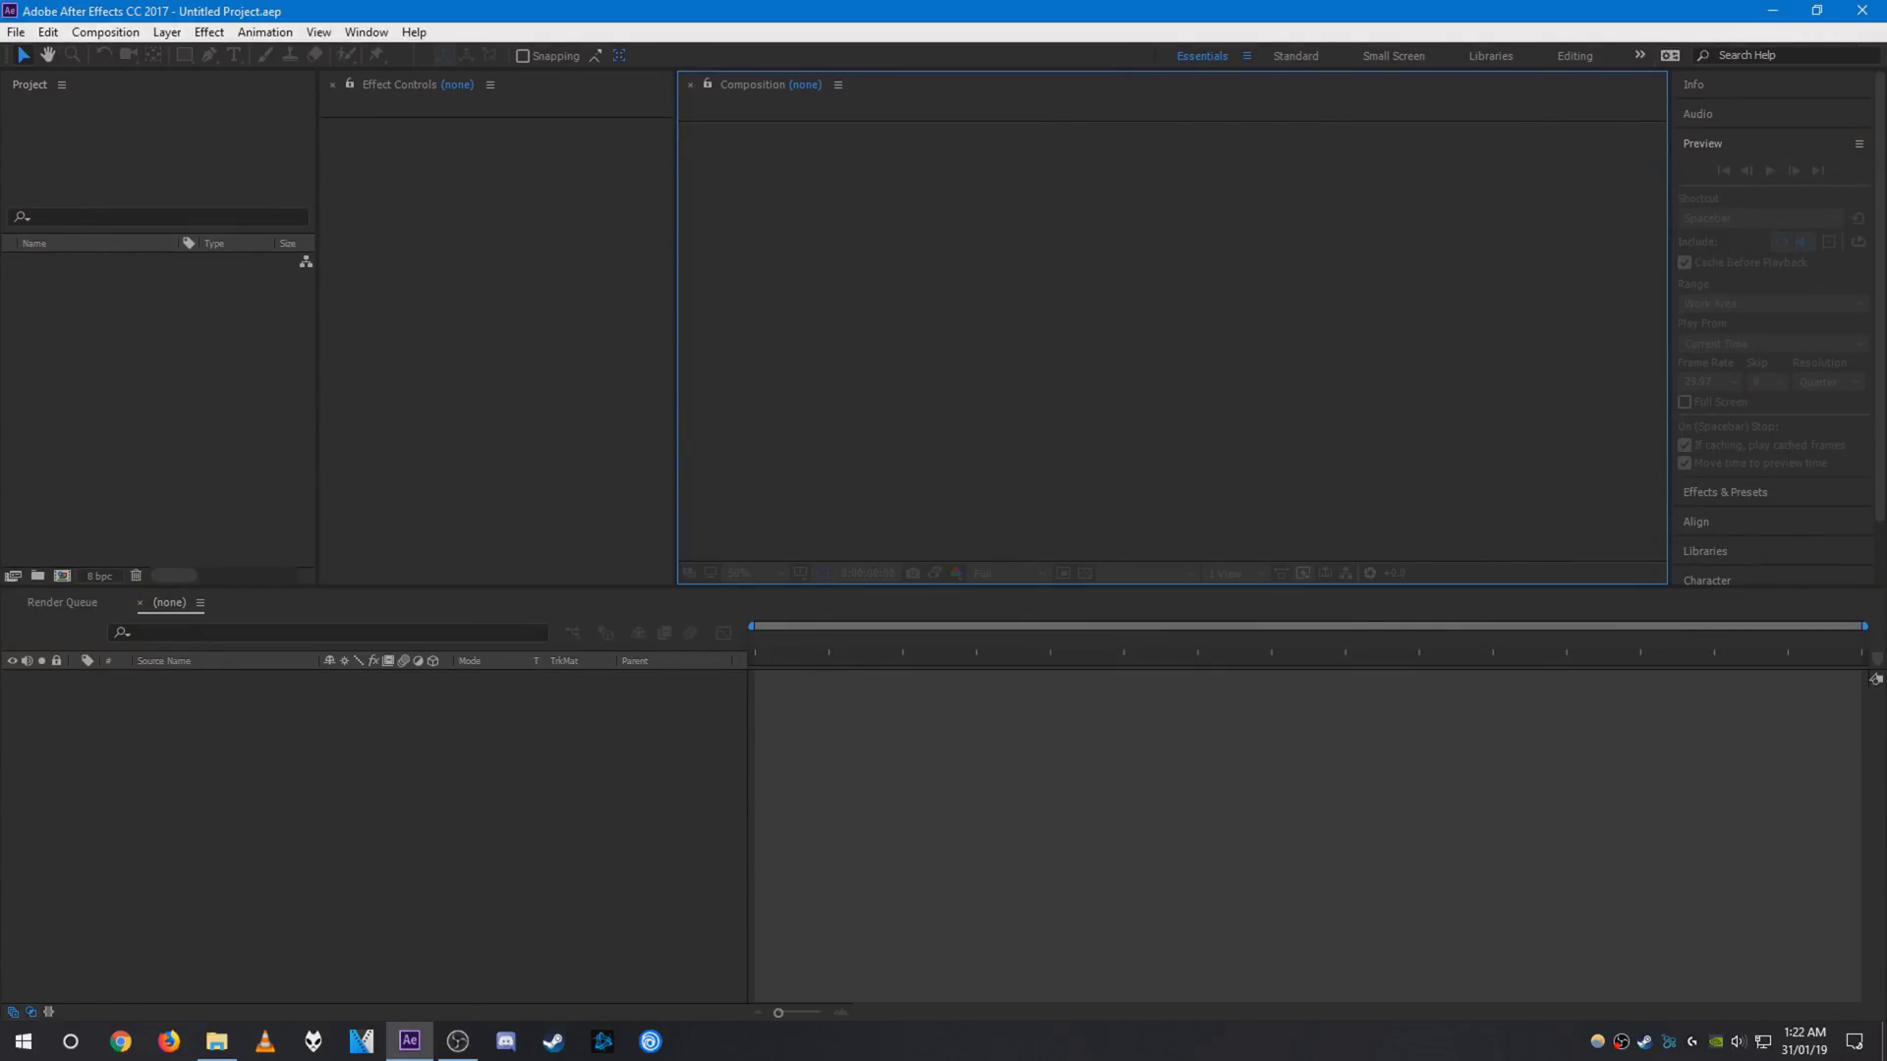
- Import the k0nfig deagle inferno.avi clip and make a new composition from it
left_click(217, 1042)
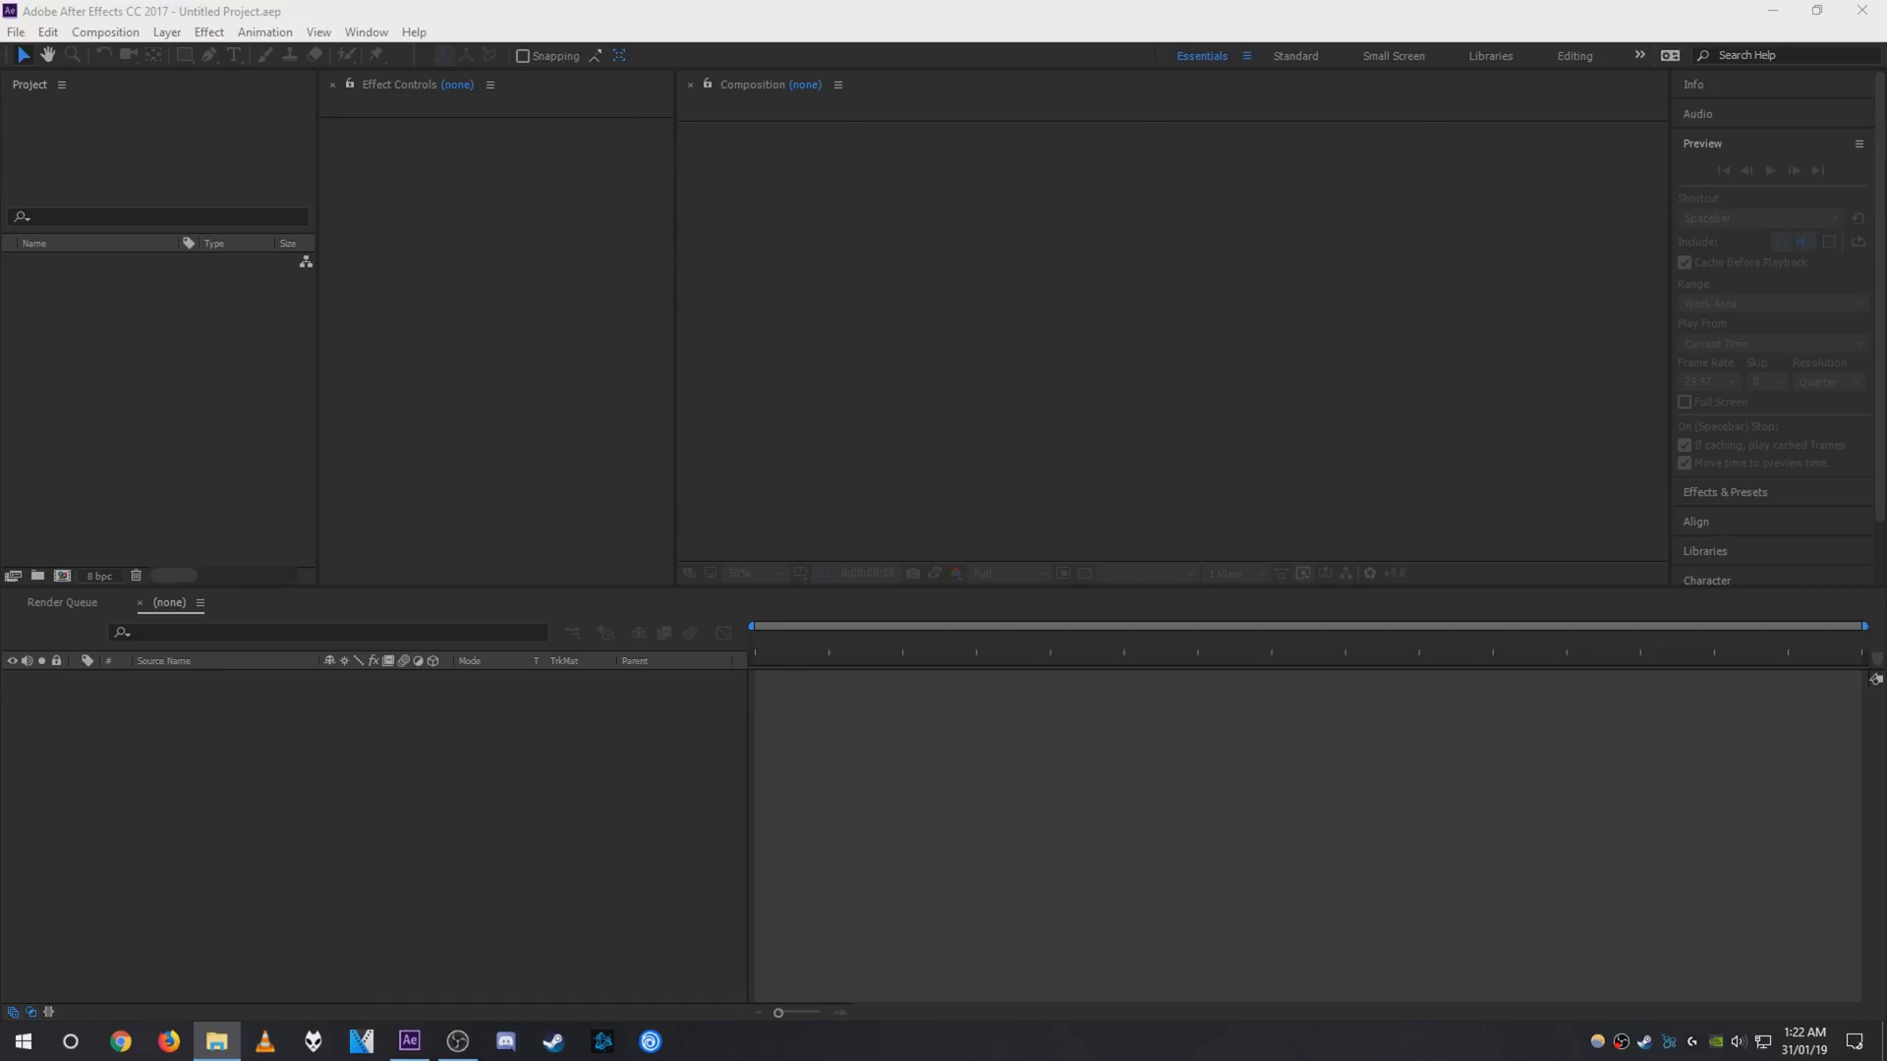
left_click_drag(1238, 340, 129, 401)
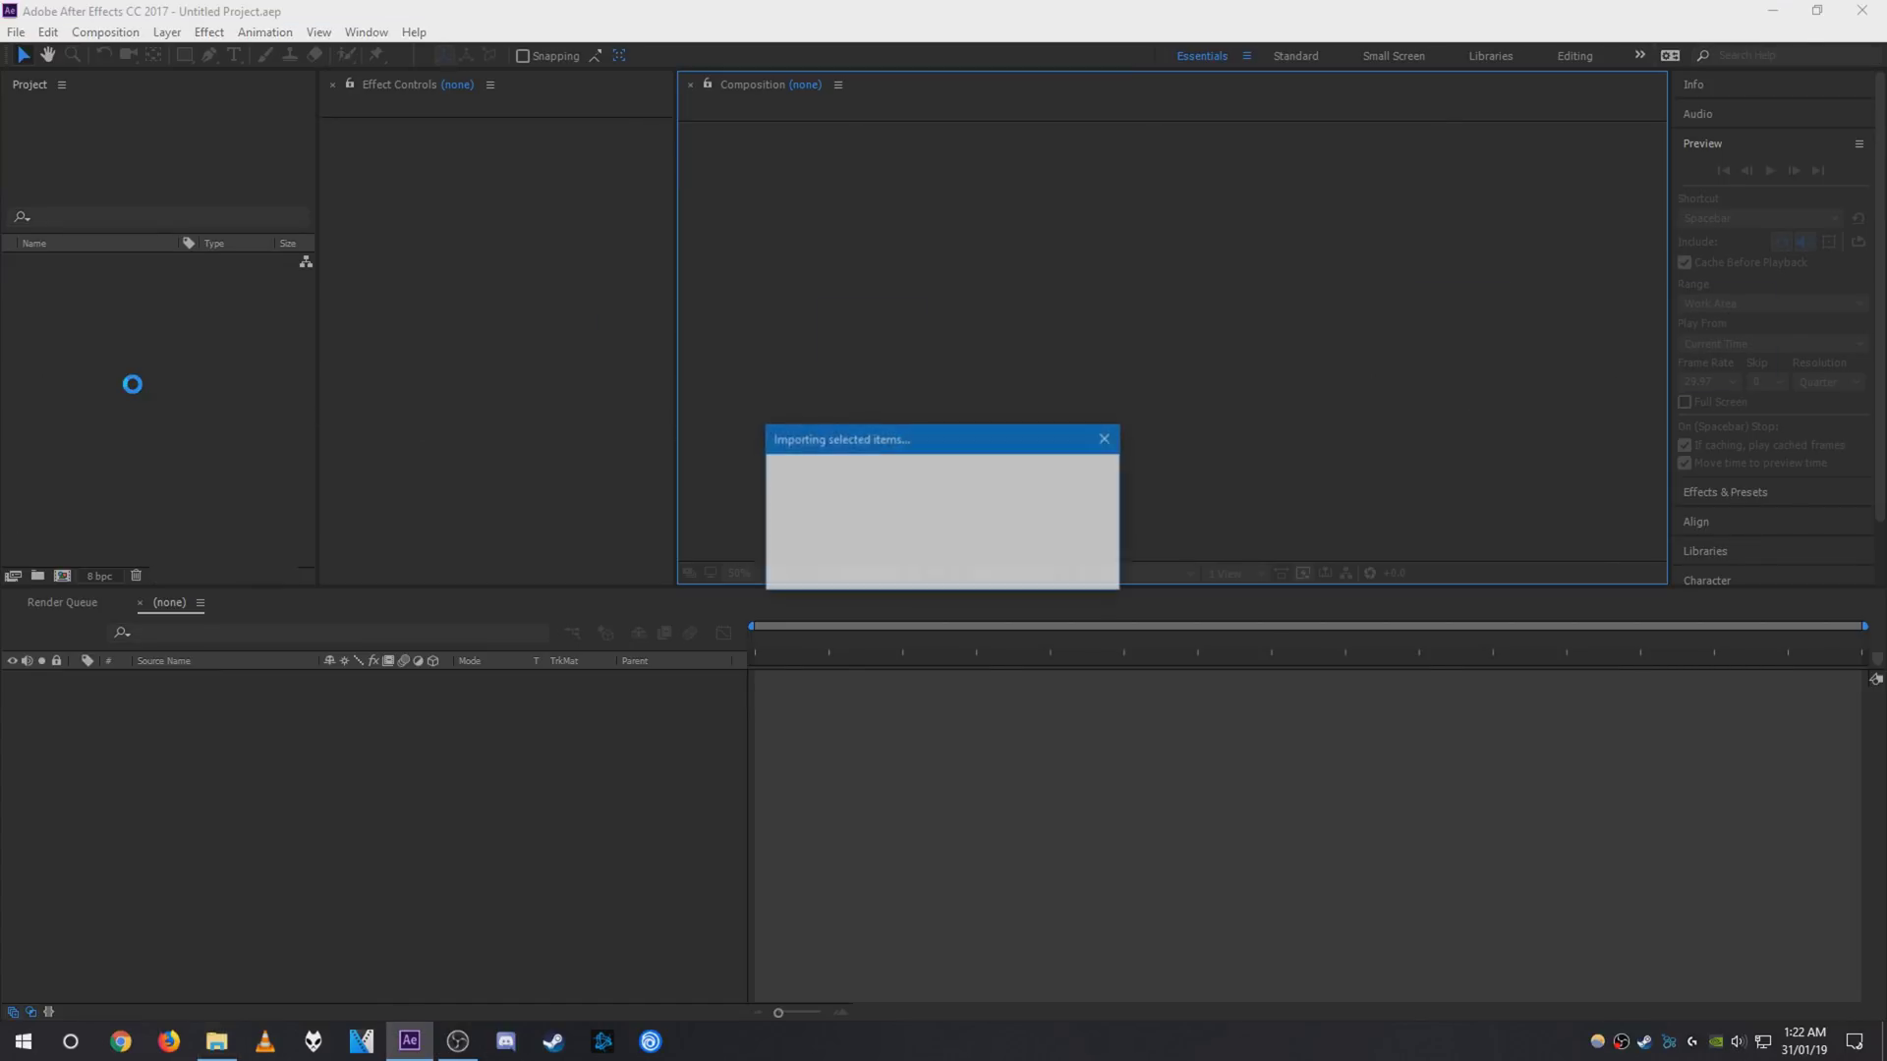
left_click(143, 364)
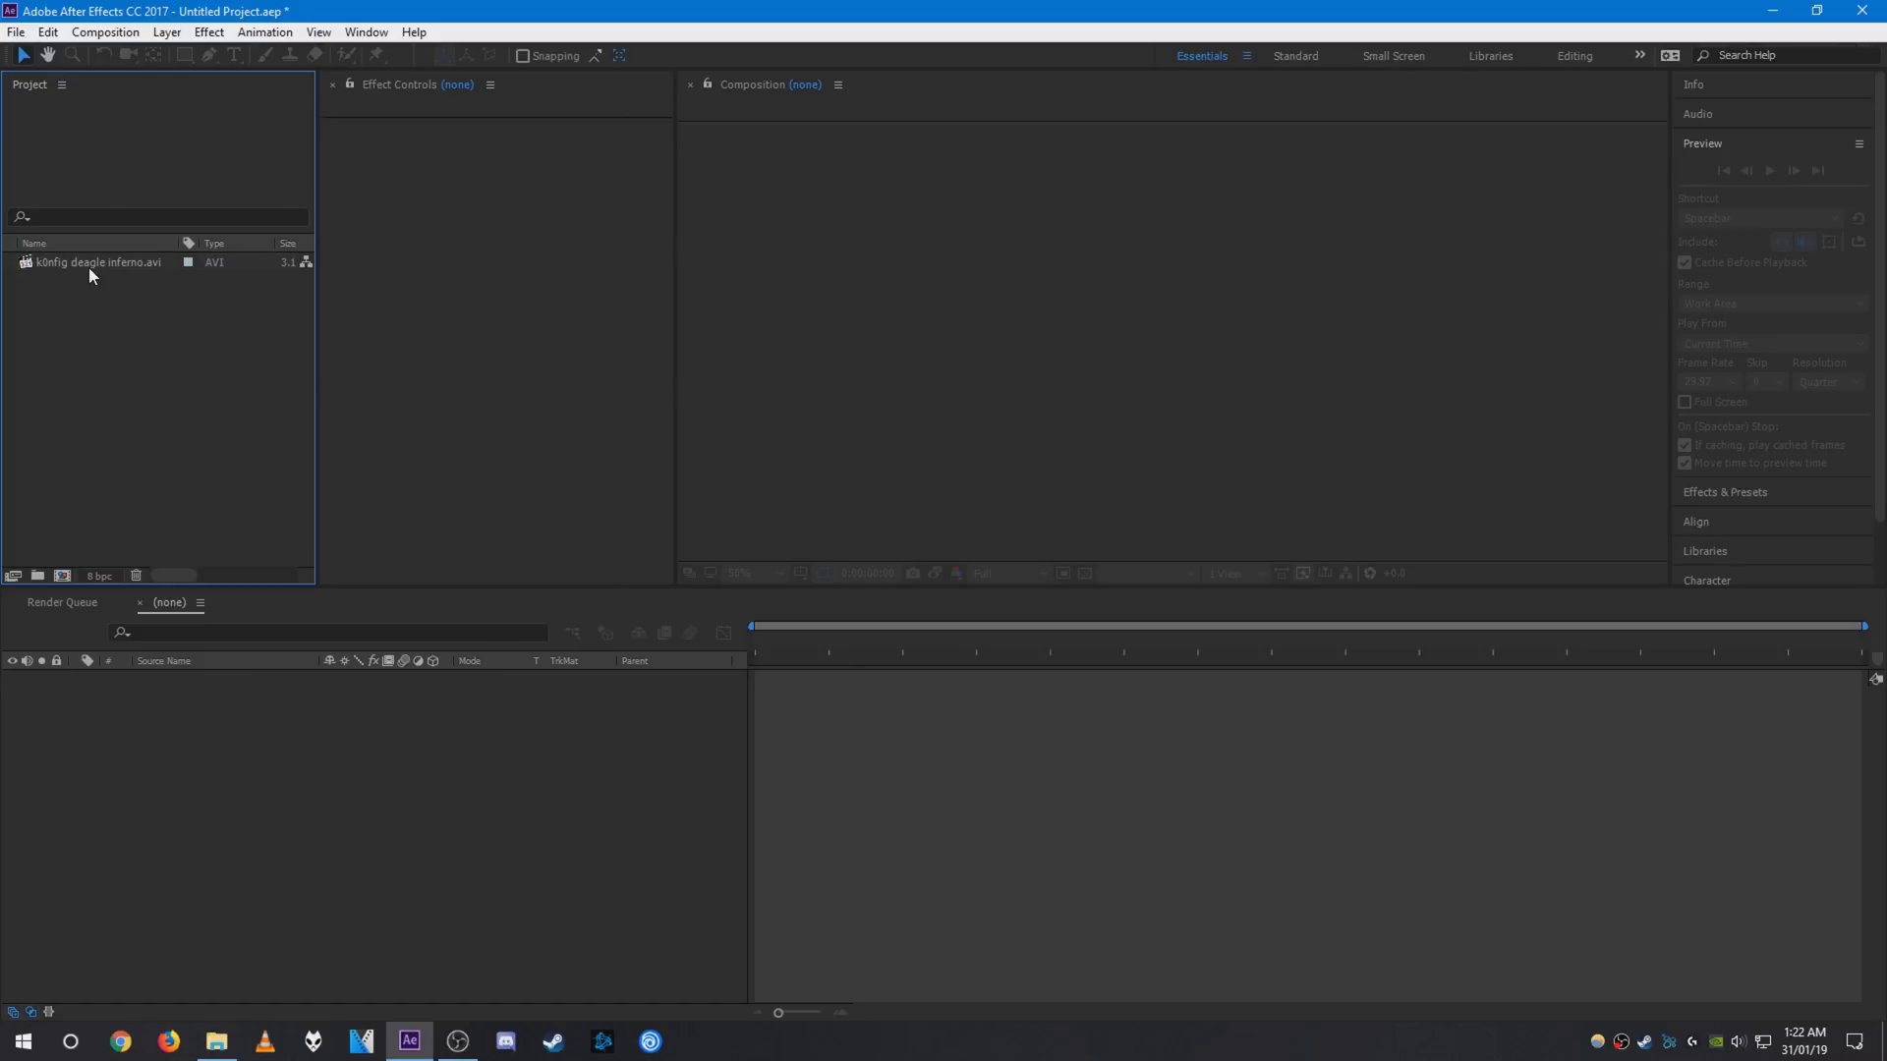
left_click_drag(88, 263, 61, 575)
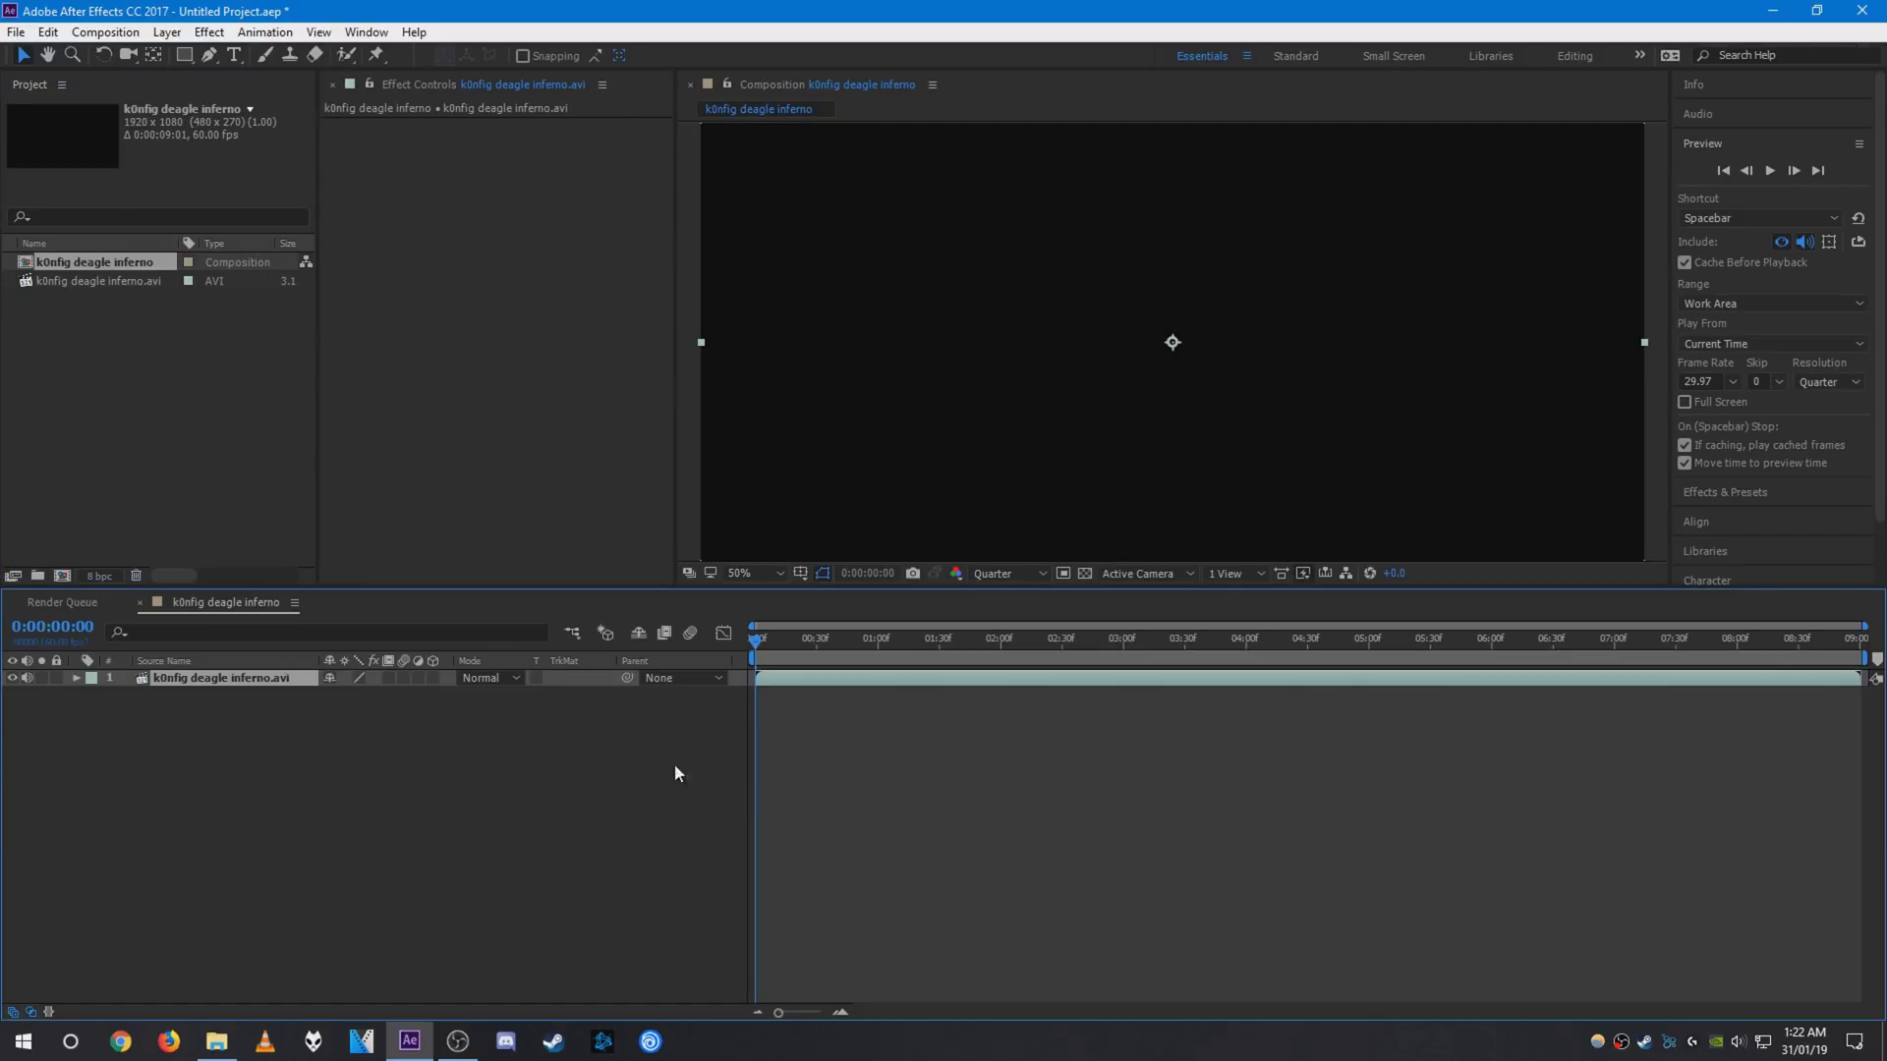
- Fit the composition in the viewer and scrub to about three seconds into the clip
left_click(922, 638)
left_click(758, 573)
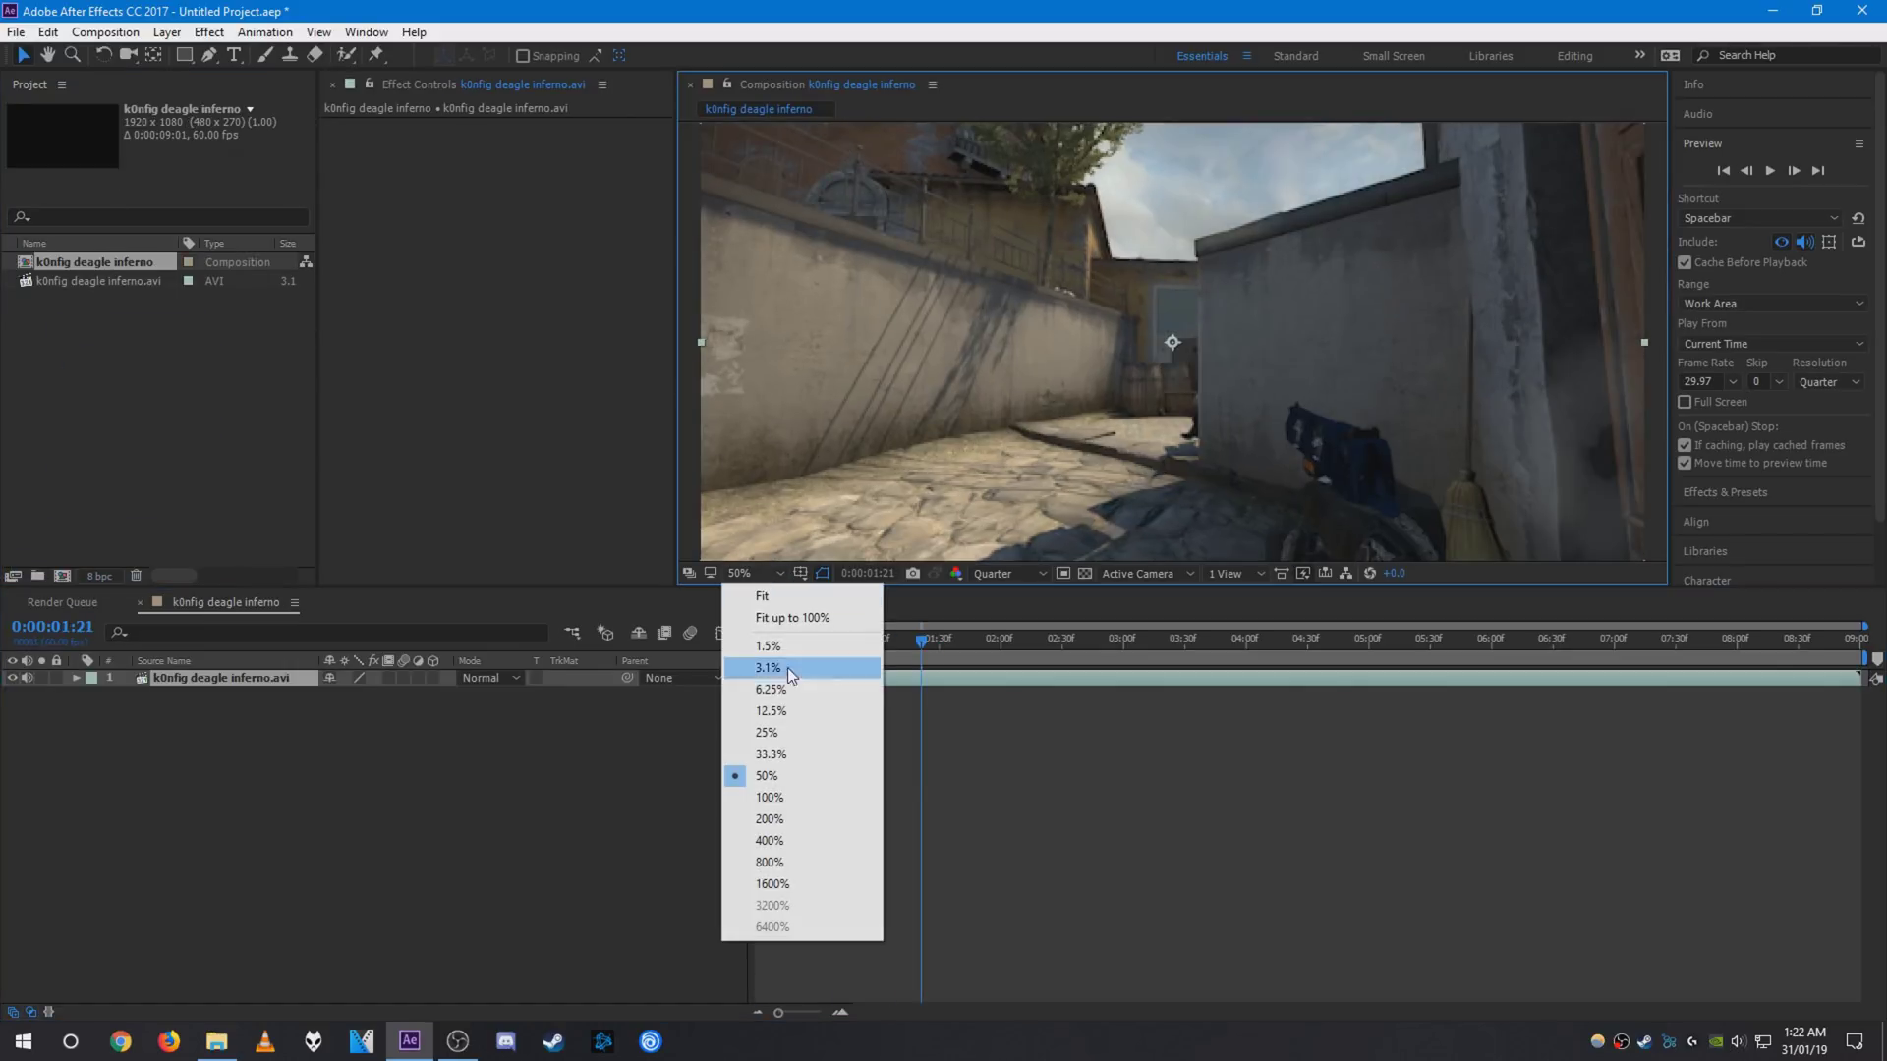
left_click(763, 597)
left_click_drag(1018, 643, 1162, 644)
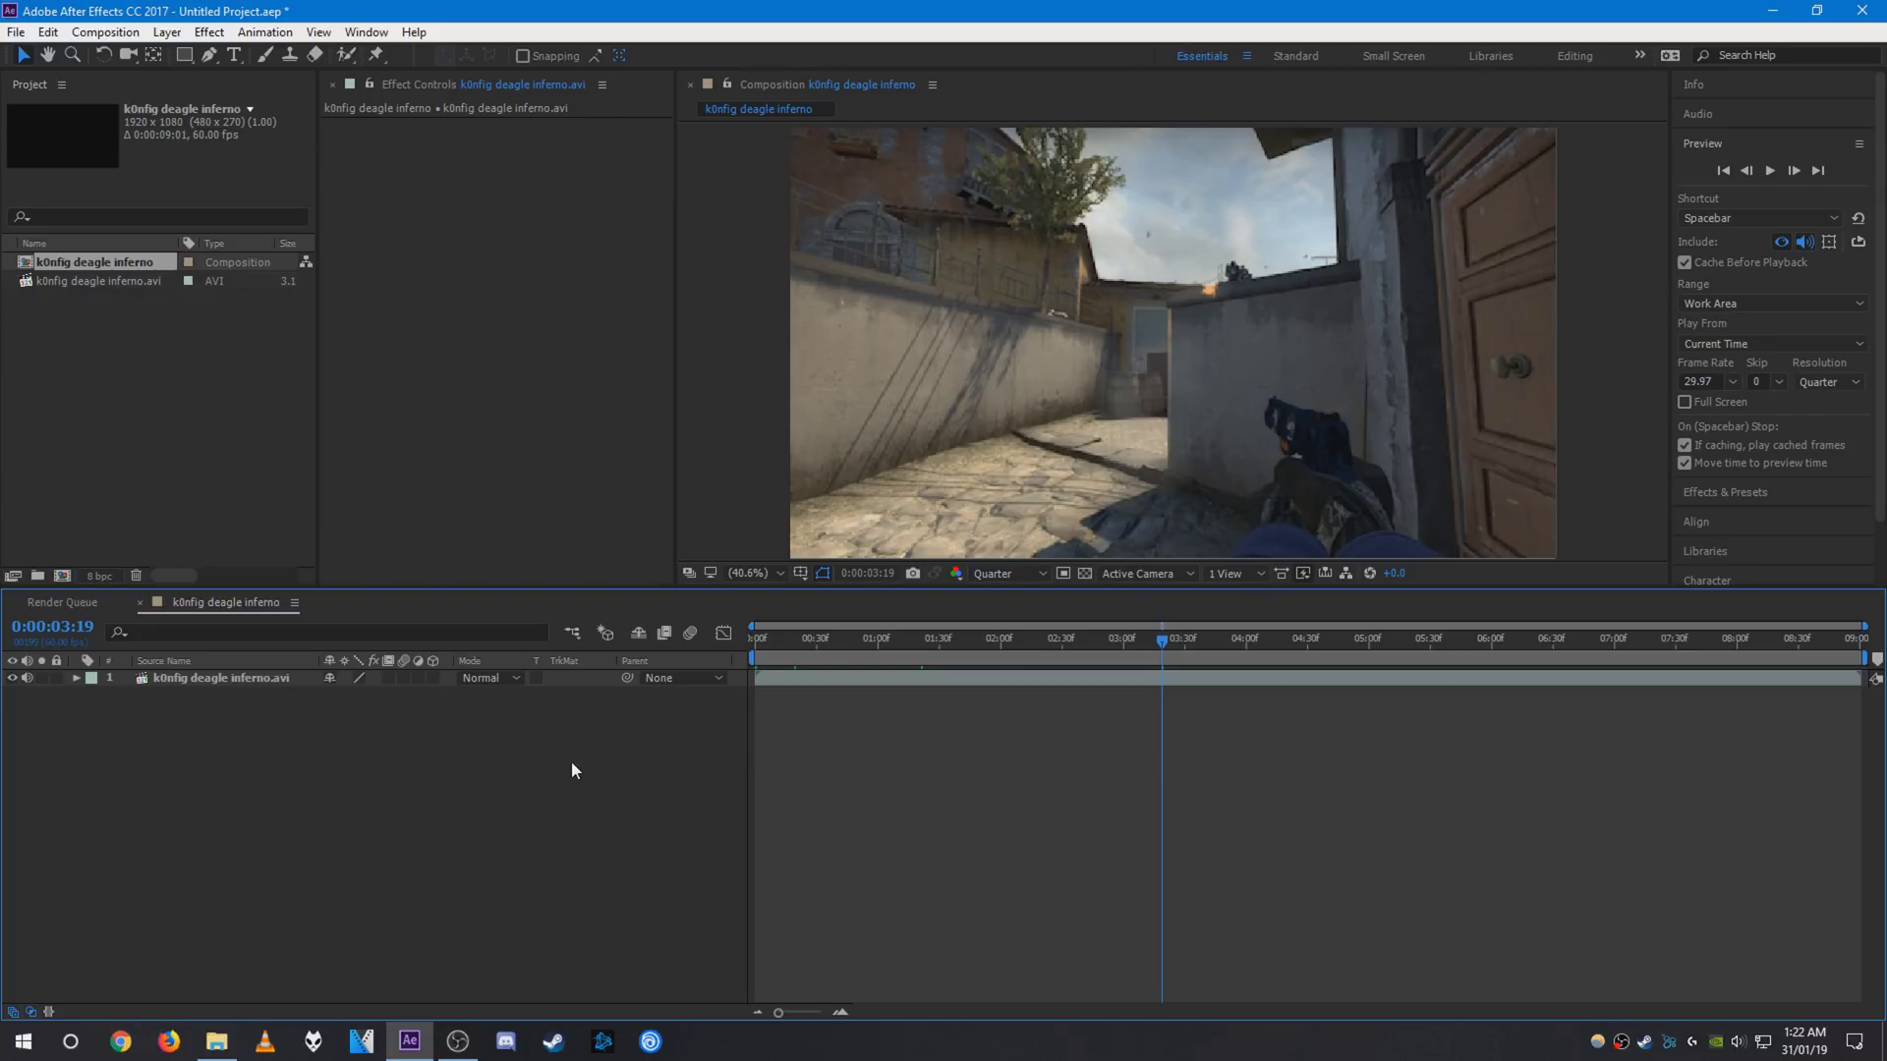
left_click(243, 679)
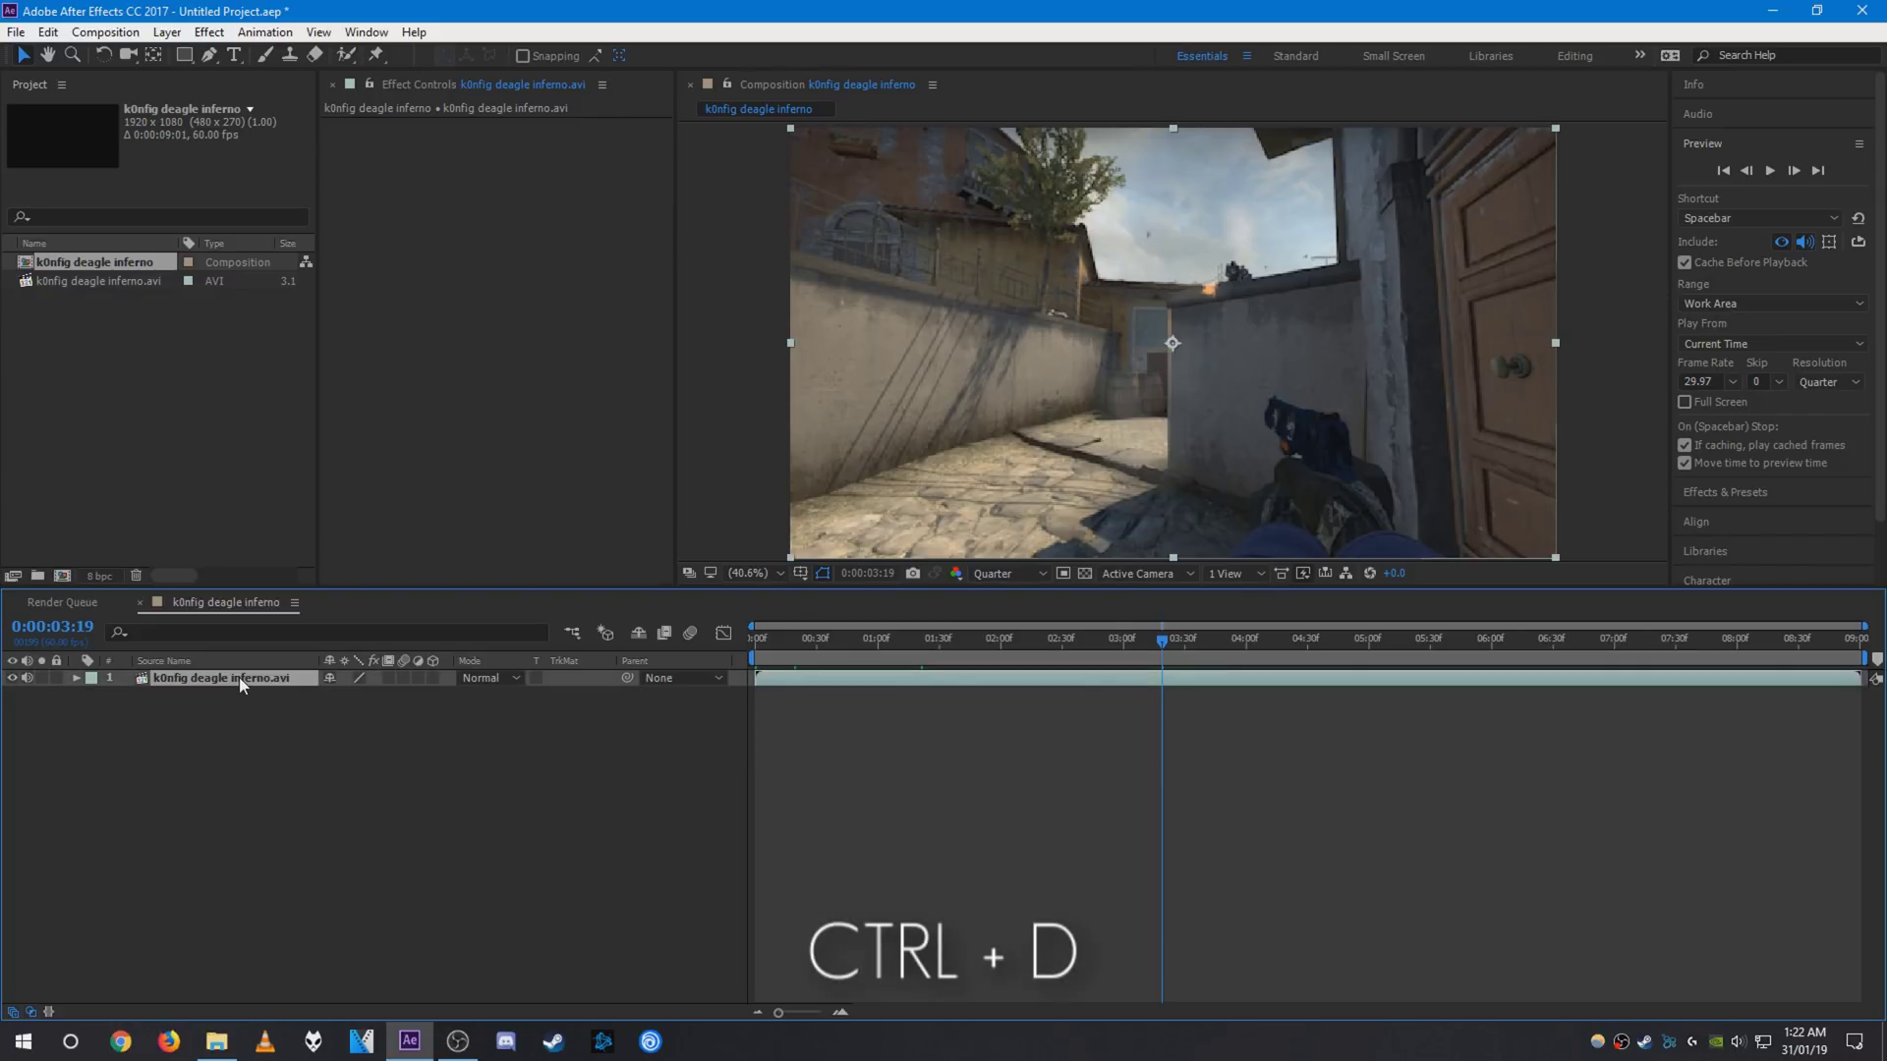
- Duplicate the clip layer and desaturate the top copy with Hue/Saturation at Master Saturation -100
key("ctrl+d")
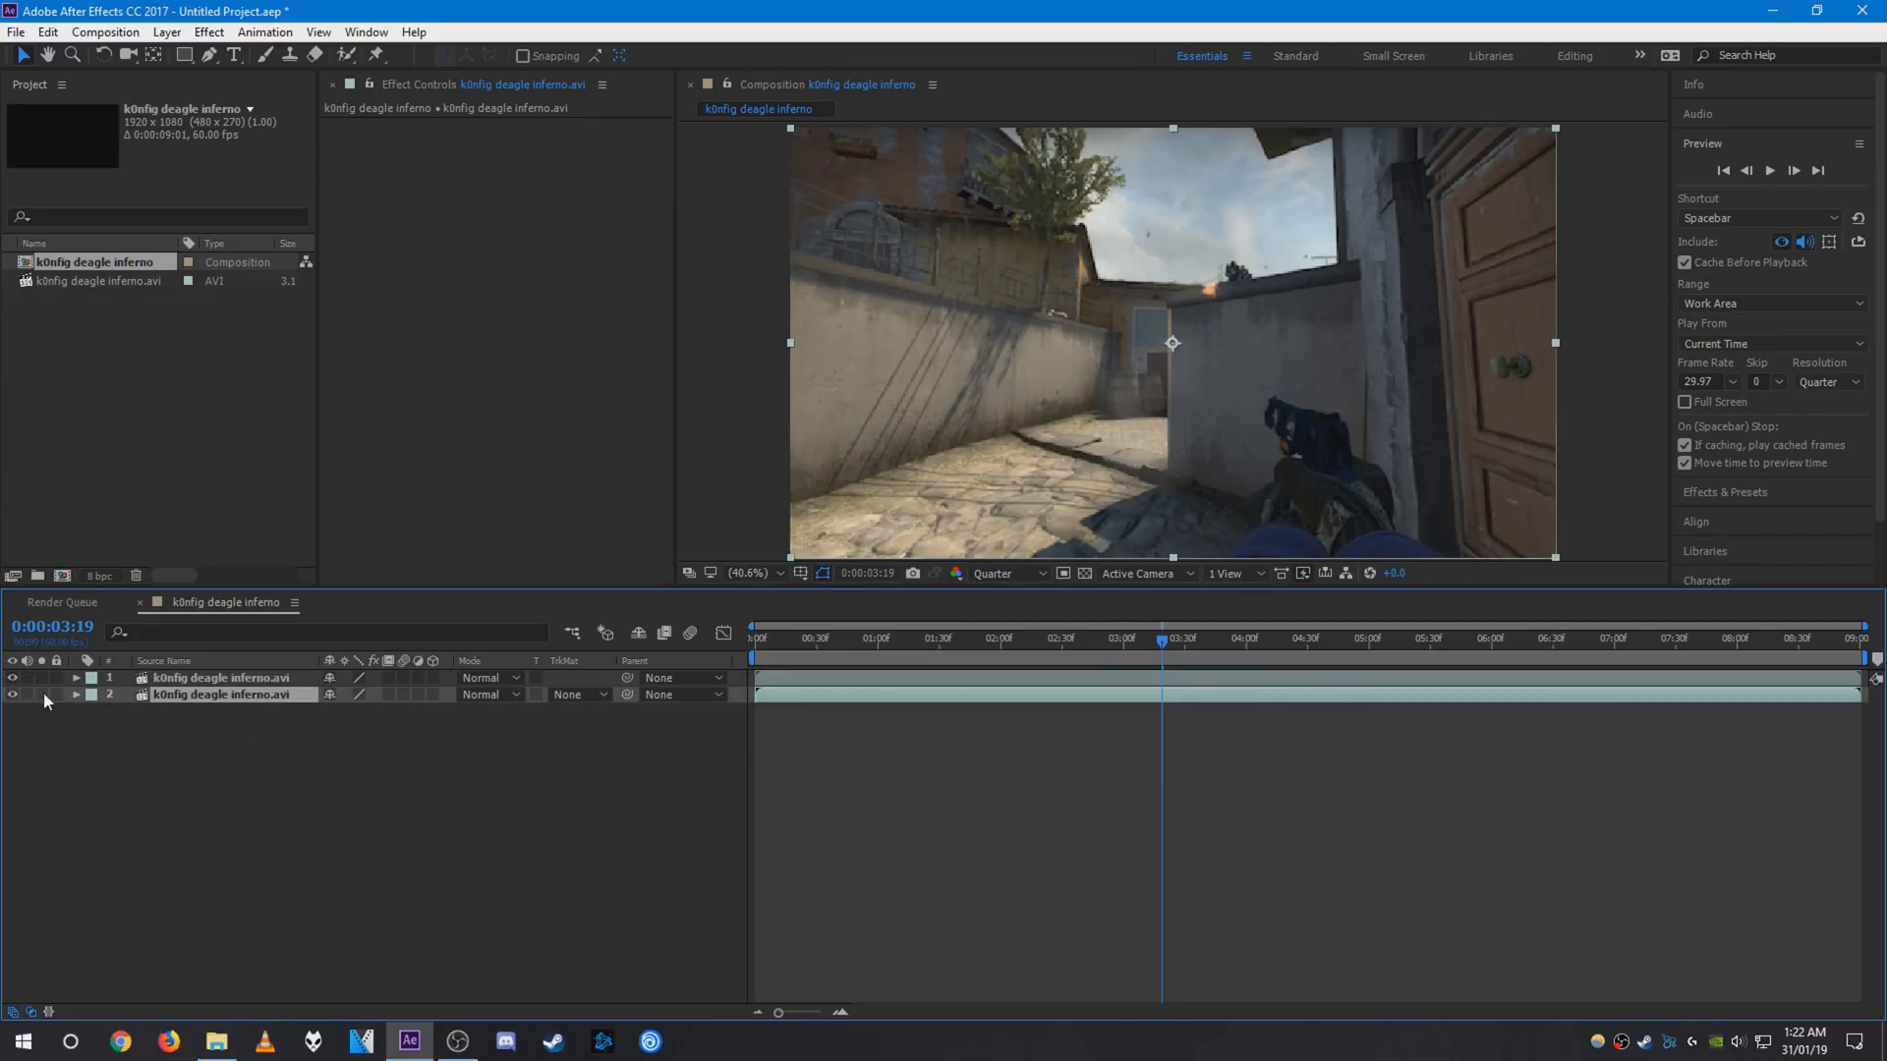
left_click(254, 680)
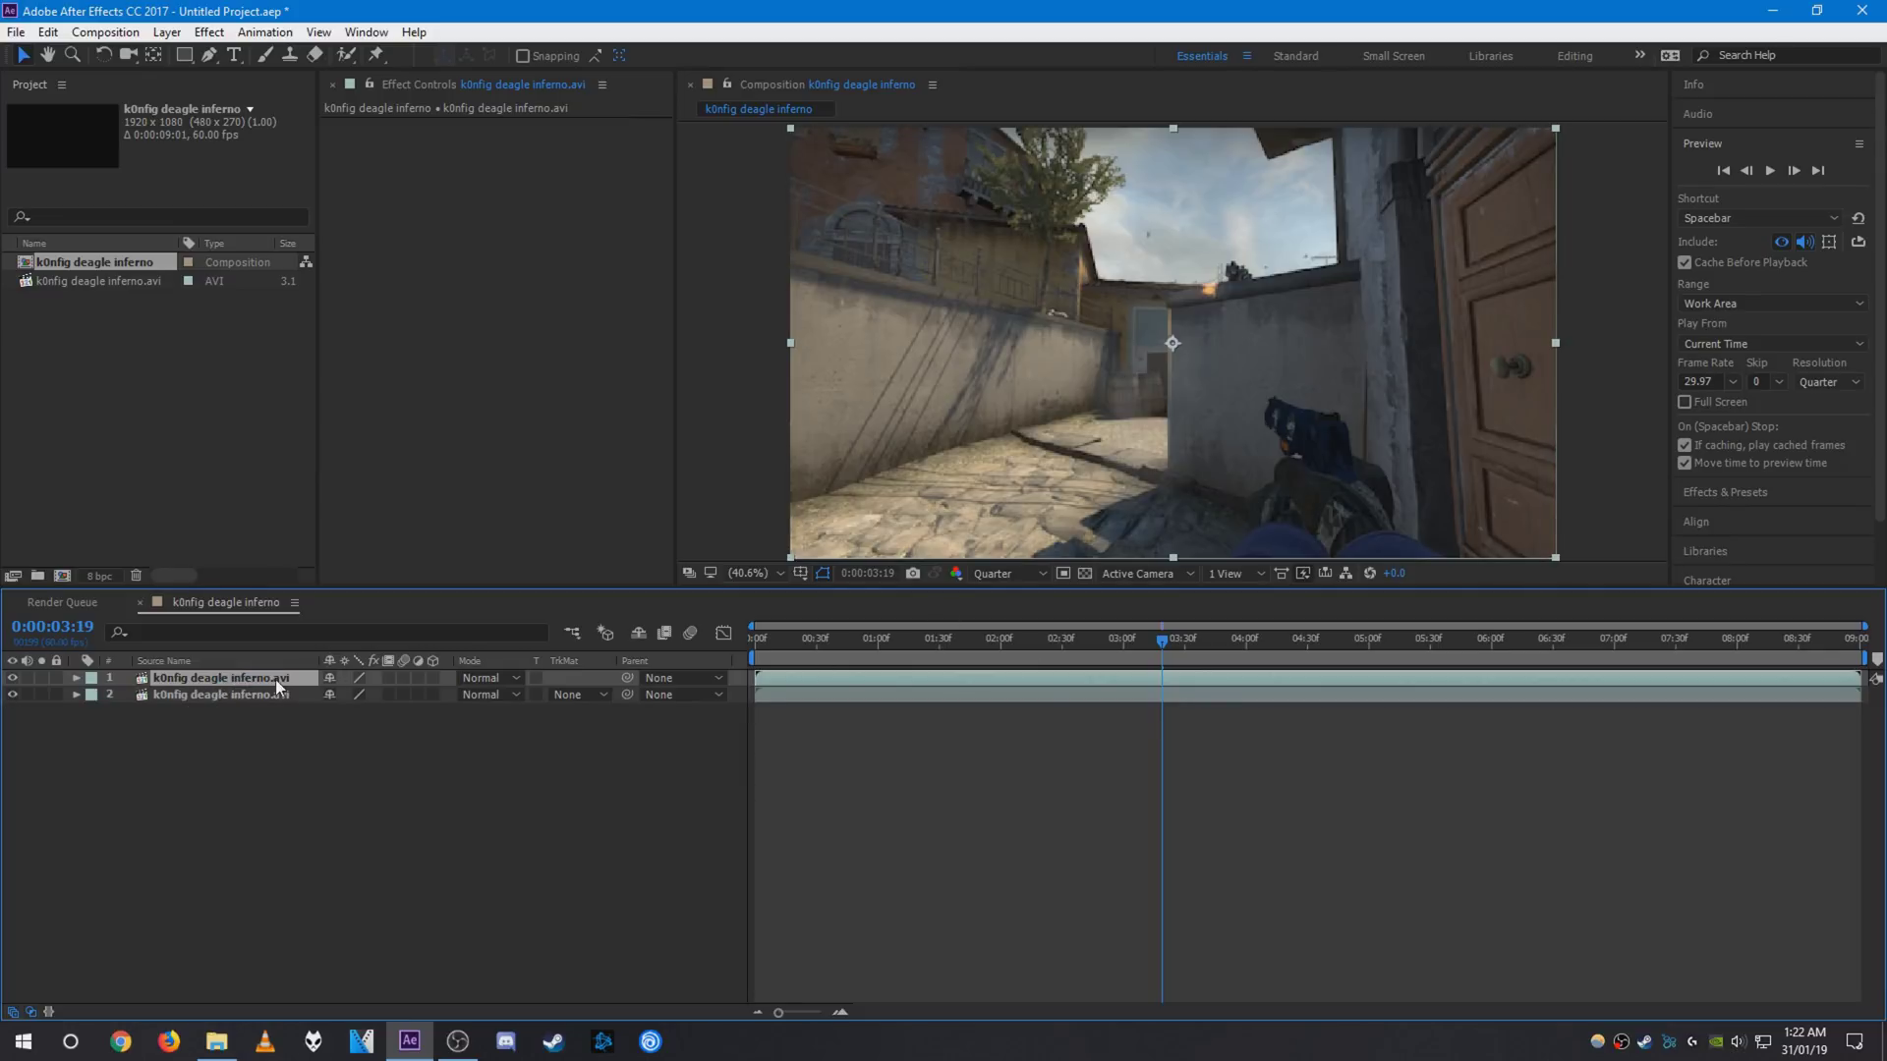
key("ctrl+space")
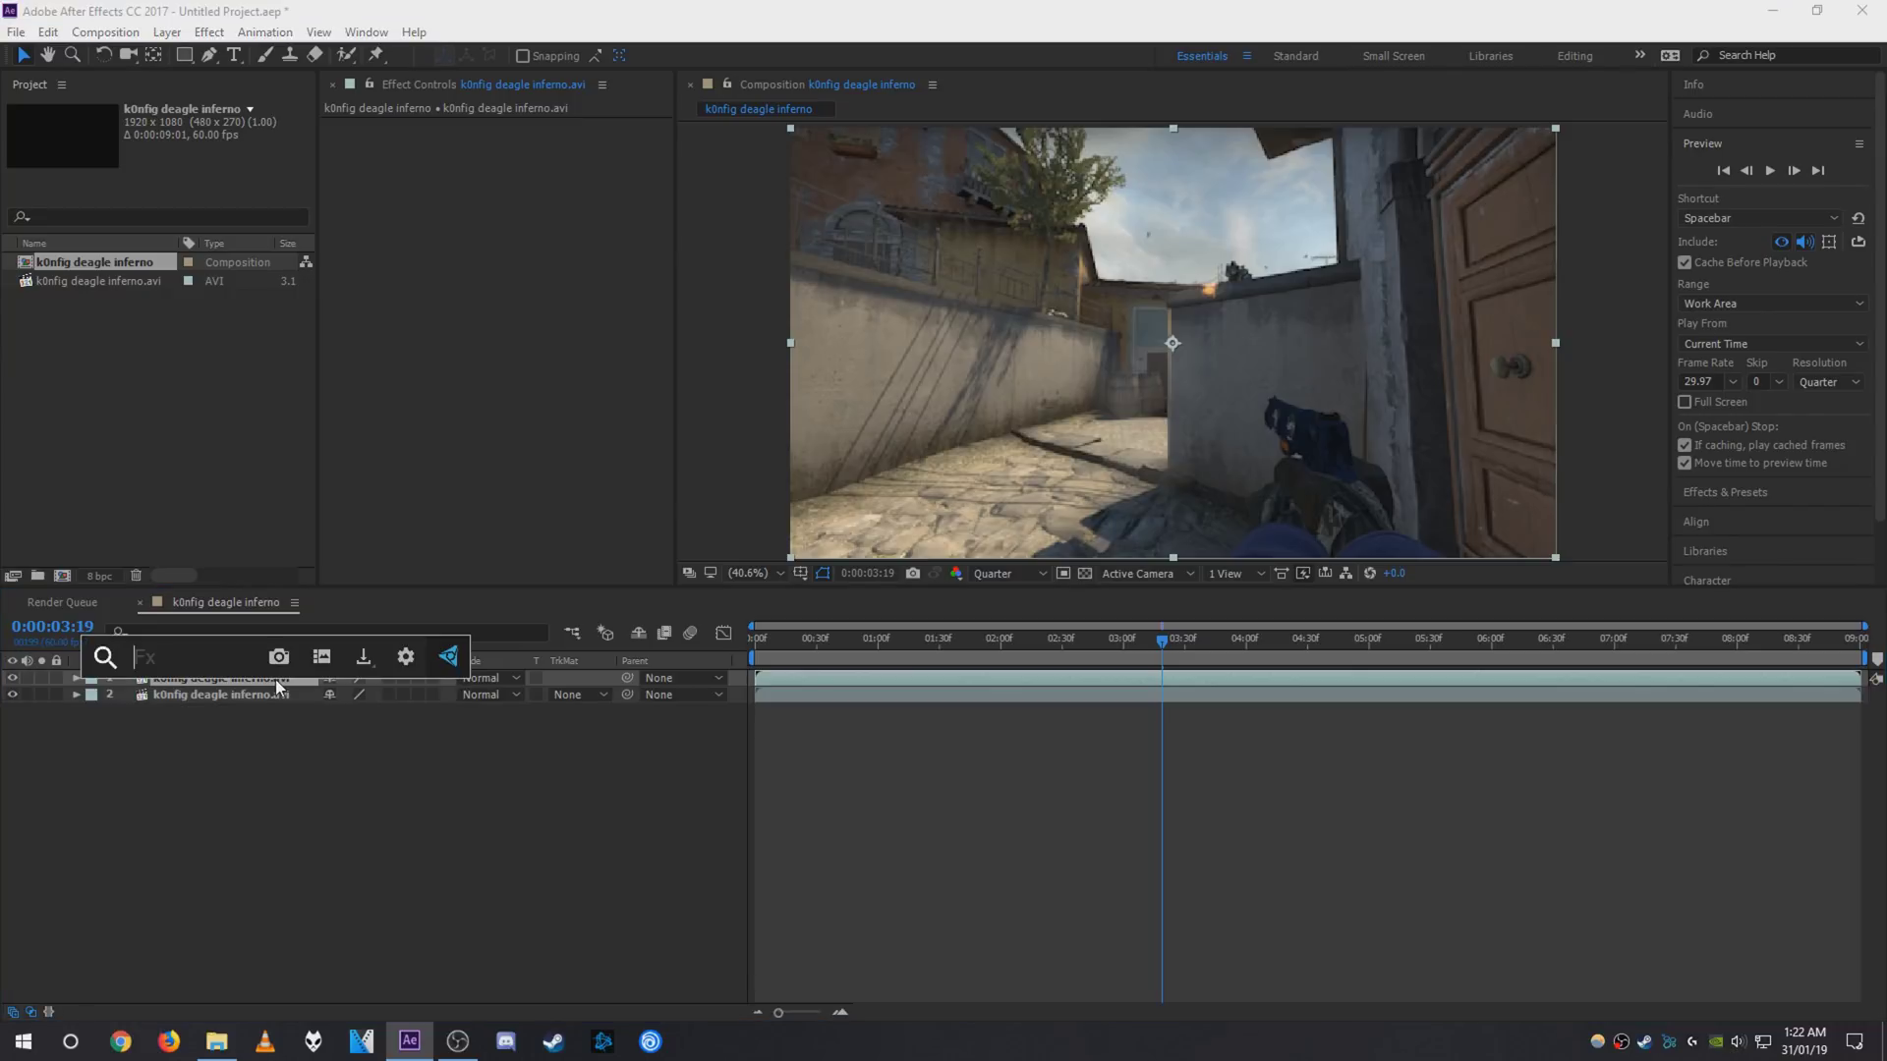
type("hue")
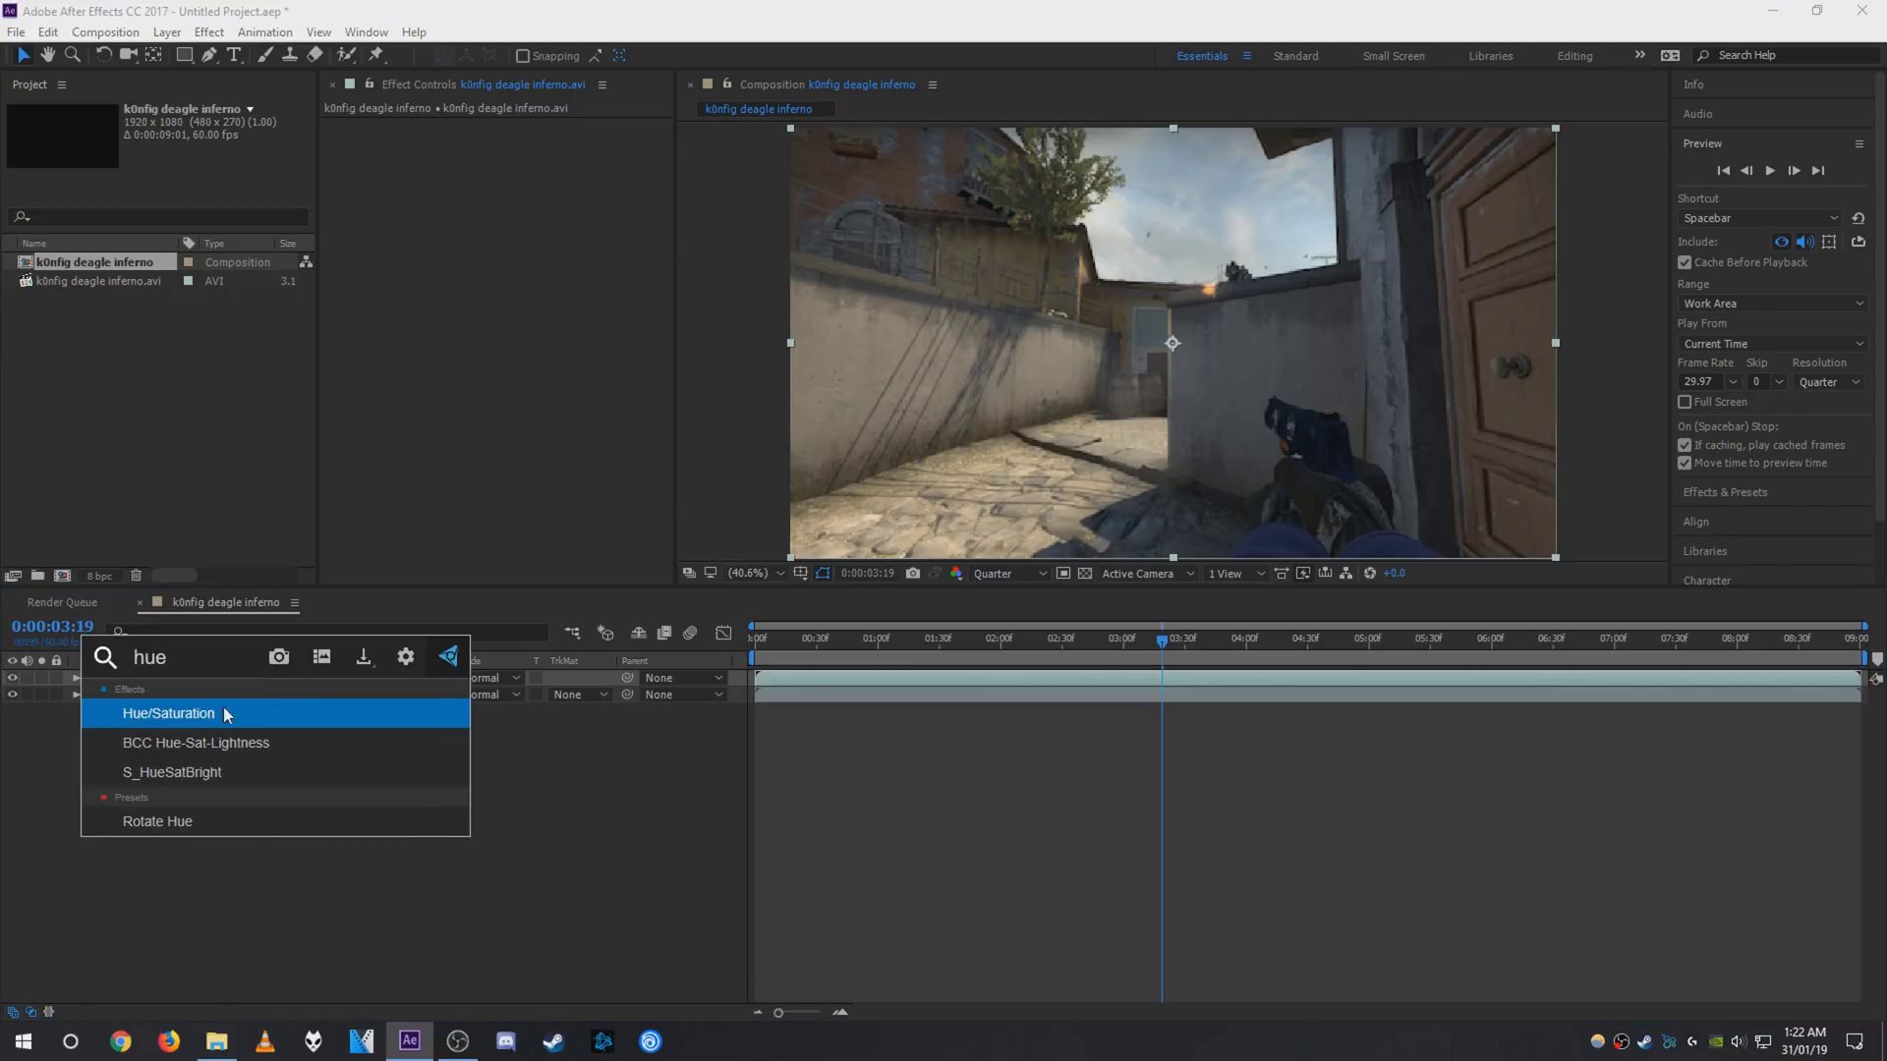
left_click(226, 713)
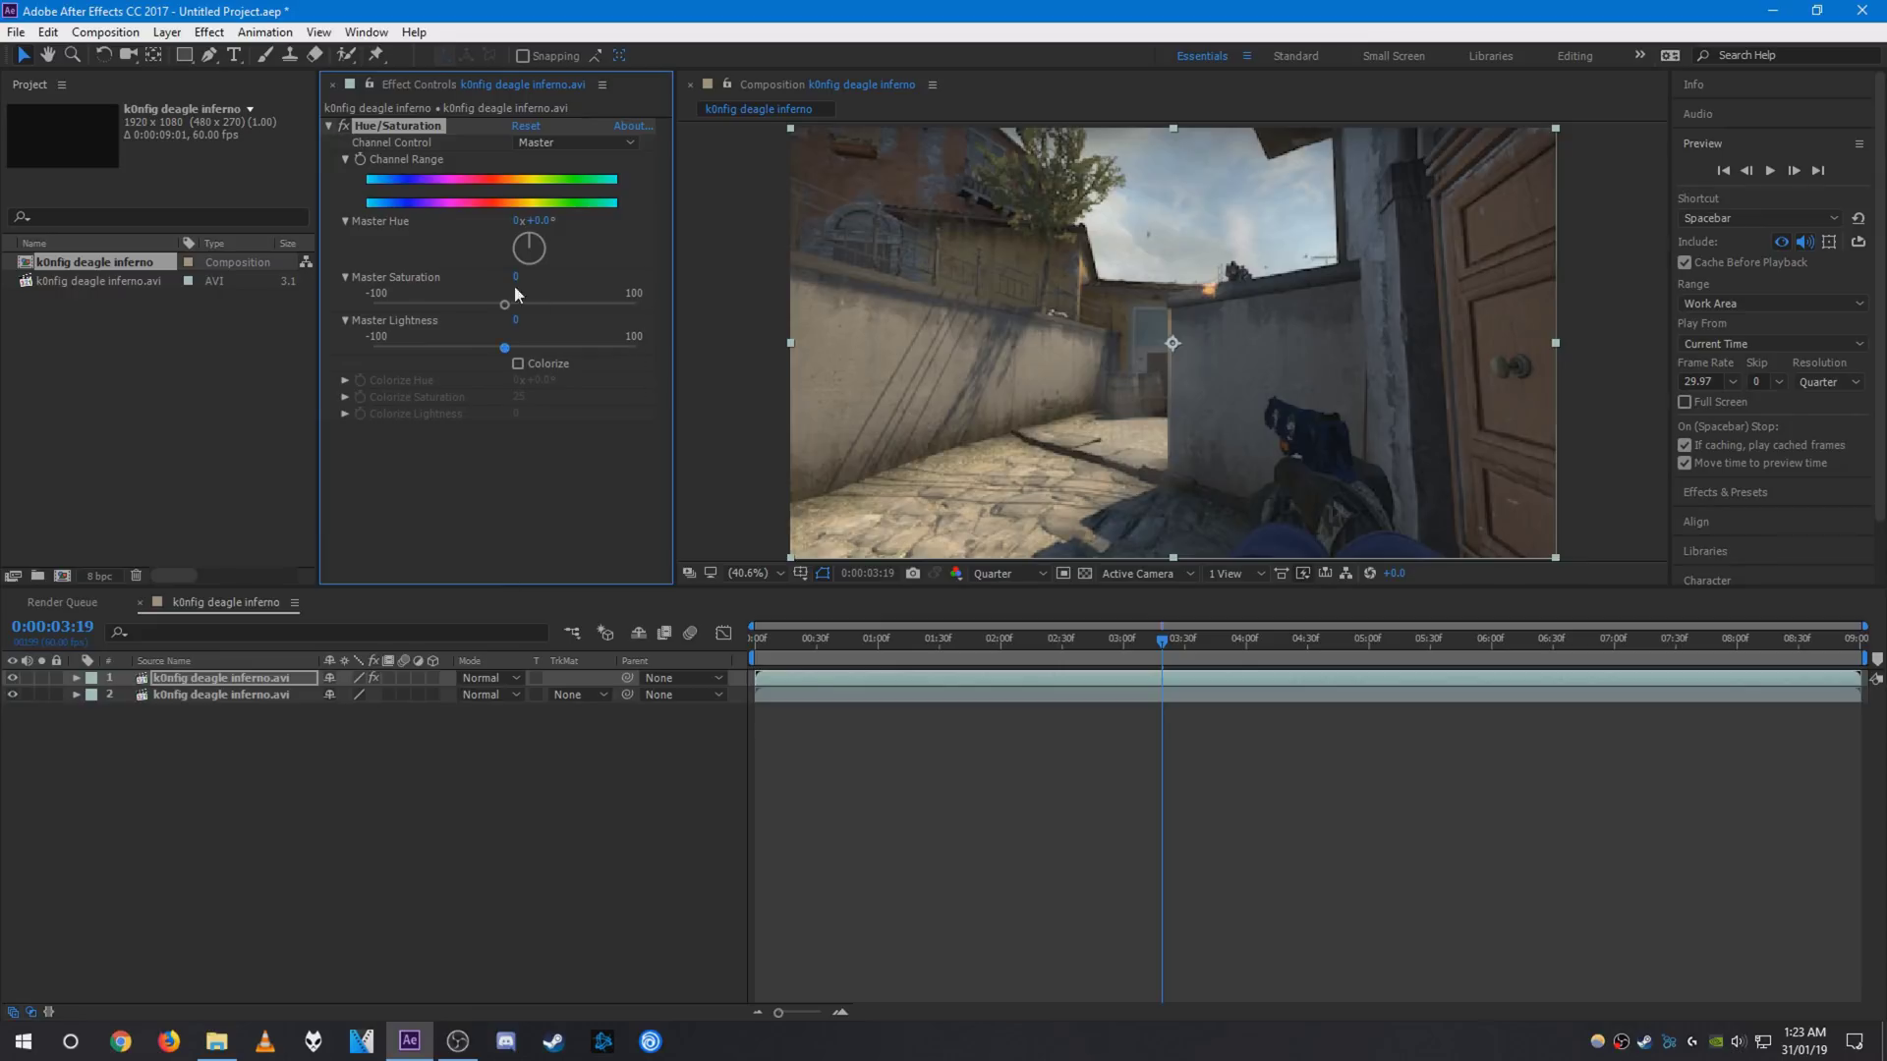
left_click_drag(505, 303, 303, 306)
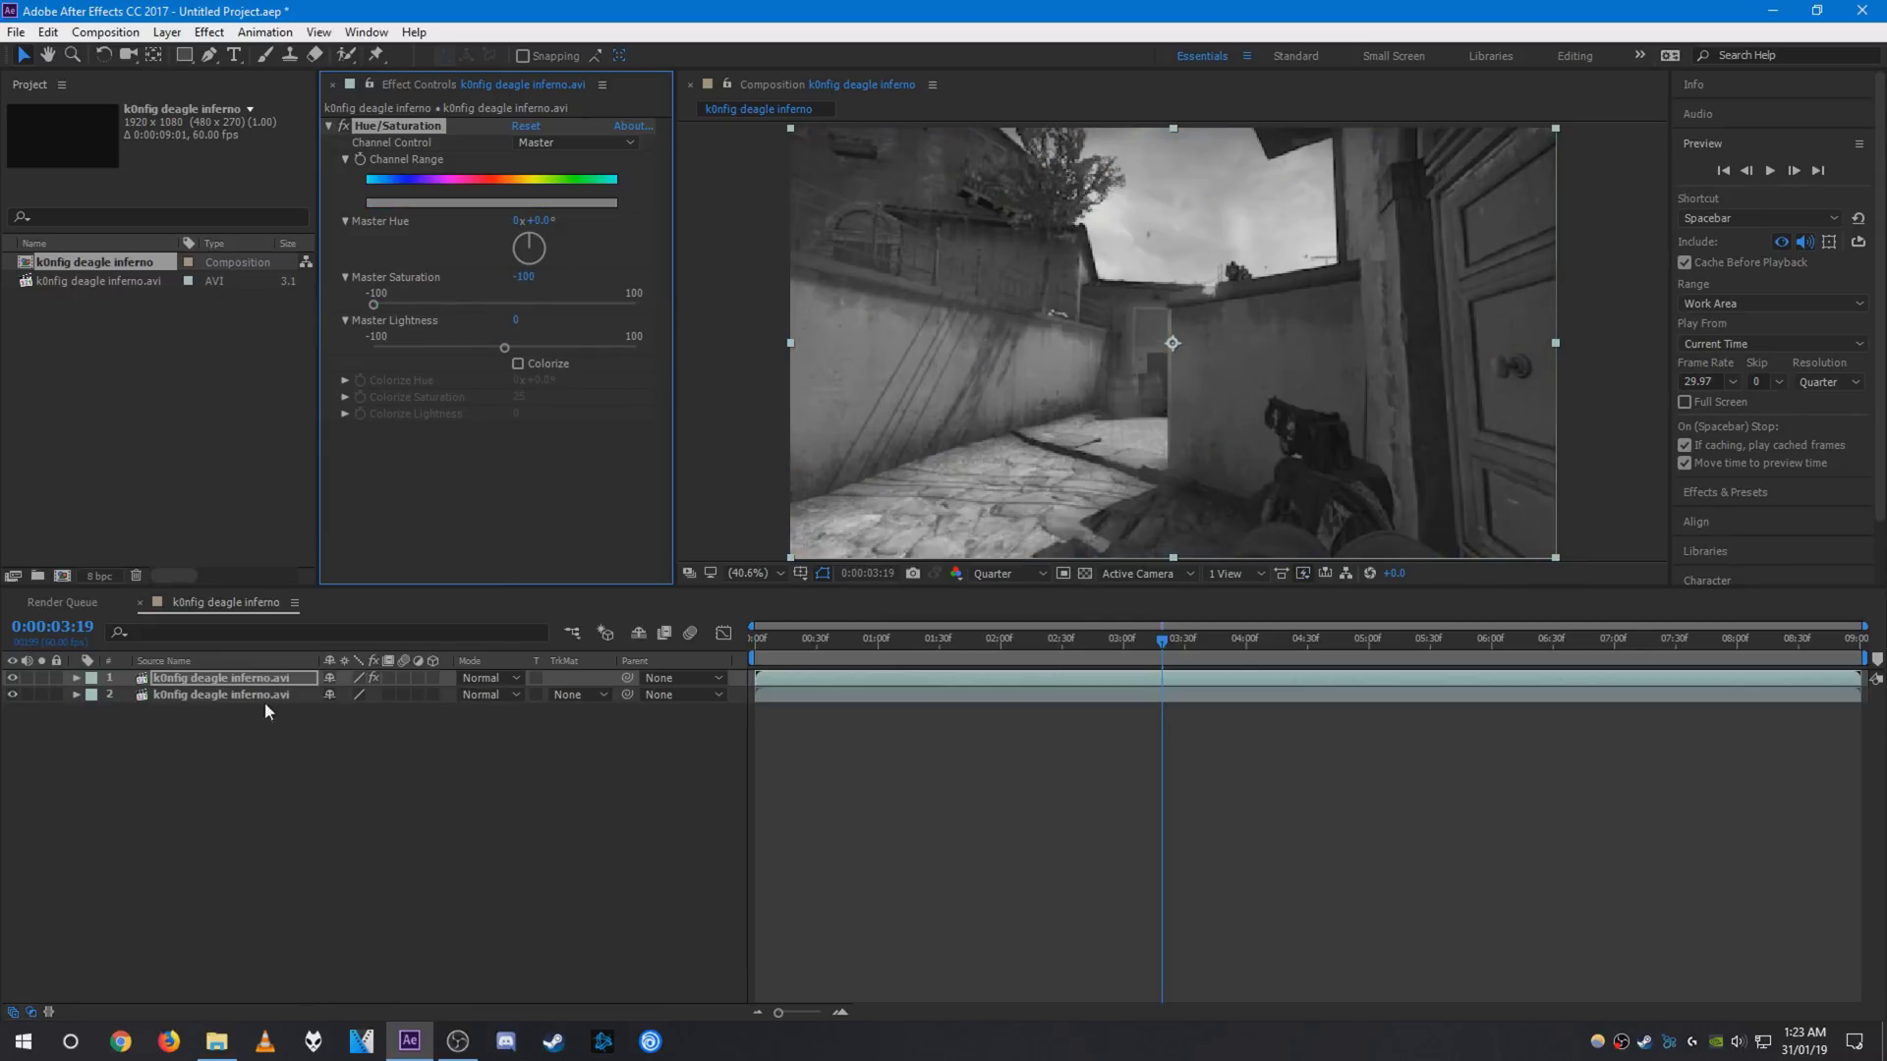
left_click(258, 677)
key("ctrl+space")
type("lev")
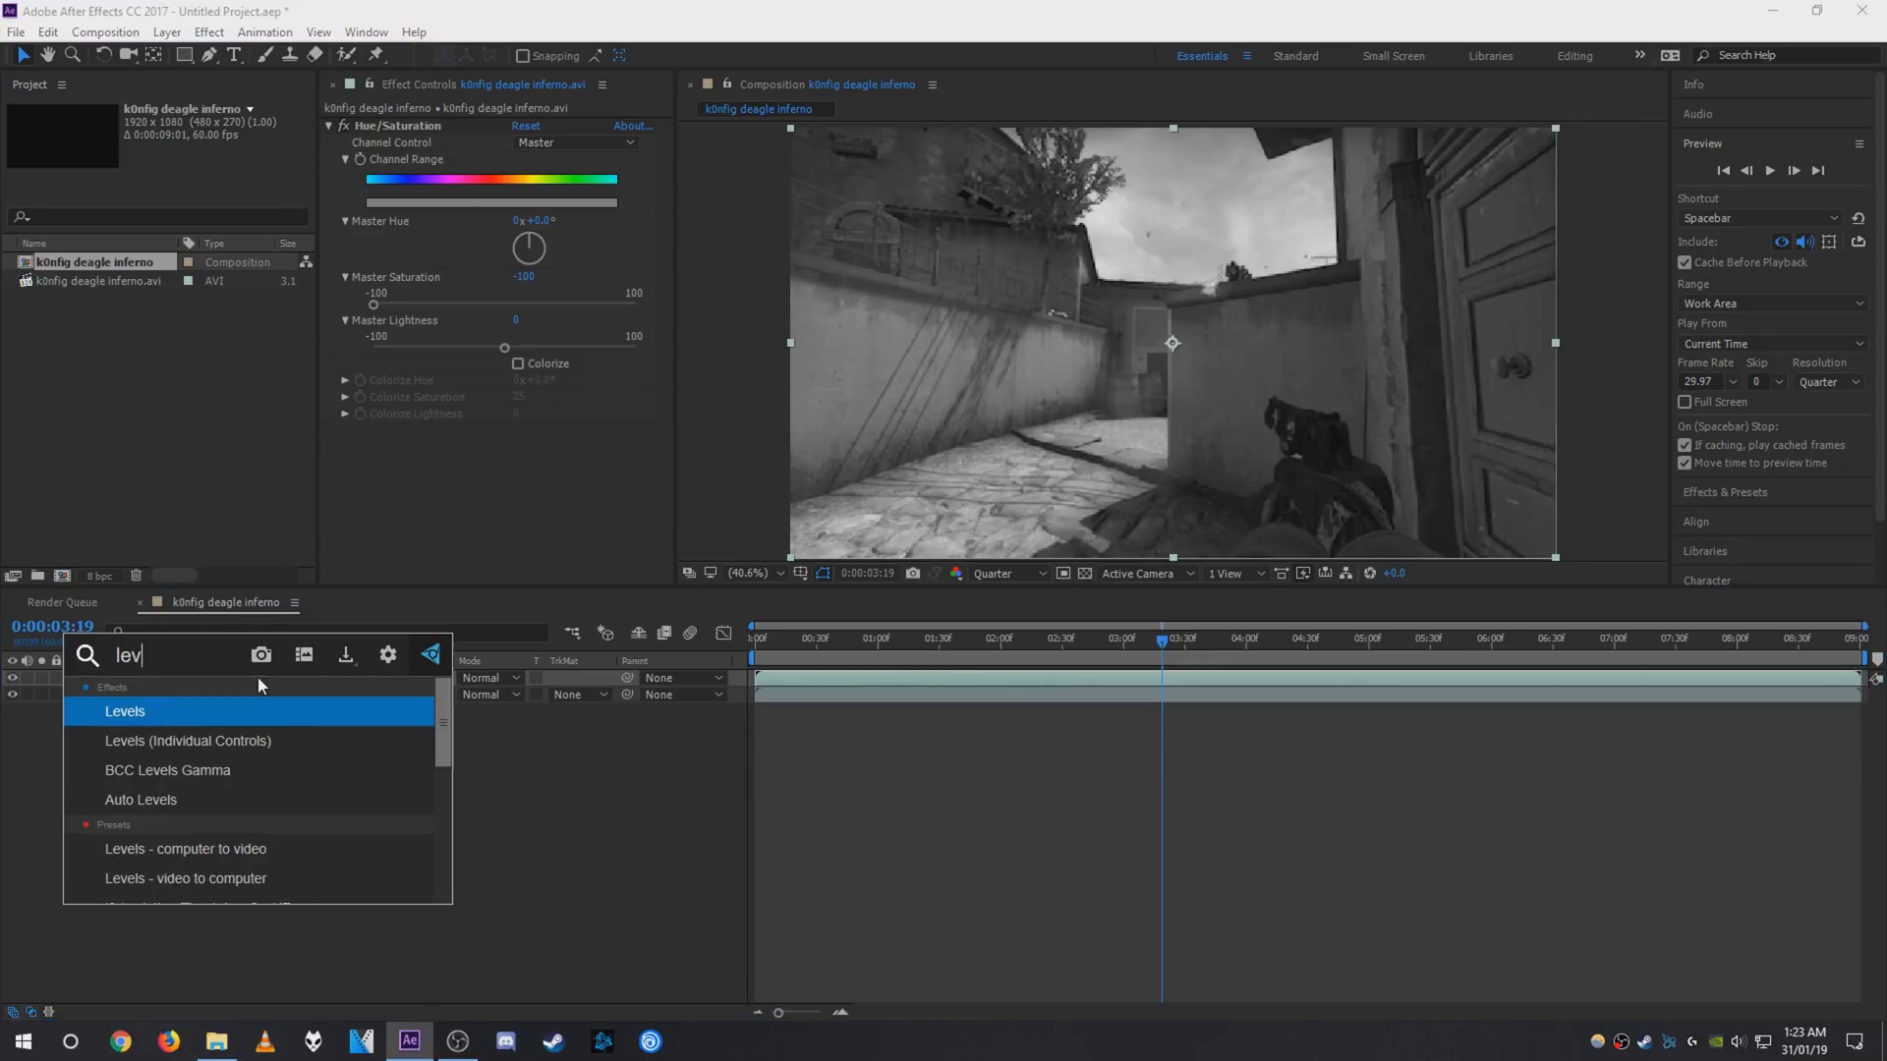
type("els")
- Add Levels to the greyscale layer with Input Black raised to about 196 so only the sky stays bright
left_click(195, 717)
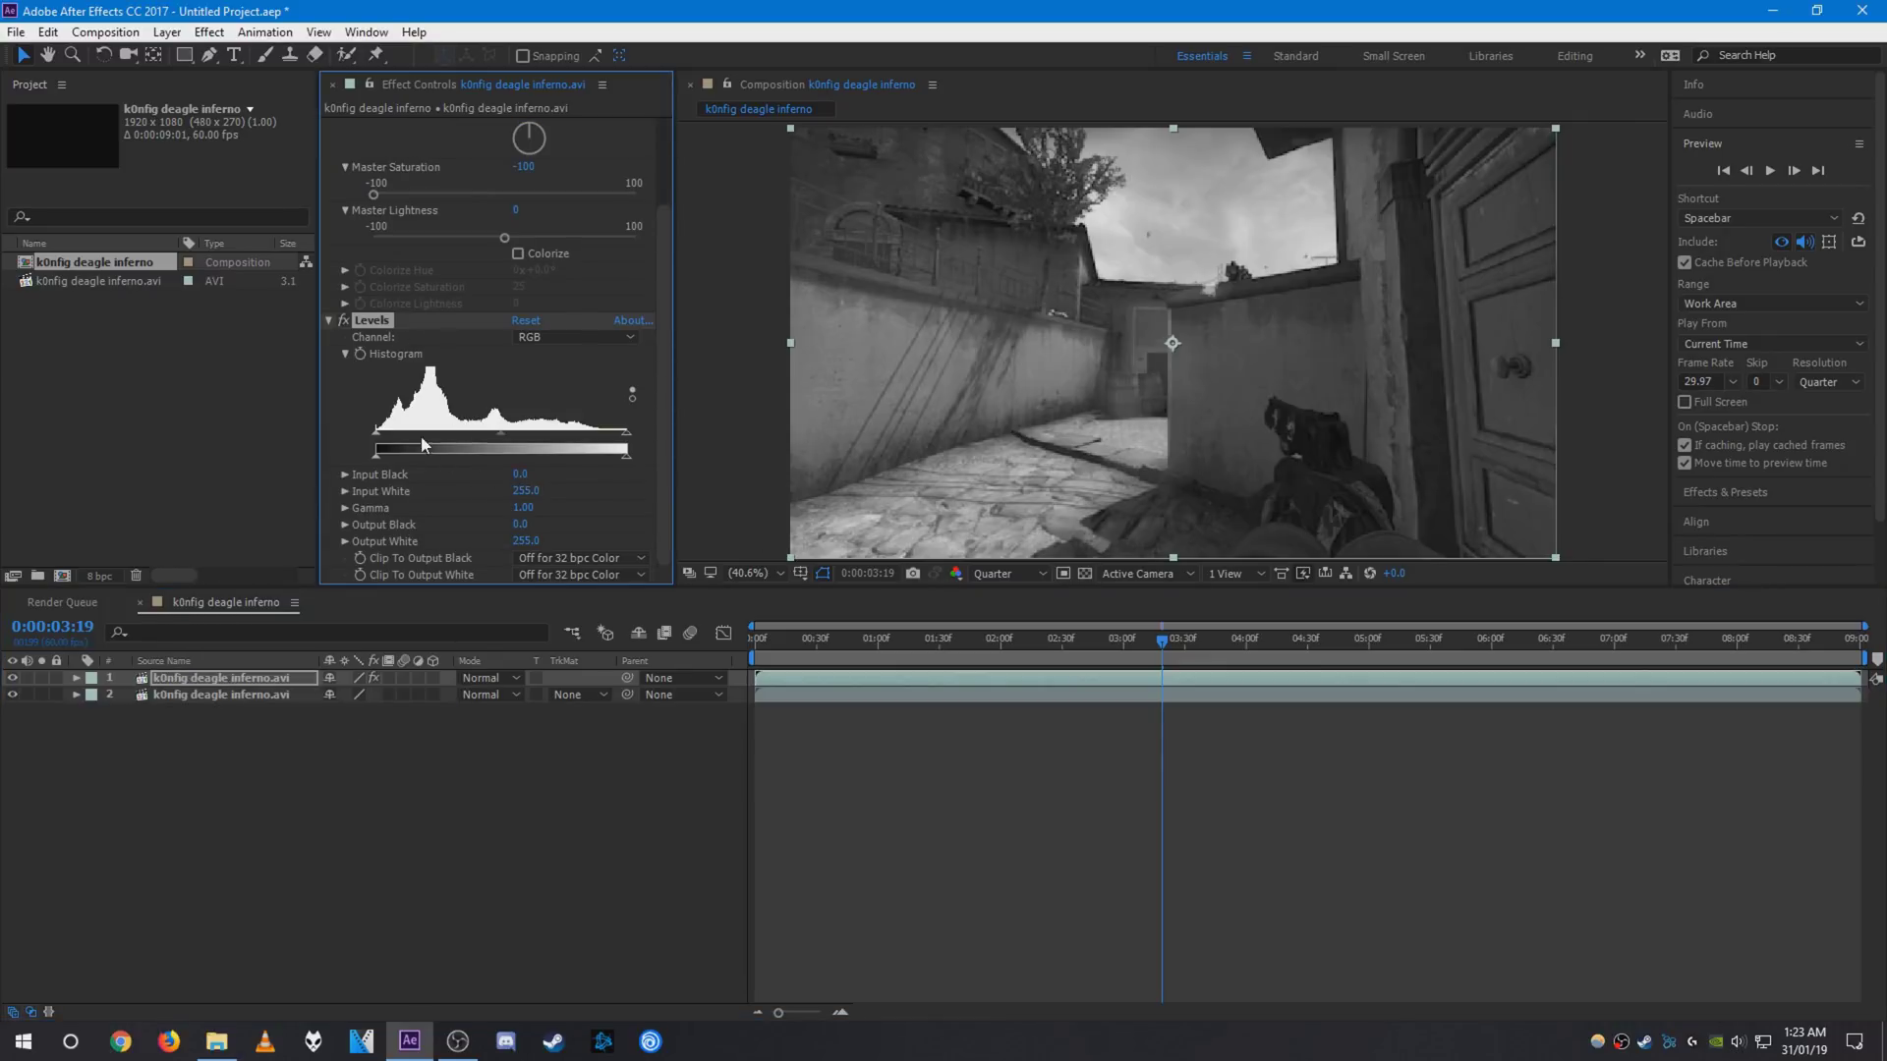
left_click_drag(520, 475, 584, 476)
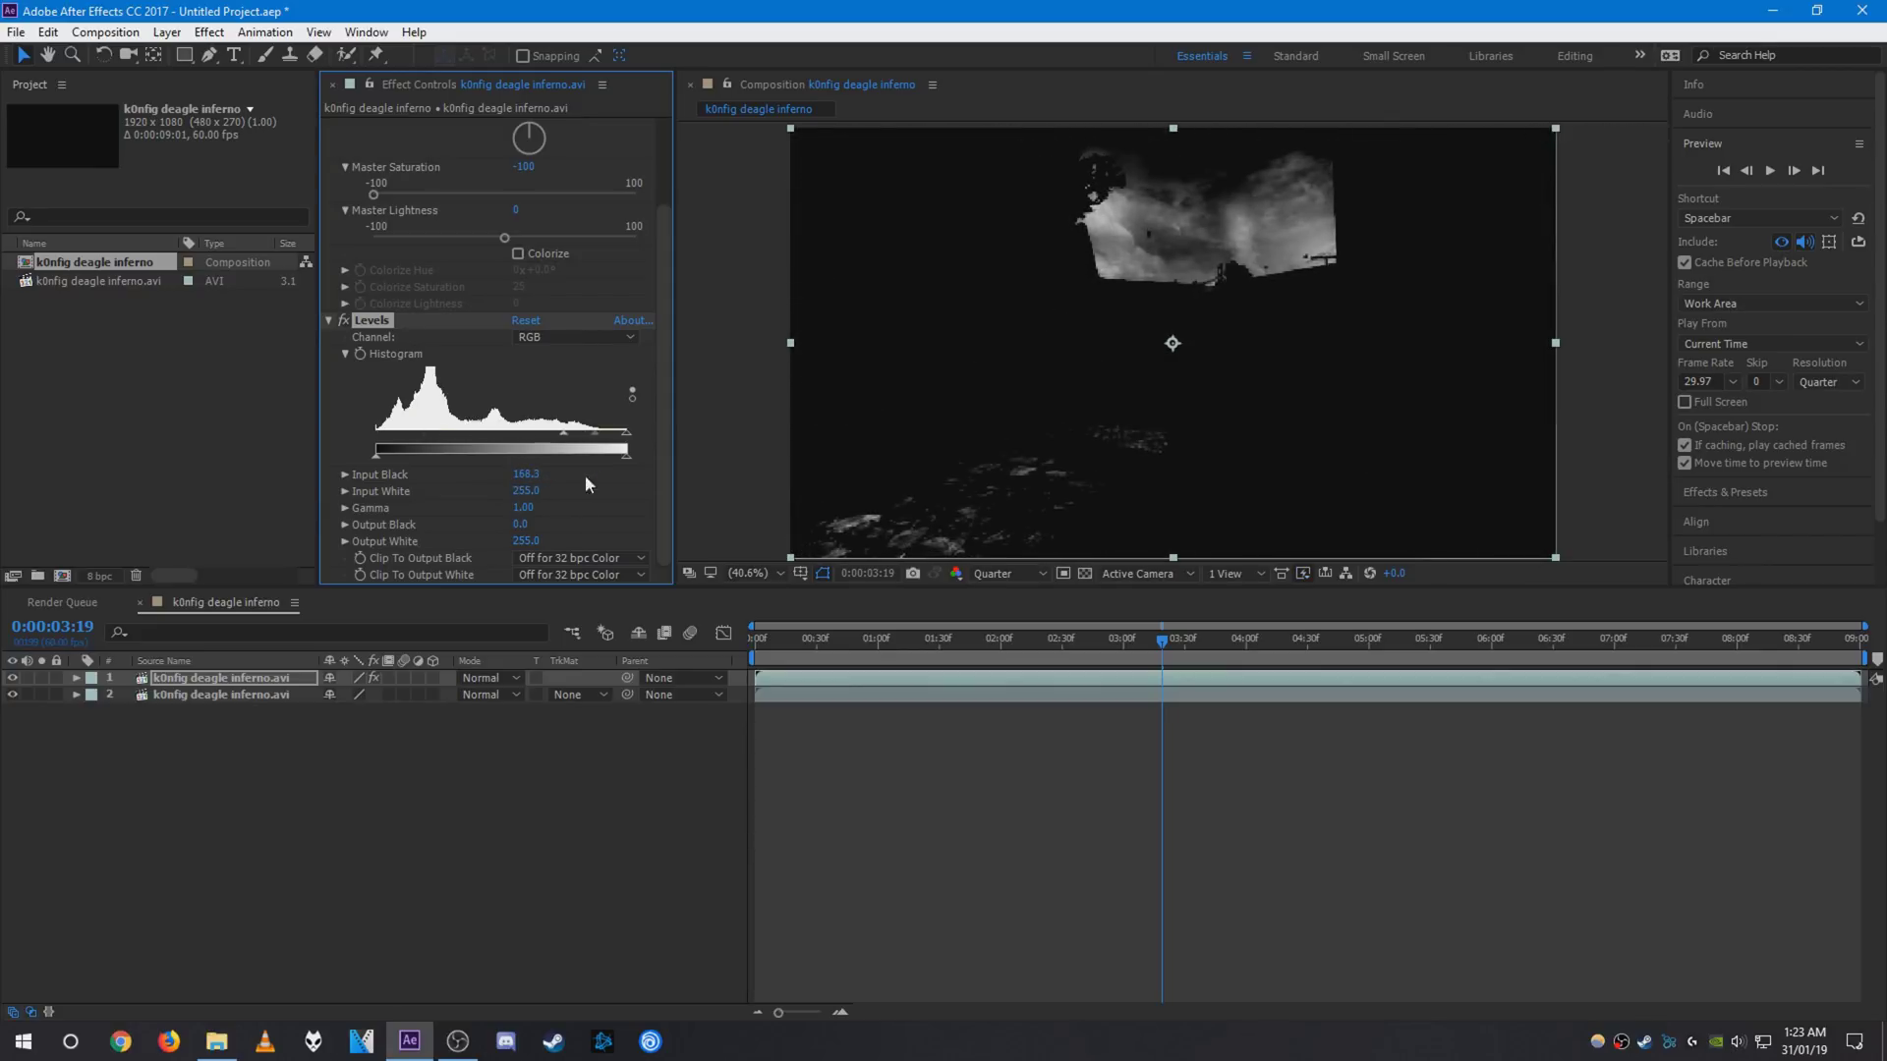
left_click_drag(1221, 639, 1385, 646)
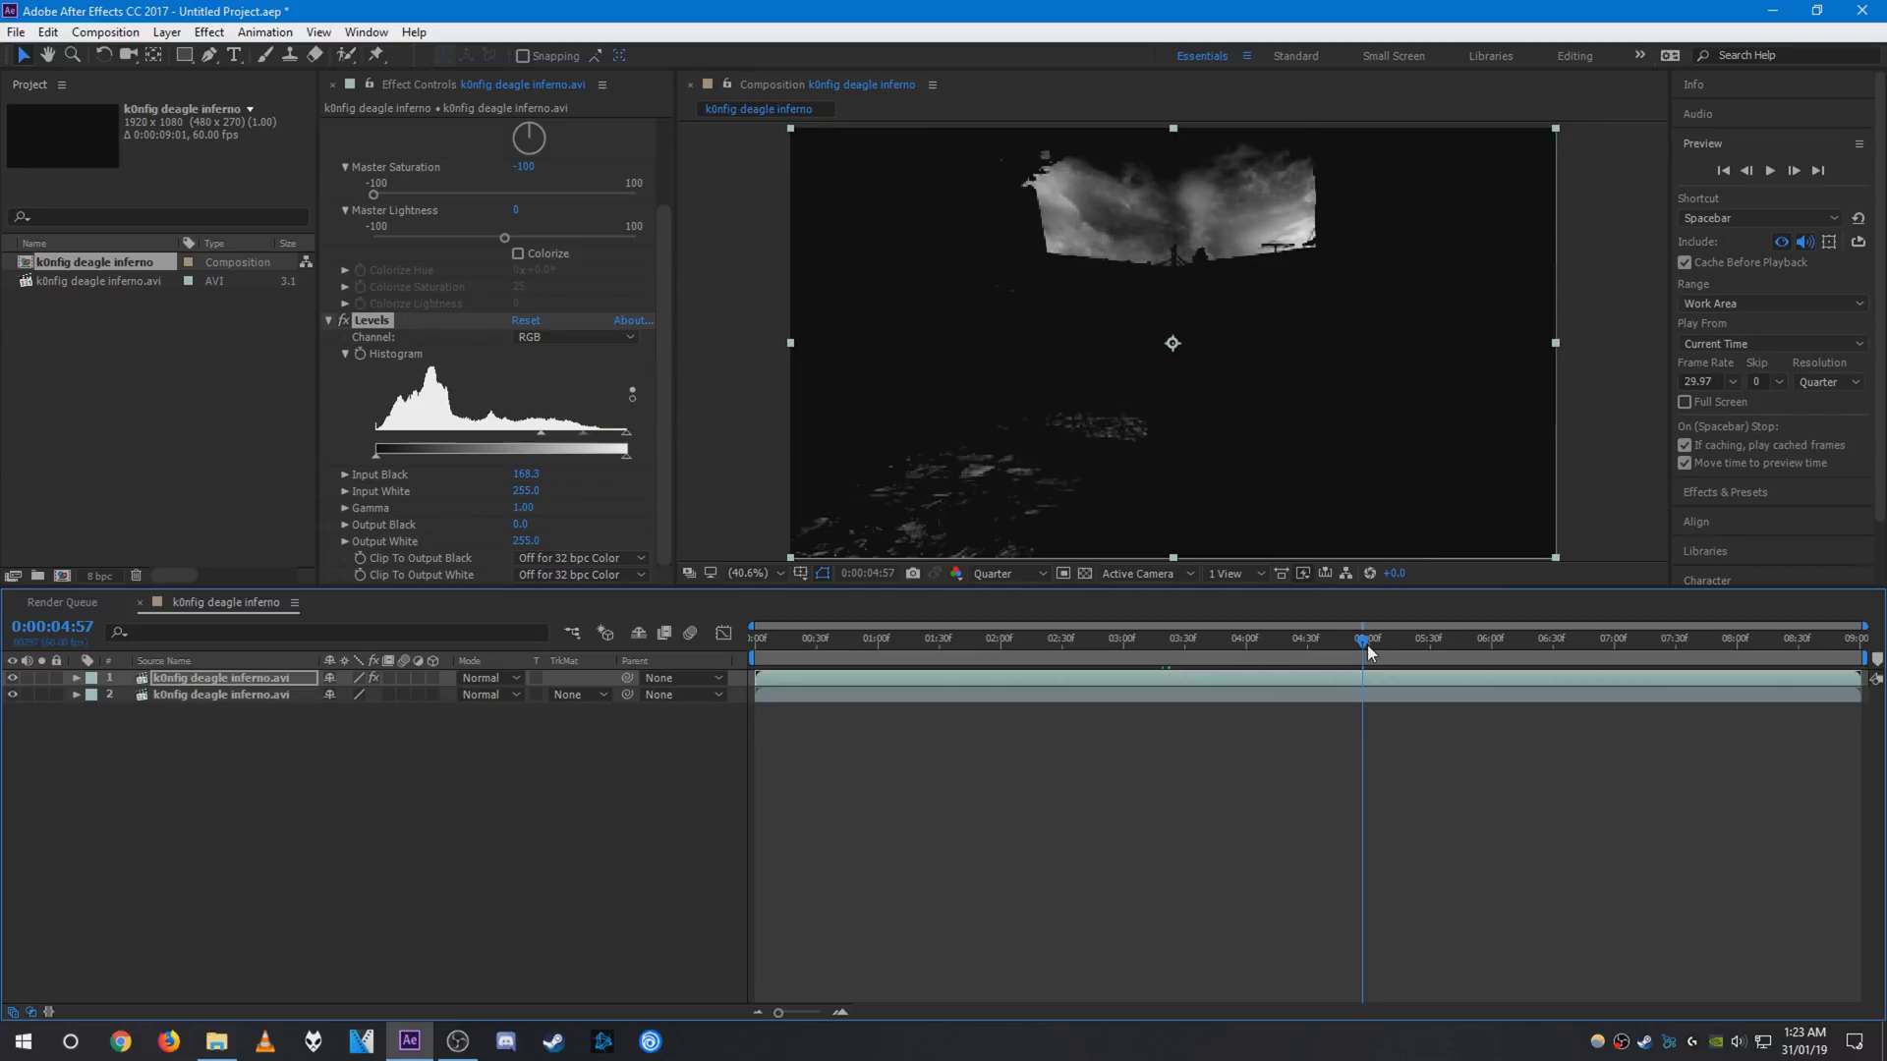
left_click_drag(525, 476, 517, 475)
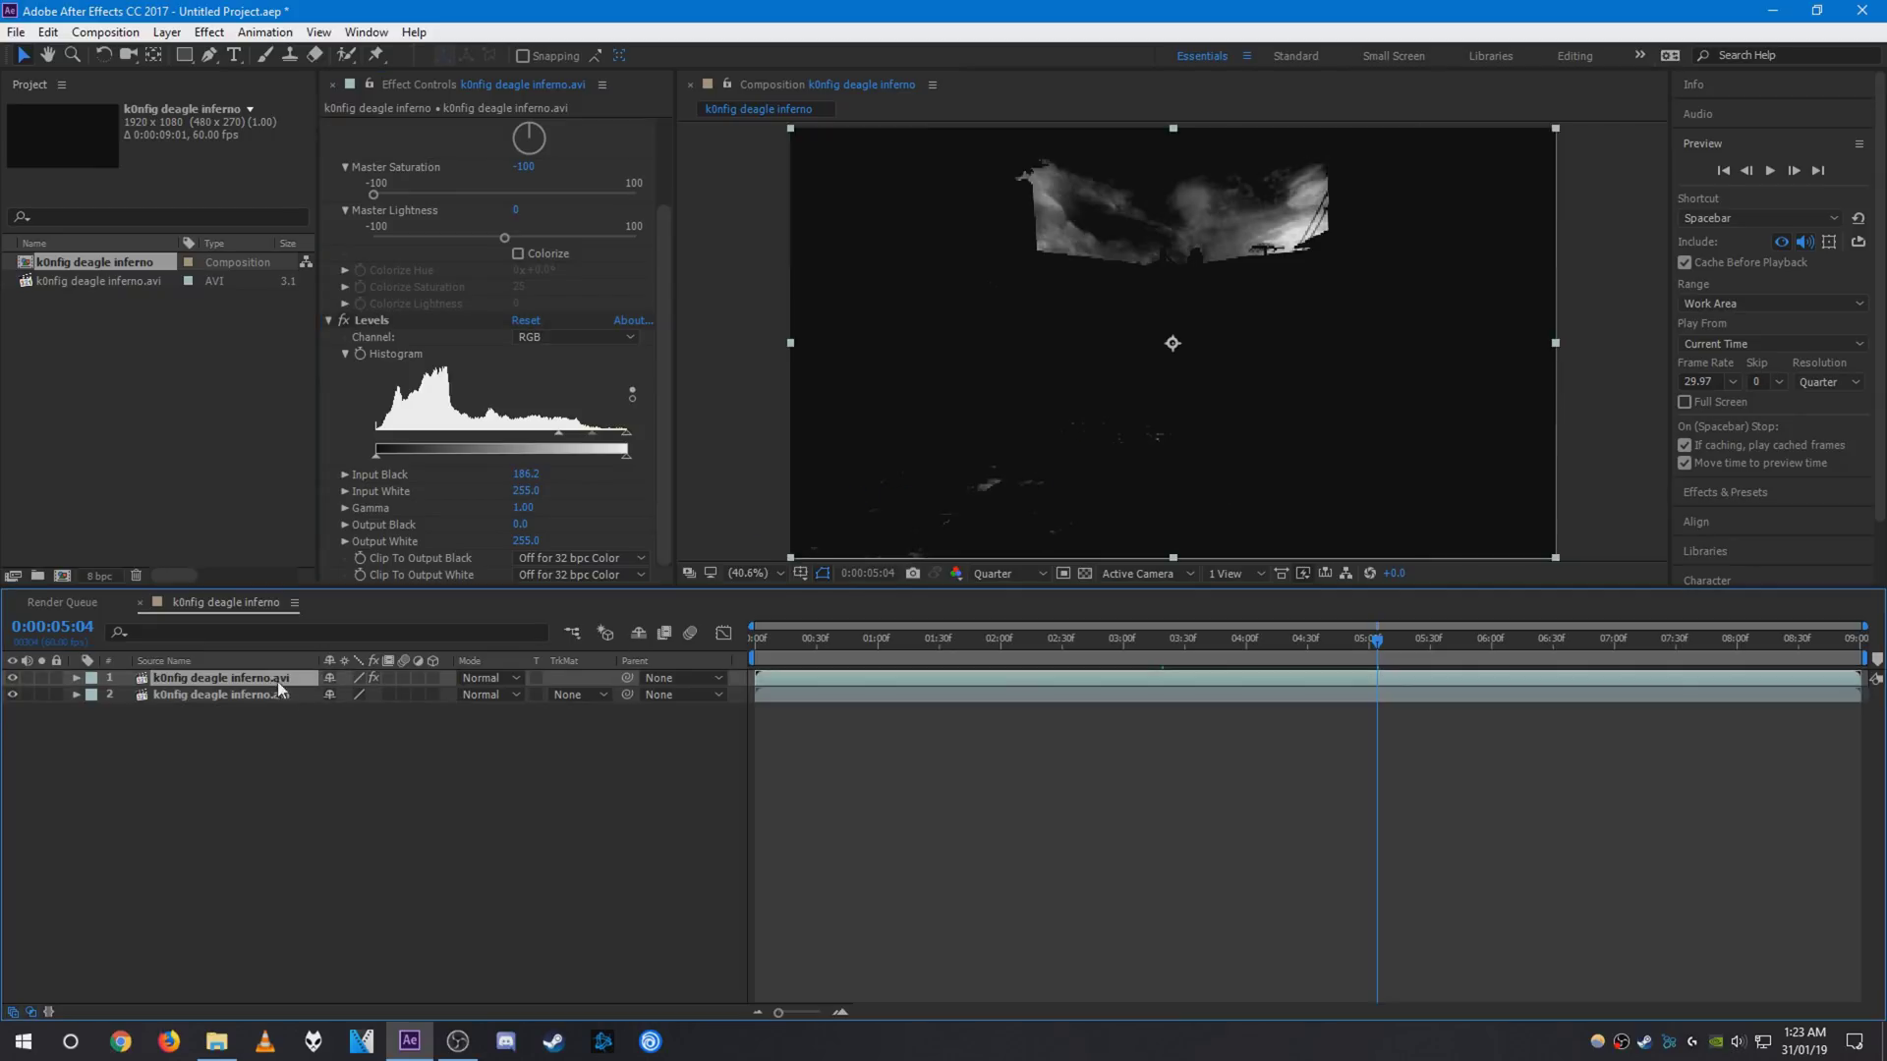
left_click(389, 732)
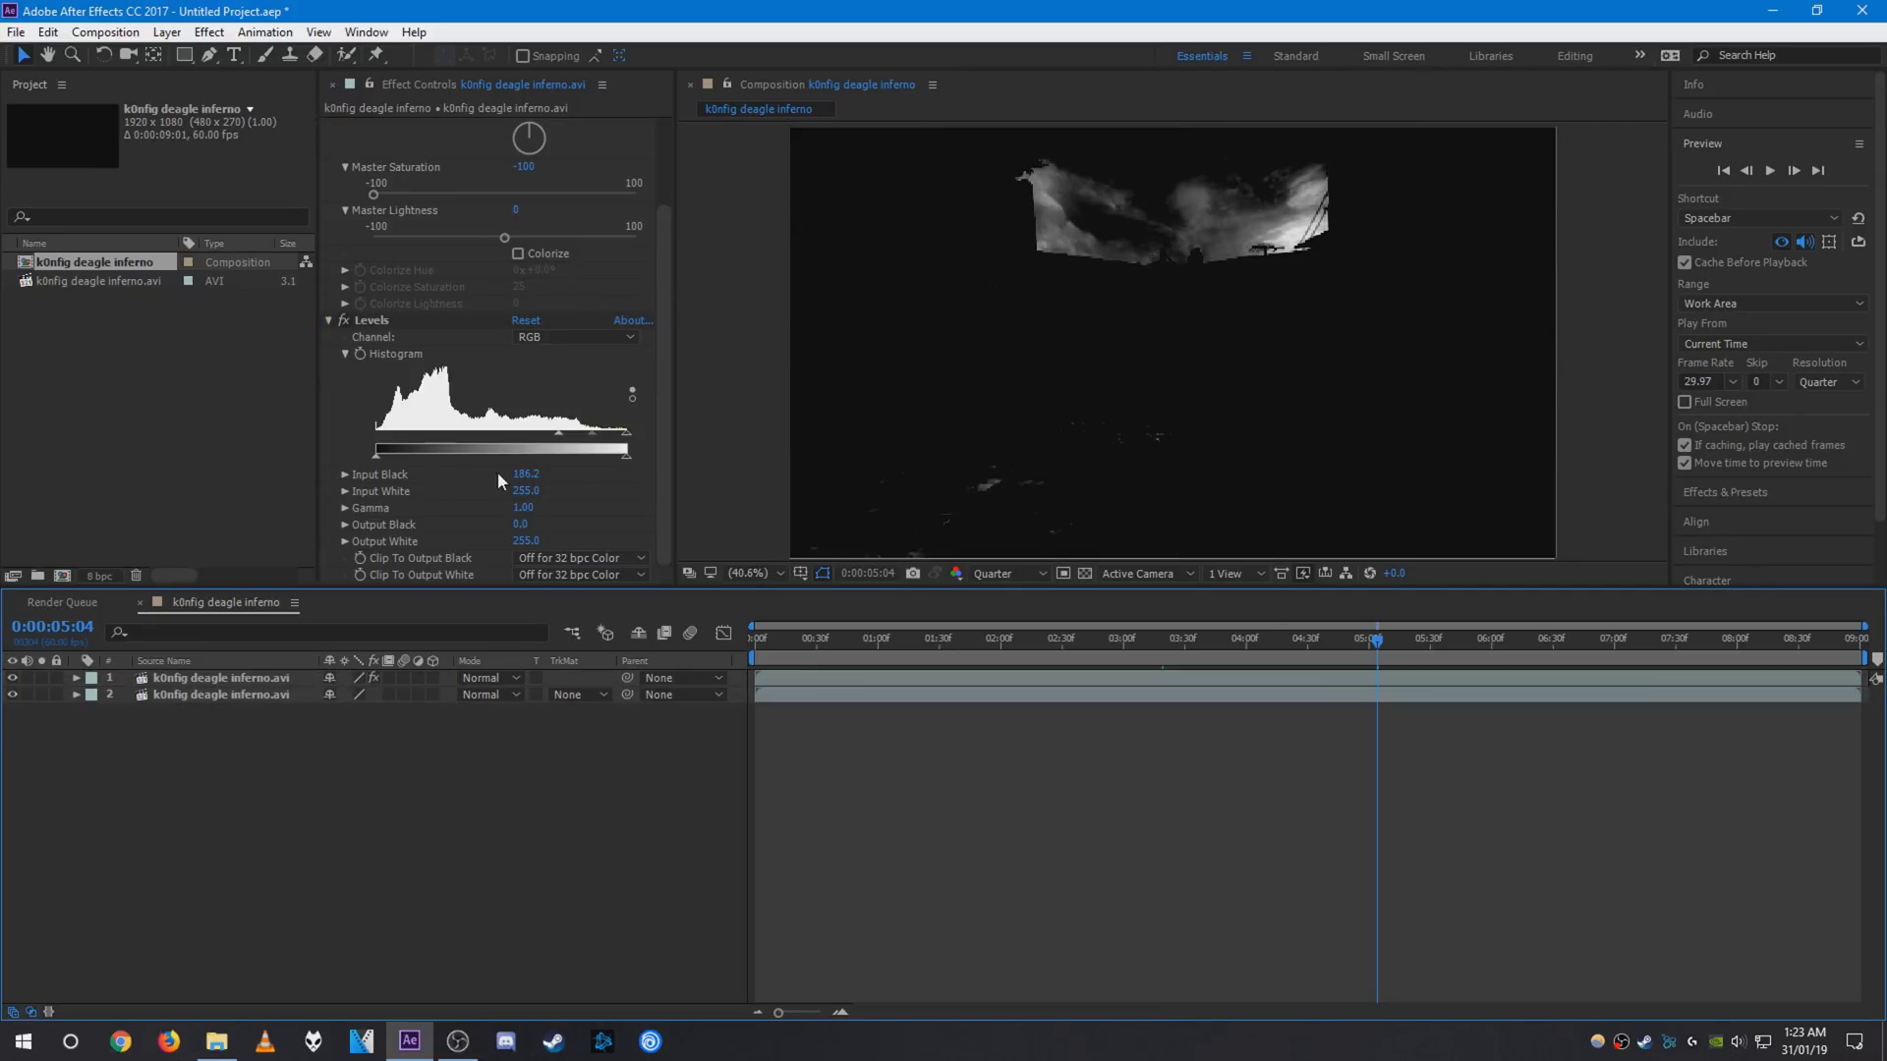
left_click_drag(524, 475, 527, 477)
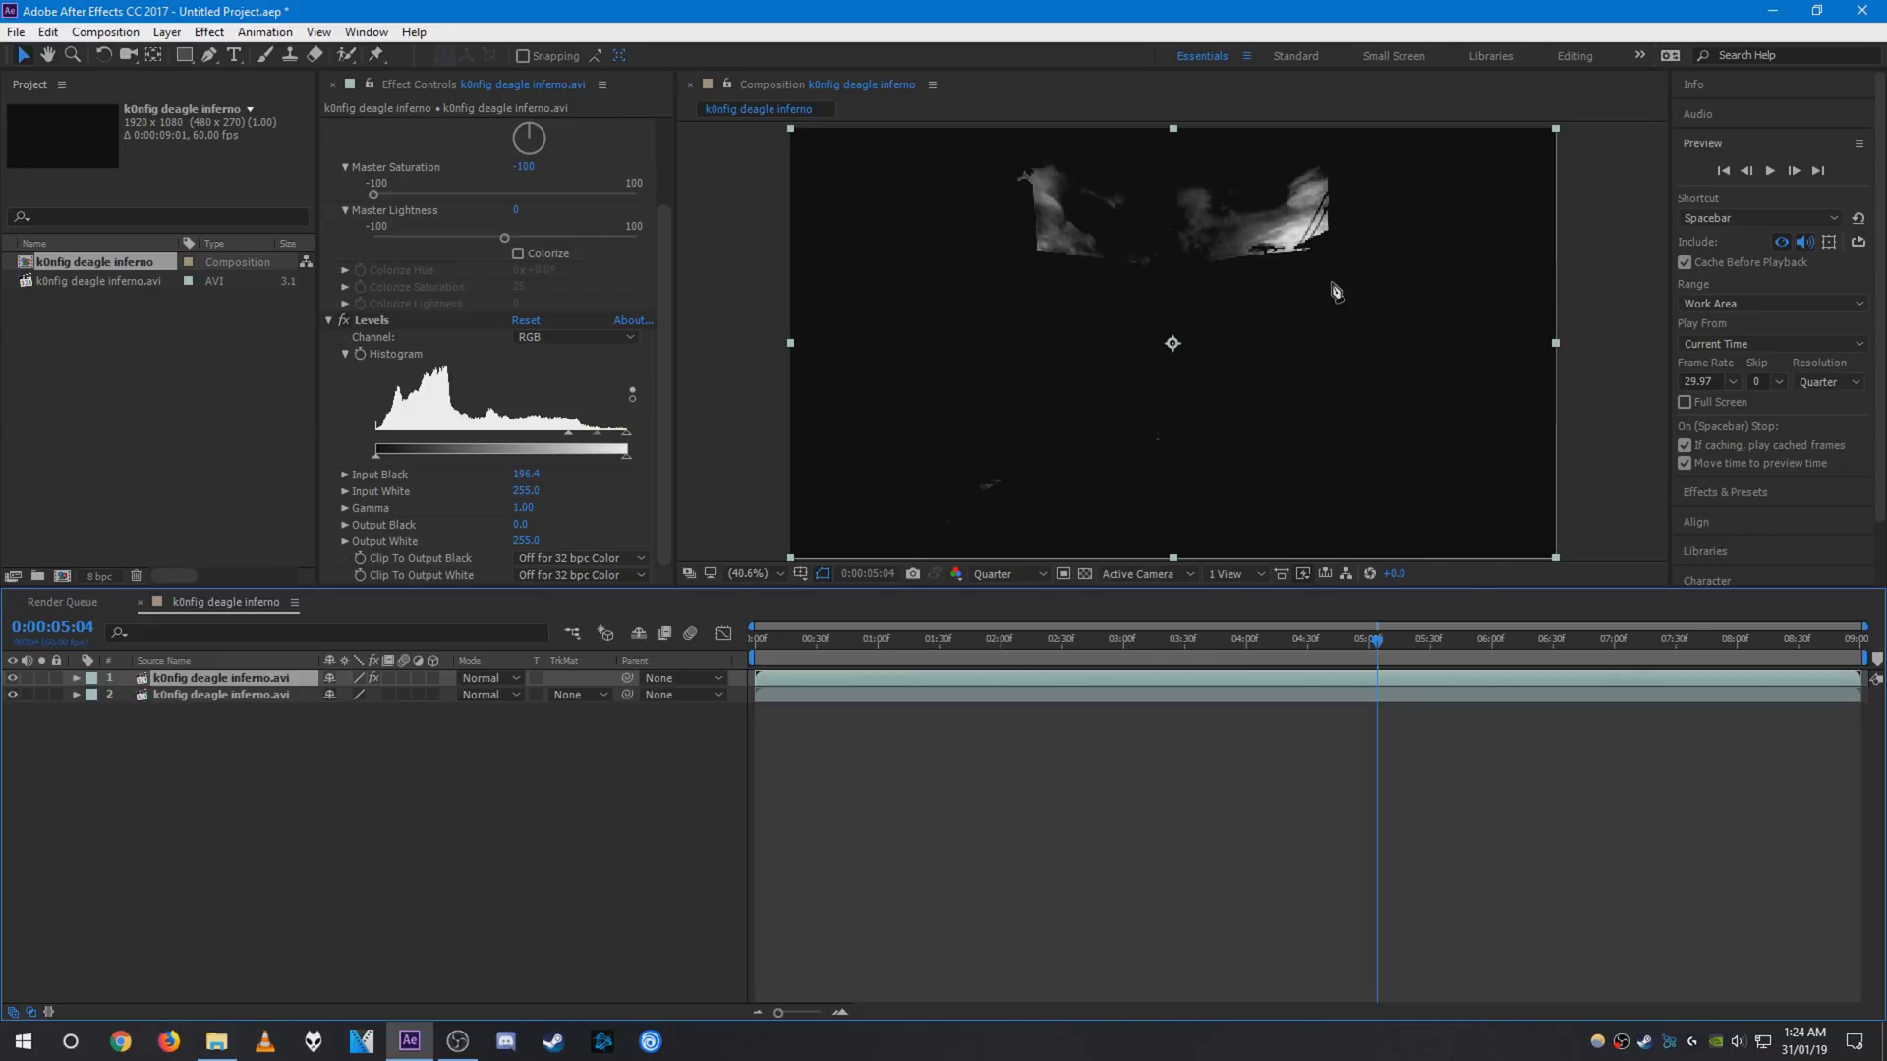
key("g")
scroll(1021, 394, "down", 1)
- Draw a closed four-point mask around the sky area on the top layer
left_click(869, 171)
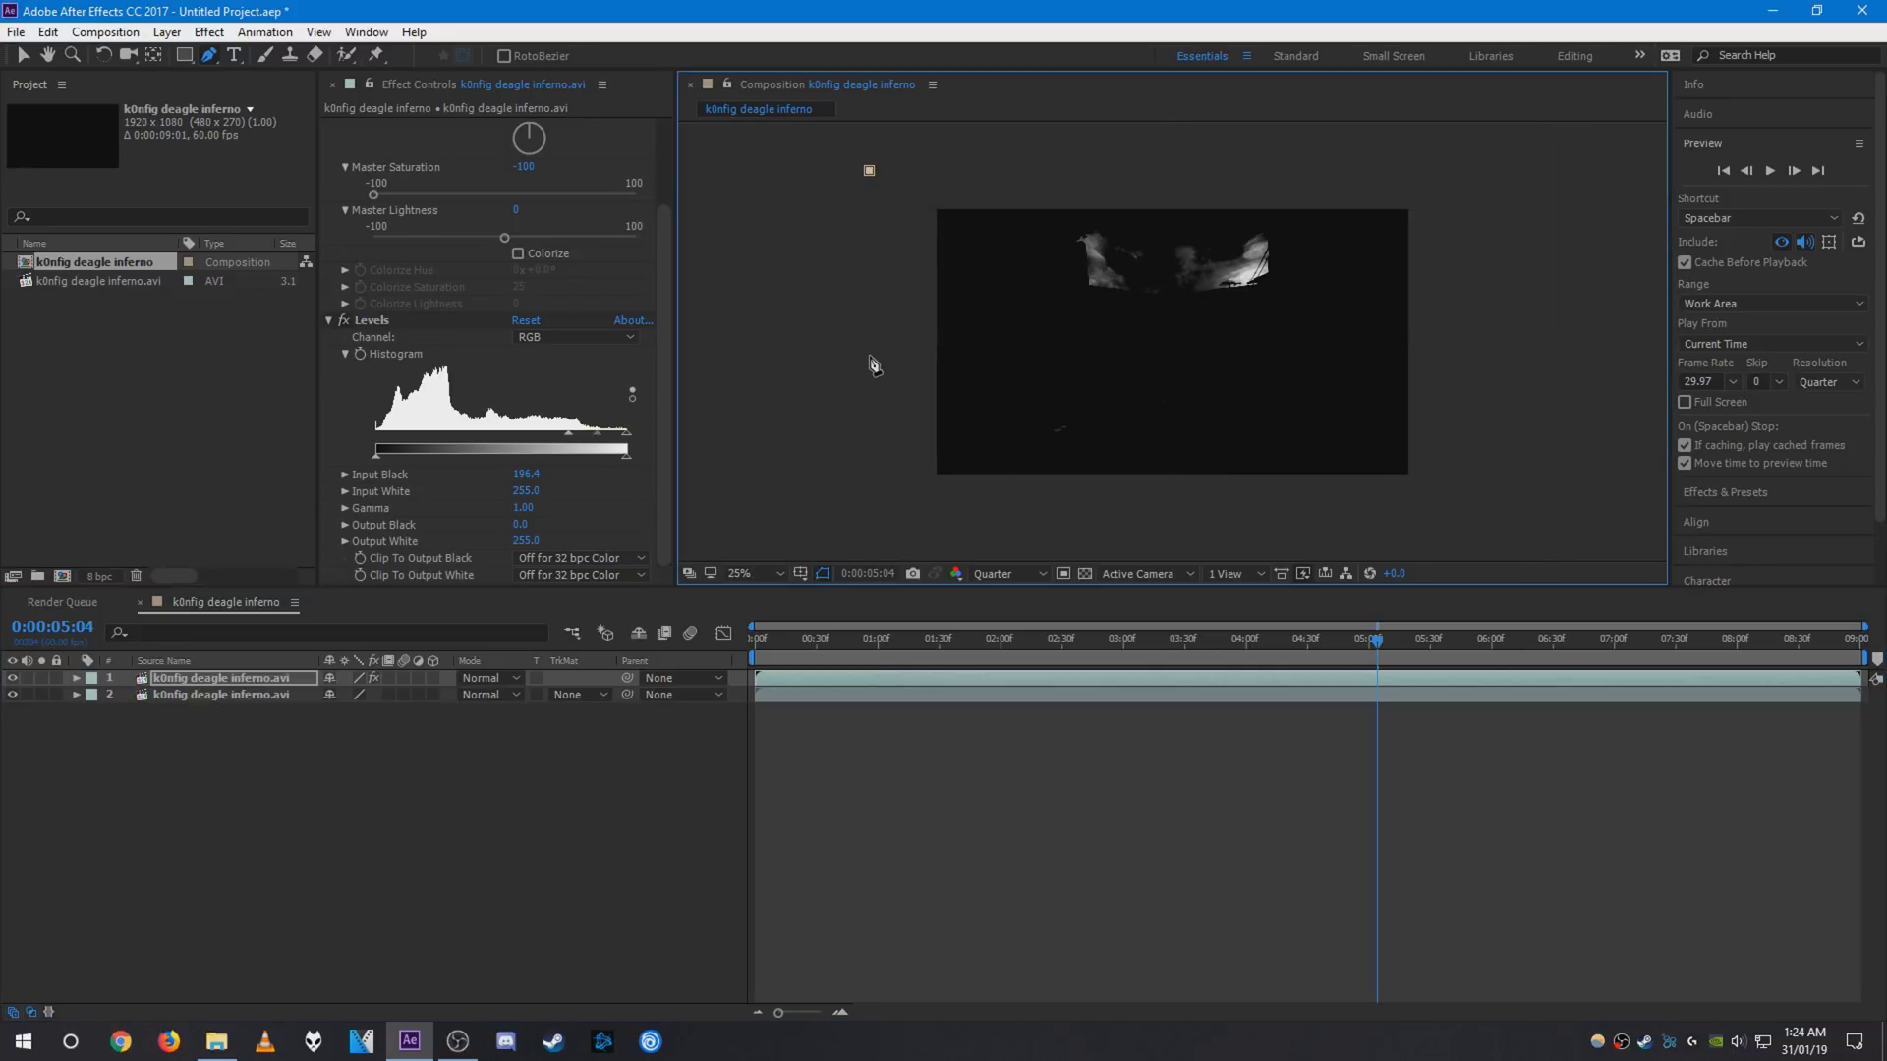
left_click(869, 357)
left_click(1509, 366)
left_click(1504, 145)
left_click(870, 175)
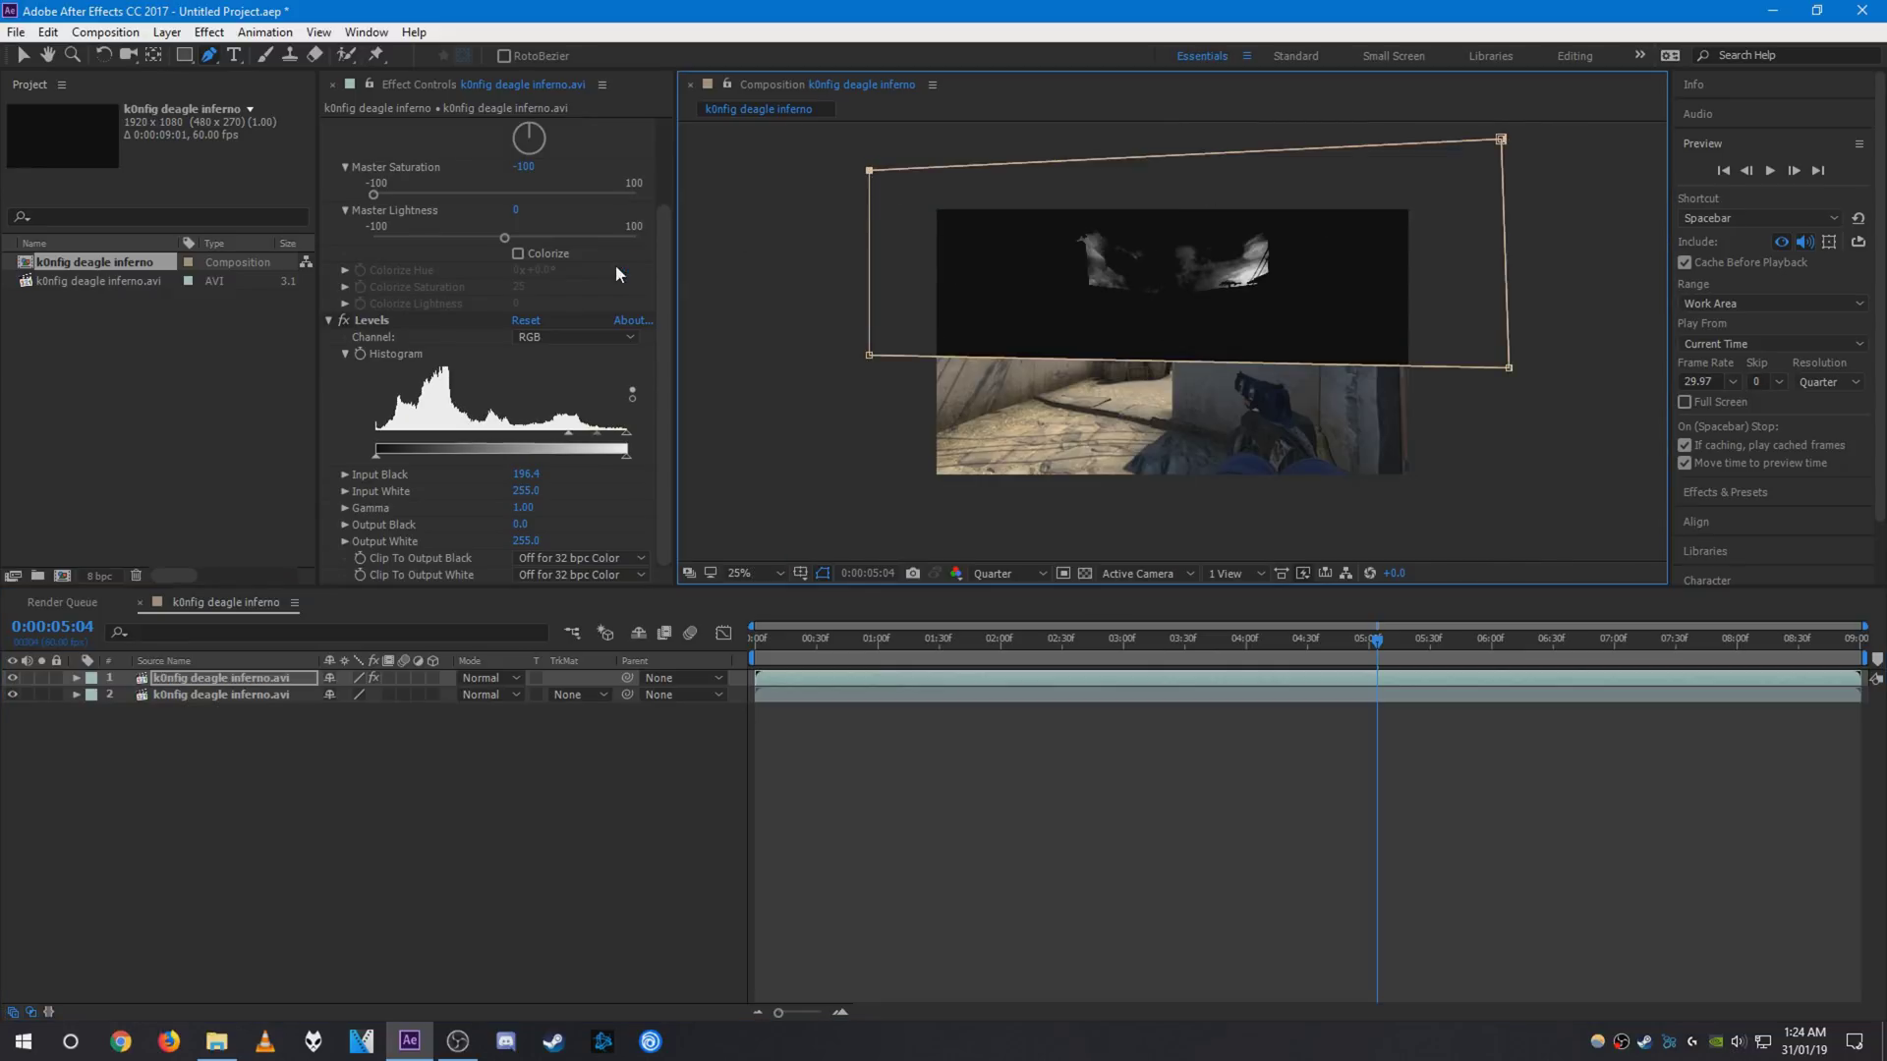
left_click(26, 54)
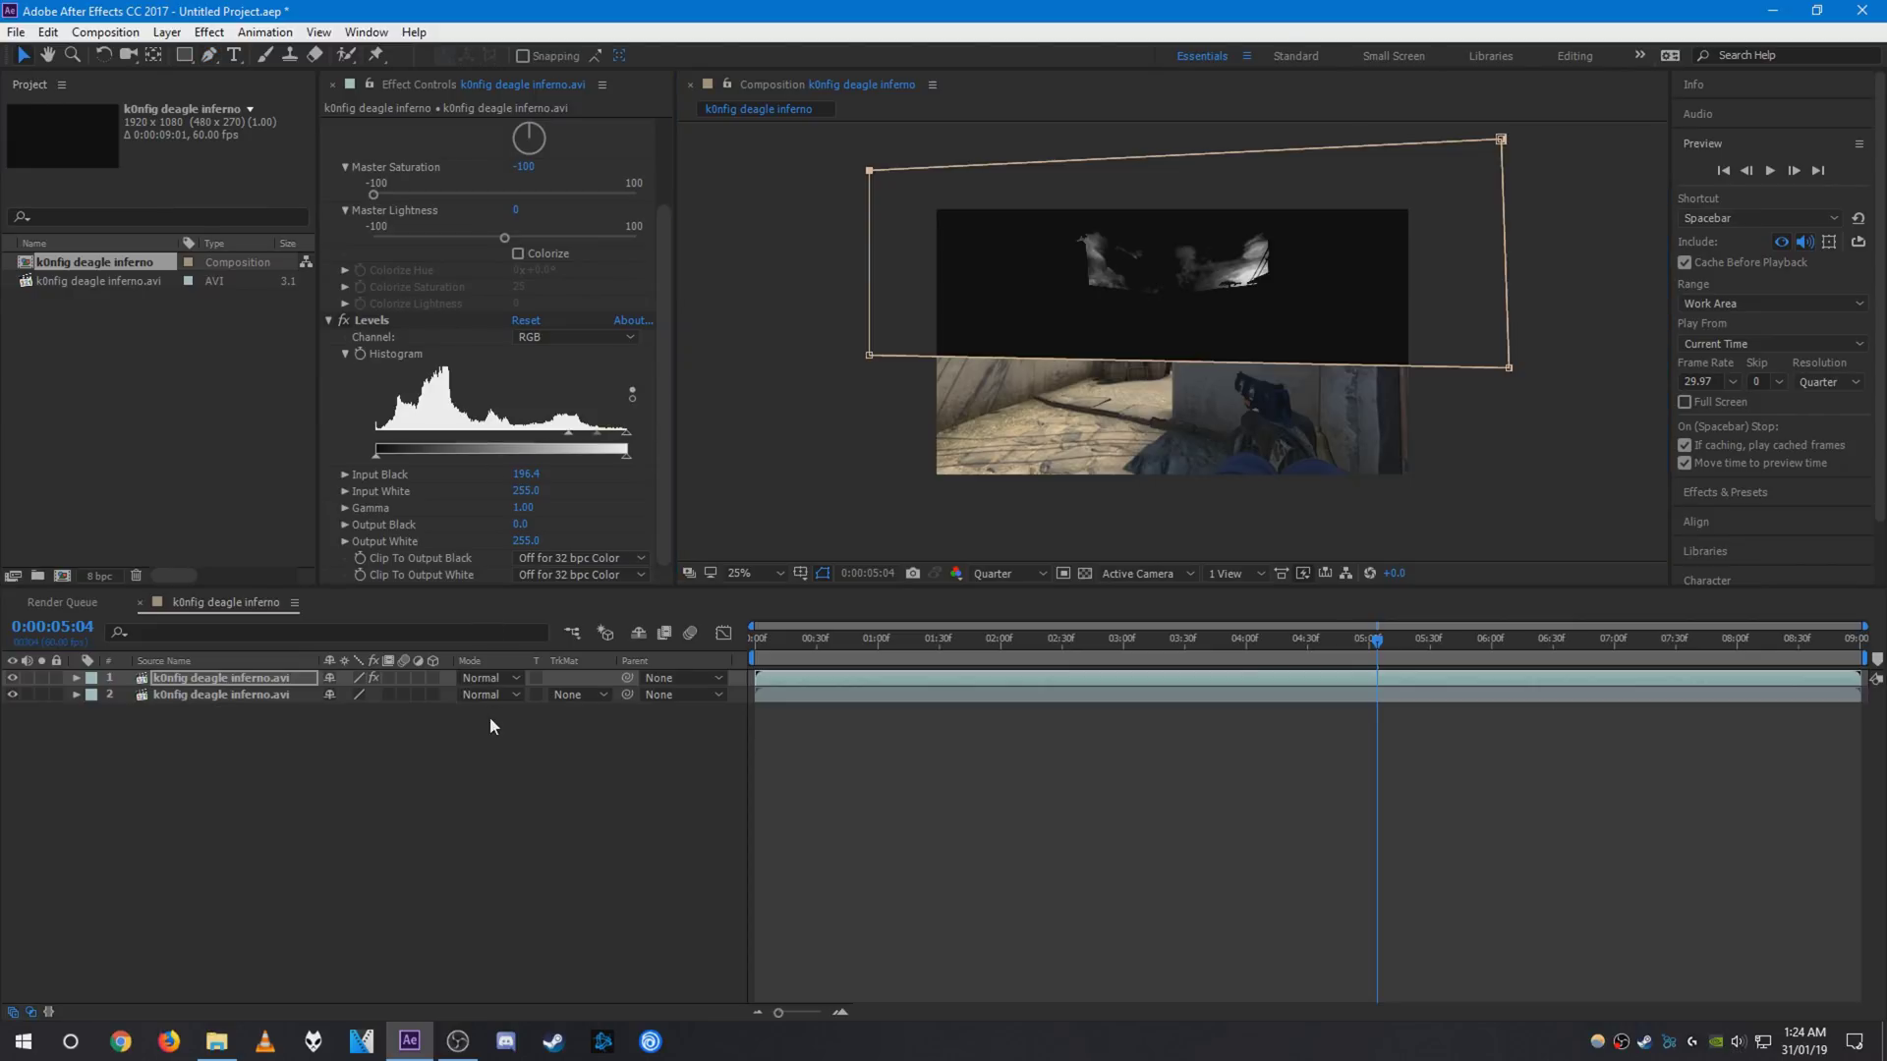
- Set the masked top layer's blending mode to Screen
left_click(233, 676)
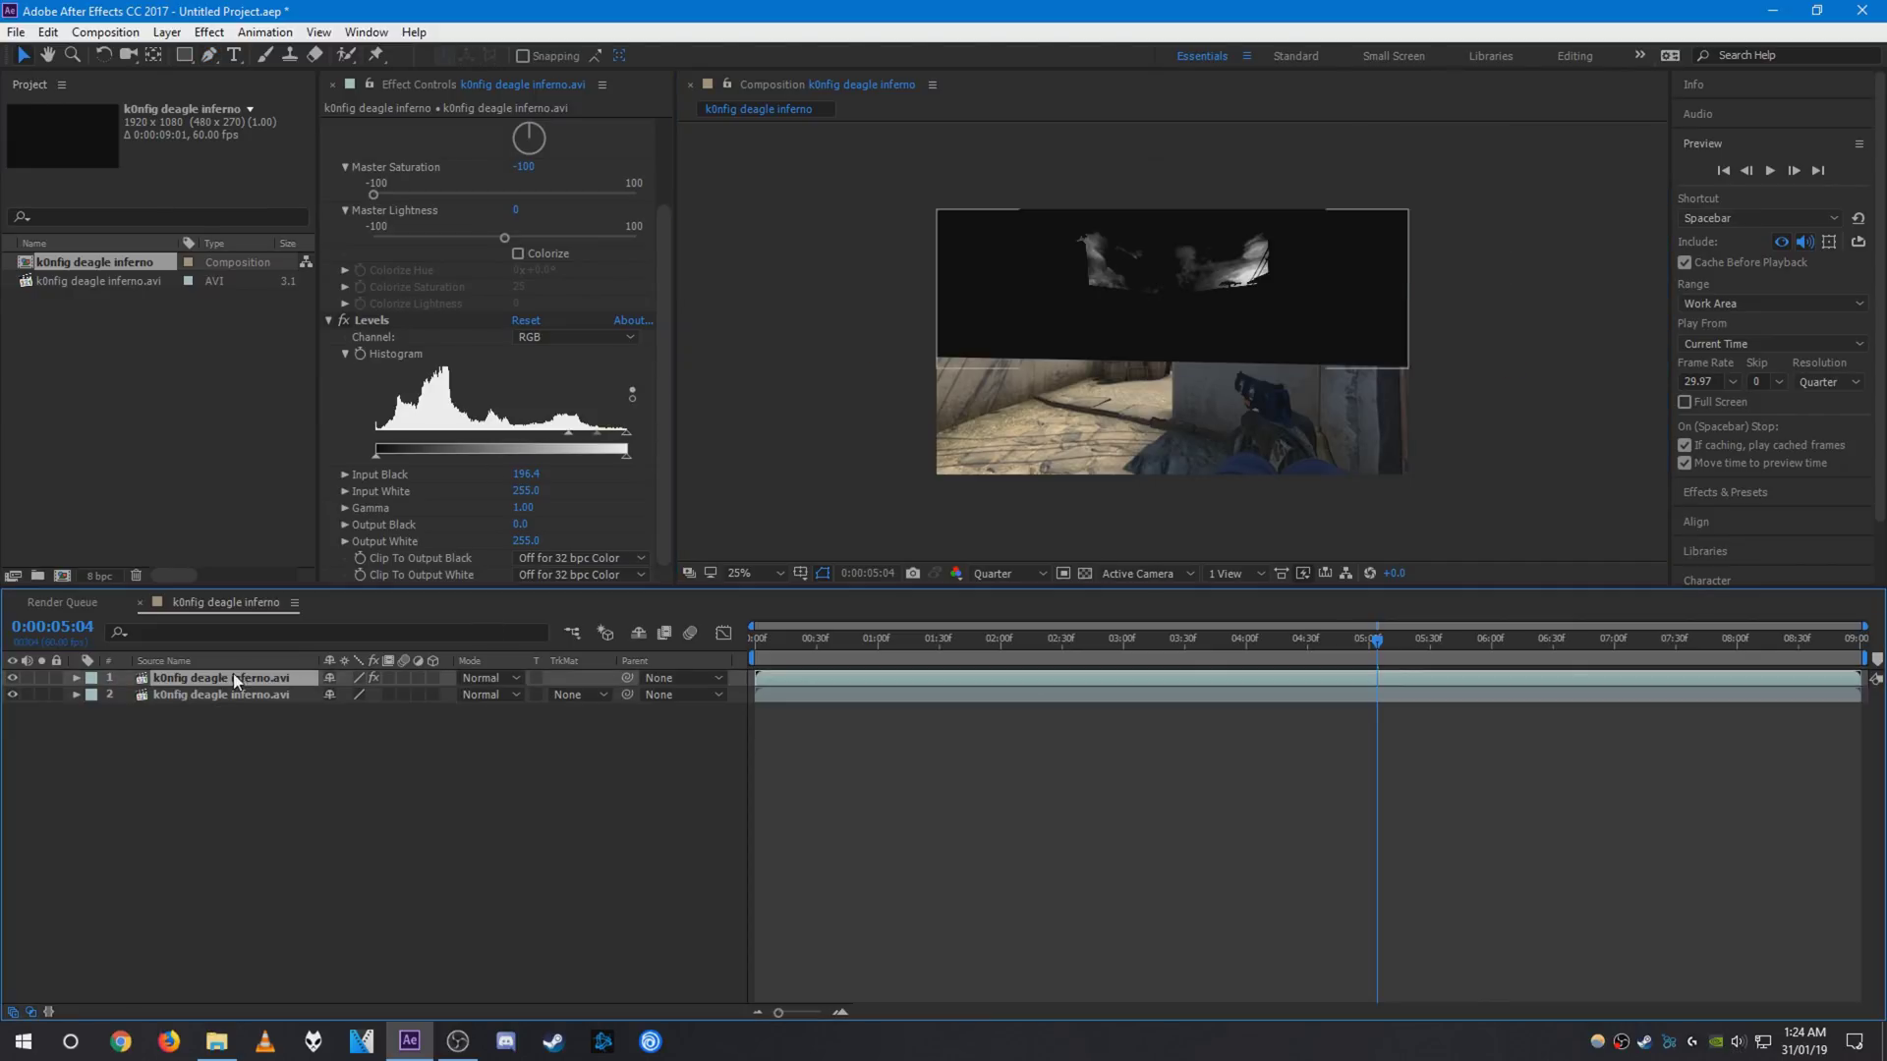
left_click(508, 678)
left_click(568, 412)
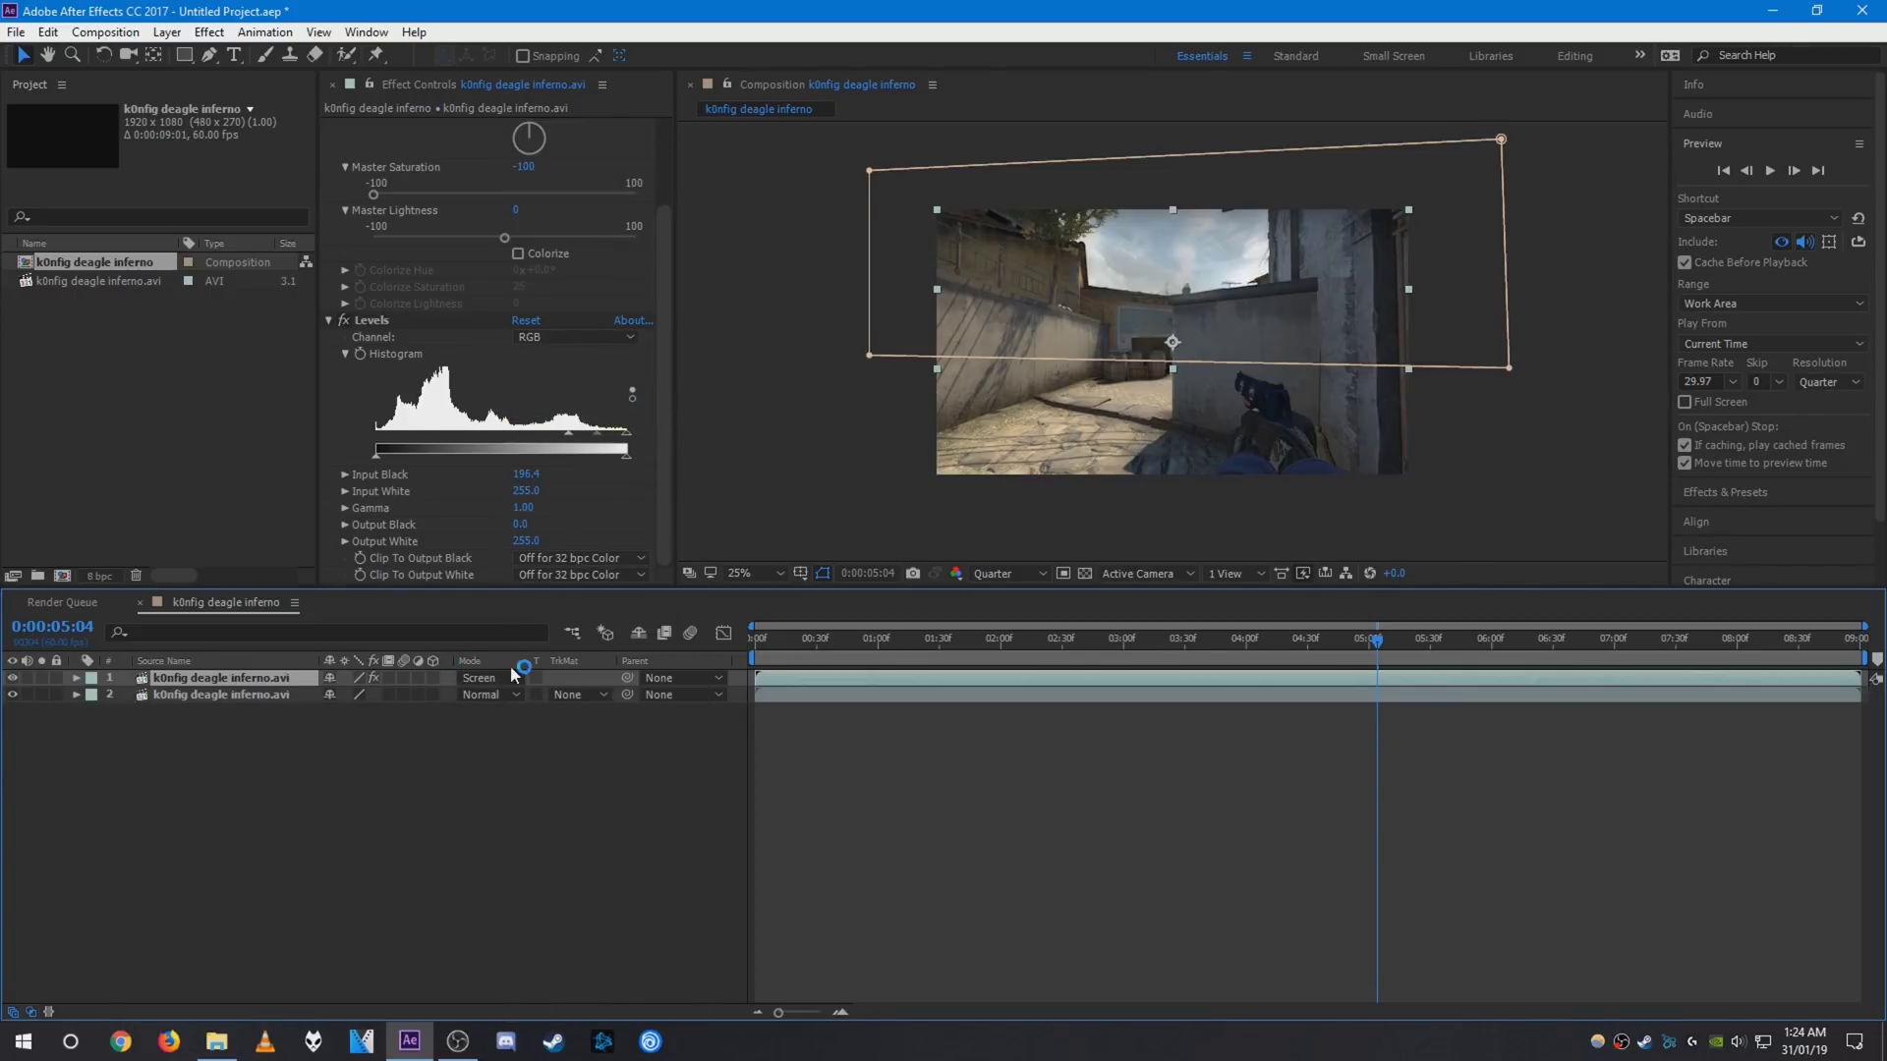
right_click(692, 659)
mouse_move(767, 721)
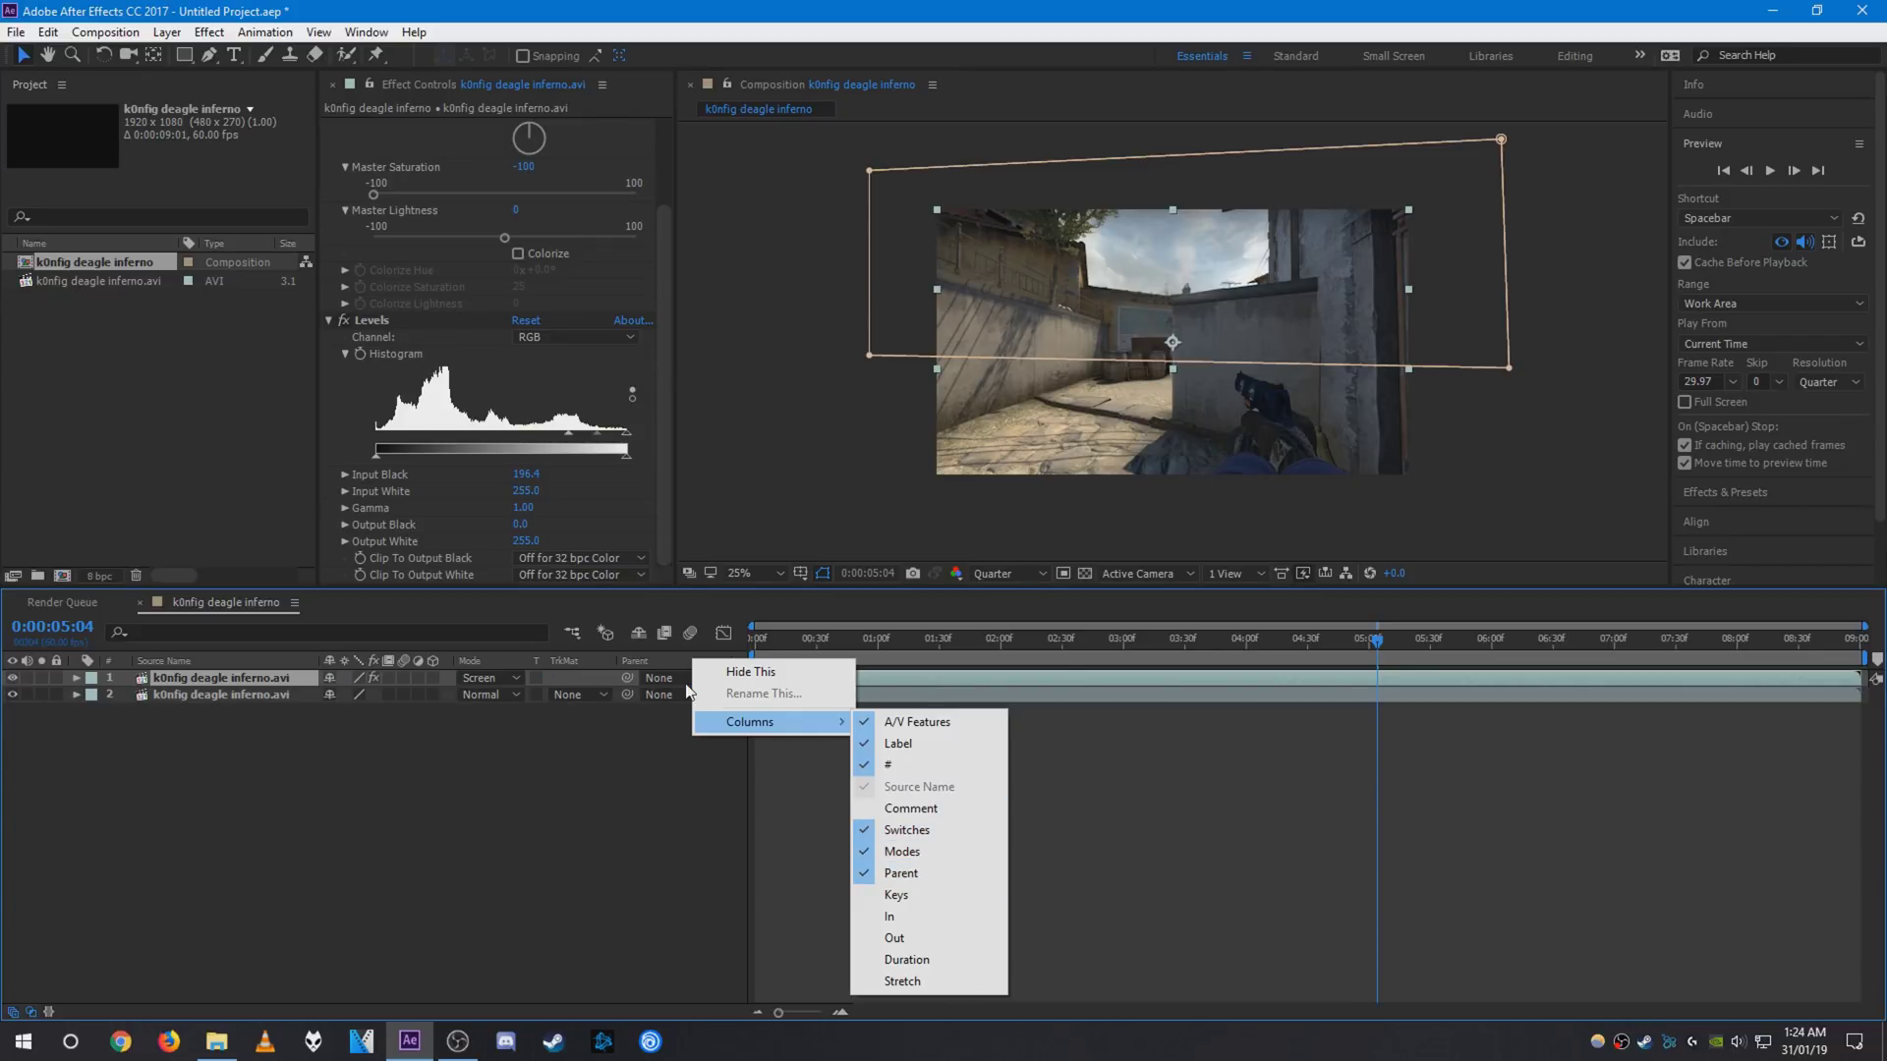
left_click(574, 777)
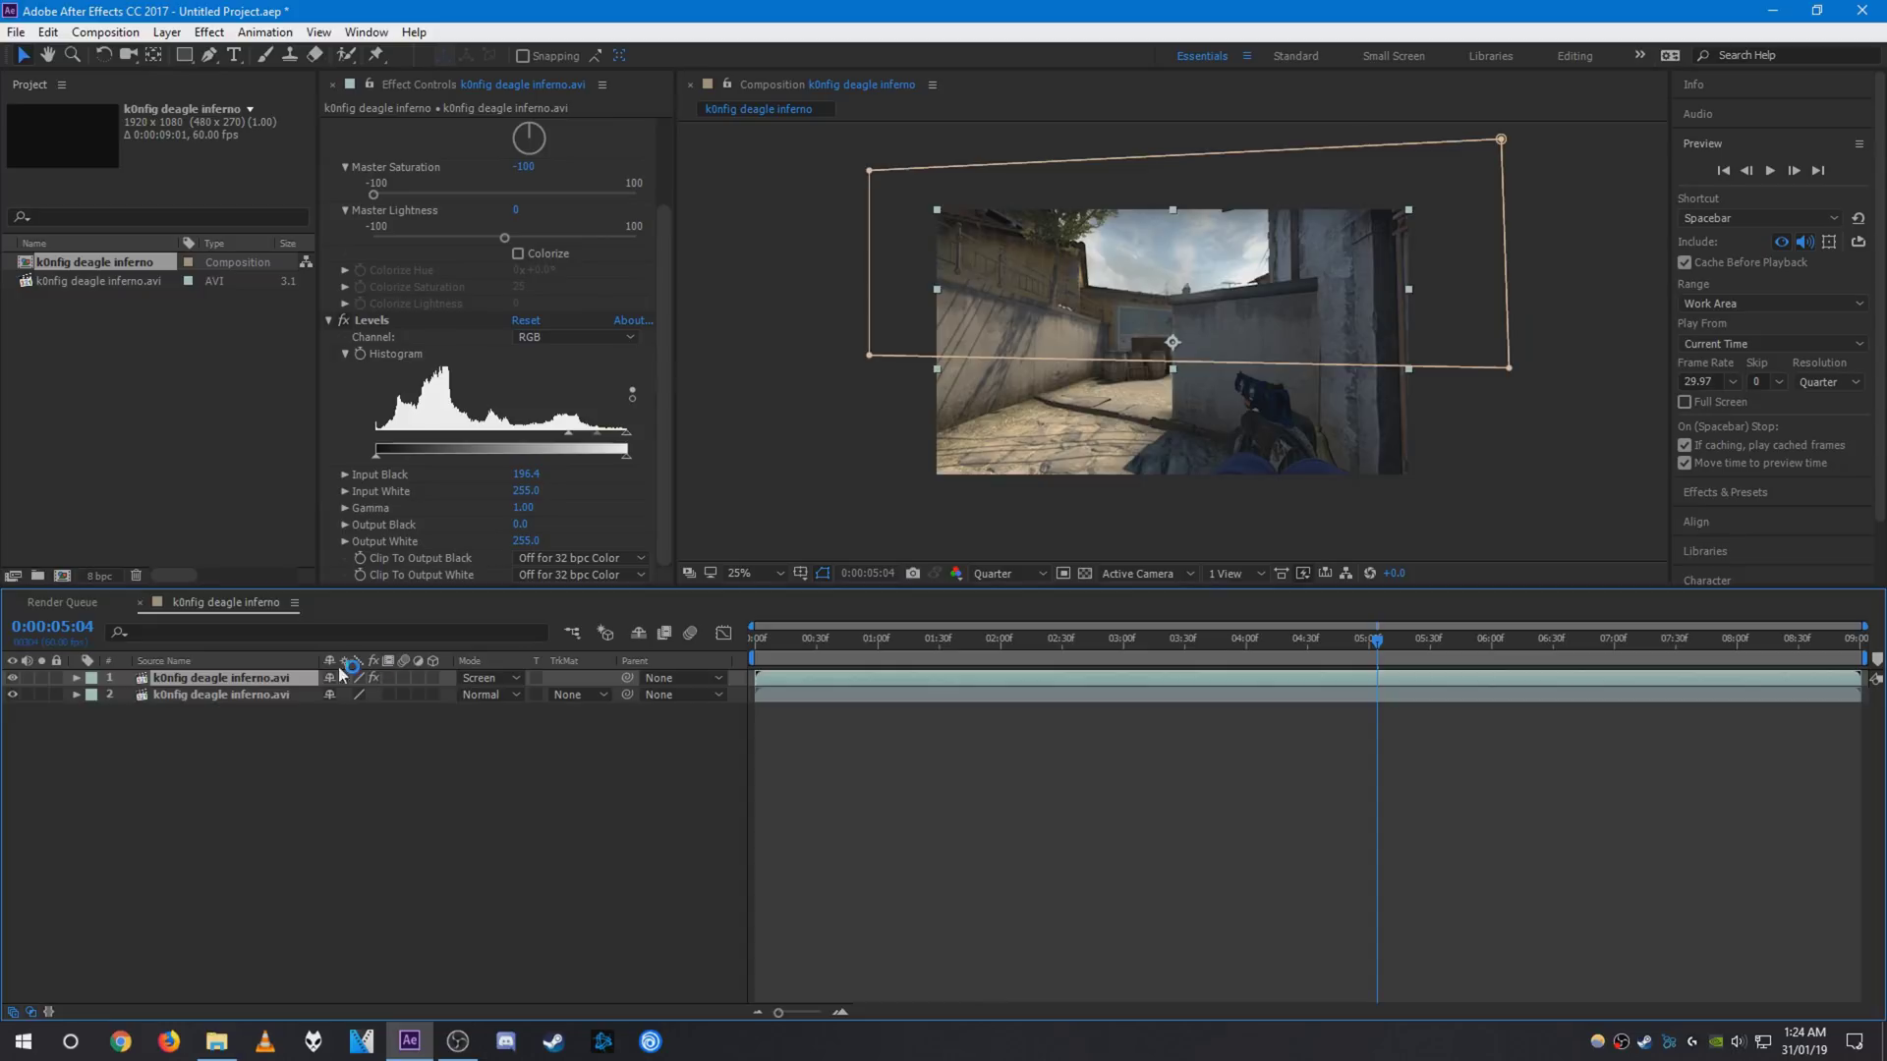
- Apply Glow to the top layer and set Glow Colors to A & B Colors
key("ctrl+space")
type("glow")
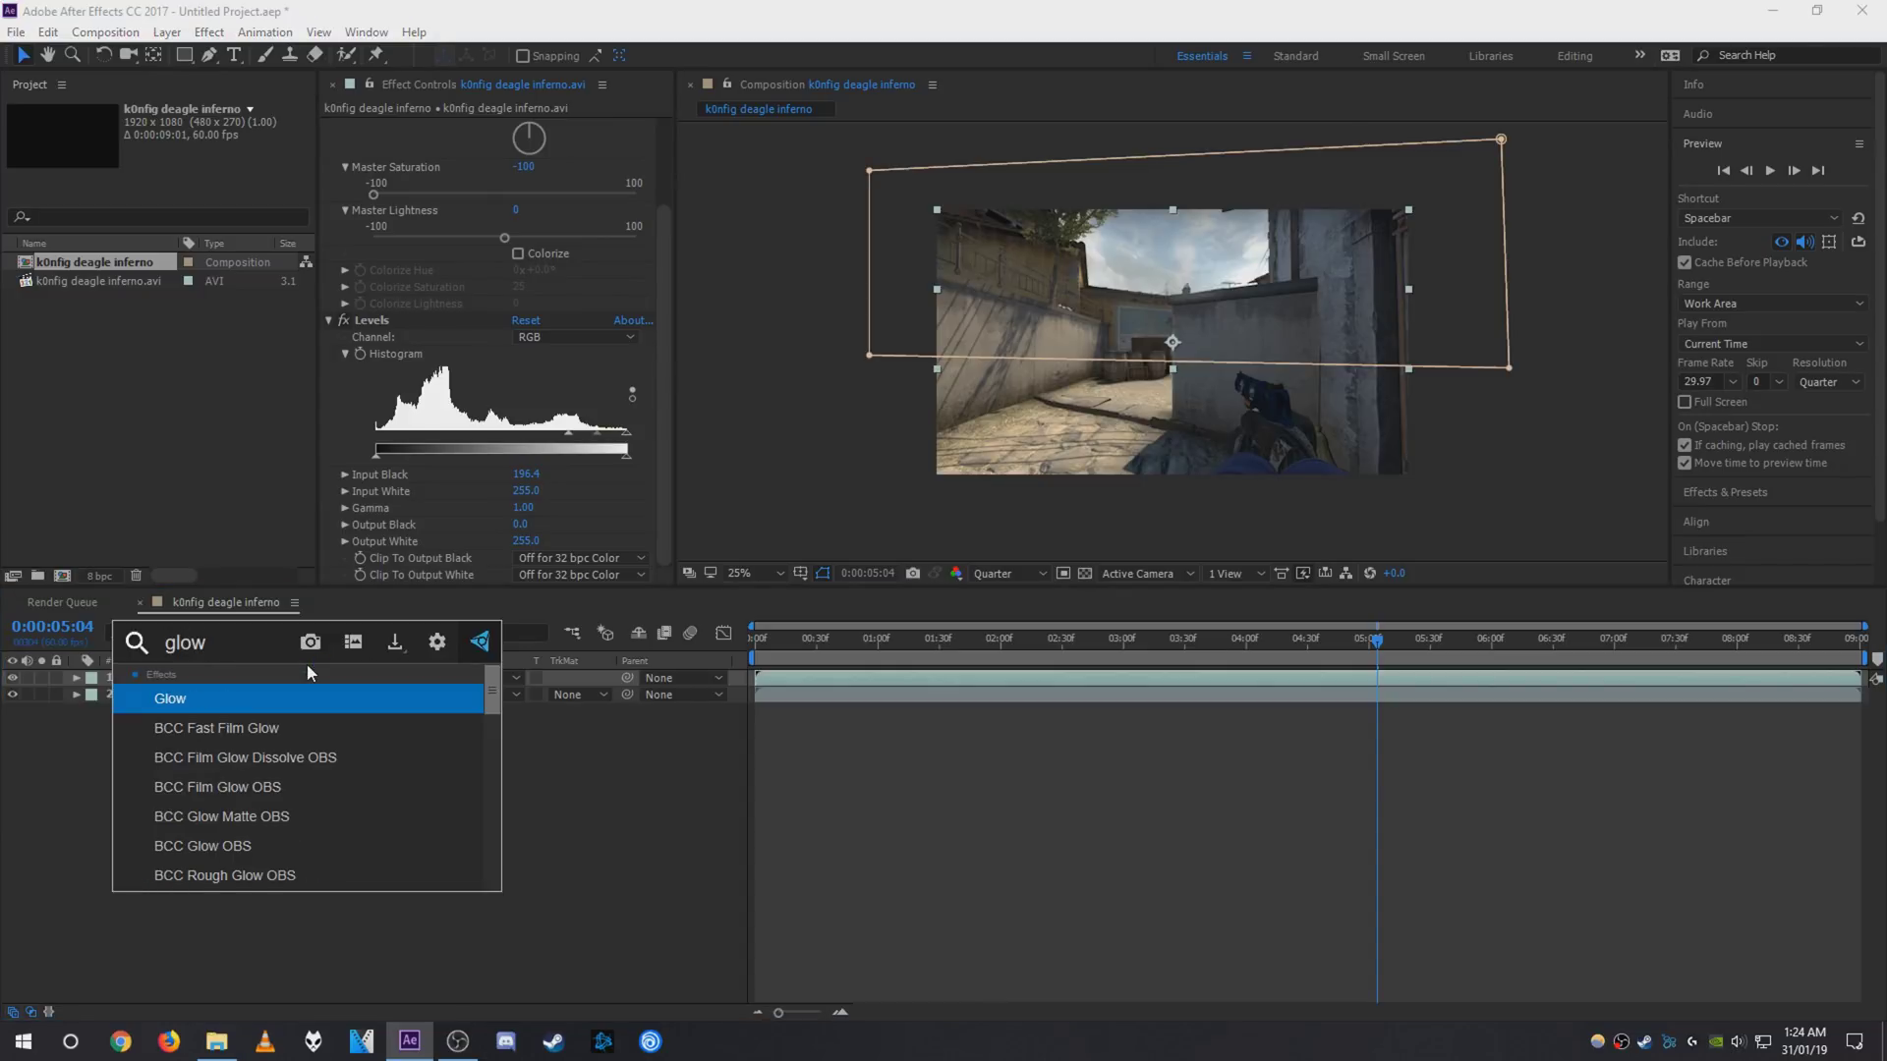
key("Return")
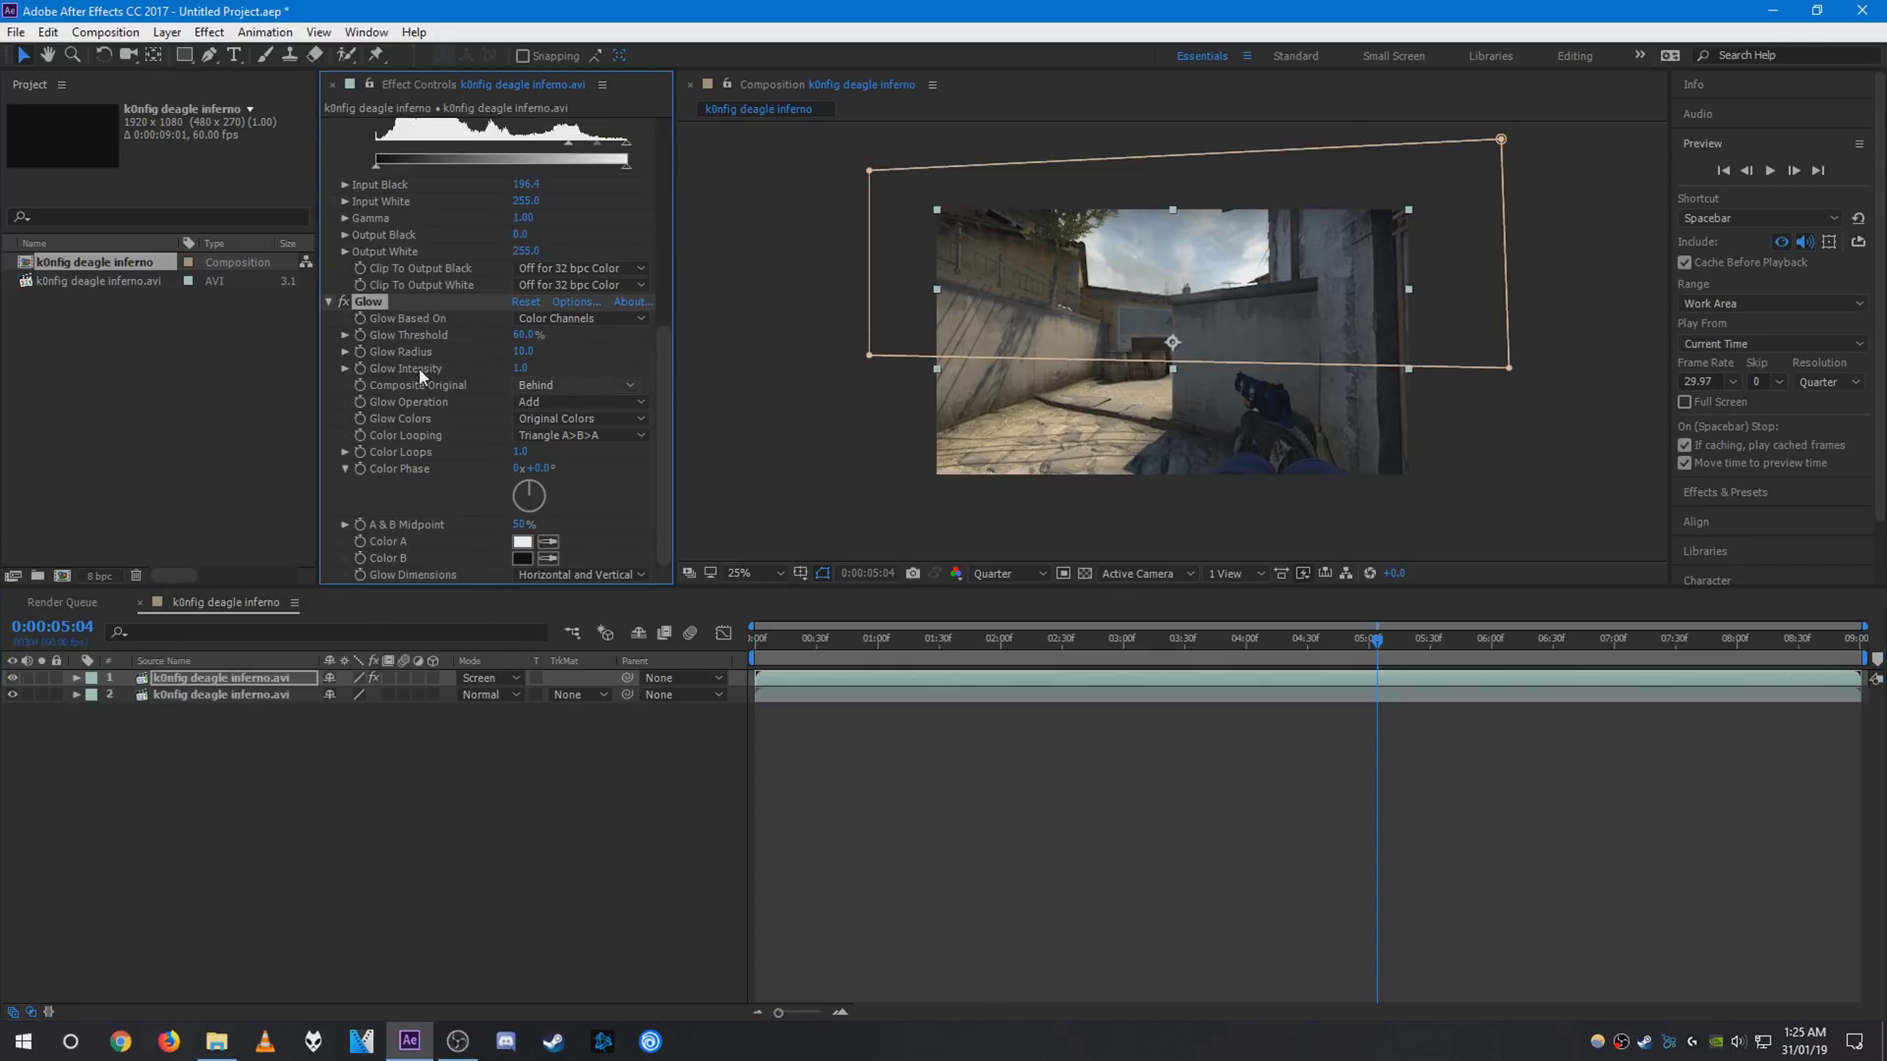
left_click(575, 419)
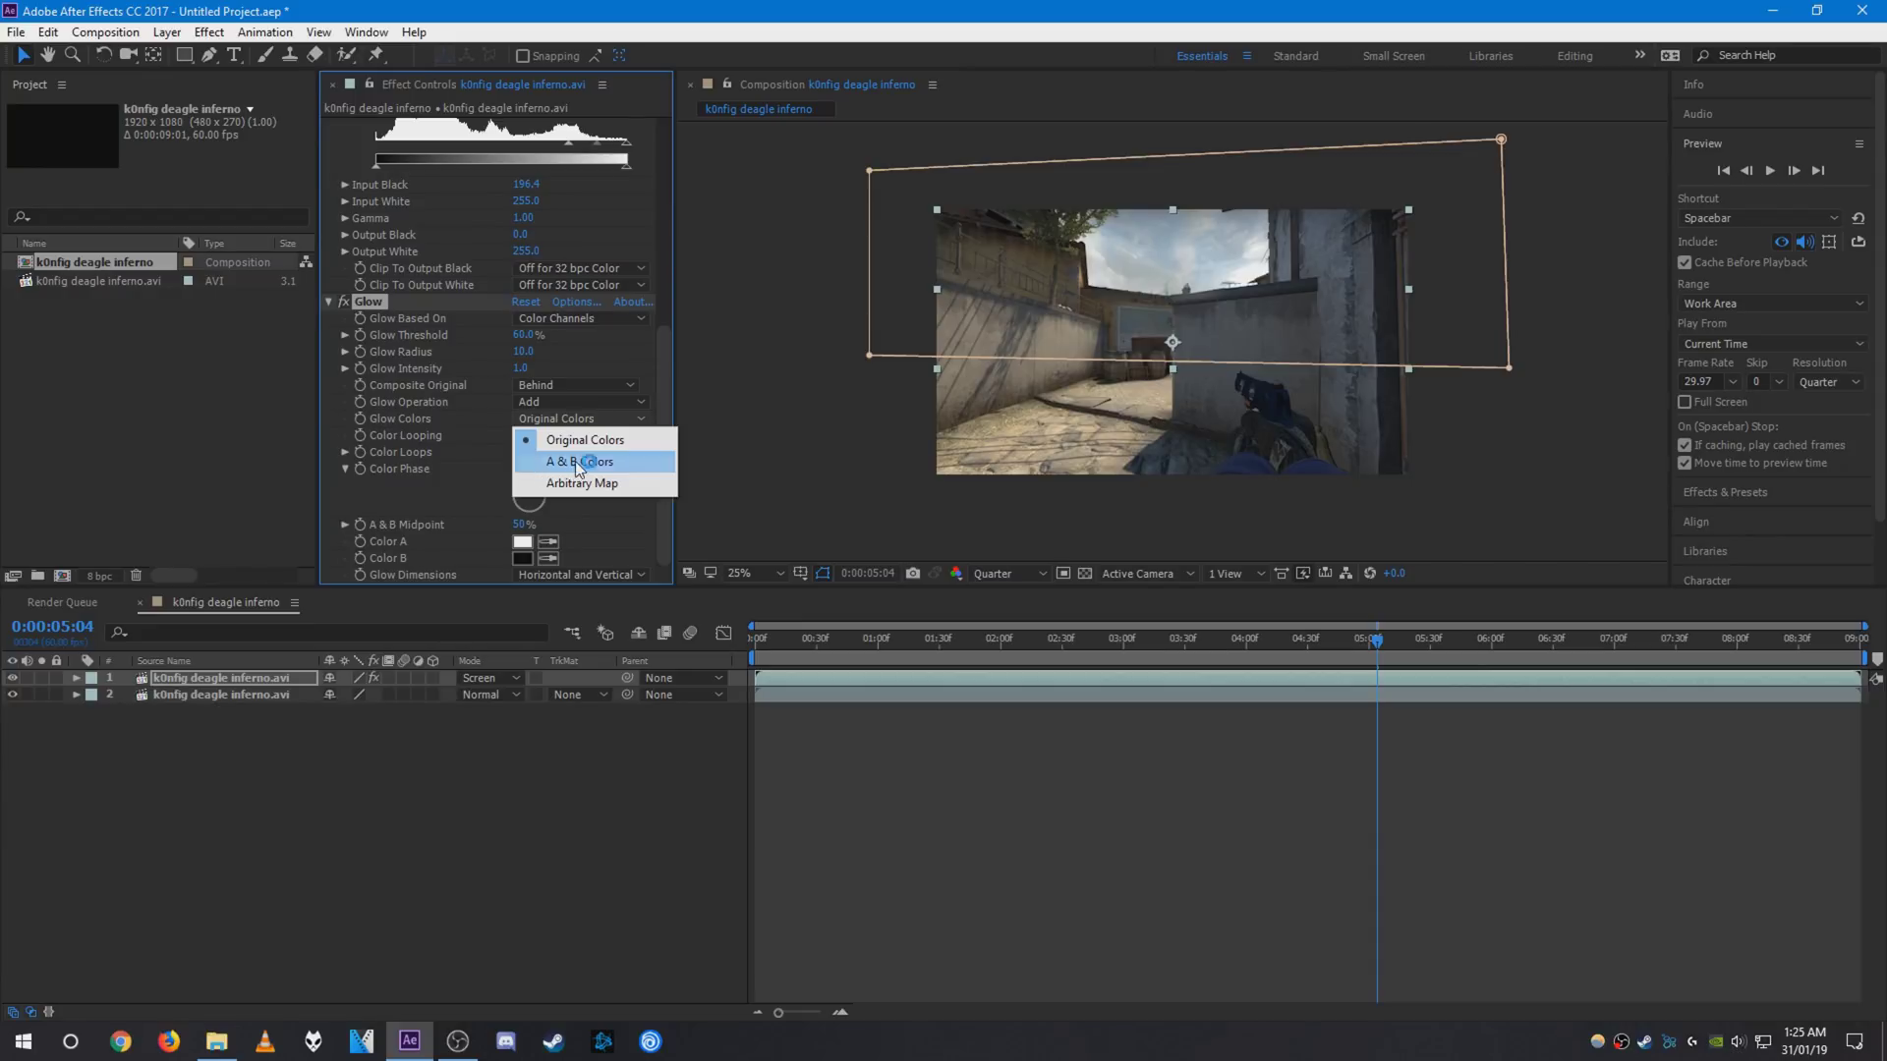
left_click(568, 448)
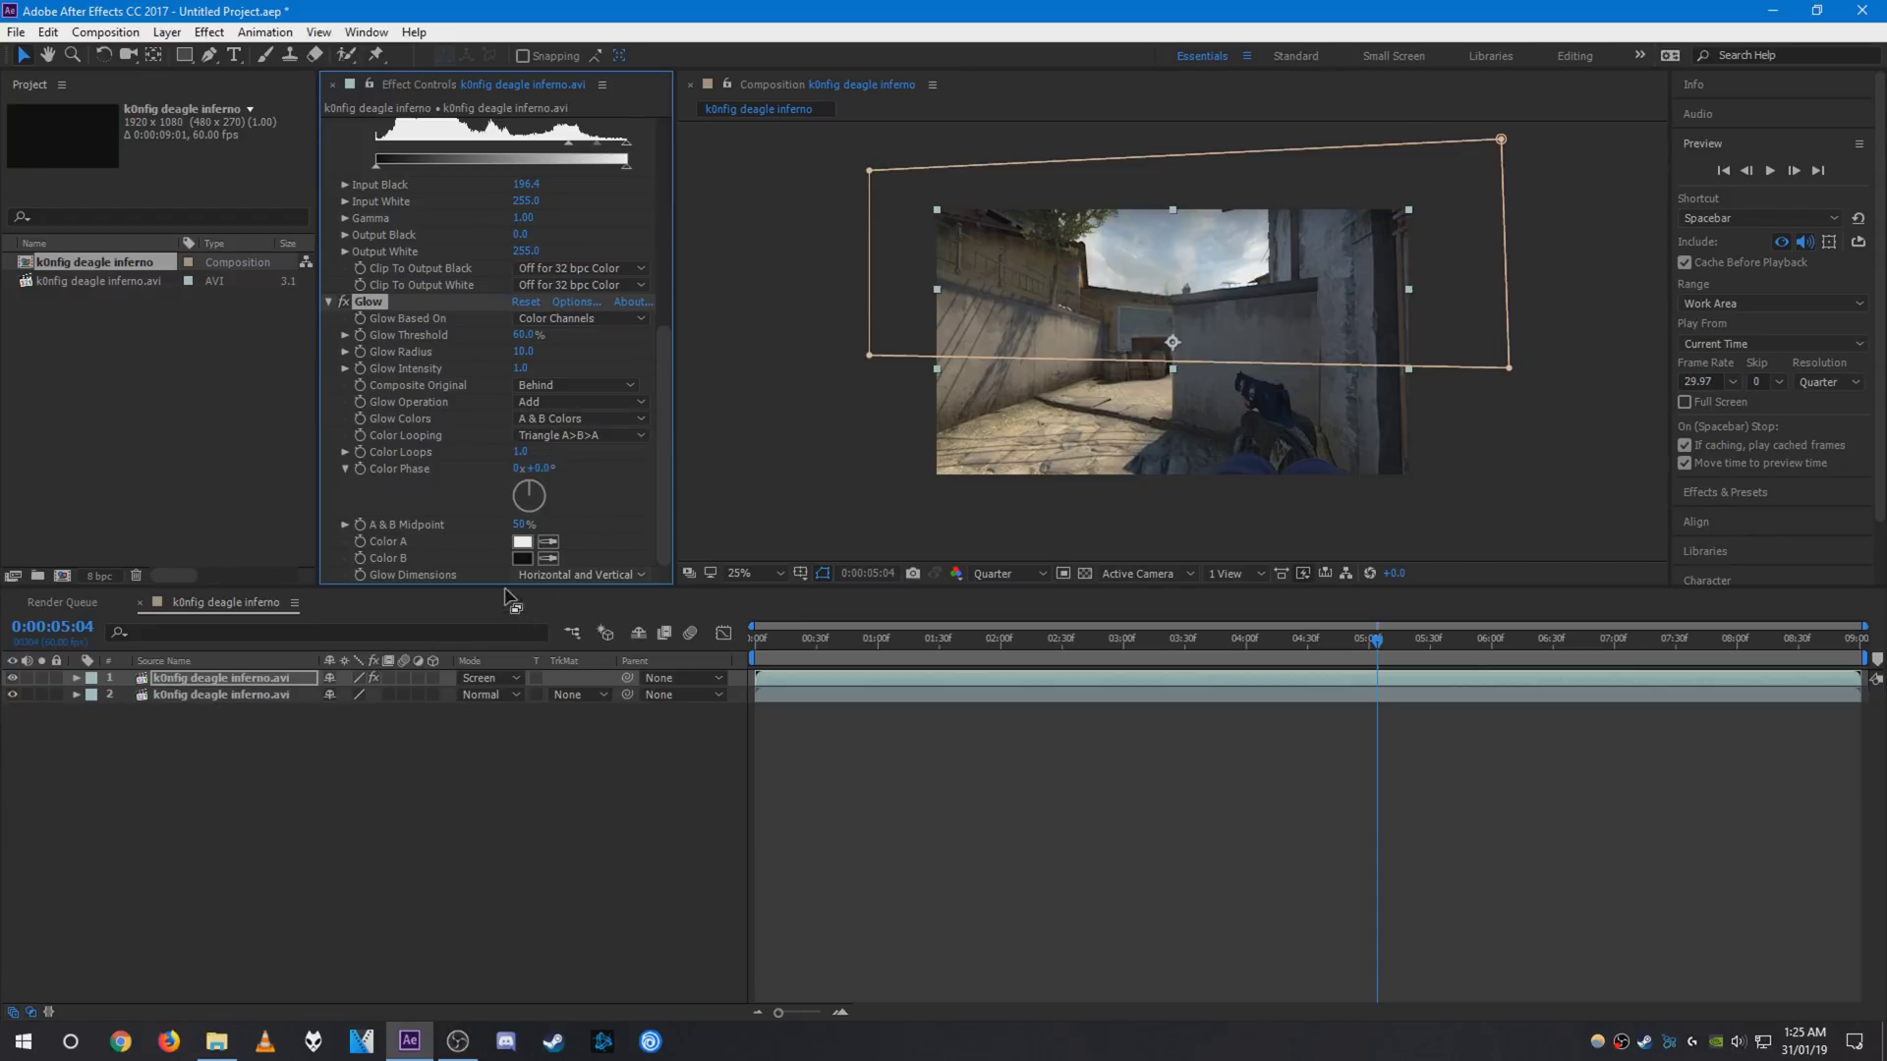
- Pick orange for Glow Color A and red for Color B
left_click(522, 541)
left_click(317, 284)
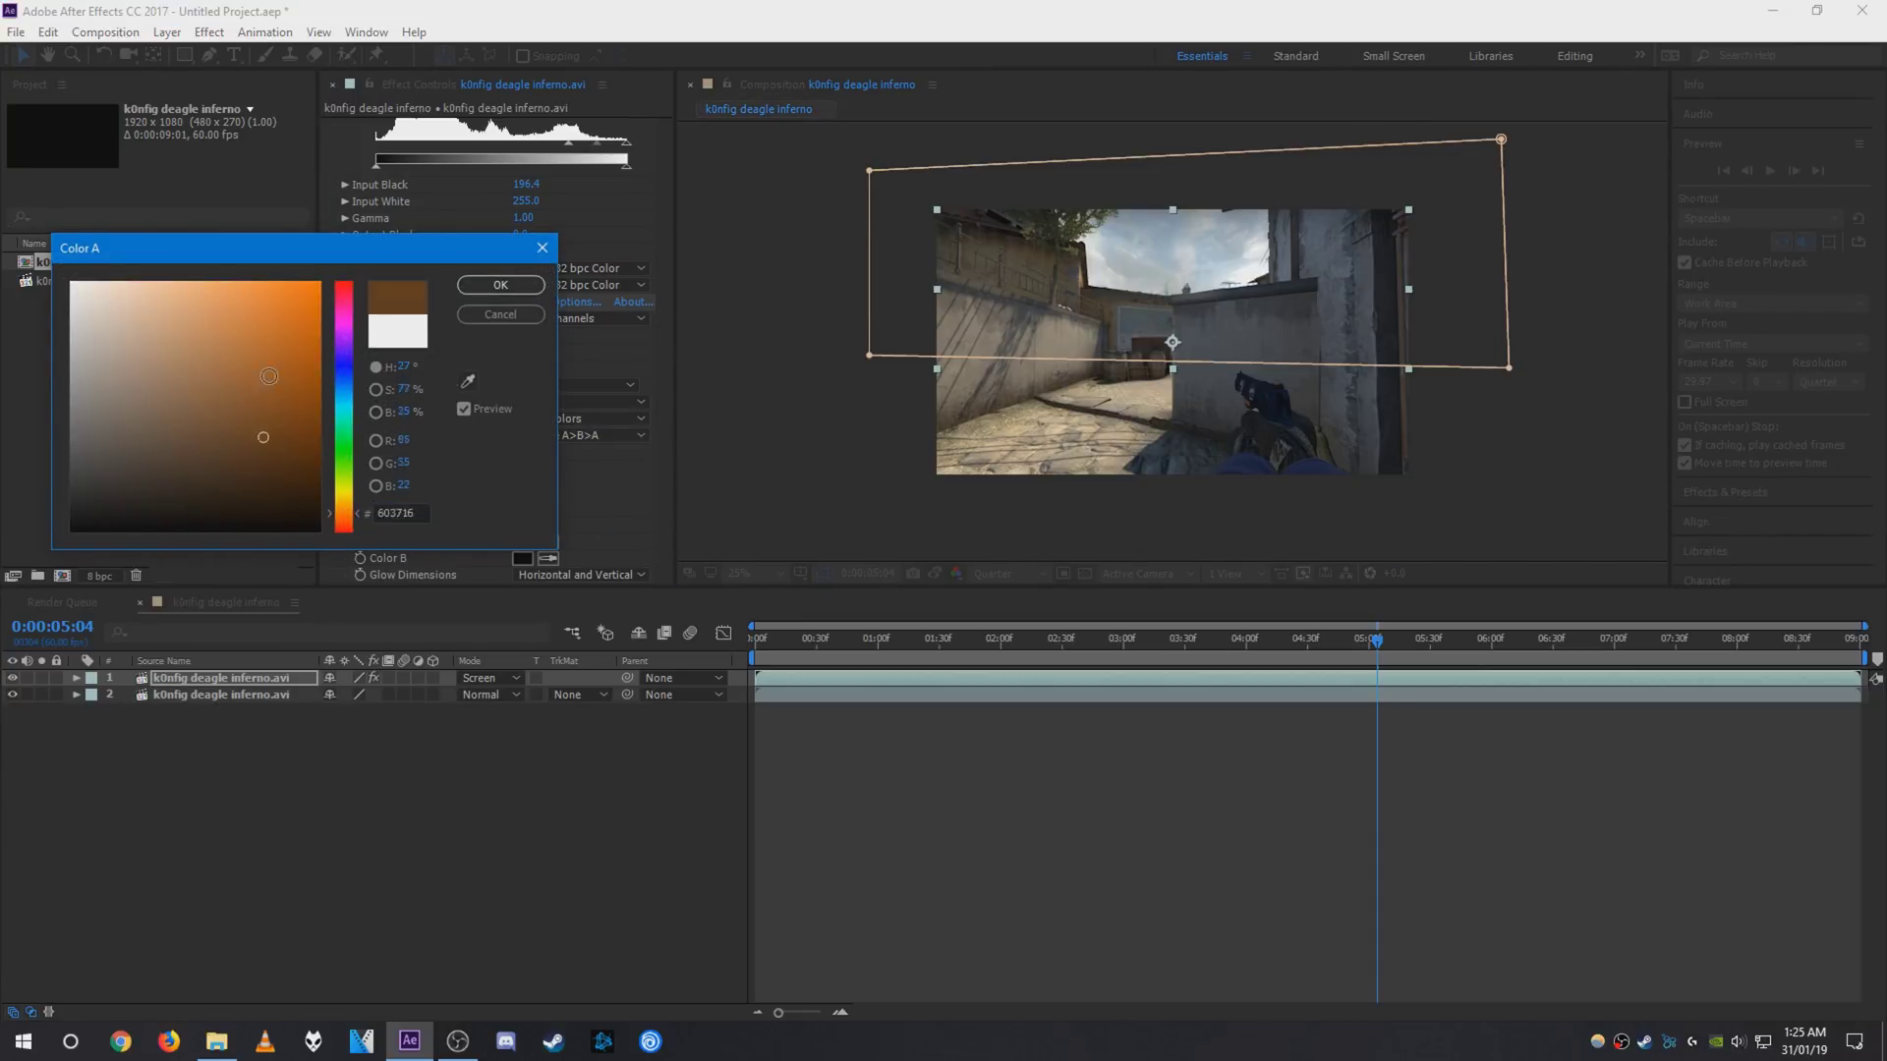
left_click_drag(343, 515, 345, 518)
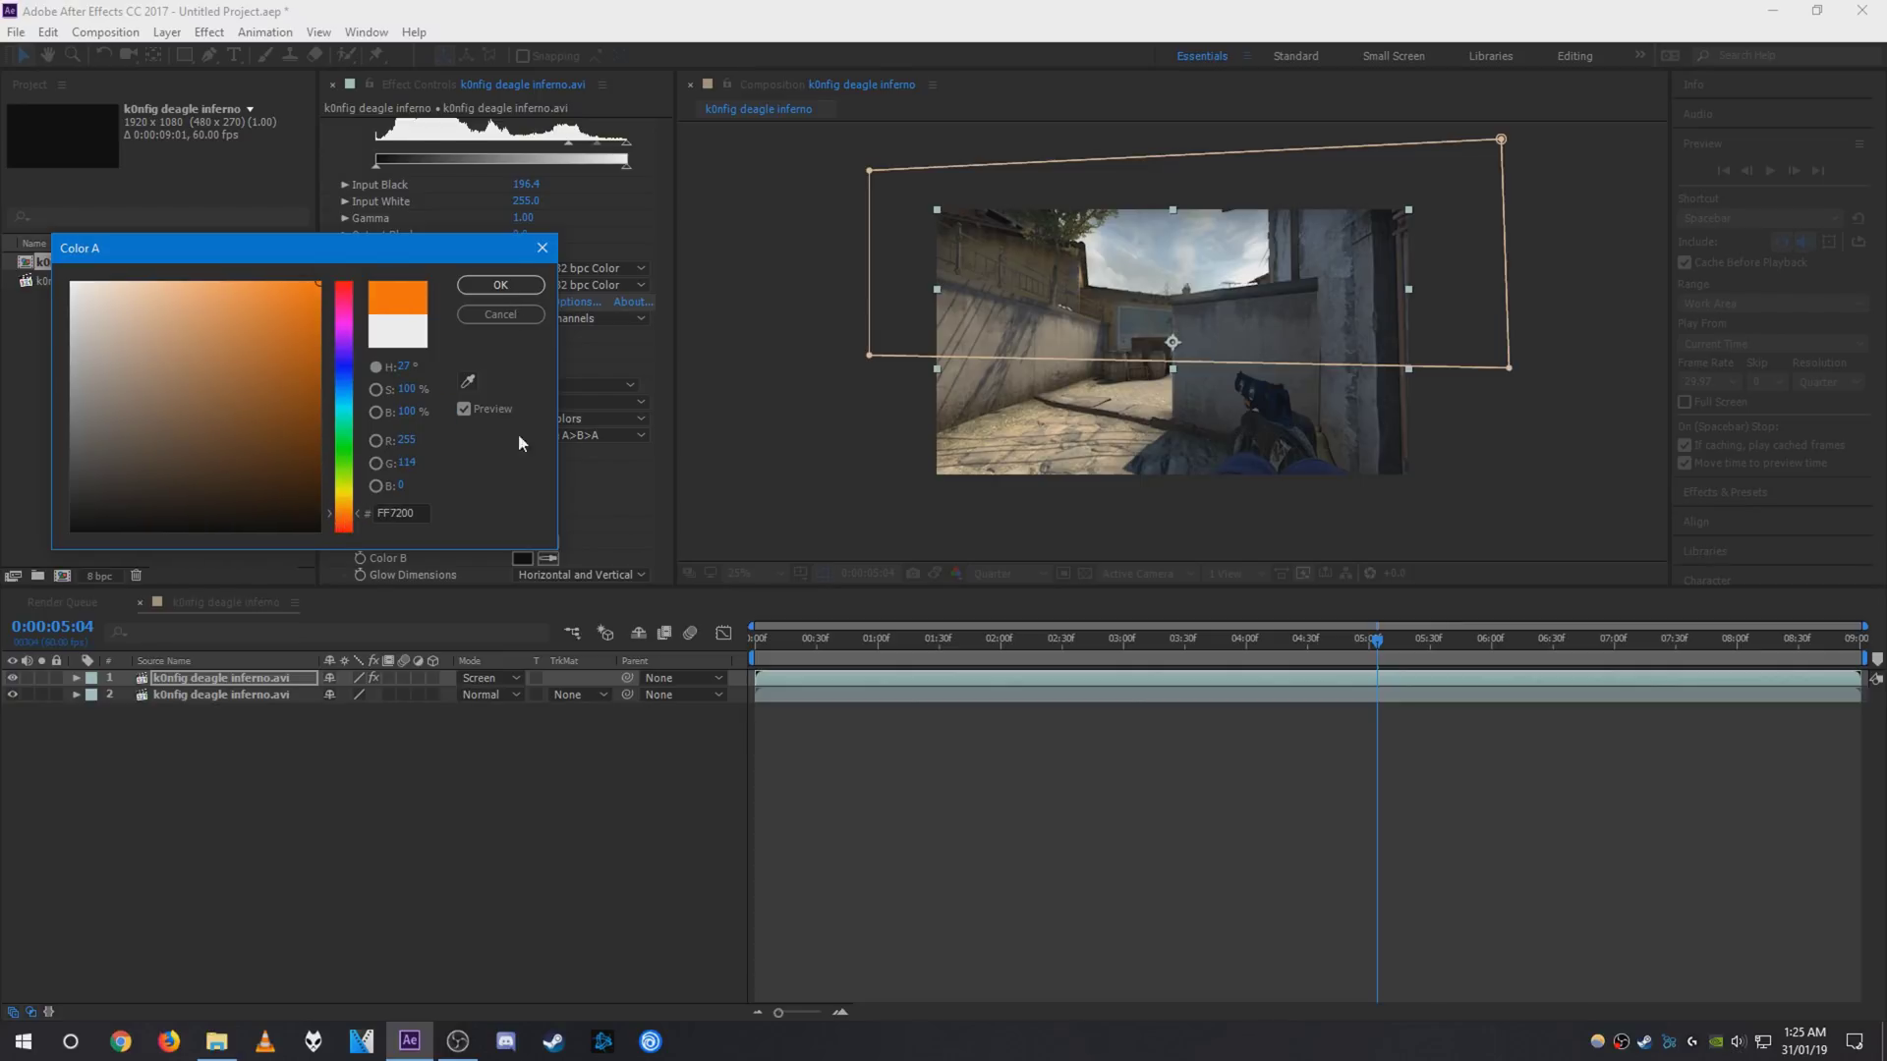
left_click(502, 283)
left_click(523, 559)
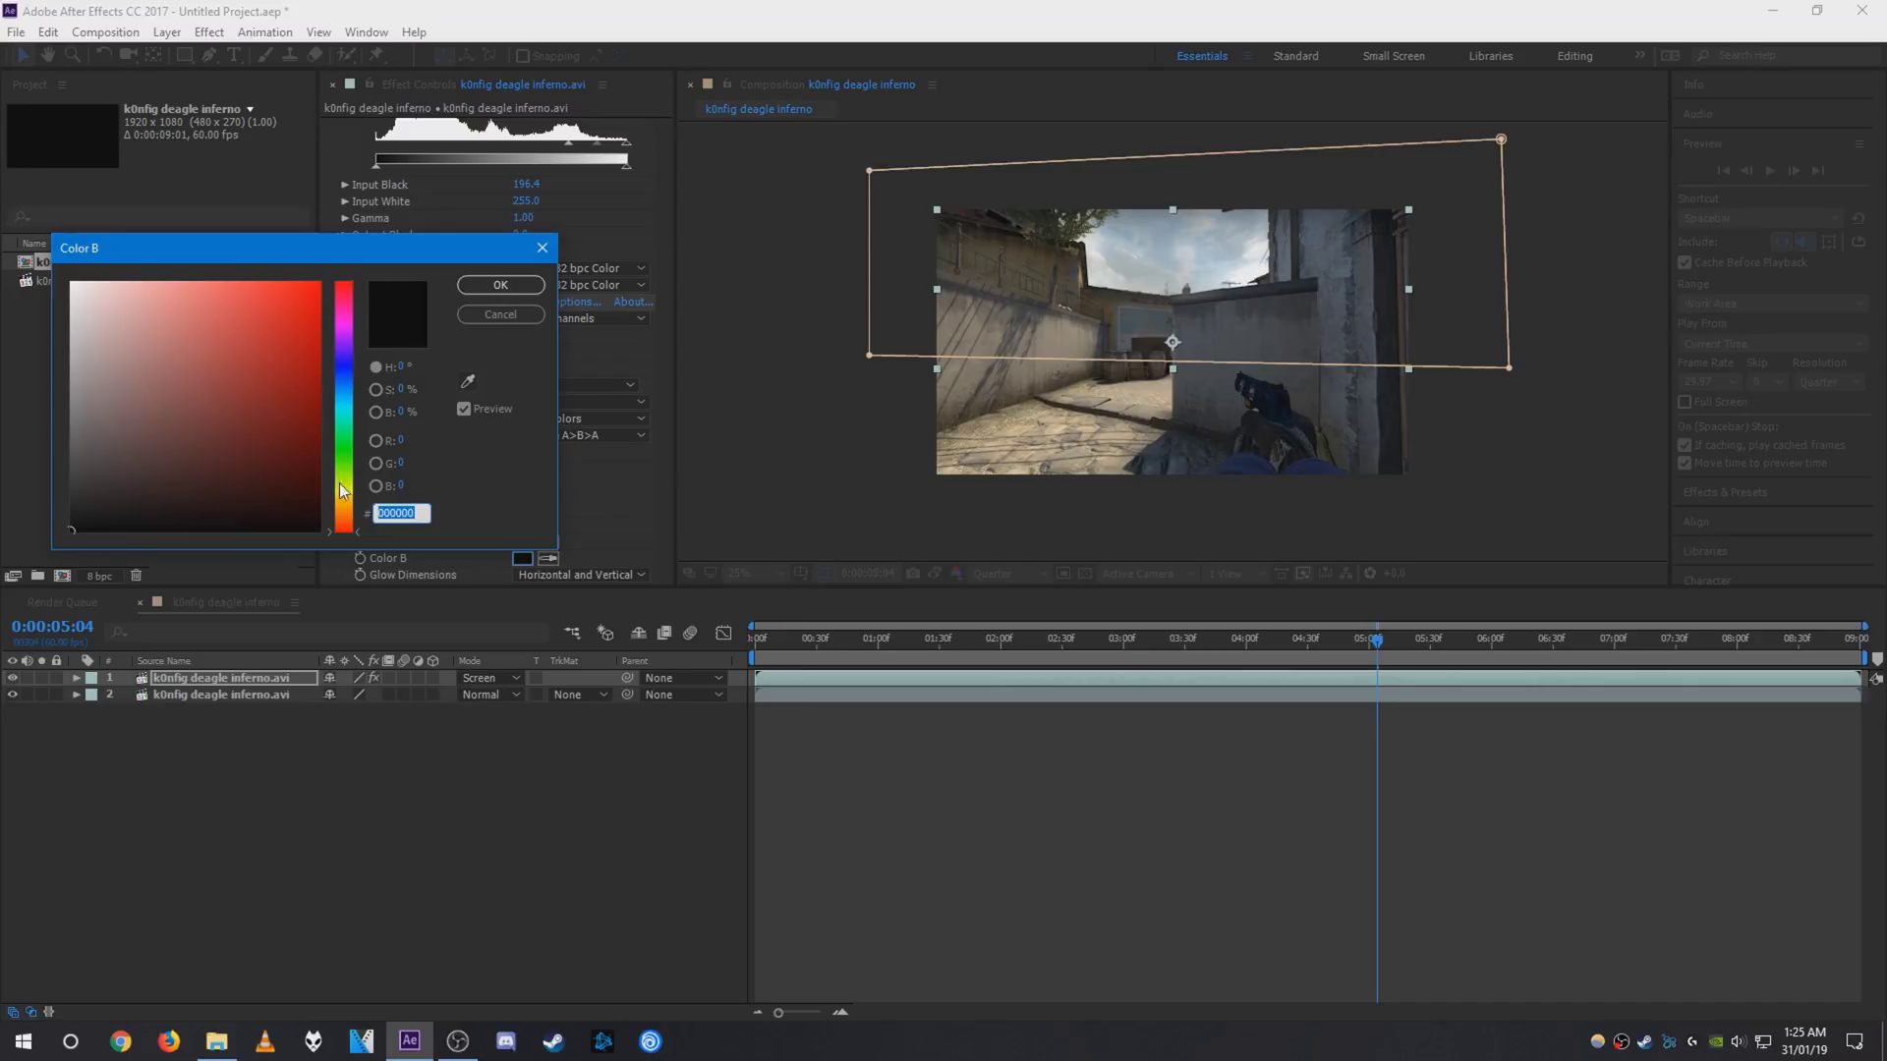
left_click(303, 295)
left_click(502, 285)
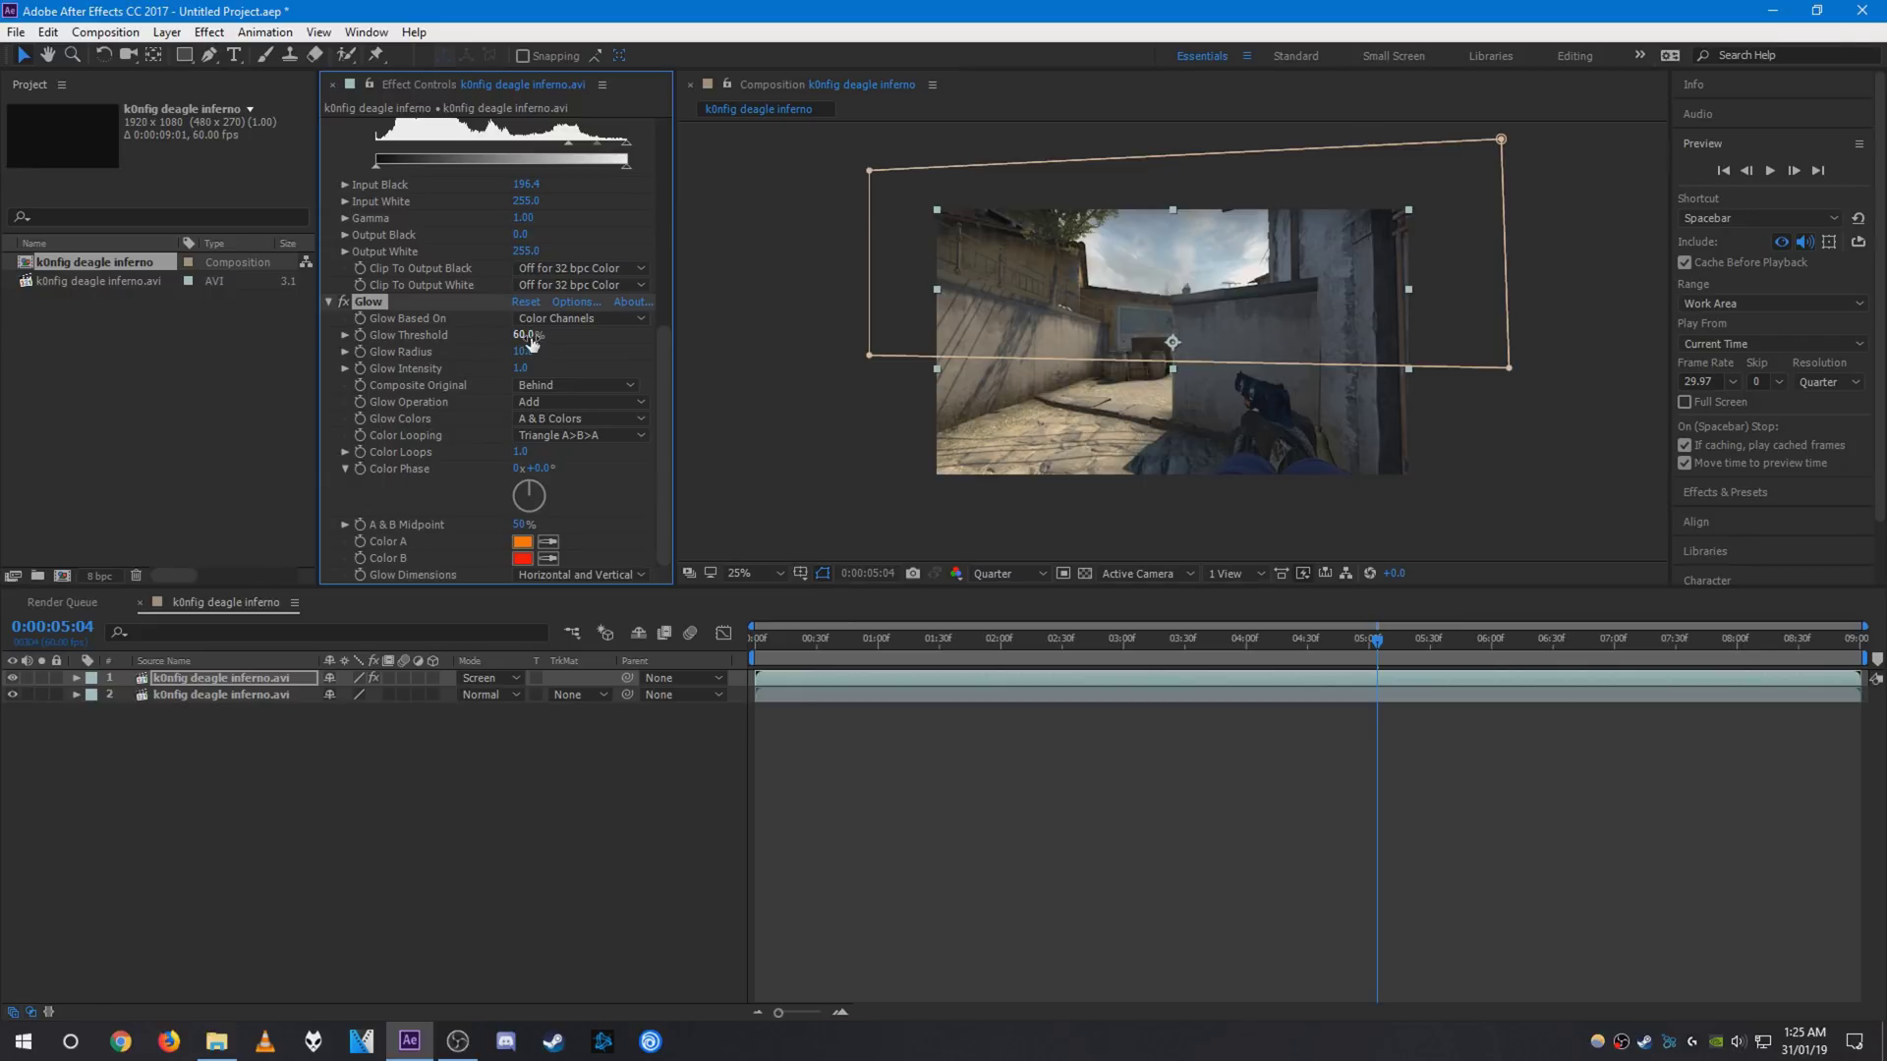
- Lower the glow threshold and widen the radius to about 239, previewing at a later frame
left_click_drag(530, 339, 509, 341)
left_click(739, 572)
left_click(796, 607)
mouse_move(520, 334)
left_mouse_down()
mouse_move(480, 336)
mouse_move(611, 351)
left_mouse_up()
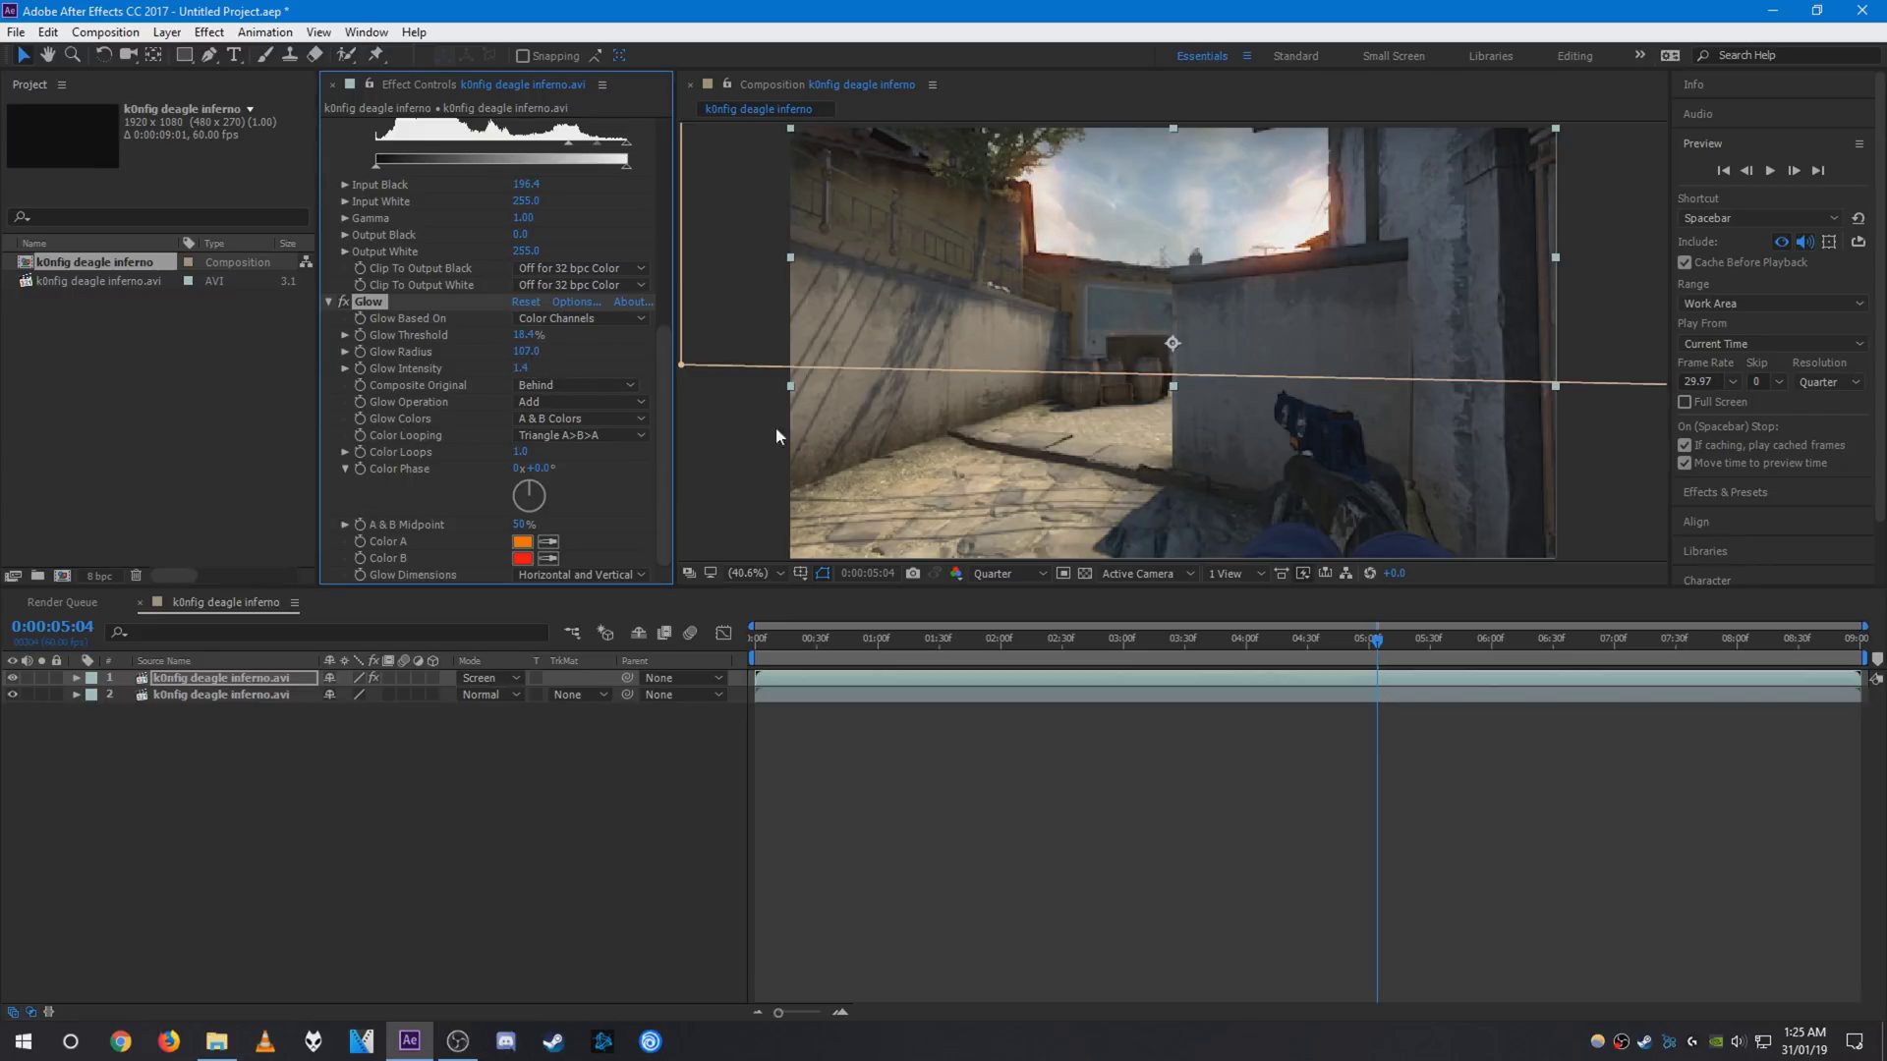
left_click(1479, 639)
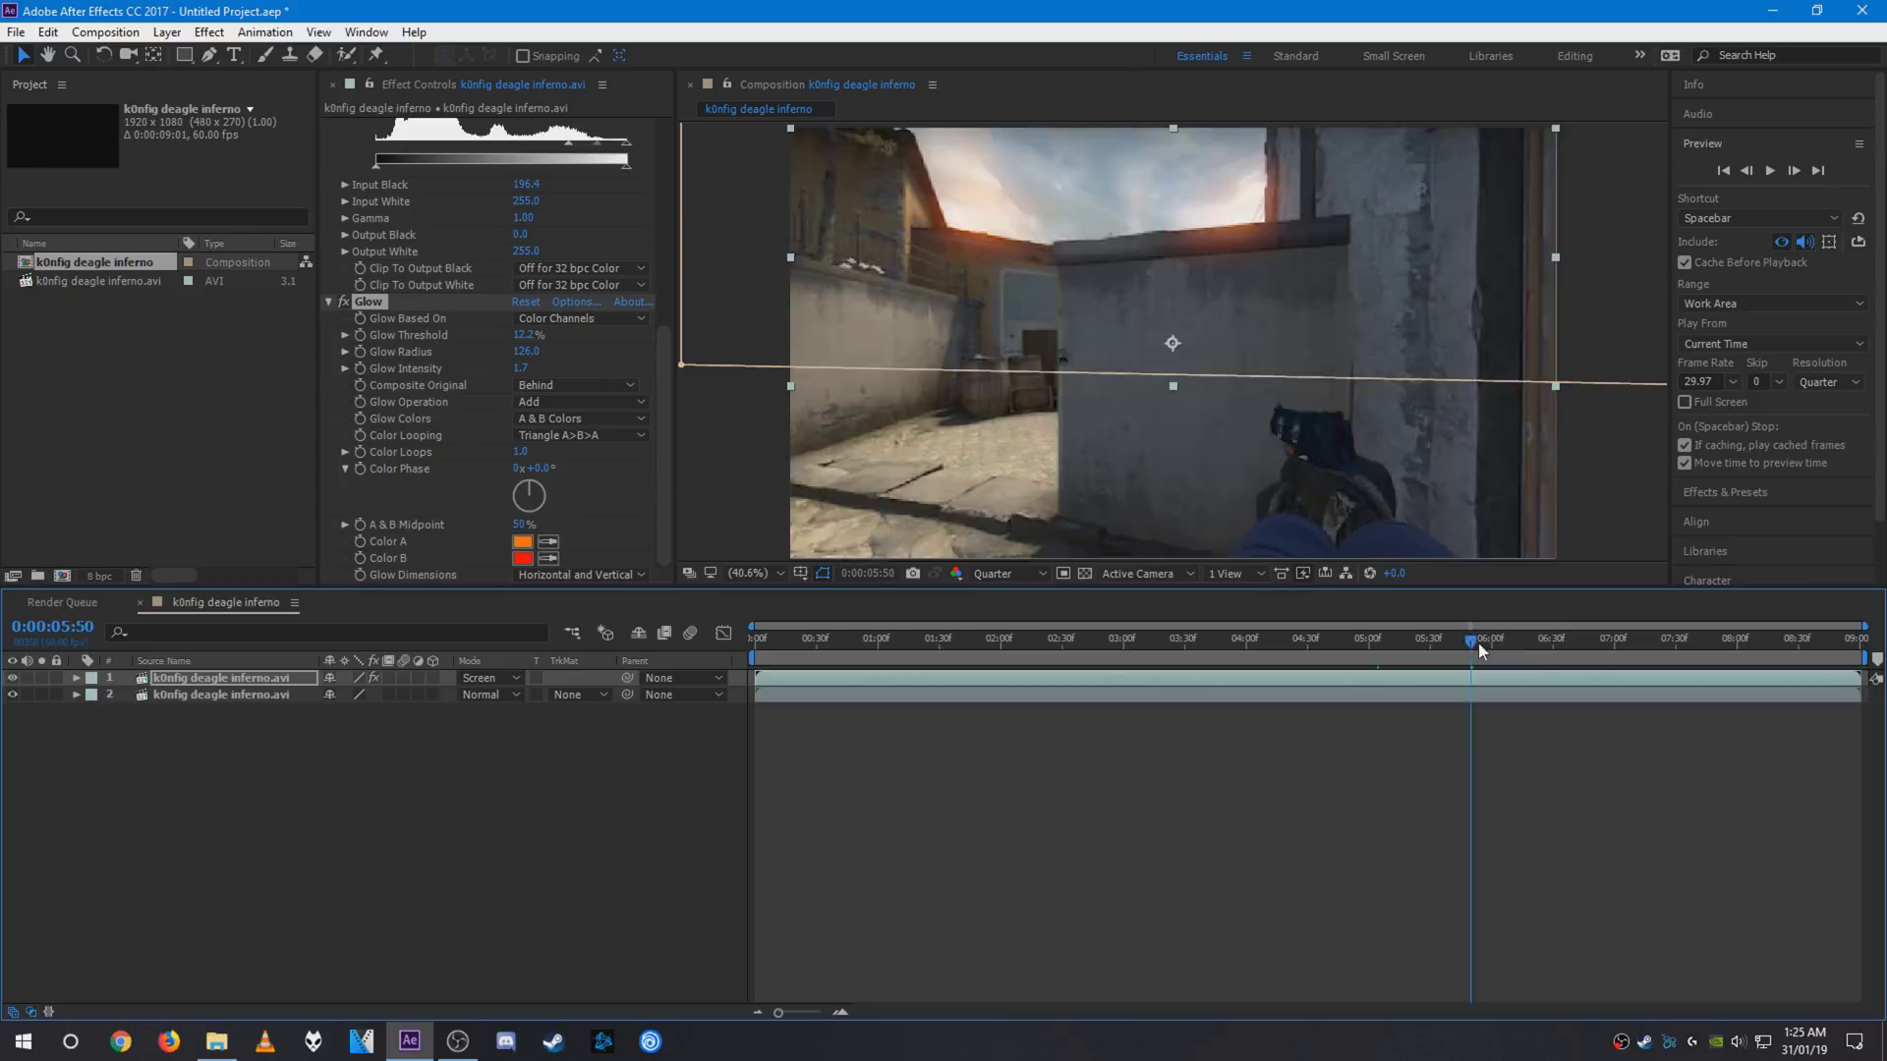
left_click_drag(1479, 642, 1533, 643)
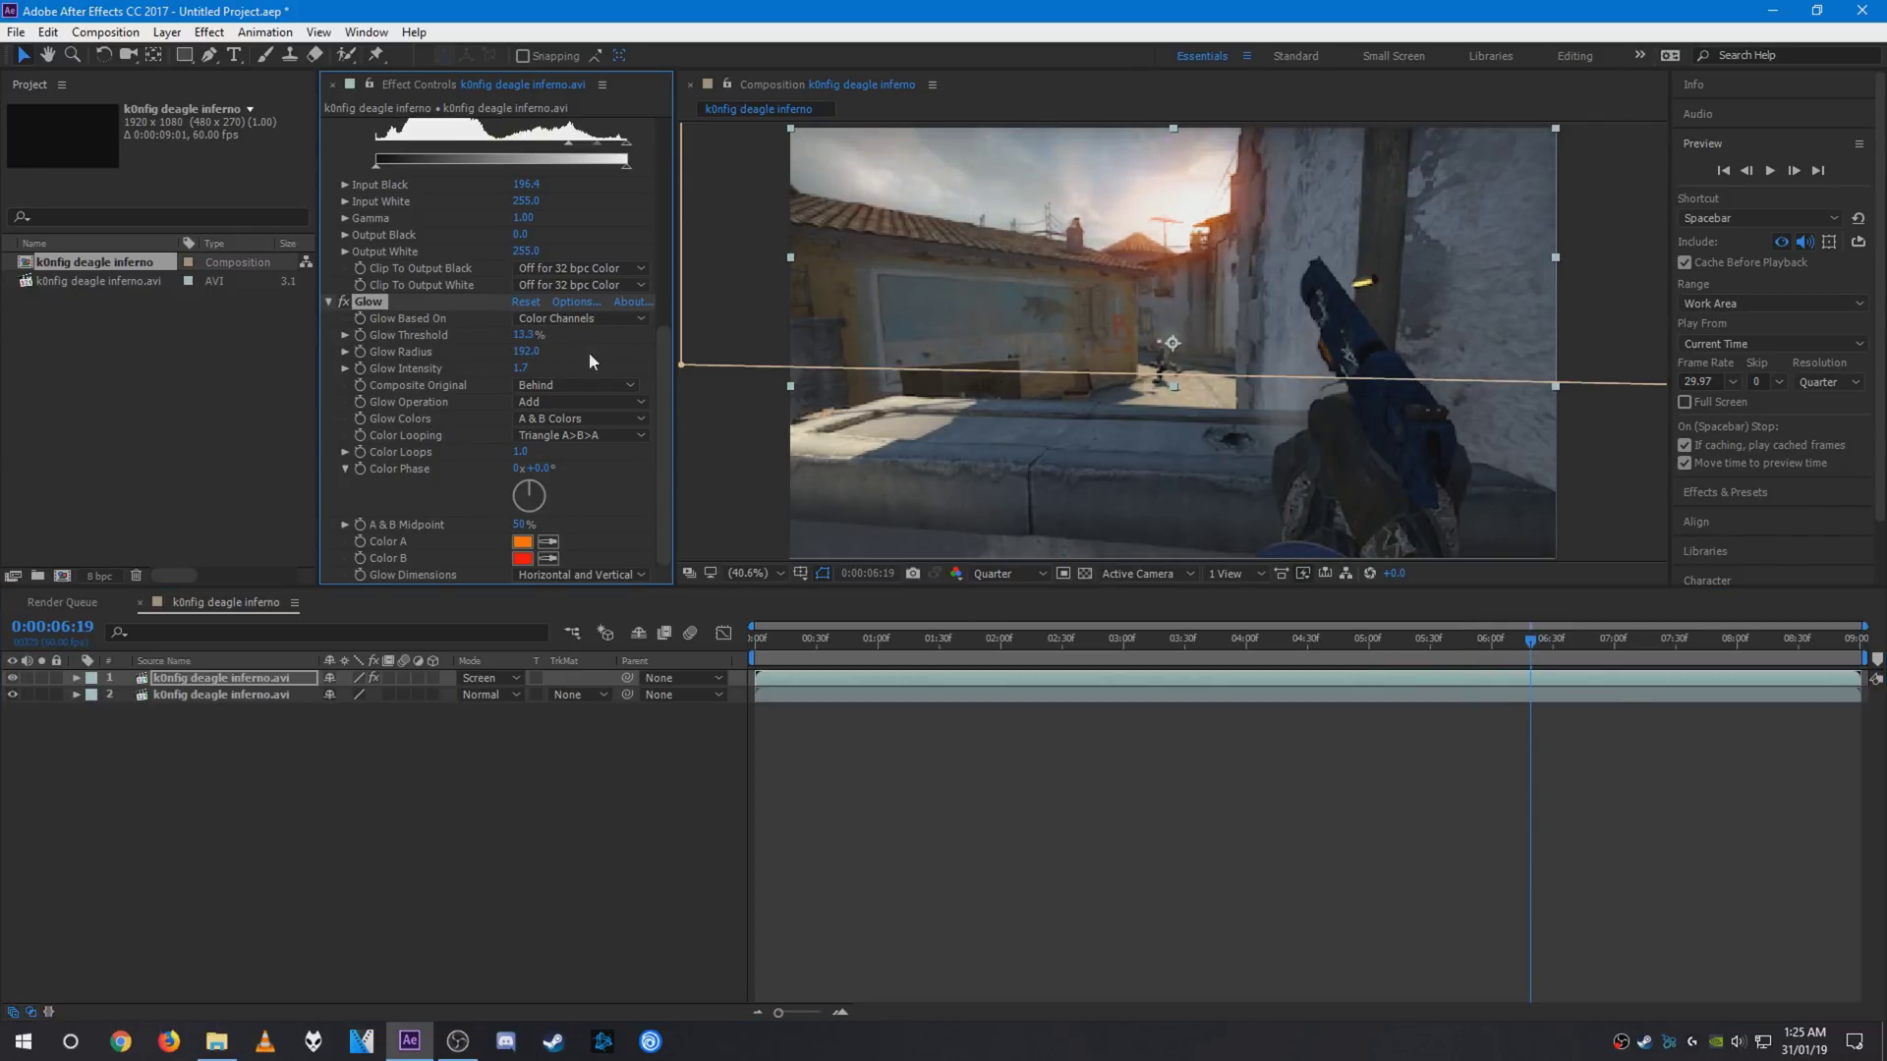
- Compare the glow layer in Normal blending, then return it to Screen
left_click(488, 676)
left_click(575, 177)
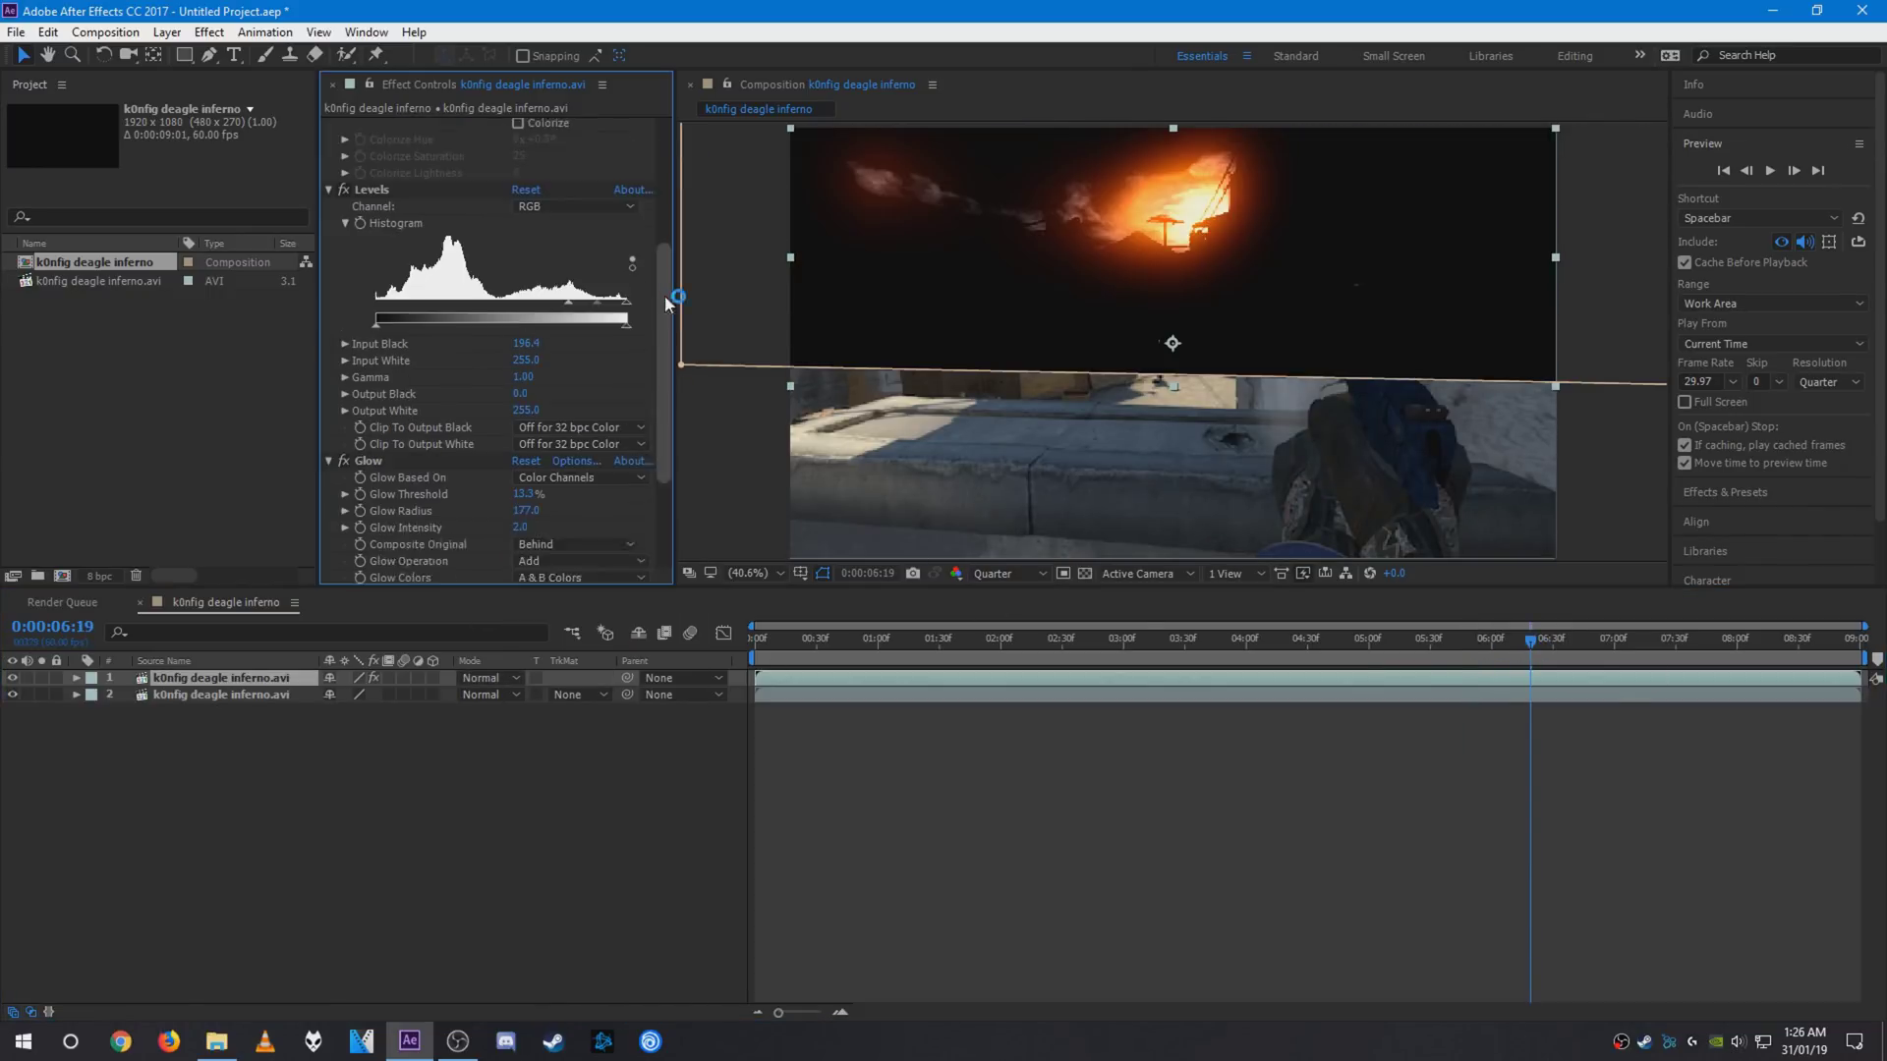
scroll(501, 370, "up", 3)
left_click(487, 677)
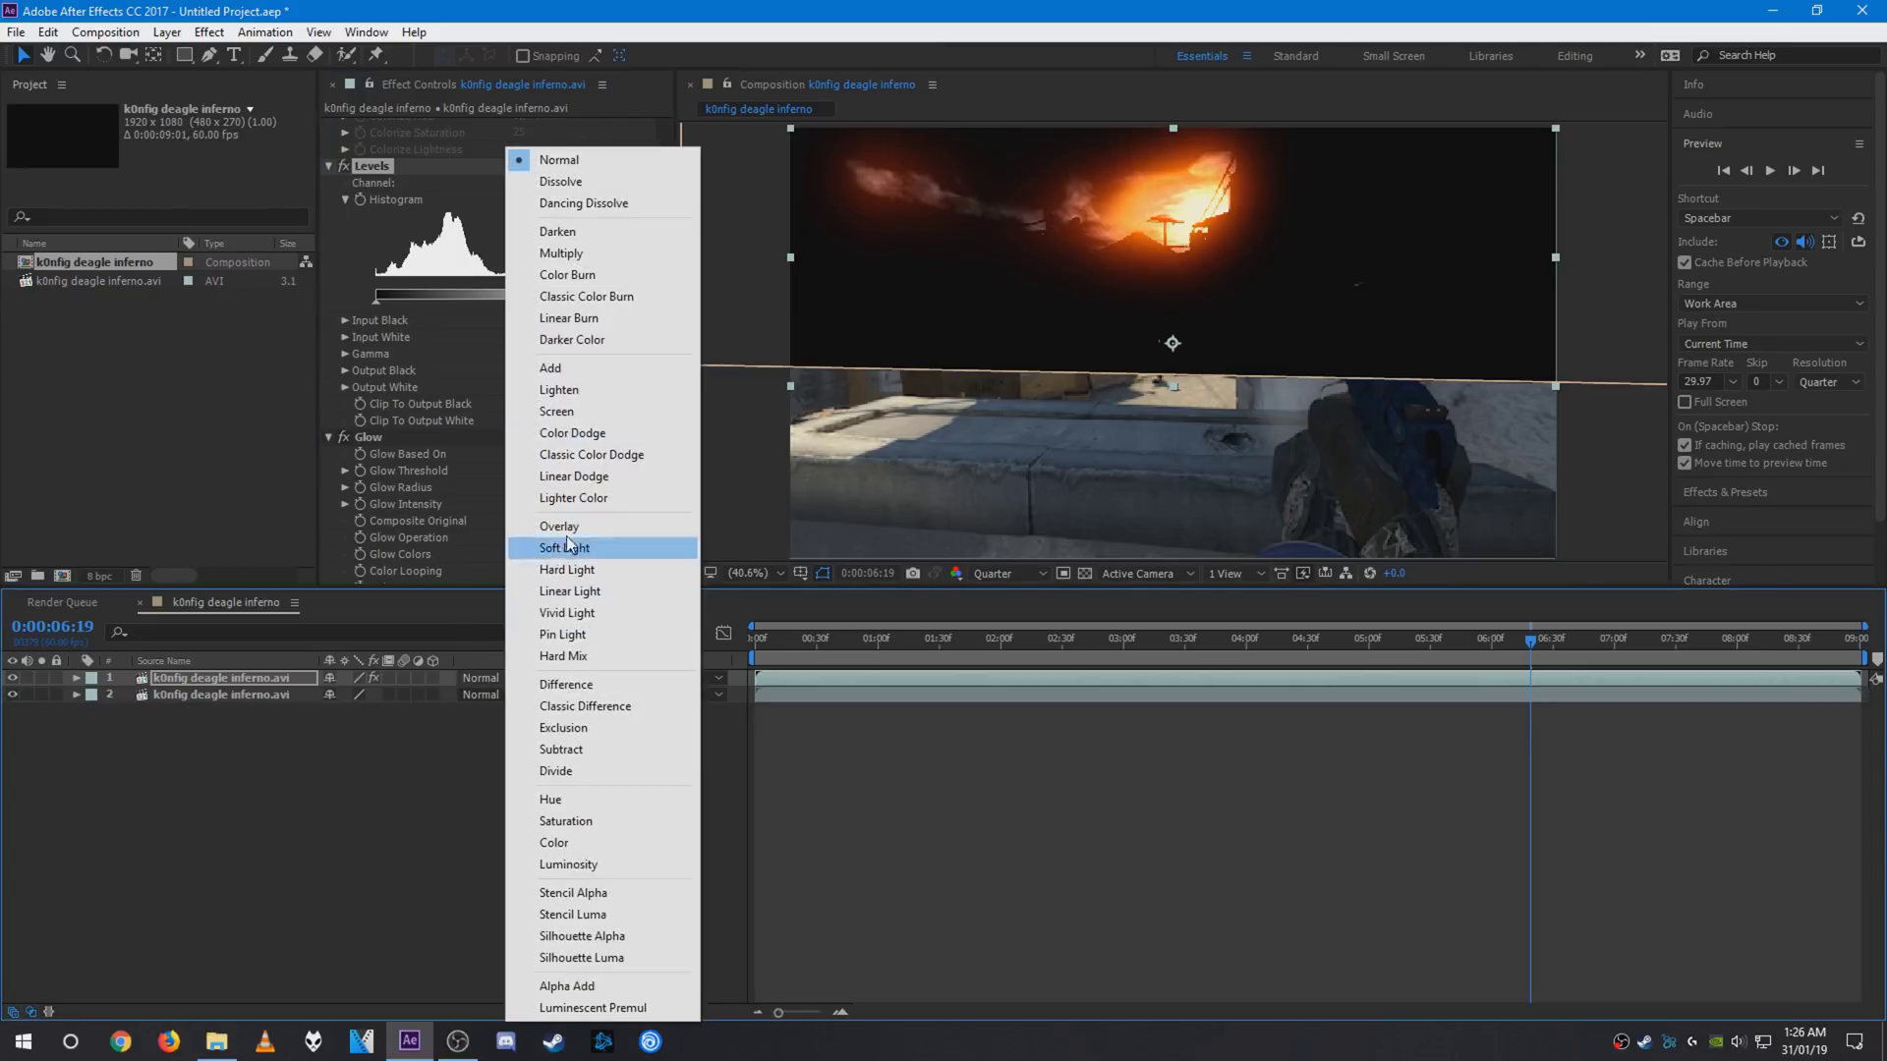
left_click(553, 277)
scroll(527, 353, "down", 3)
- Set glow threshold to 11.8% and intensity to 1.5, then scrub the clip to check the result
left_click_drag(526, 349, 566, 383)
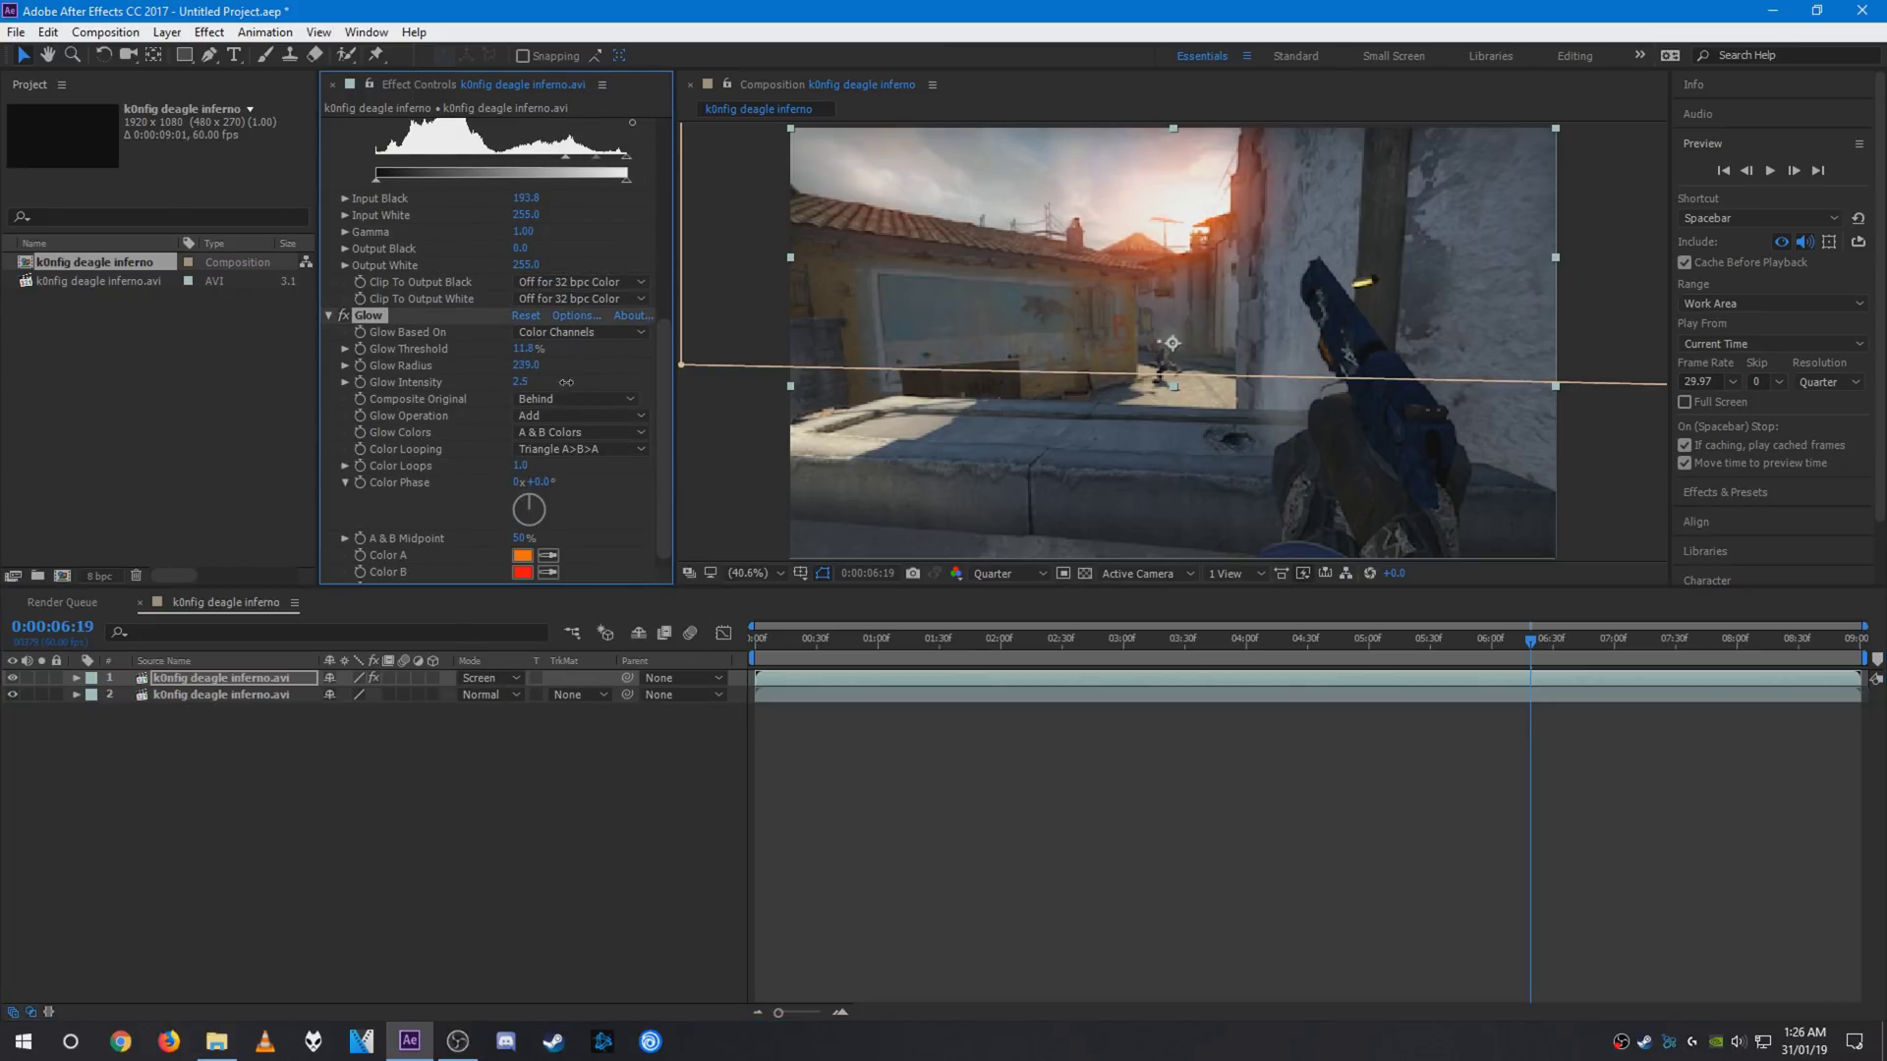
left_click(519, 380)
type("1.5")
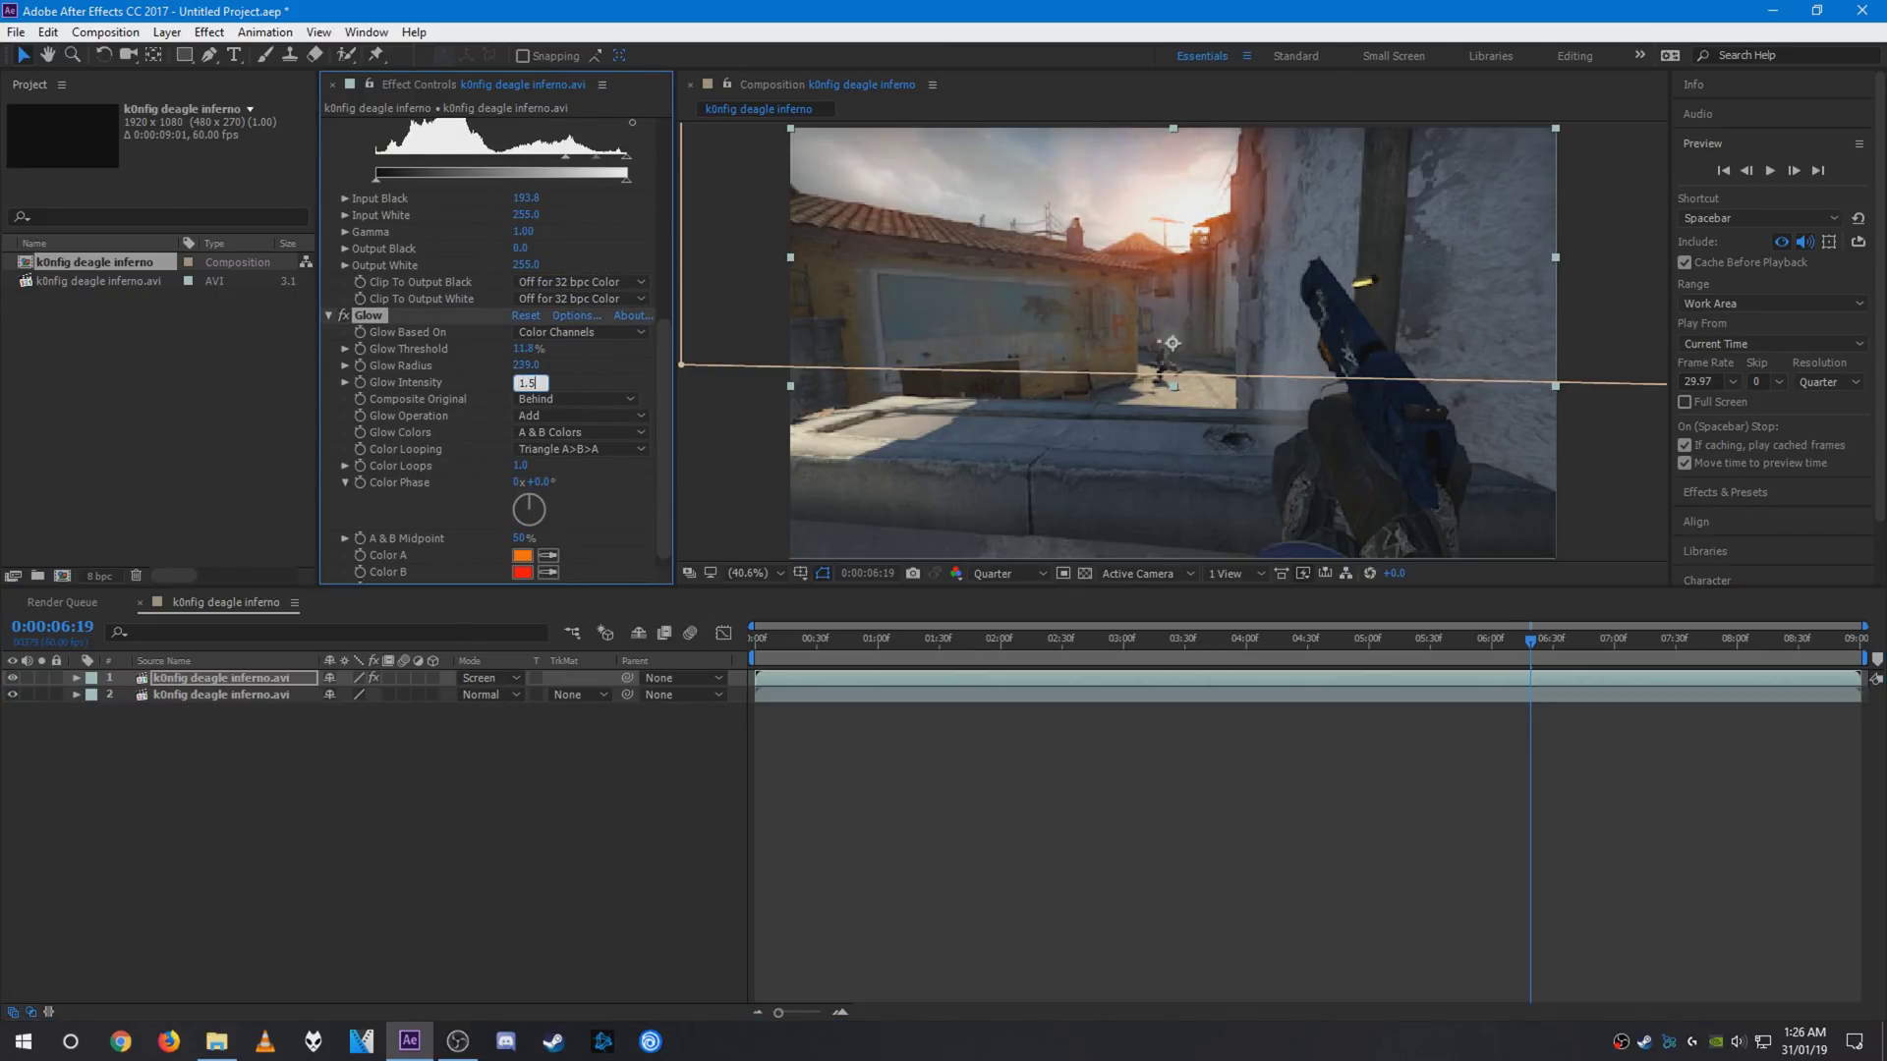
key("Return")
left_click(1007, 638)
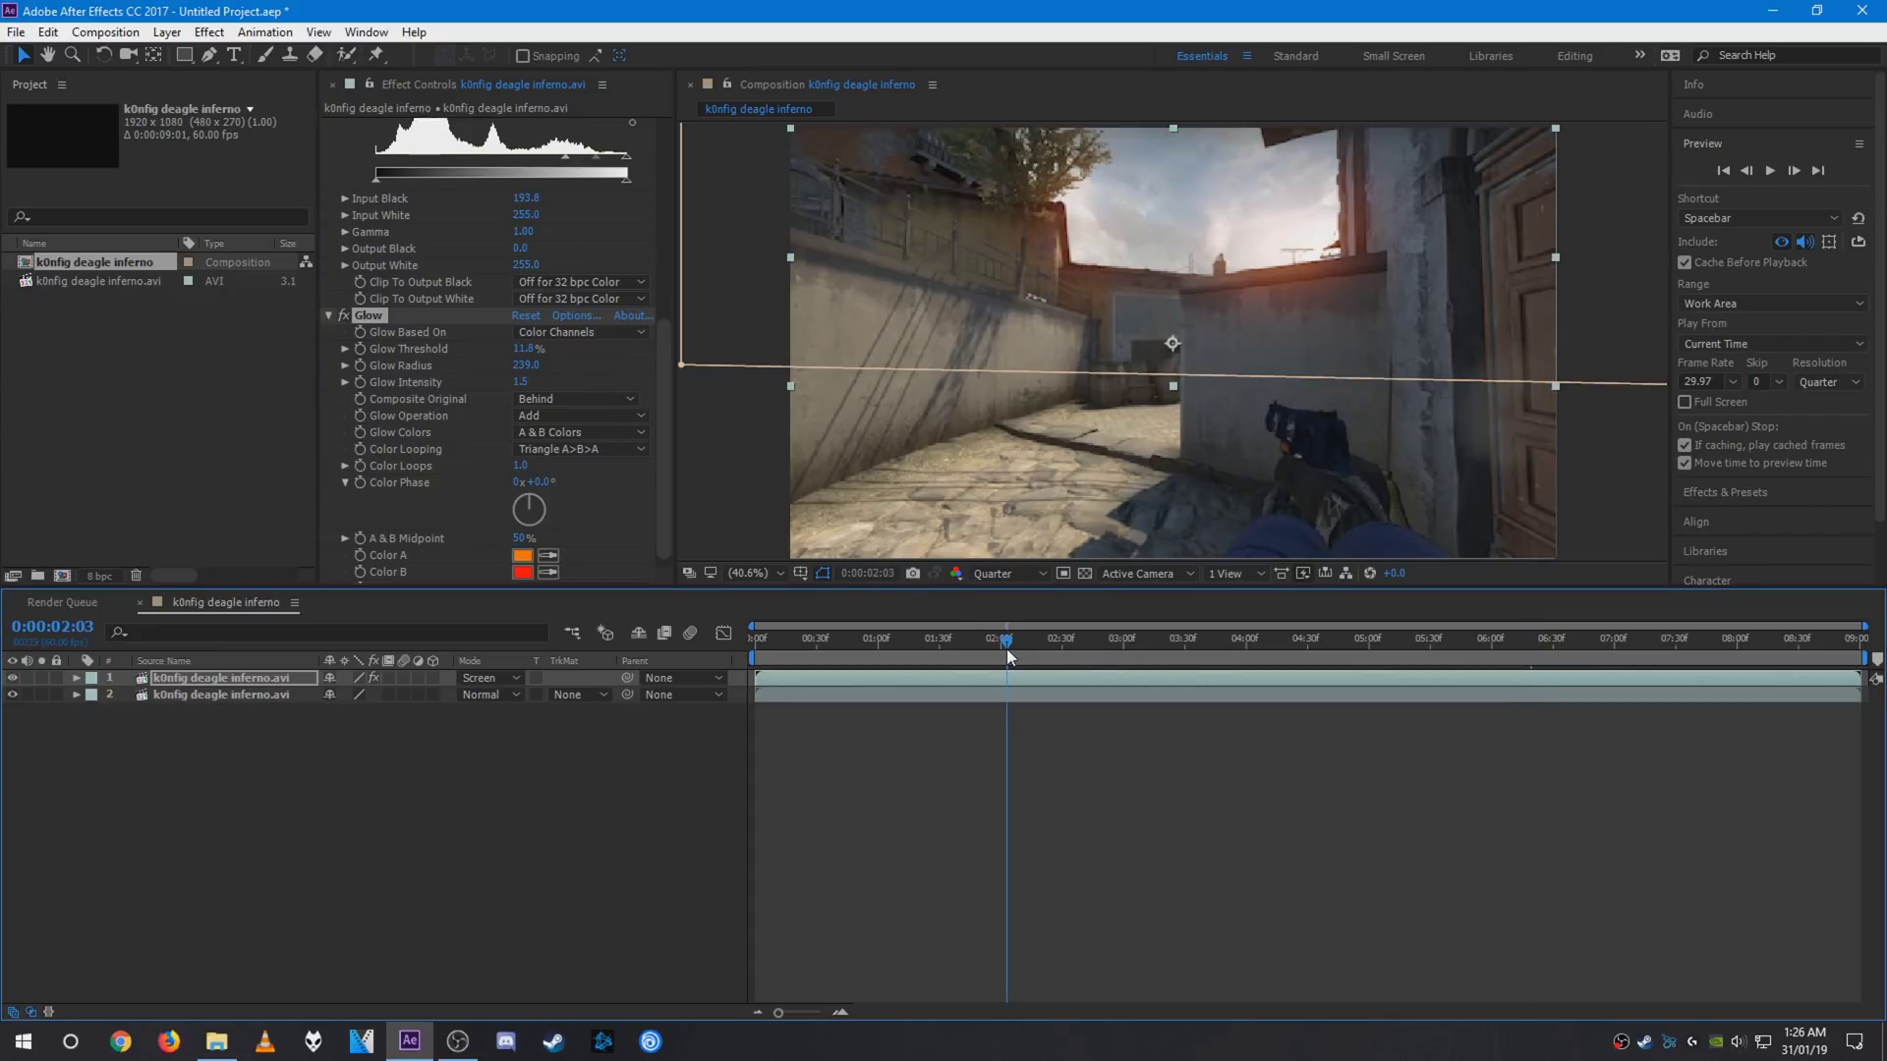
left_click(847, 772)
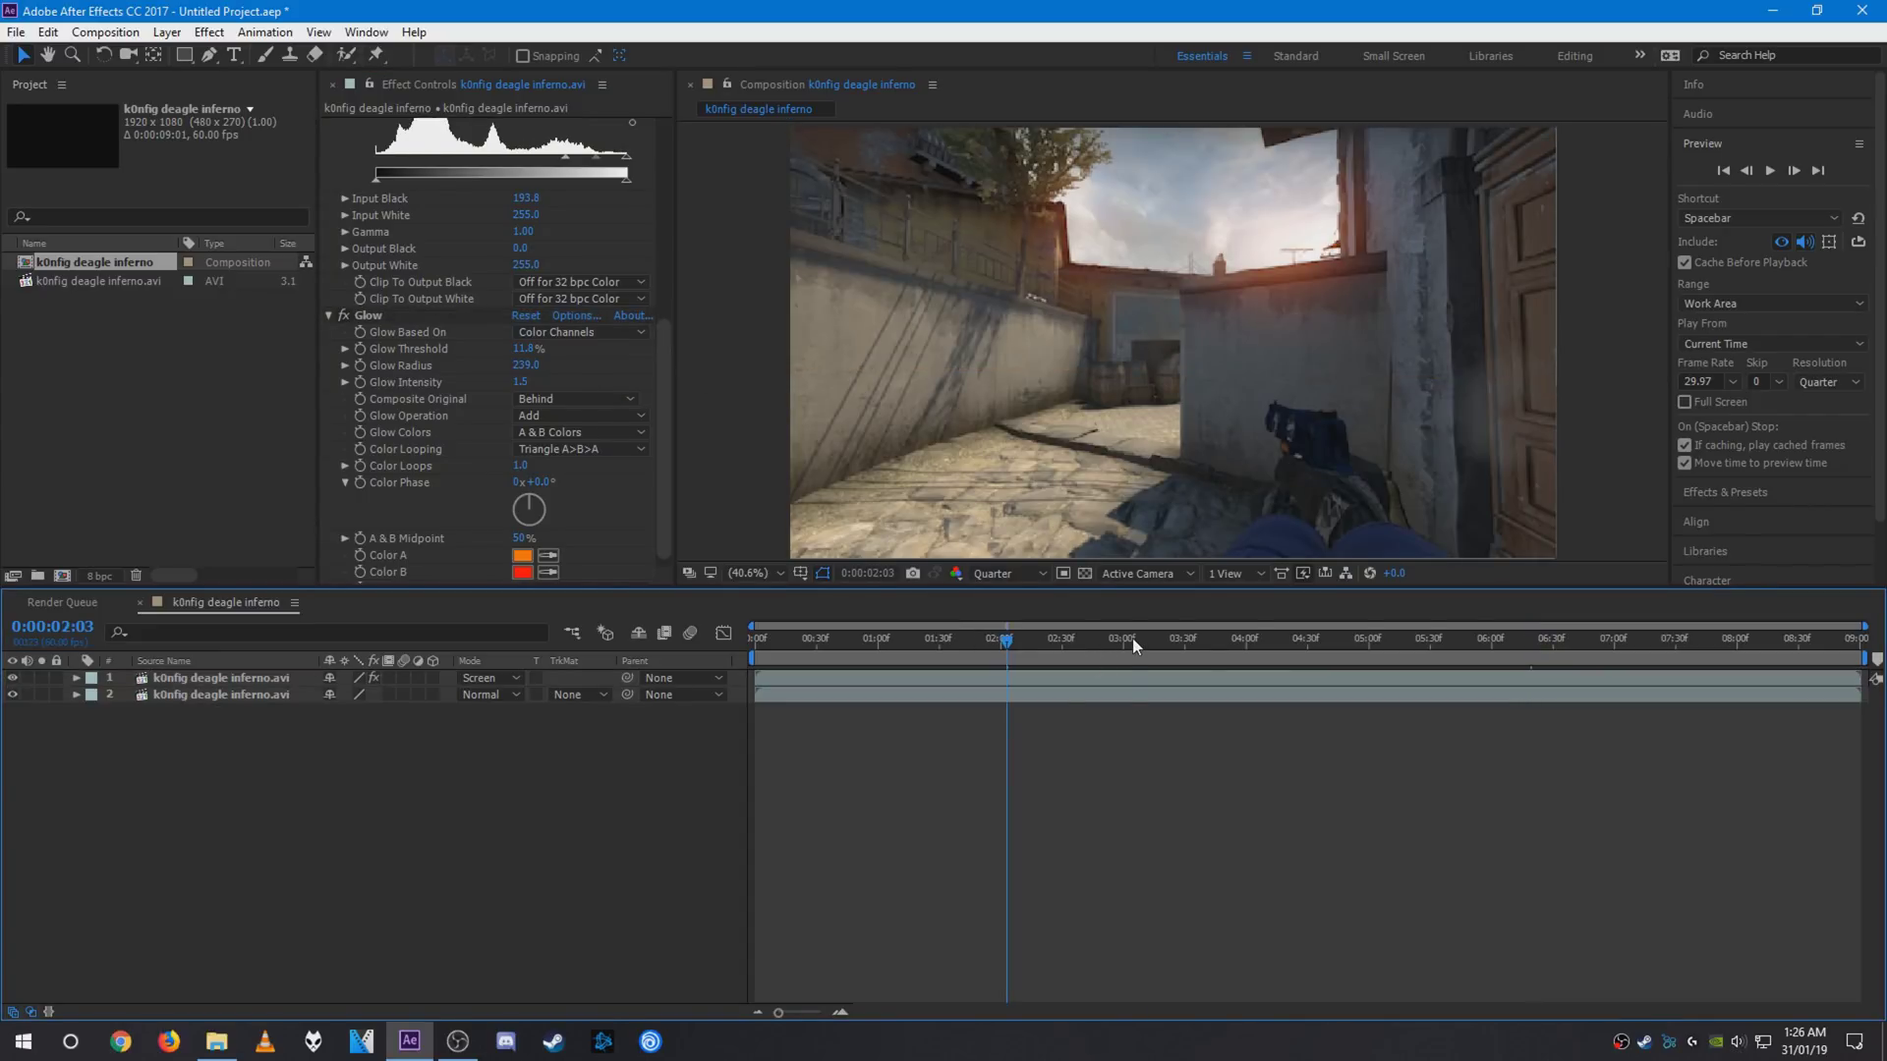
left_click_drag(1132, 638, 1384, 642)
left_click(248, 682)
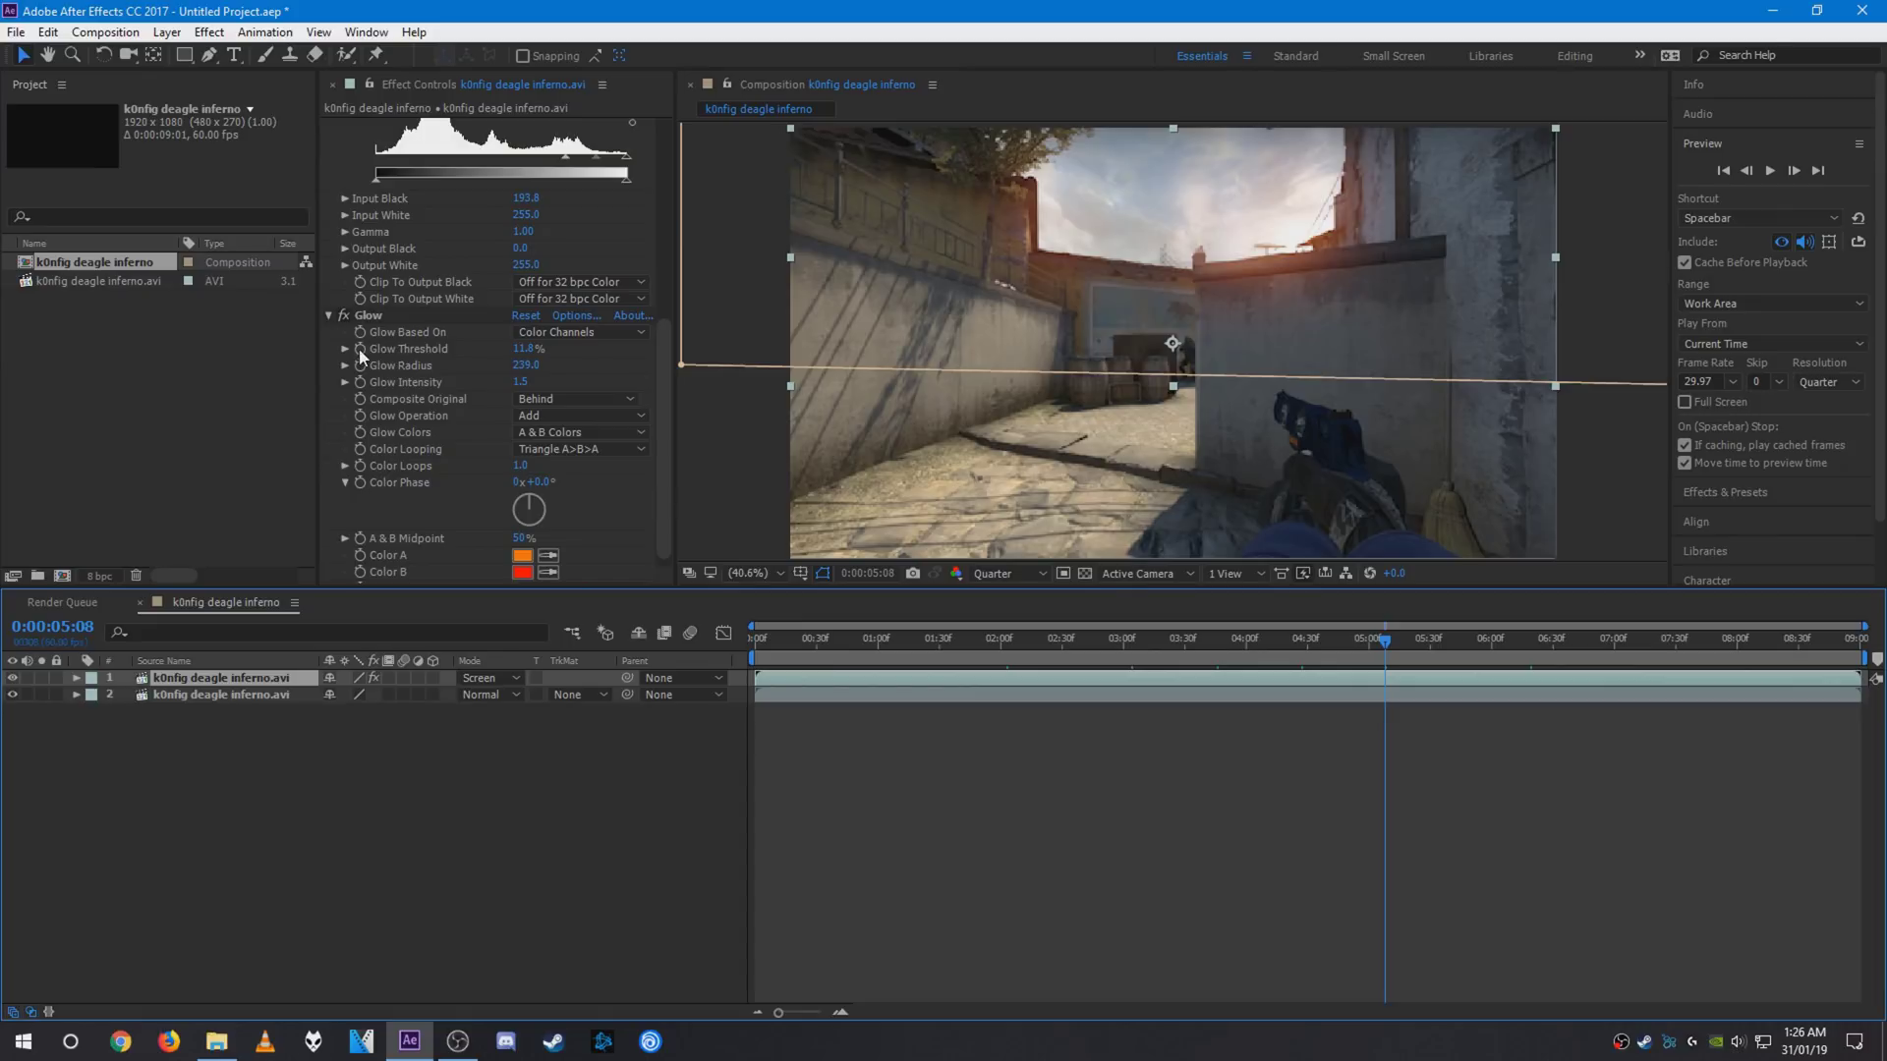
left_click(368, 316)
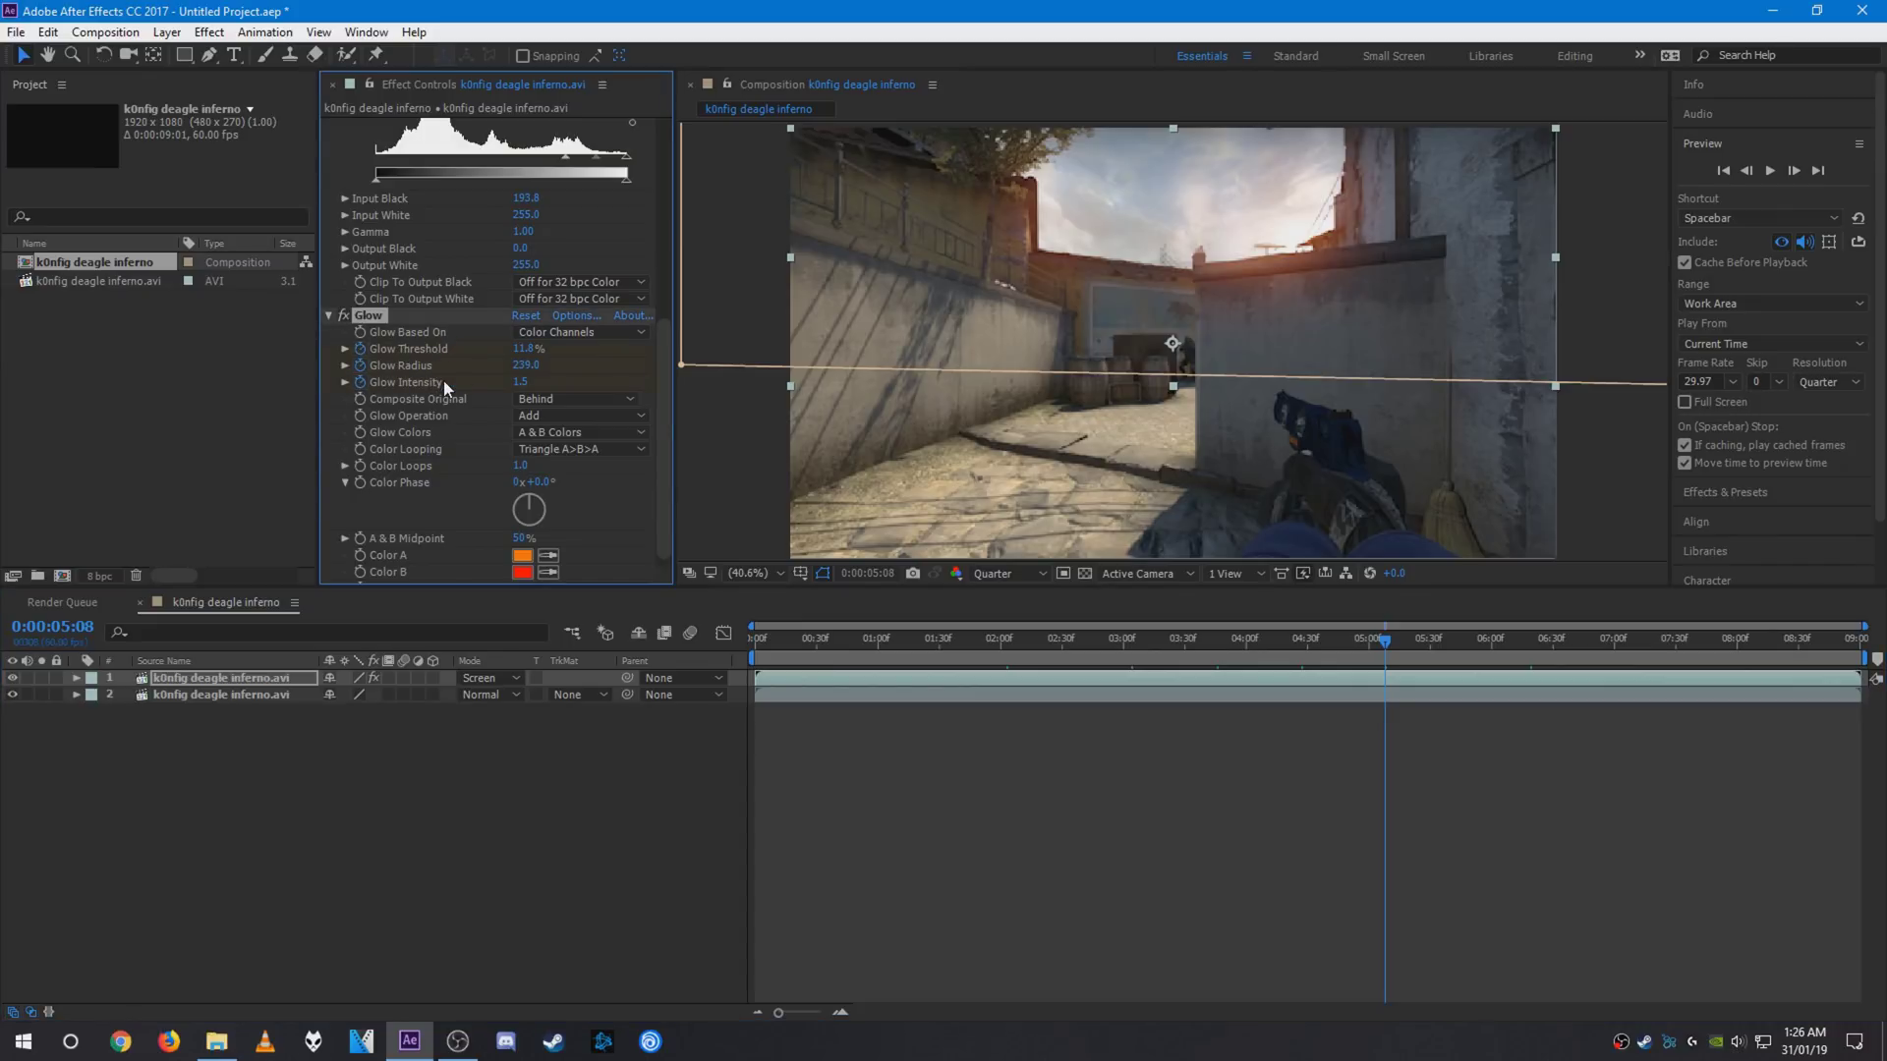
- Move the three Glow keyframes to 6:14 and add a matching base-value set at 6:03
key("u")
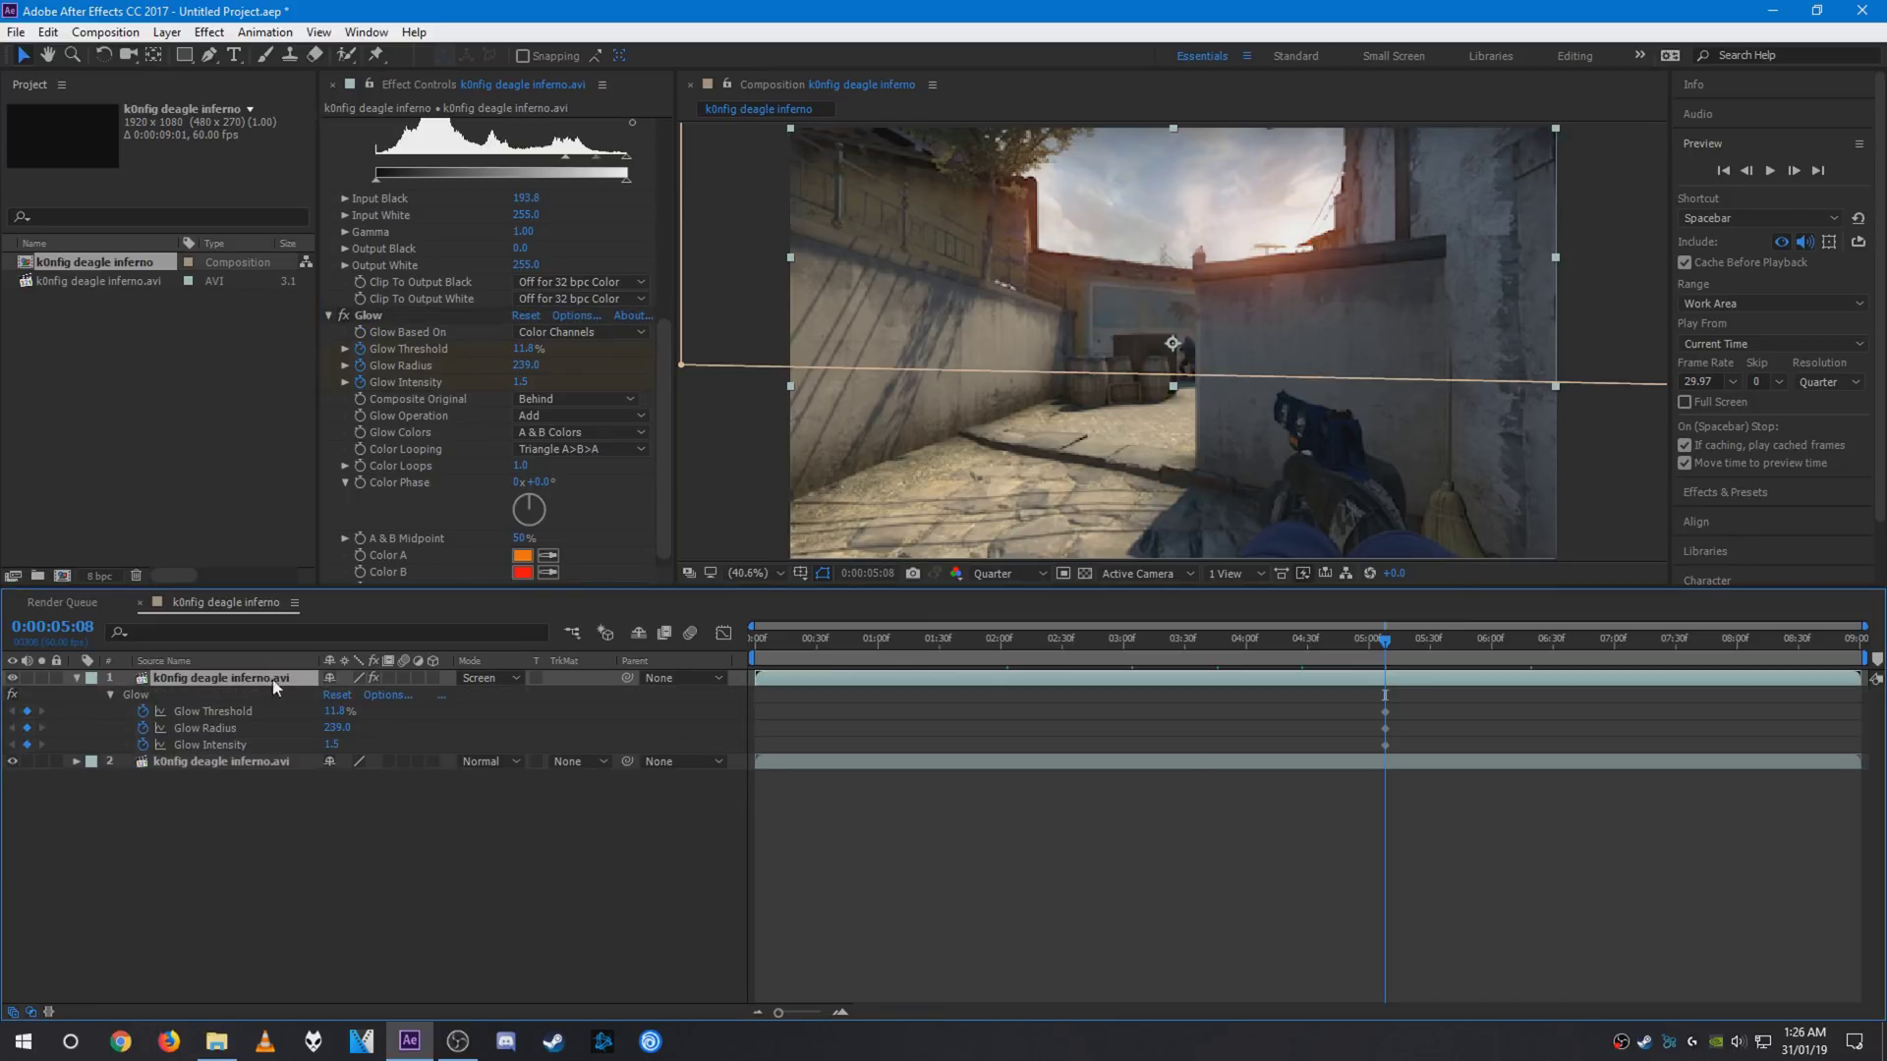
left_click_drag(1384, 639, 1518, 637)
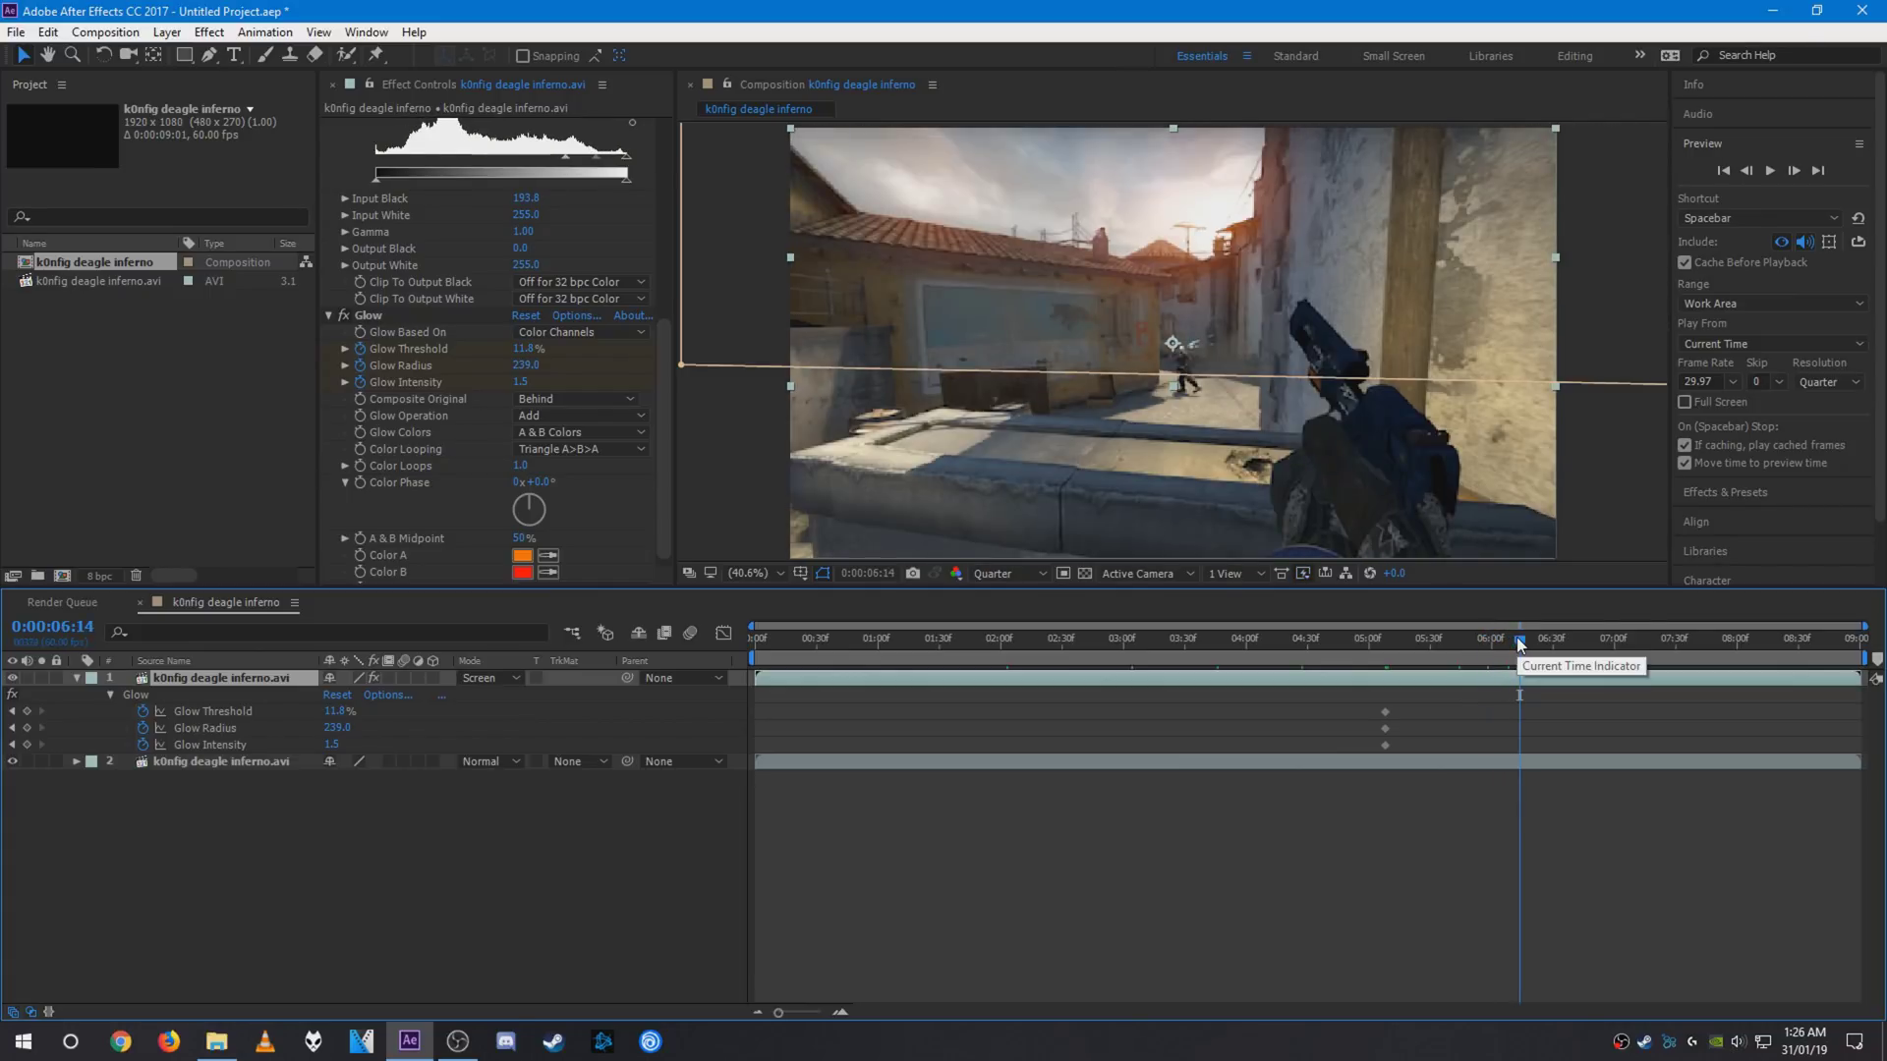
mouse_move(1413, 703)
left_mouse_down()
mouse_move(1381, 747)
mouse_move(1526, 720)
left_mouse_up()
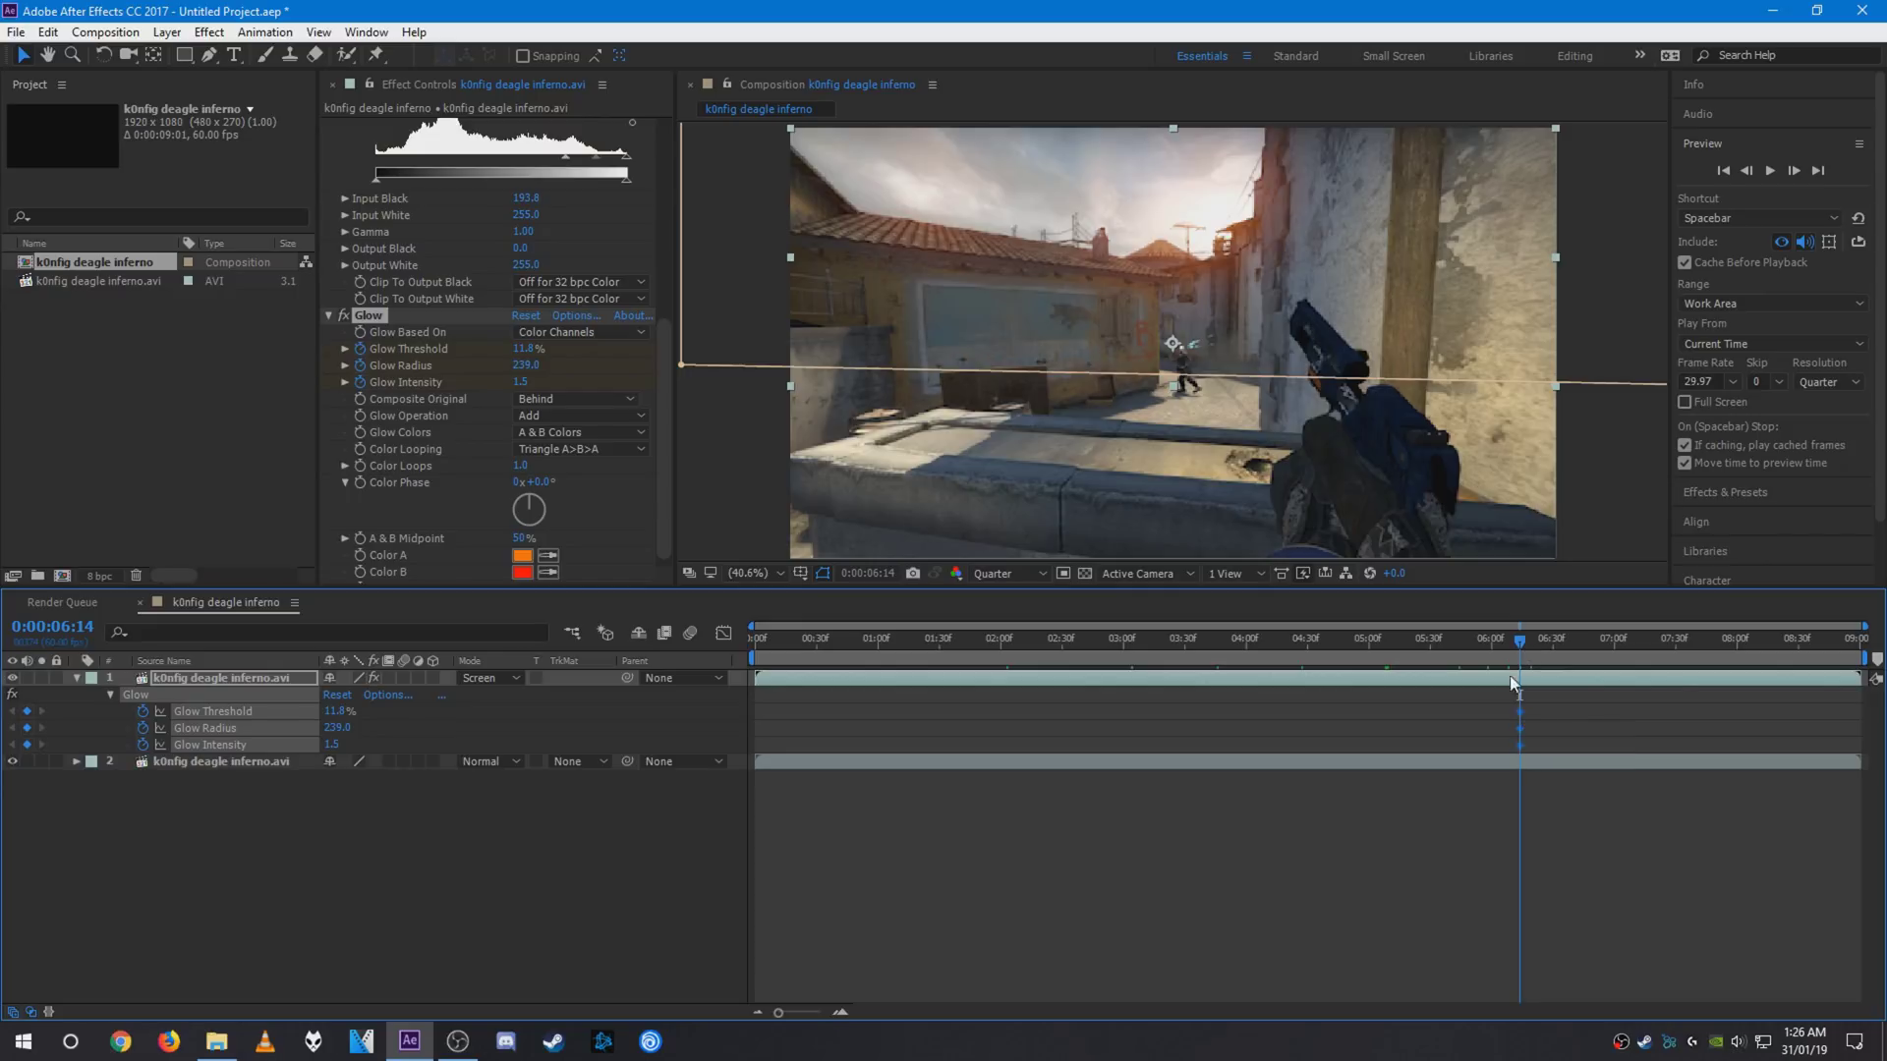
left_click_drag(1519, 636, 1496, 641)
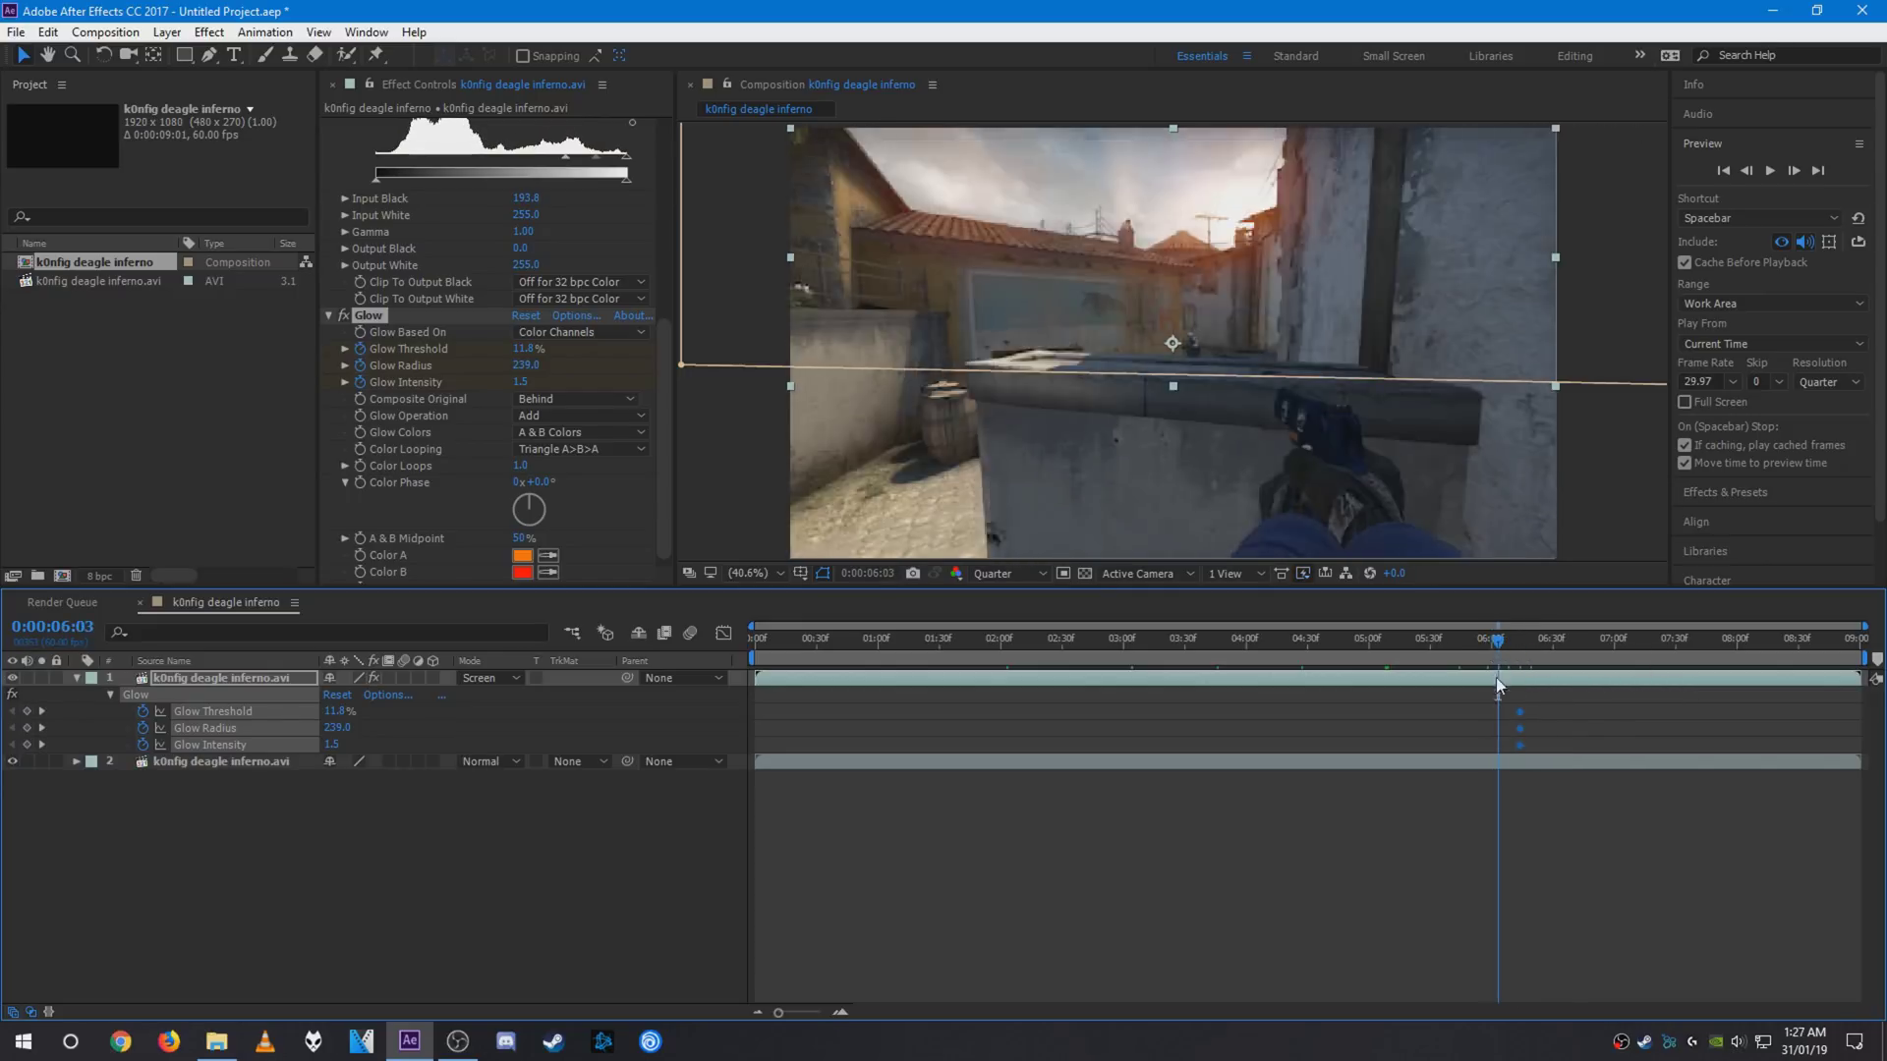
left_click(1503, 715)
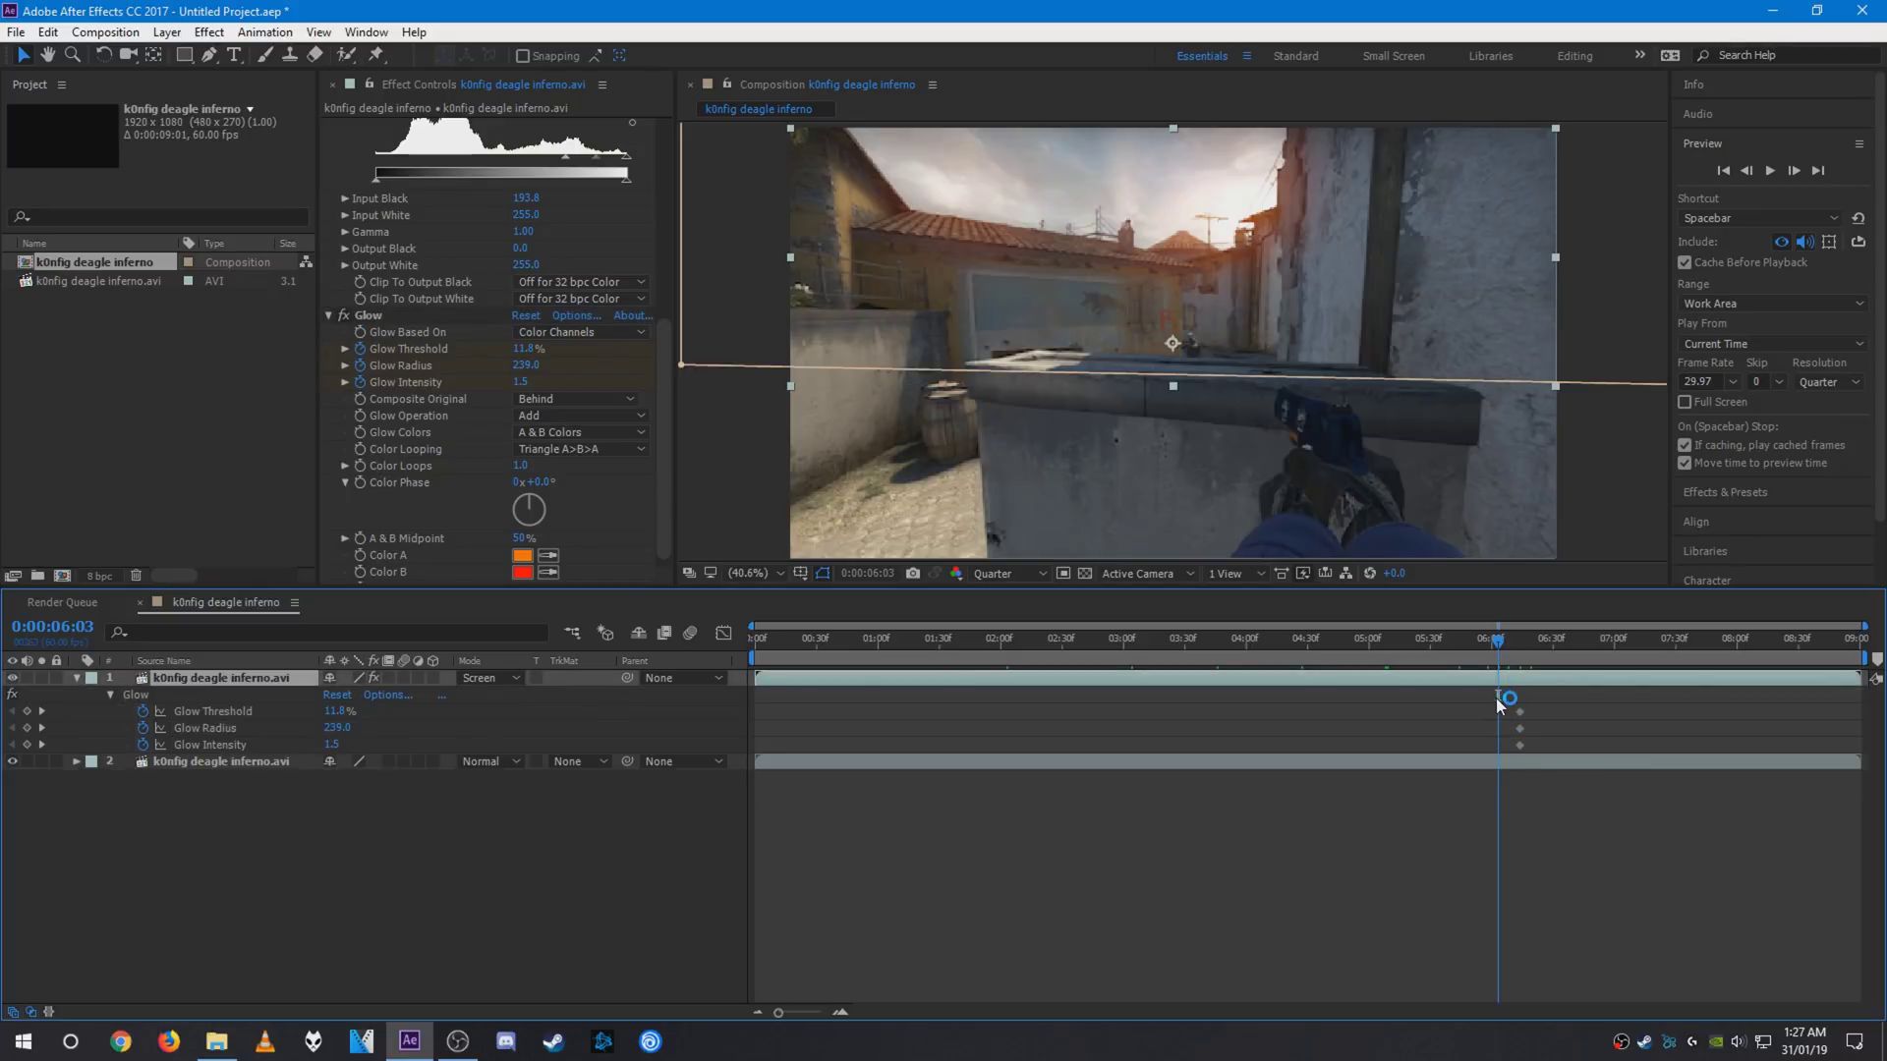
- At 6:14 set the flash values: threshold 0%, radius 268, intensity 3.2
left_click_drag(1493, 643, 1521, 643)
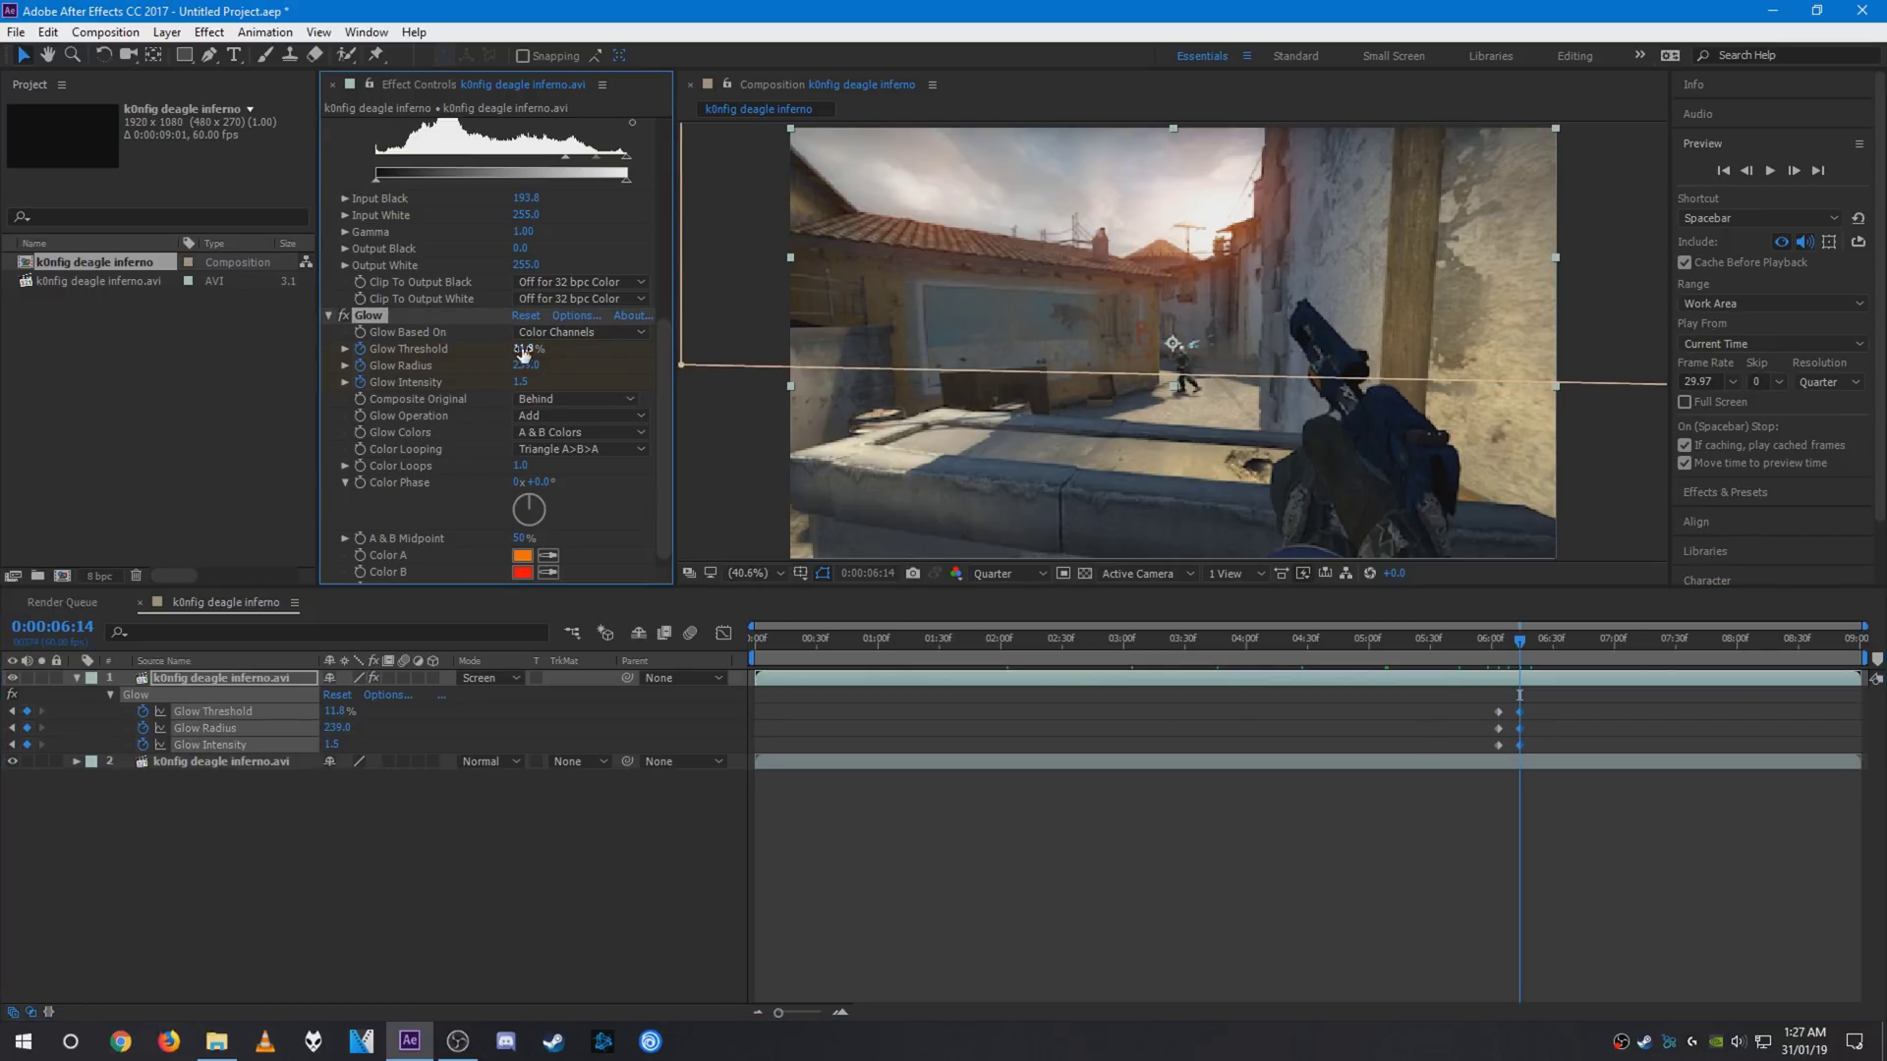
mouse_move(523, 349)
left_mouse_down()
mouse_move(501, 350)
mouse_move(573, 367)
left_mouse_up()
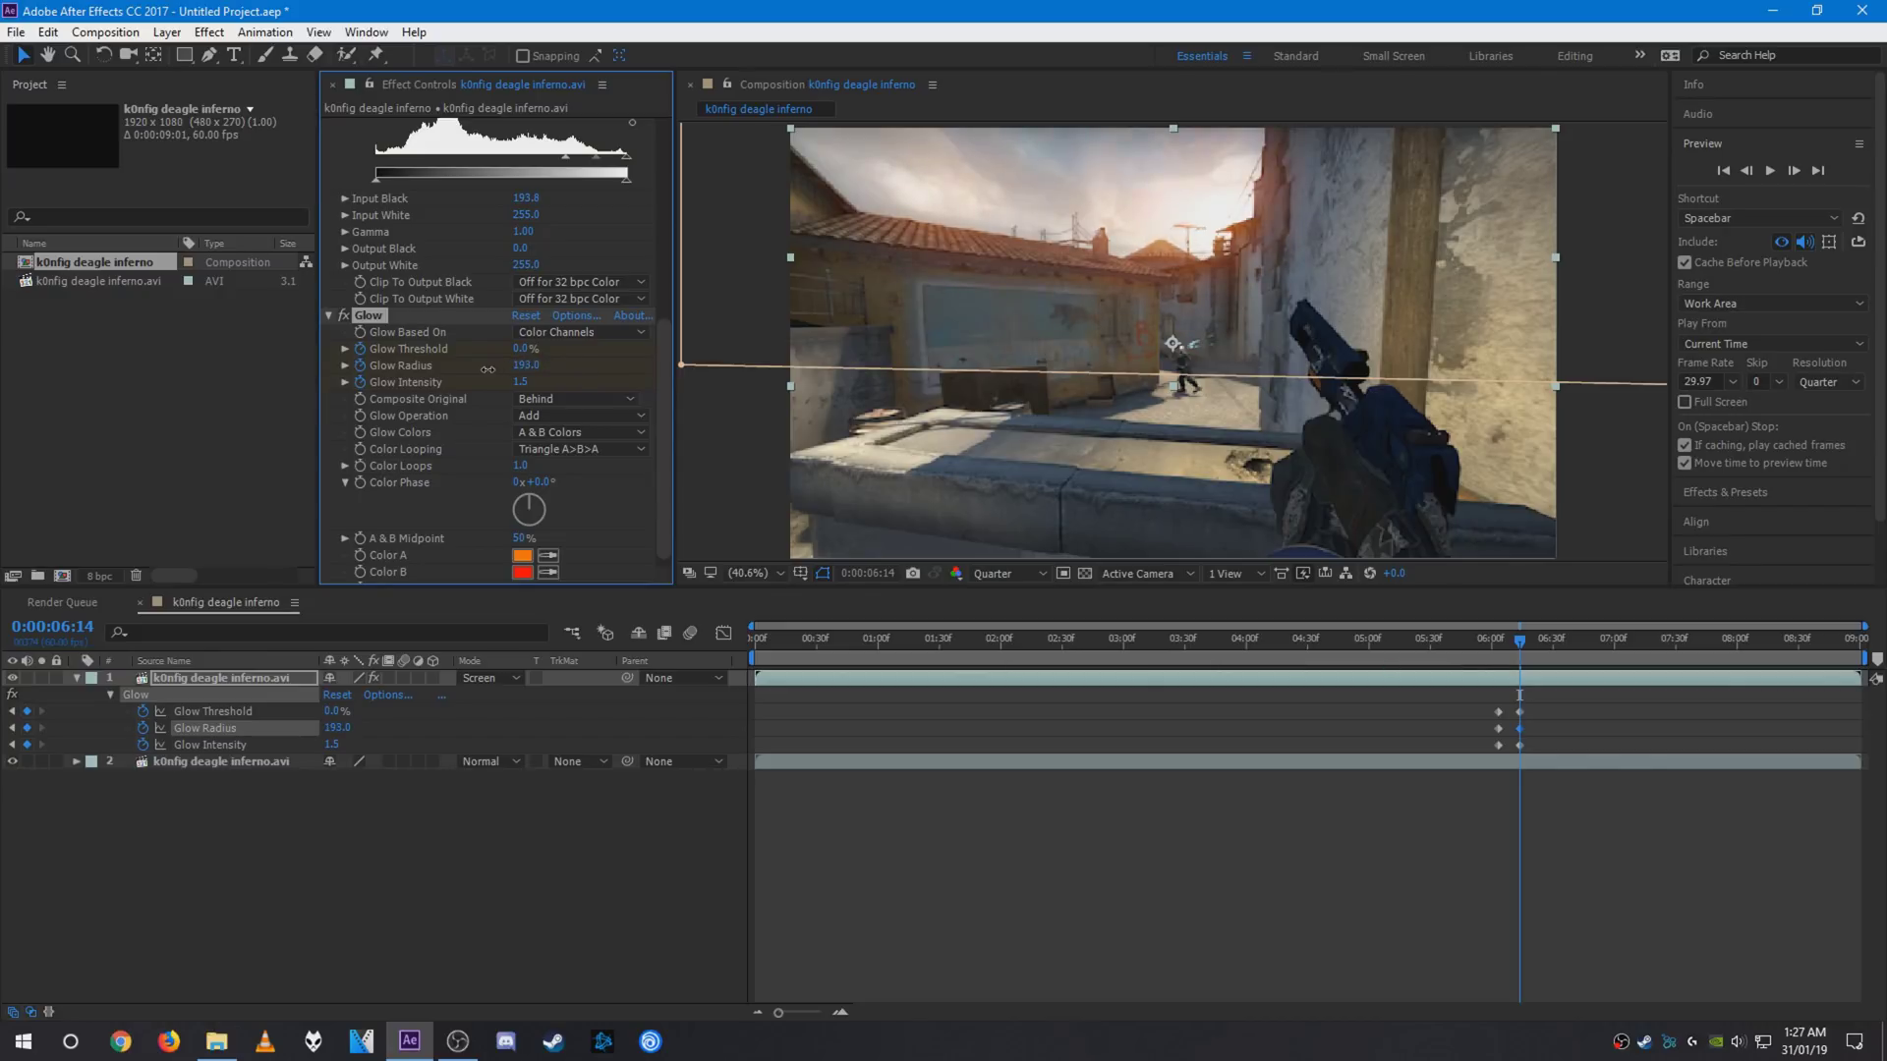
left_click_drag(522, 382, 646, 381)
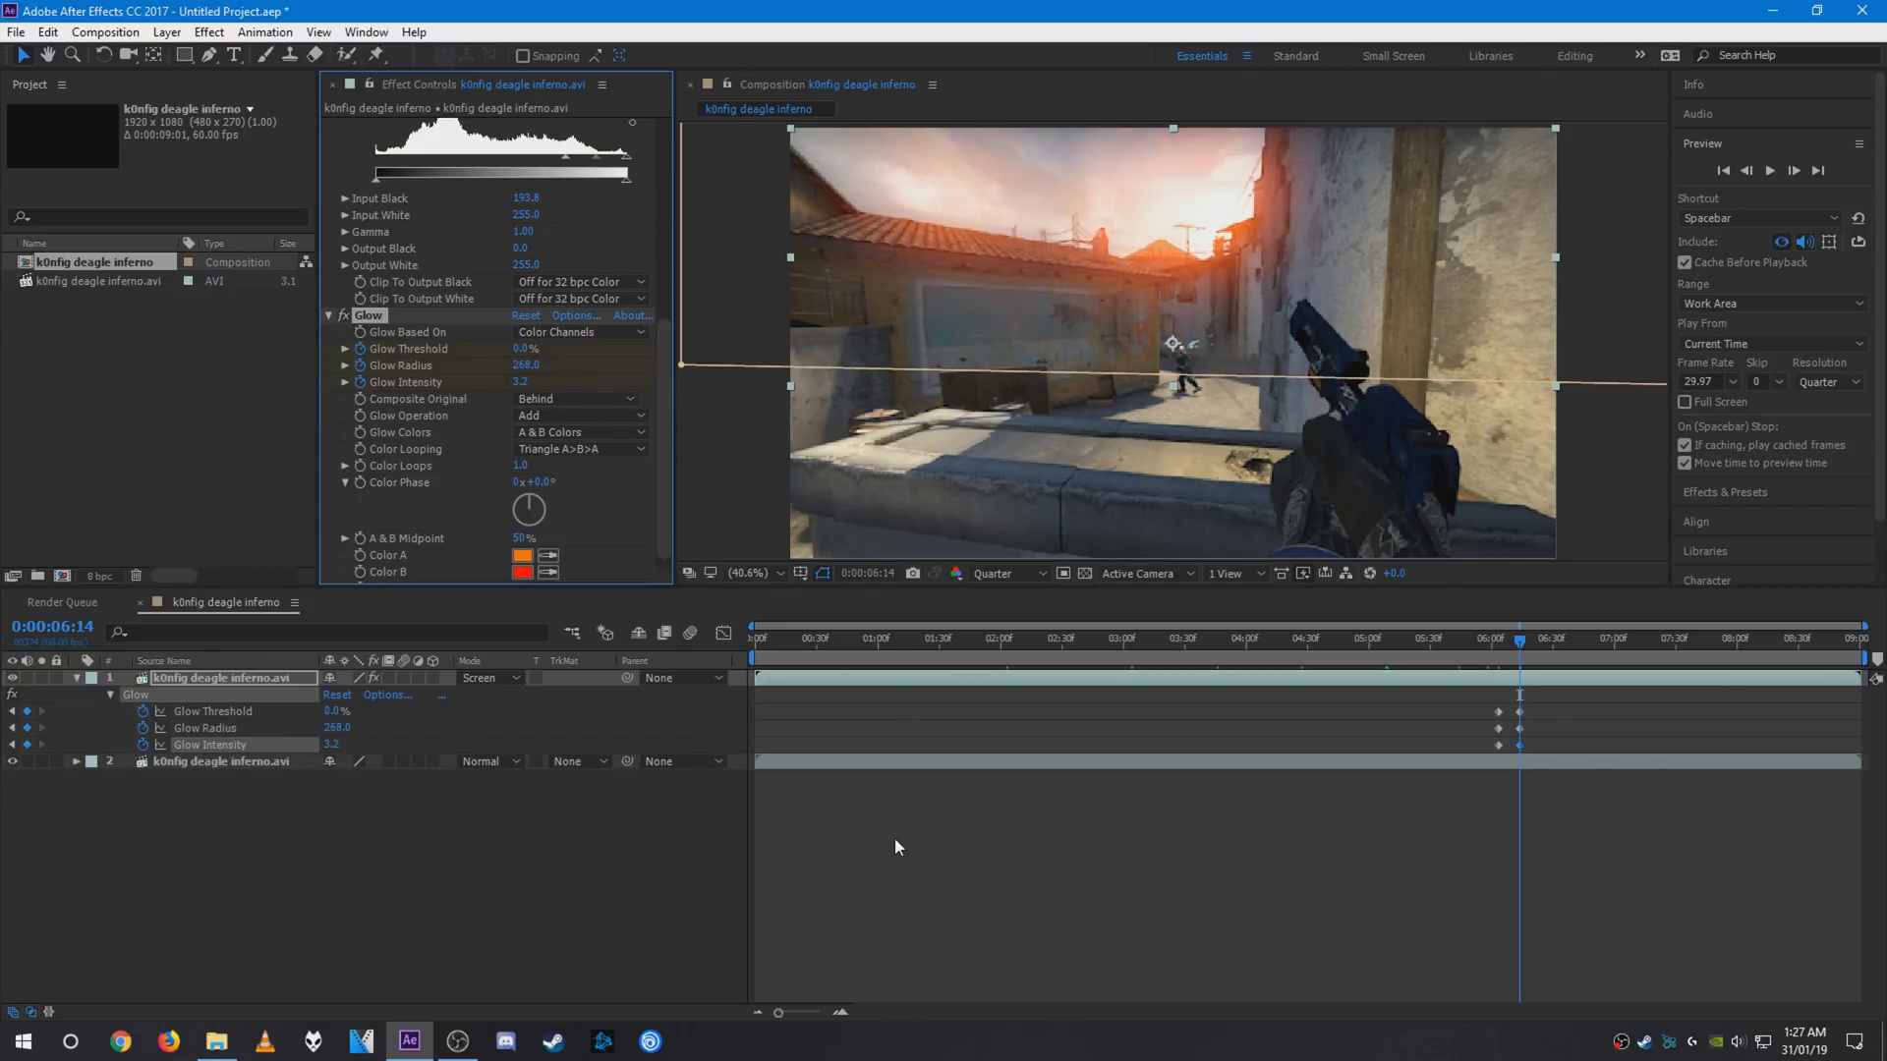
- Copy the 6:03 base keyframes to 6:29 and scrub back through the flash
left_click_drag(1505, 702, 1478, 750)
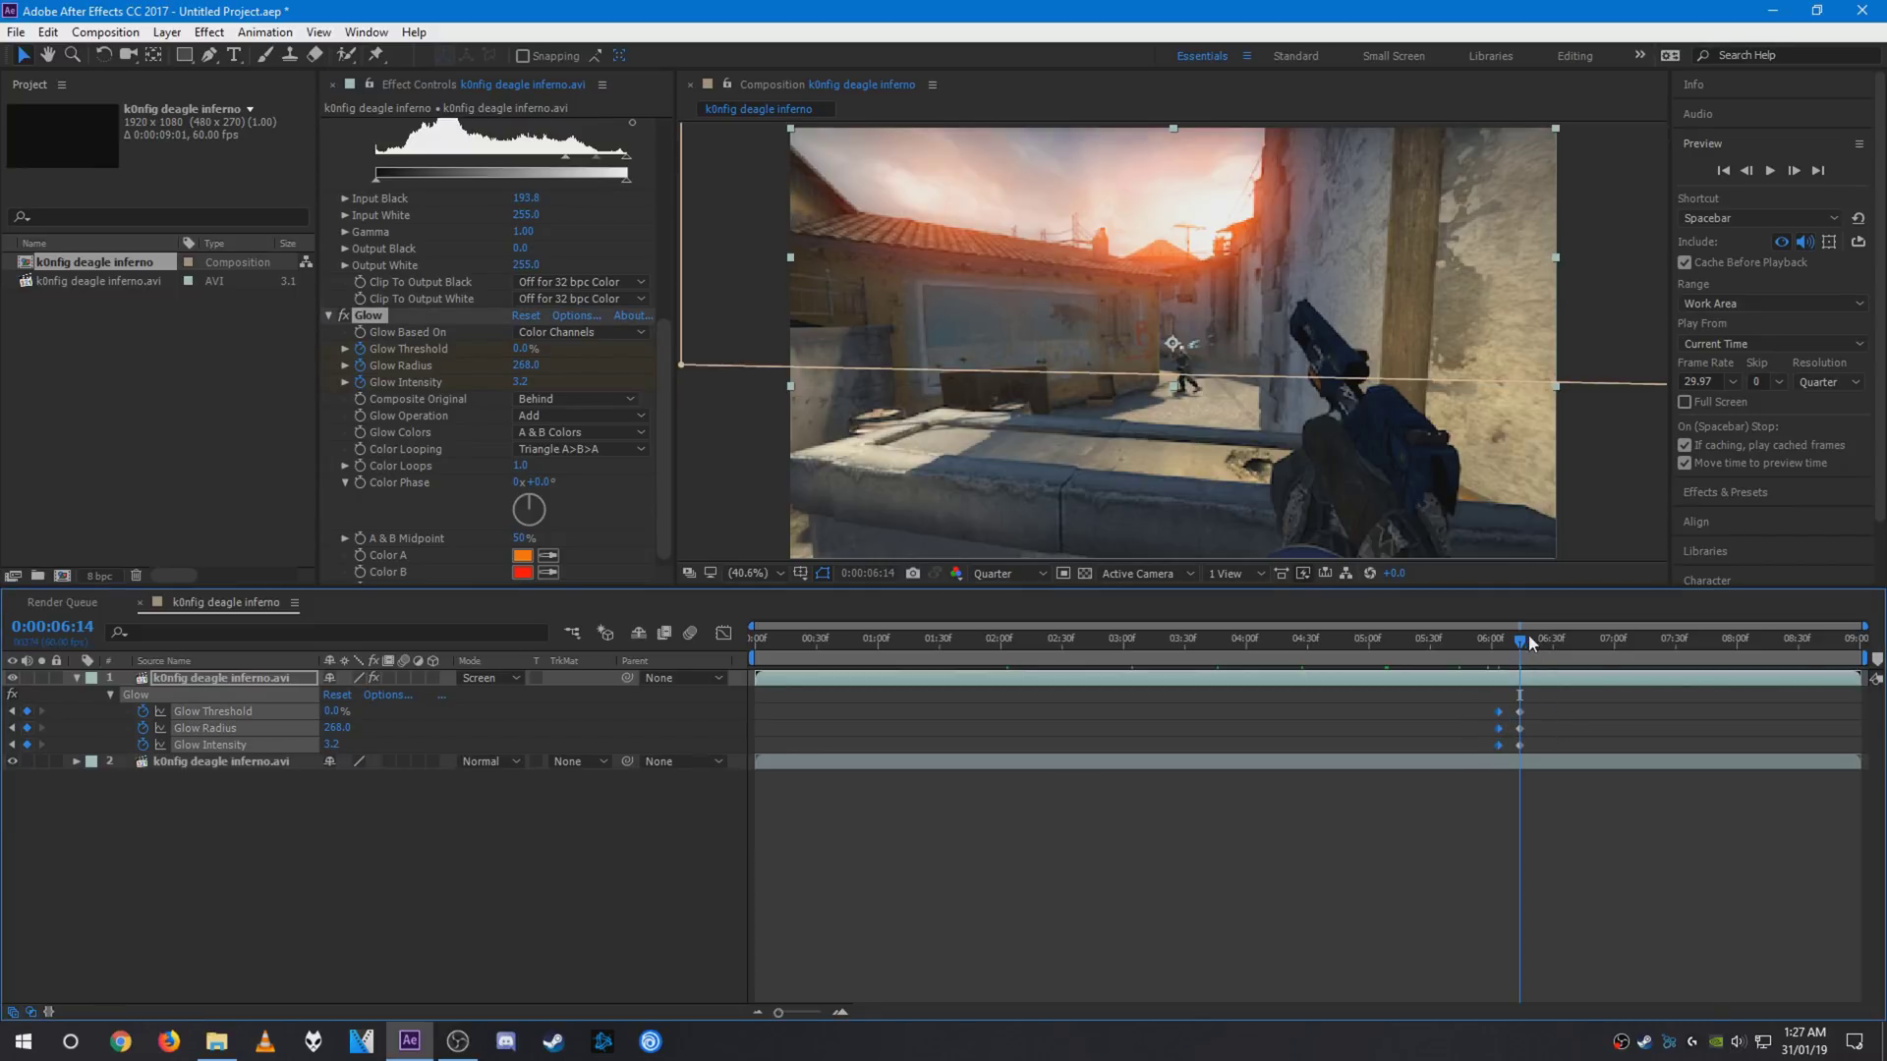
left_click_drag(1529, 636, 1551, 635)
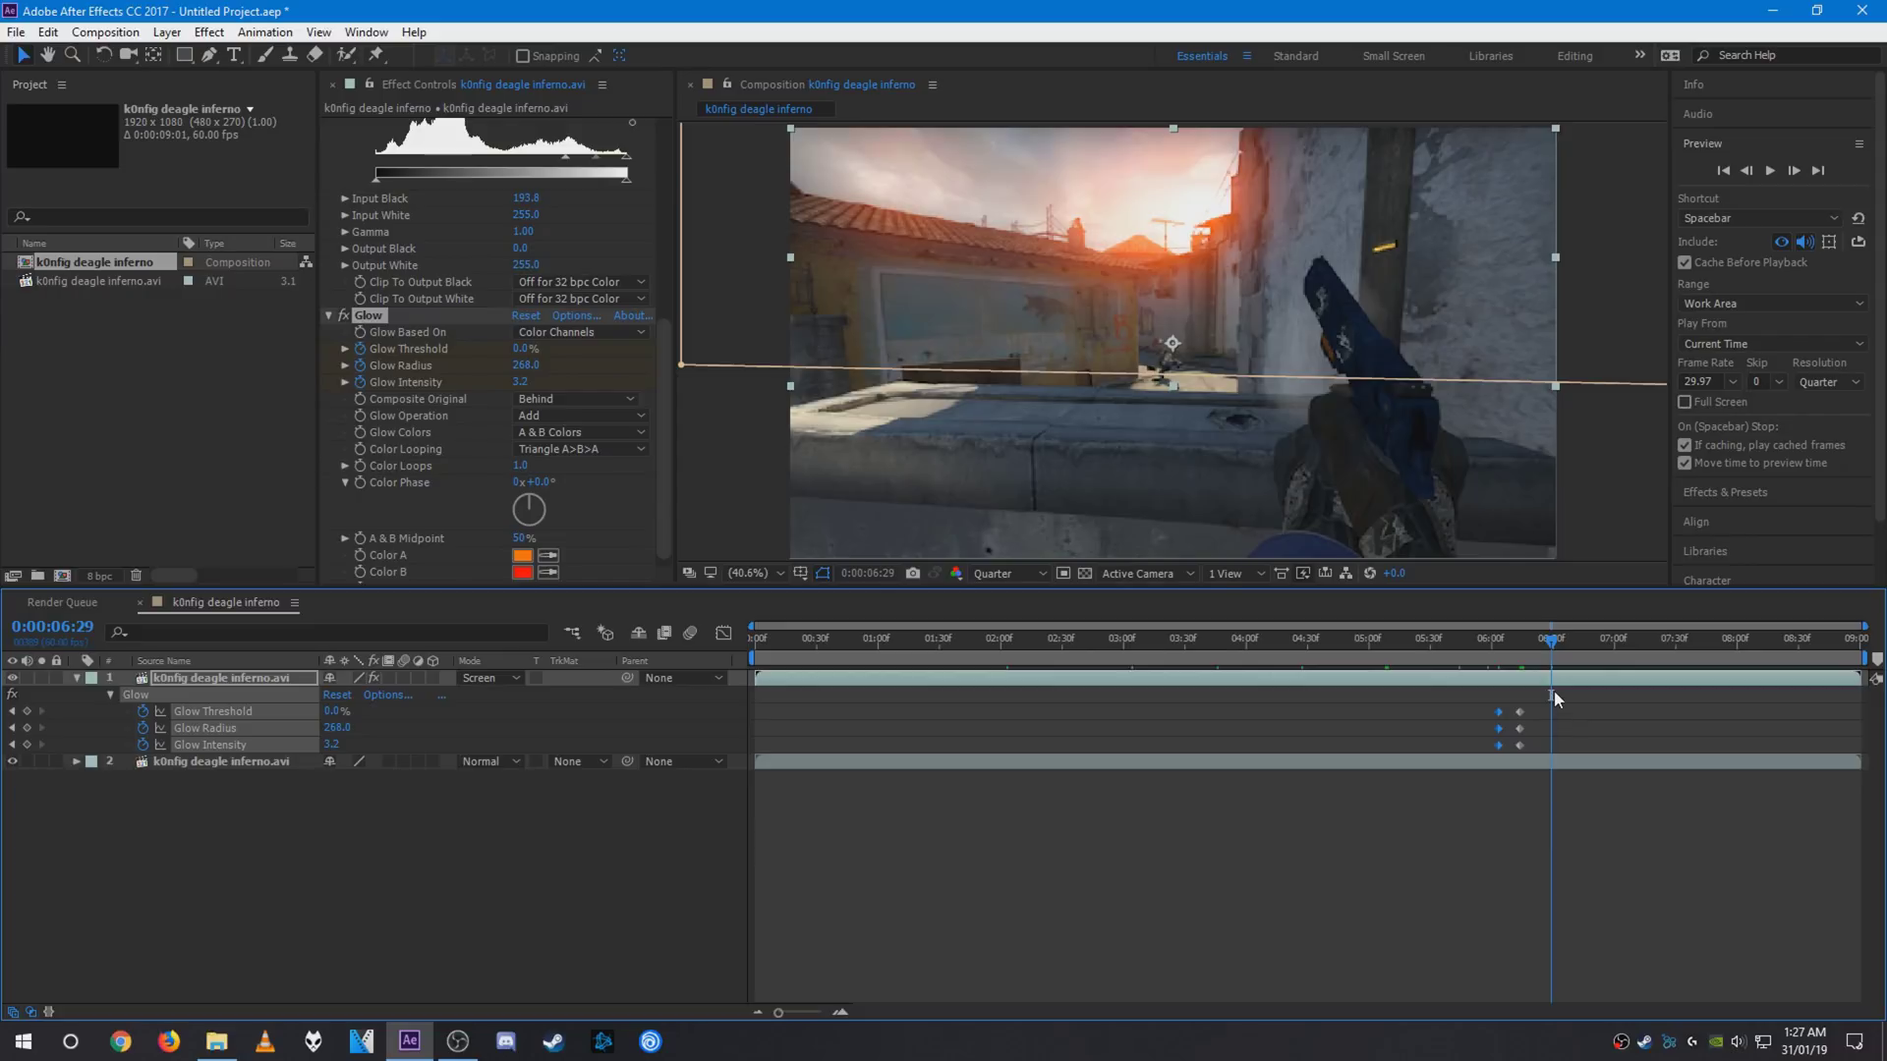
key("ctrl+v")
mouse_move(1547, 645)
left_mouse_down()
mouse_move(1478, 671)
mouse_move(1493, 638)
mouse_move(1484, 668)
left_mouse_up()
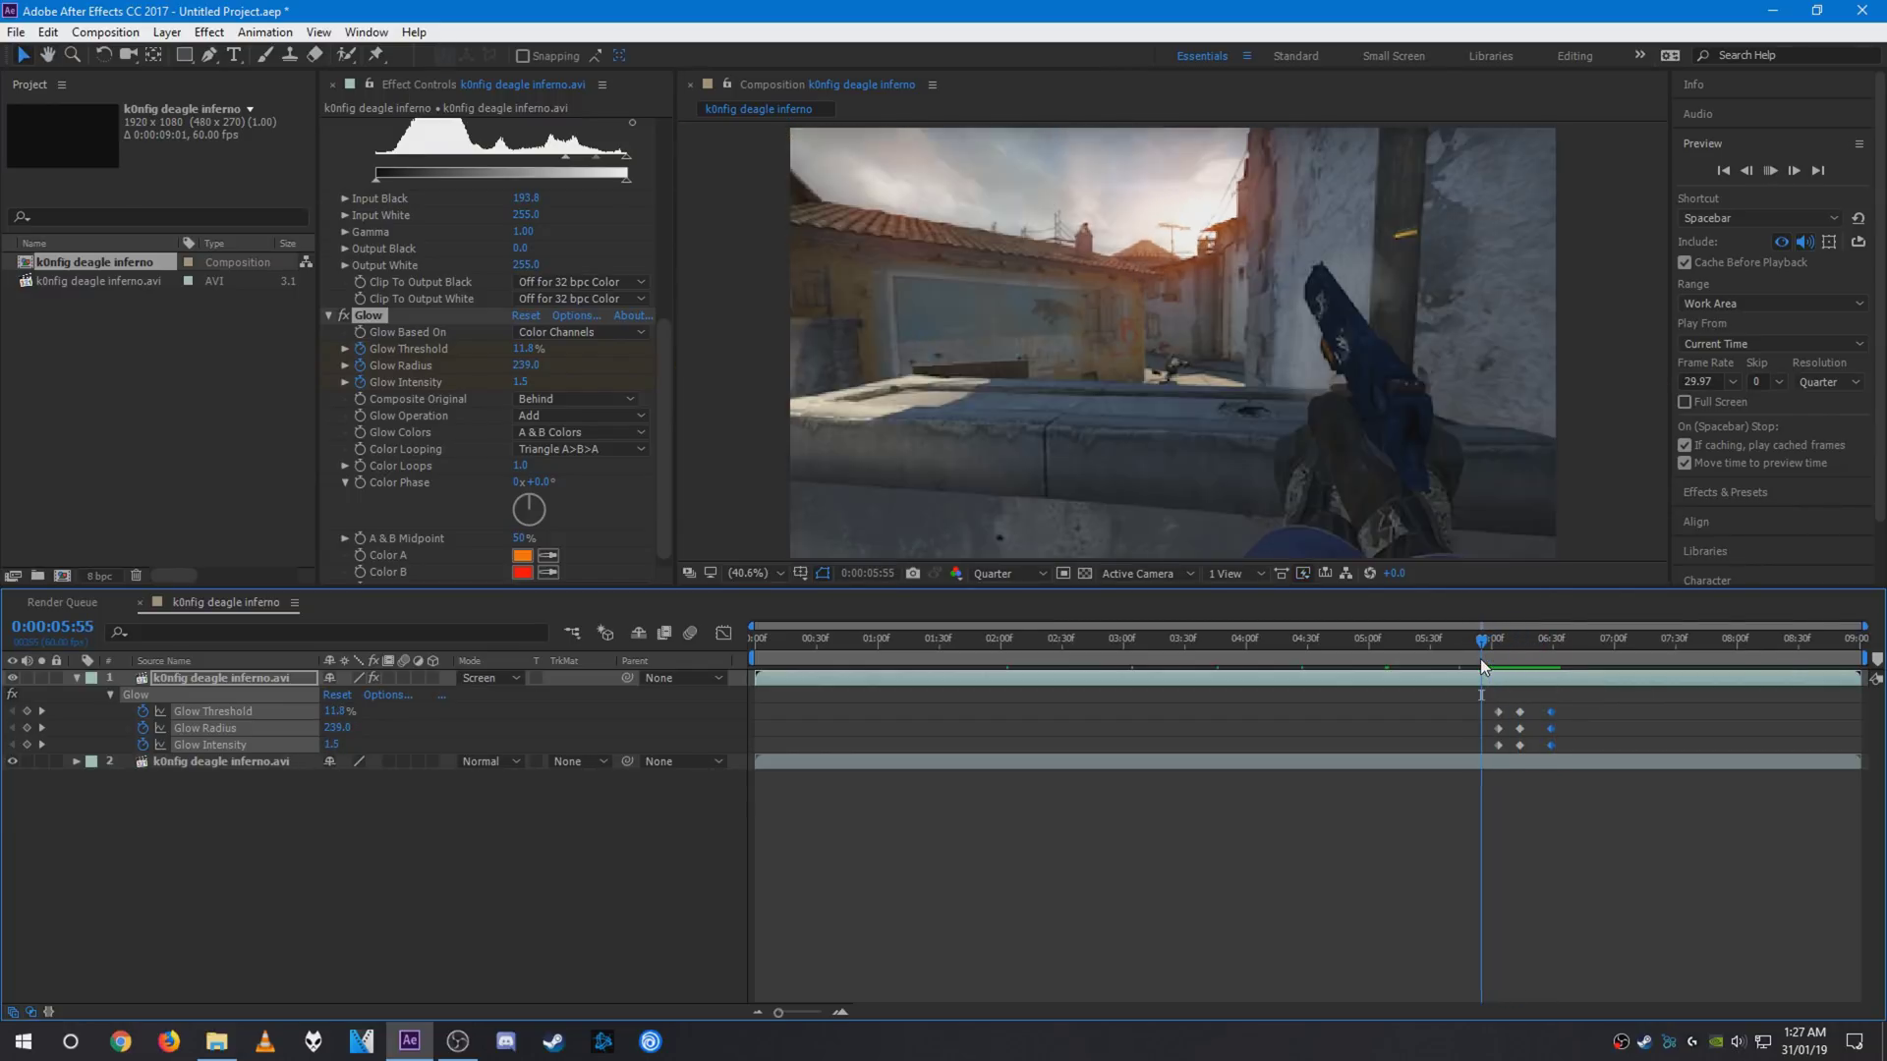
left_click_drag(1480, 645, 1449, 645)
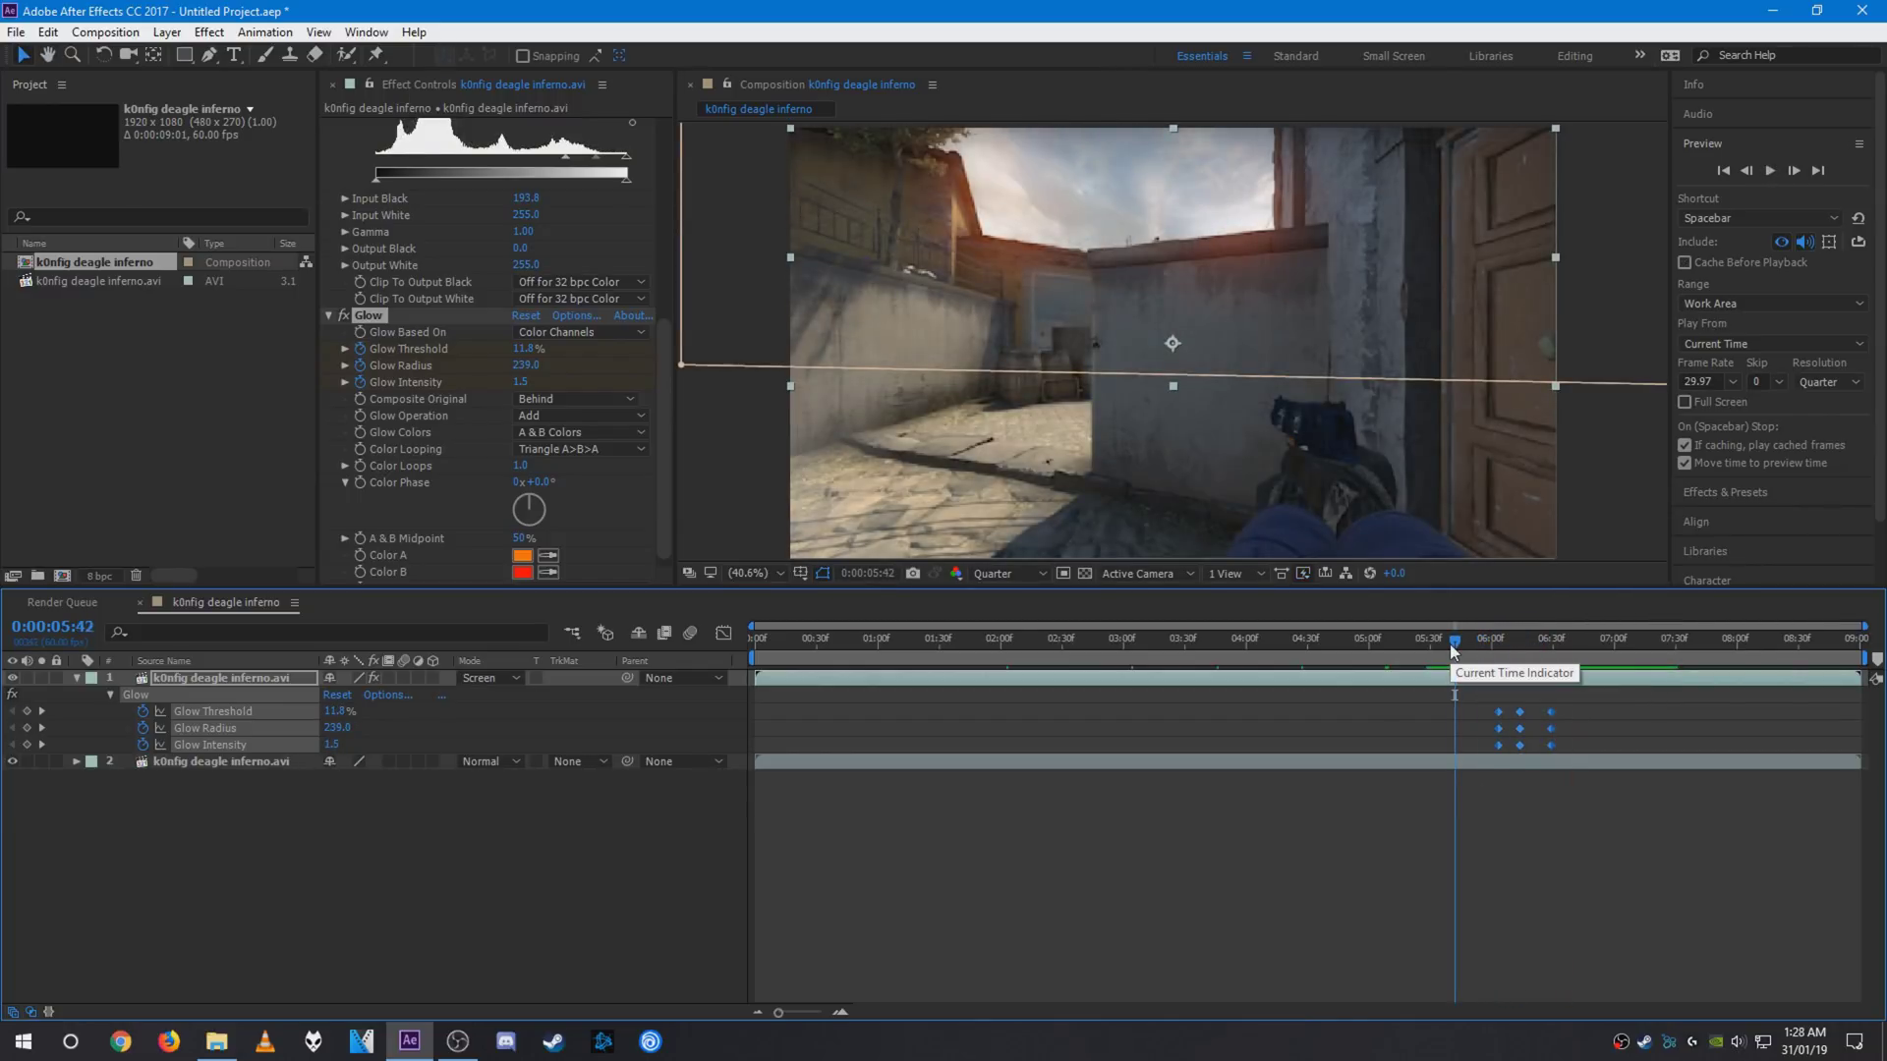
- Easy Ease all nine Glow keyframes with F9 and show them in the Graph Editor
left_click(1581, 710)
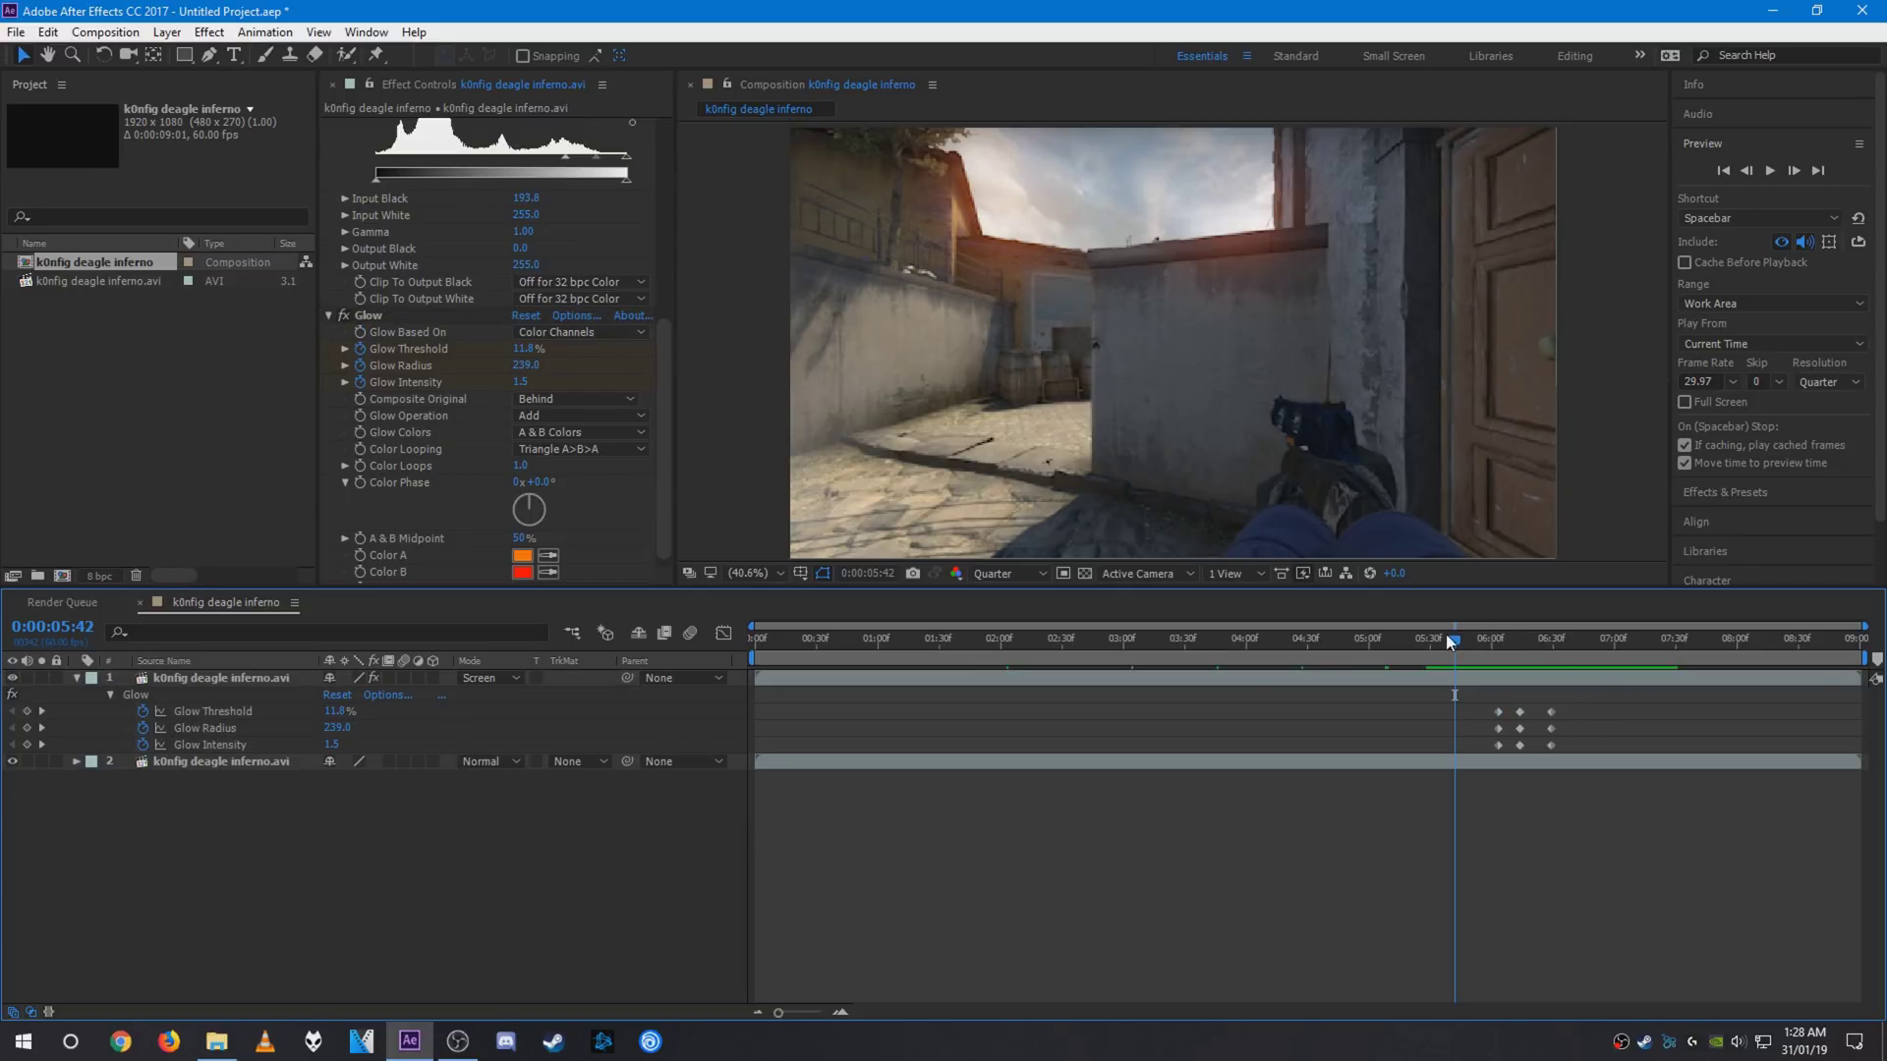
left_click_drag(1452, 637, 1520, 640)
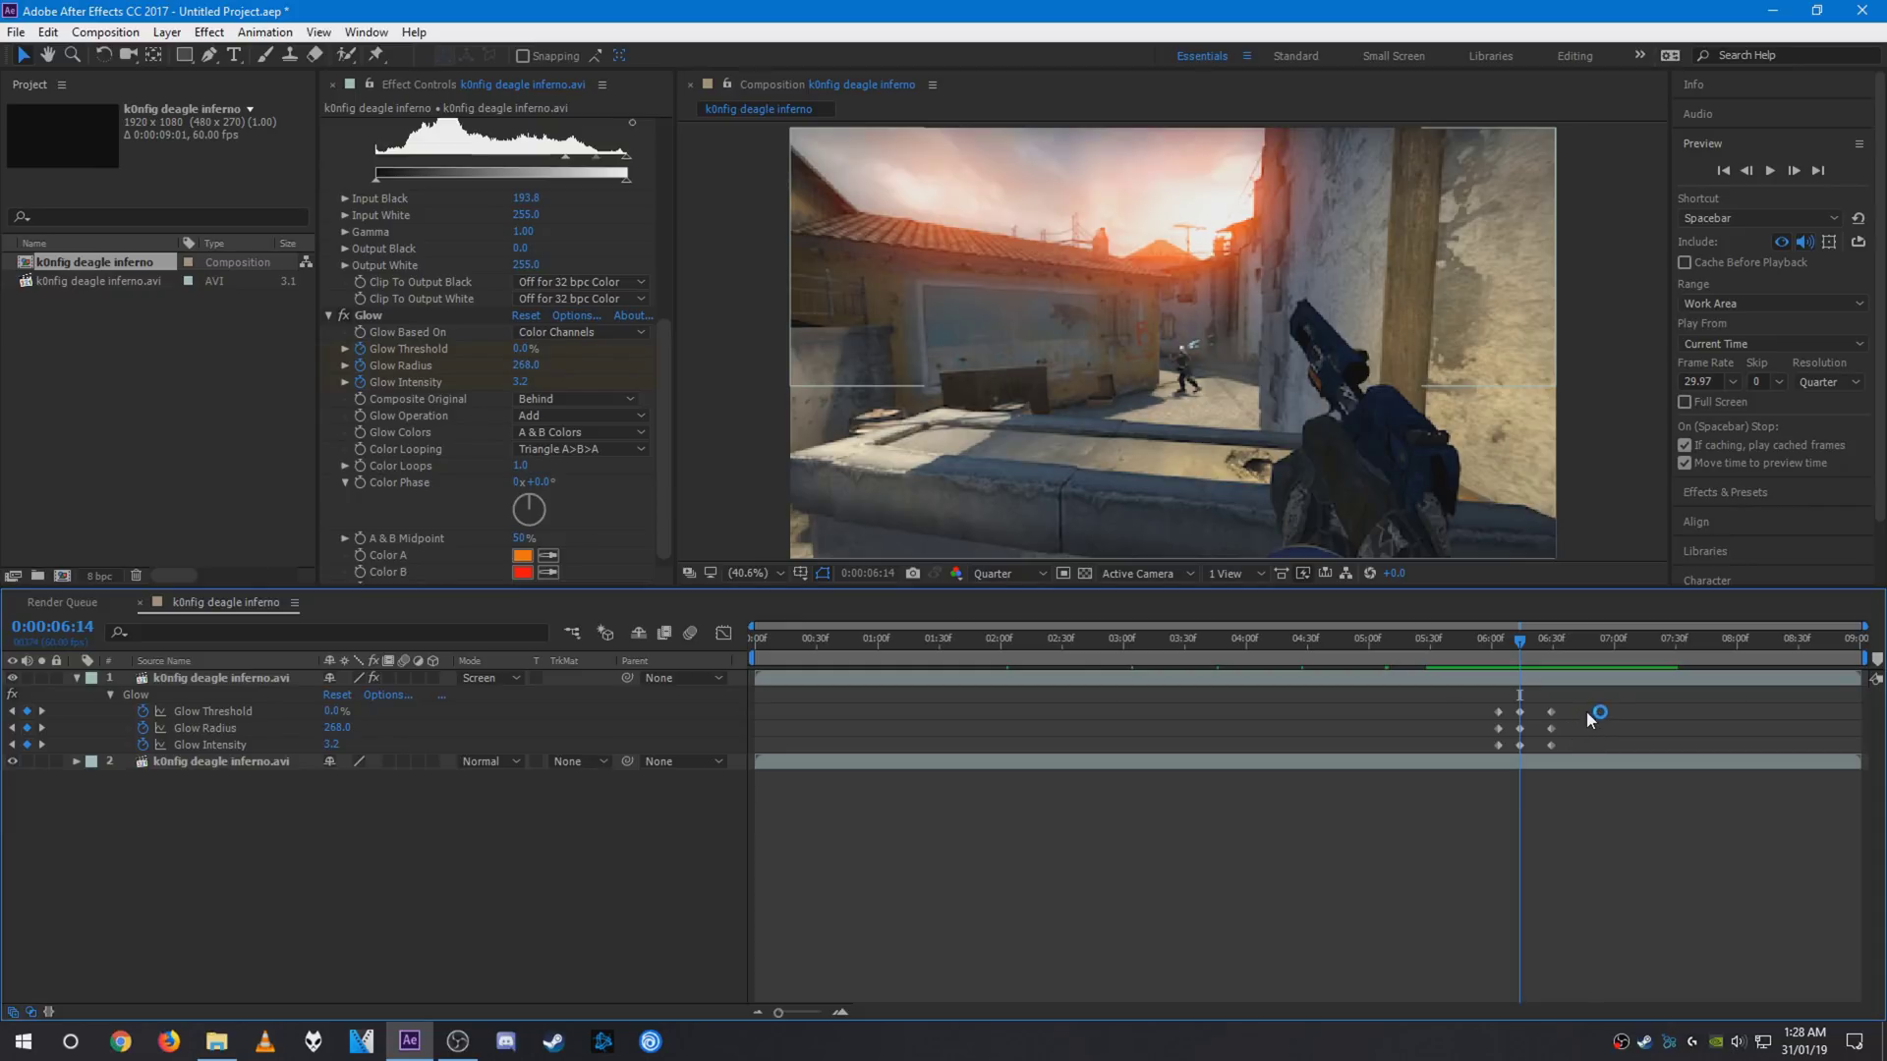
left_click_drag(1587, 711, 1458, 745)
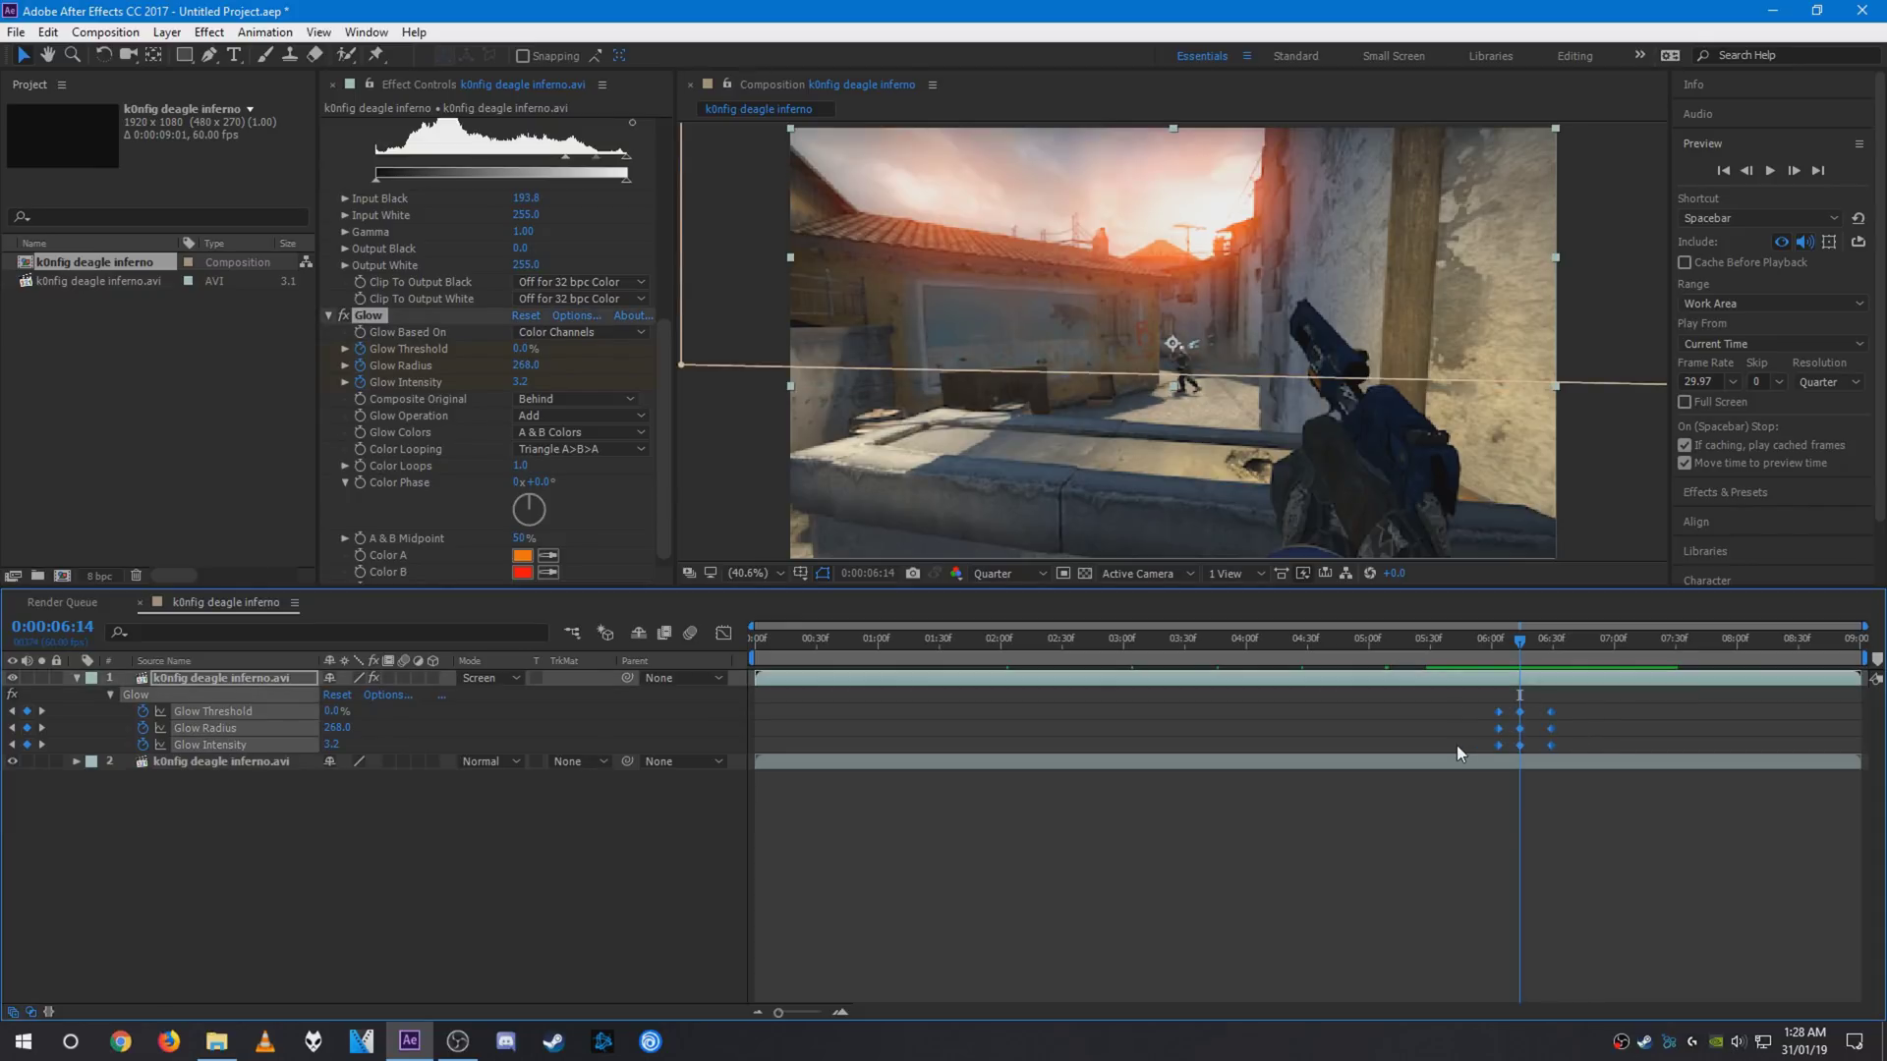
key("F9")
left_click(724, 635)
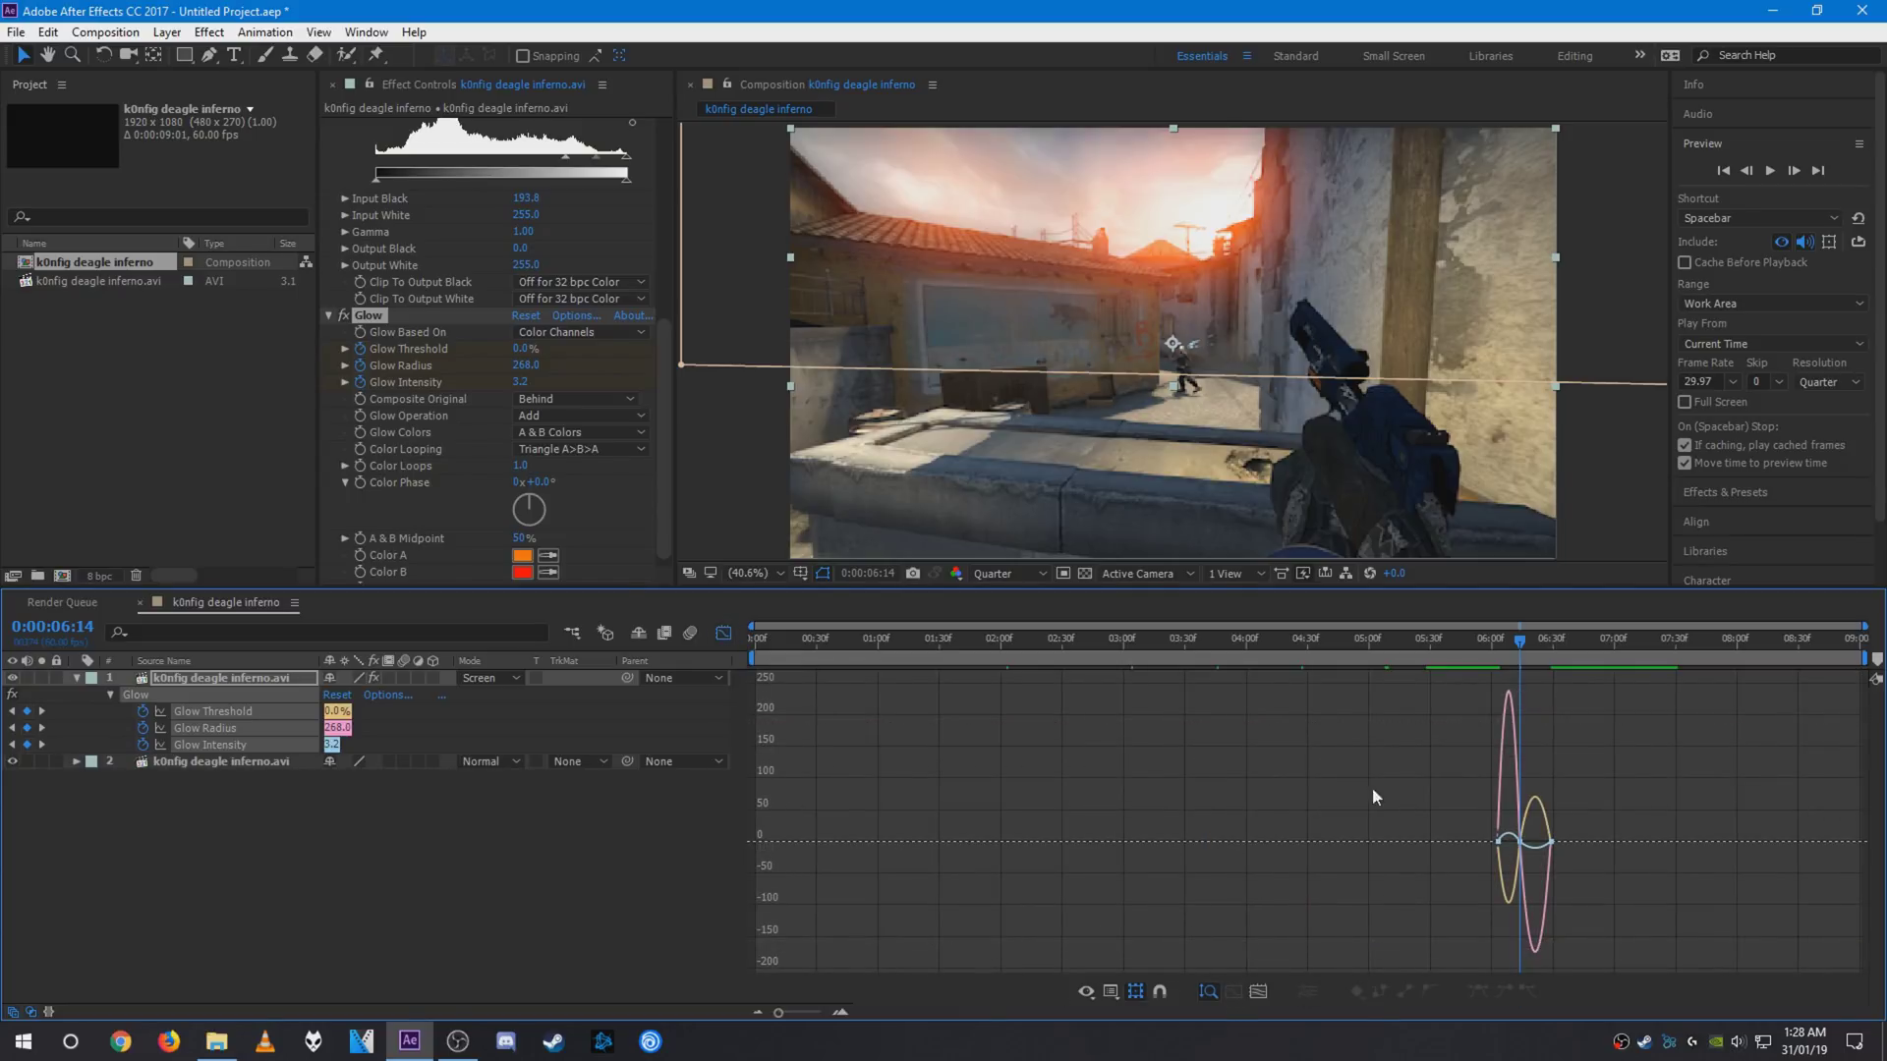
- In the speed graph, stretch the easing influence of the first and middle Glow keyframes into sharper spikes
left_click(1115, 991)
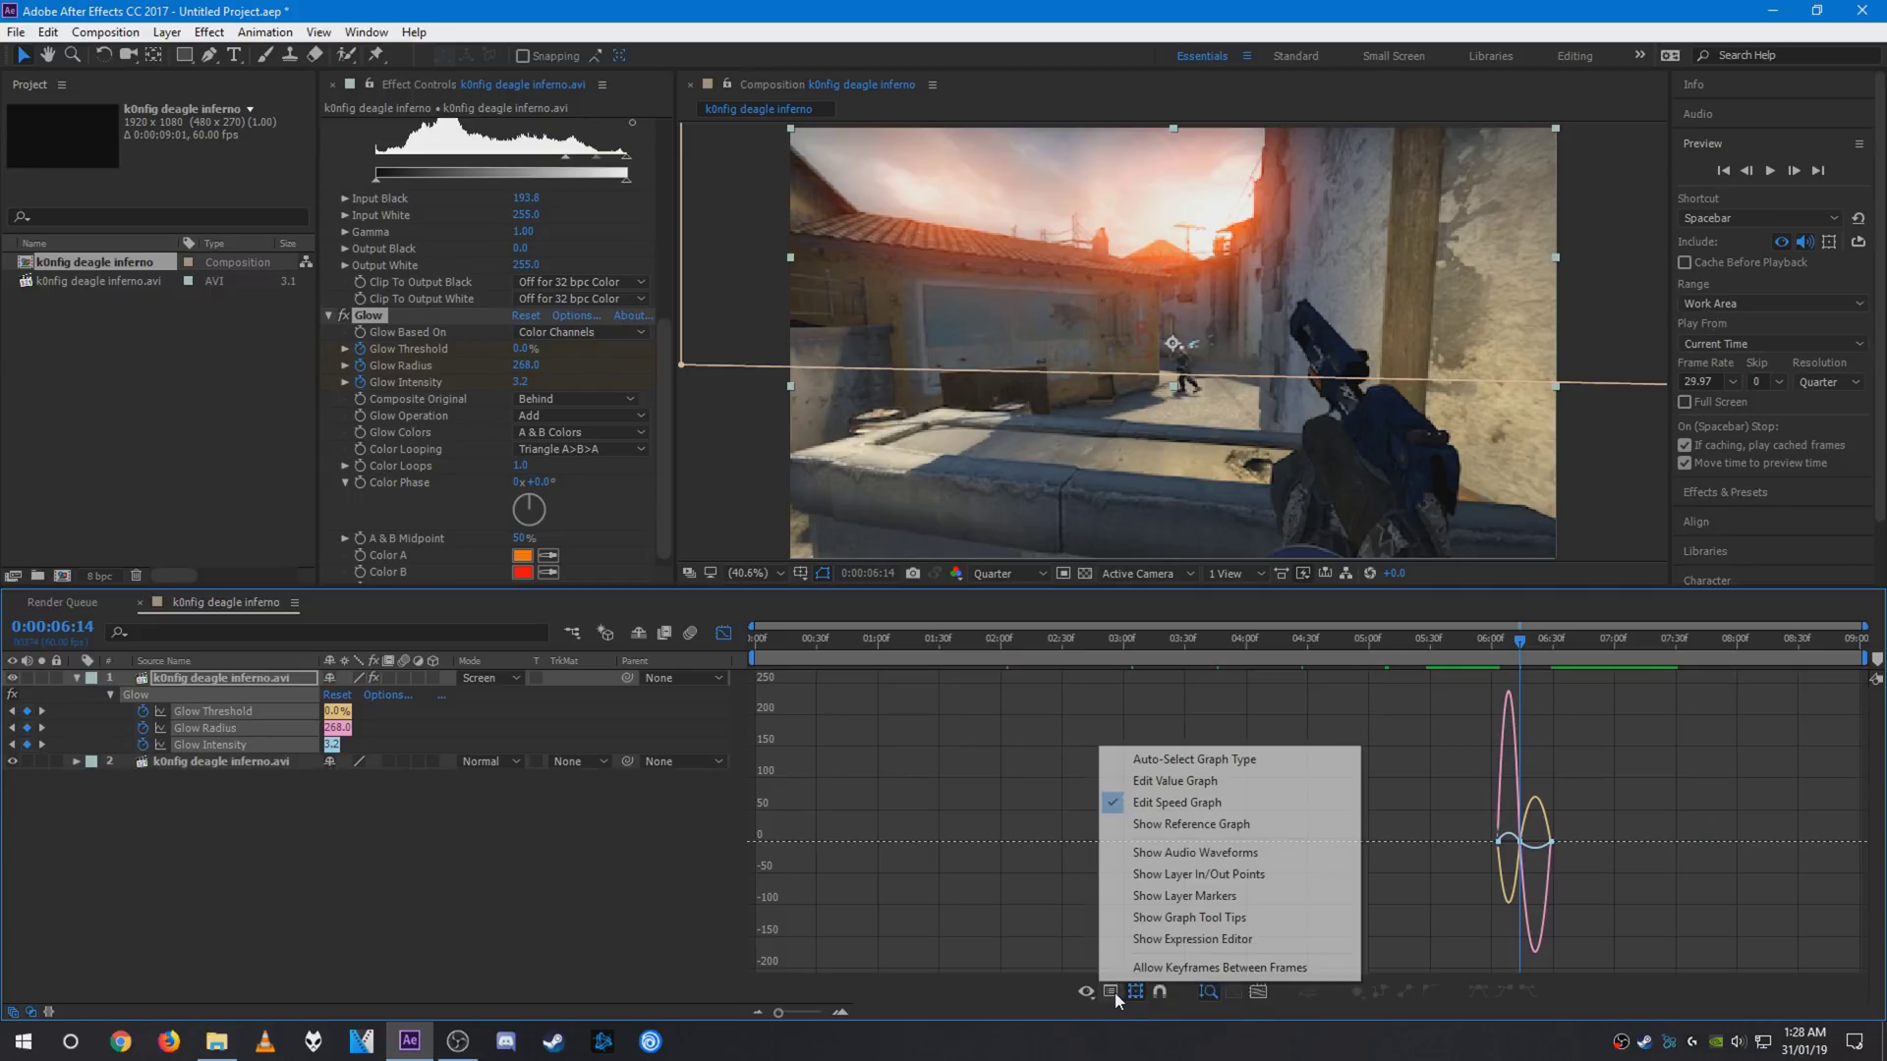
left_click(1187, 808)
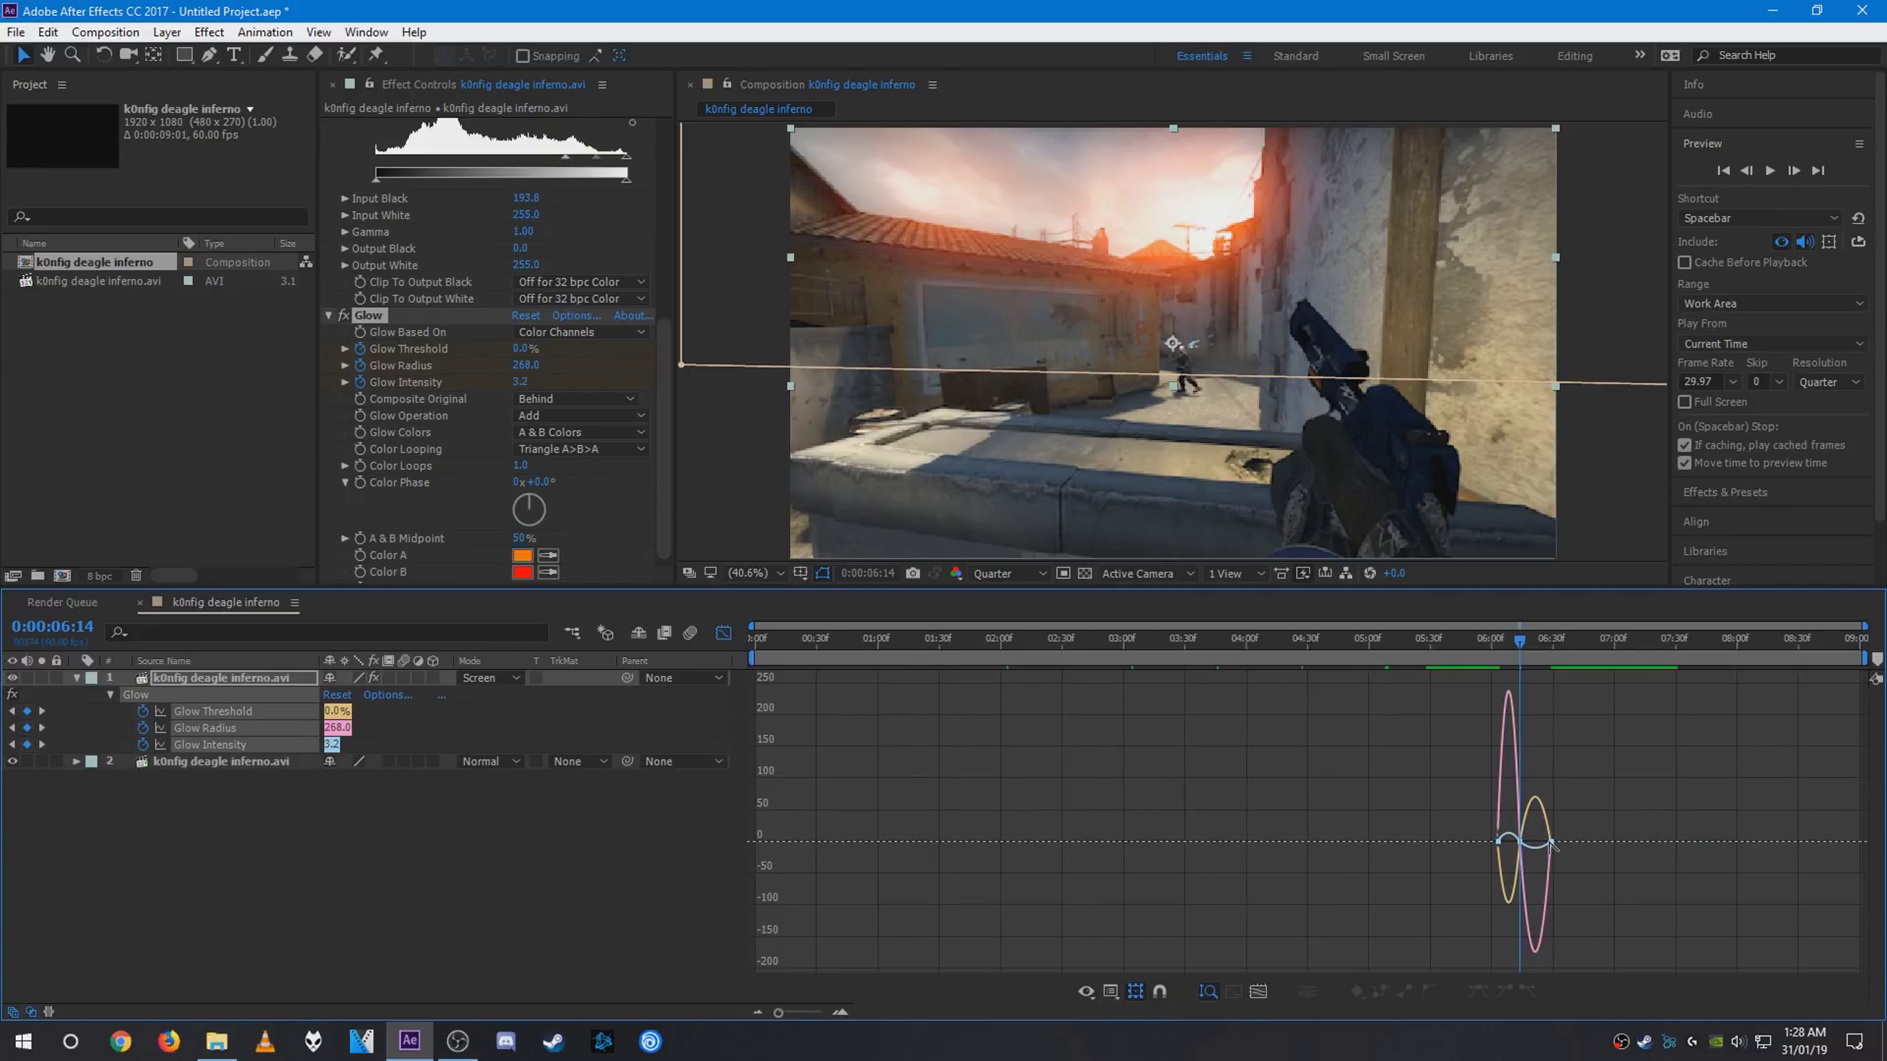
scroll(1551, 844, "up", 6)
scroll(1215, 875, "down", 4)
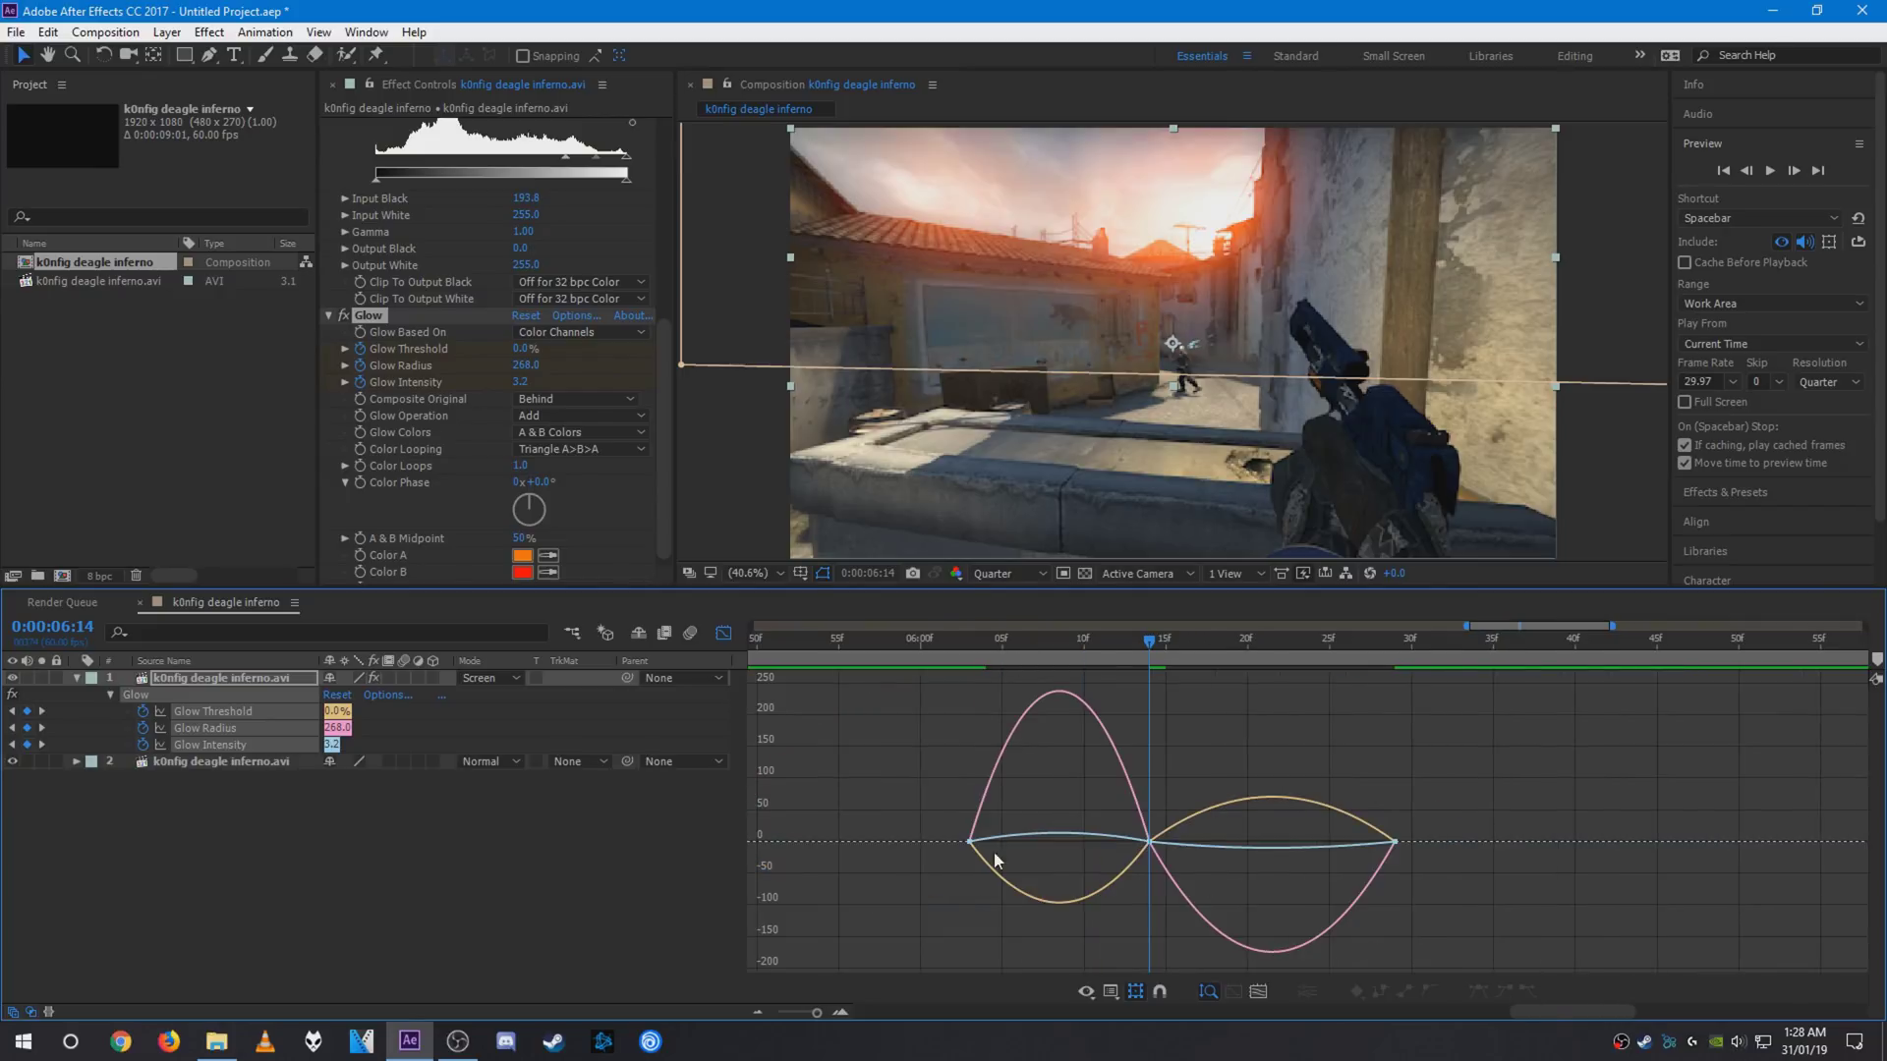
mouse_move(1057, 784)
left_mouse_down()
mouse_move(961, 852)
mouse_move(1093, 841)
left_mouse_up()
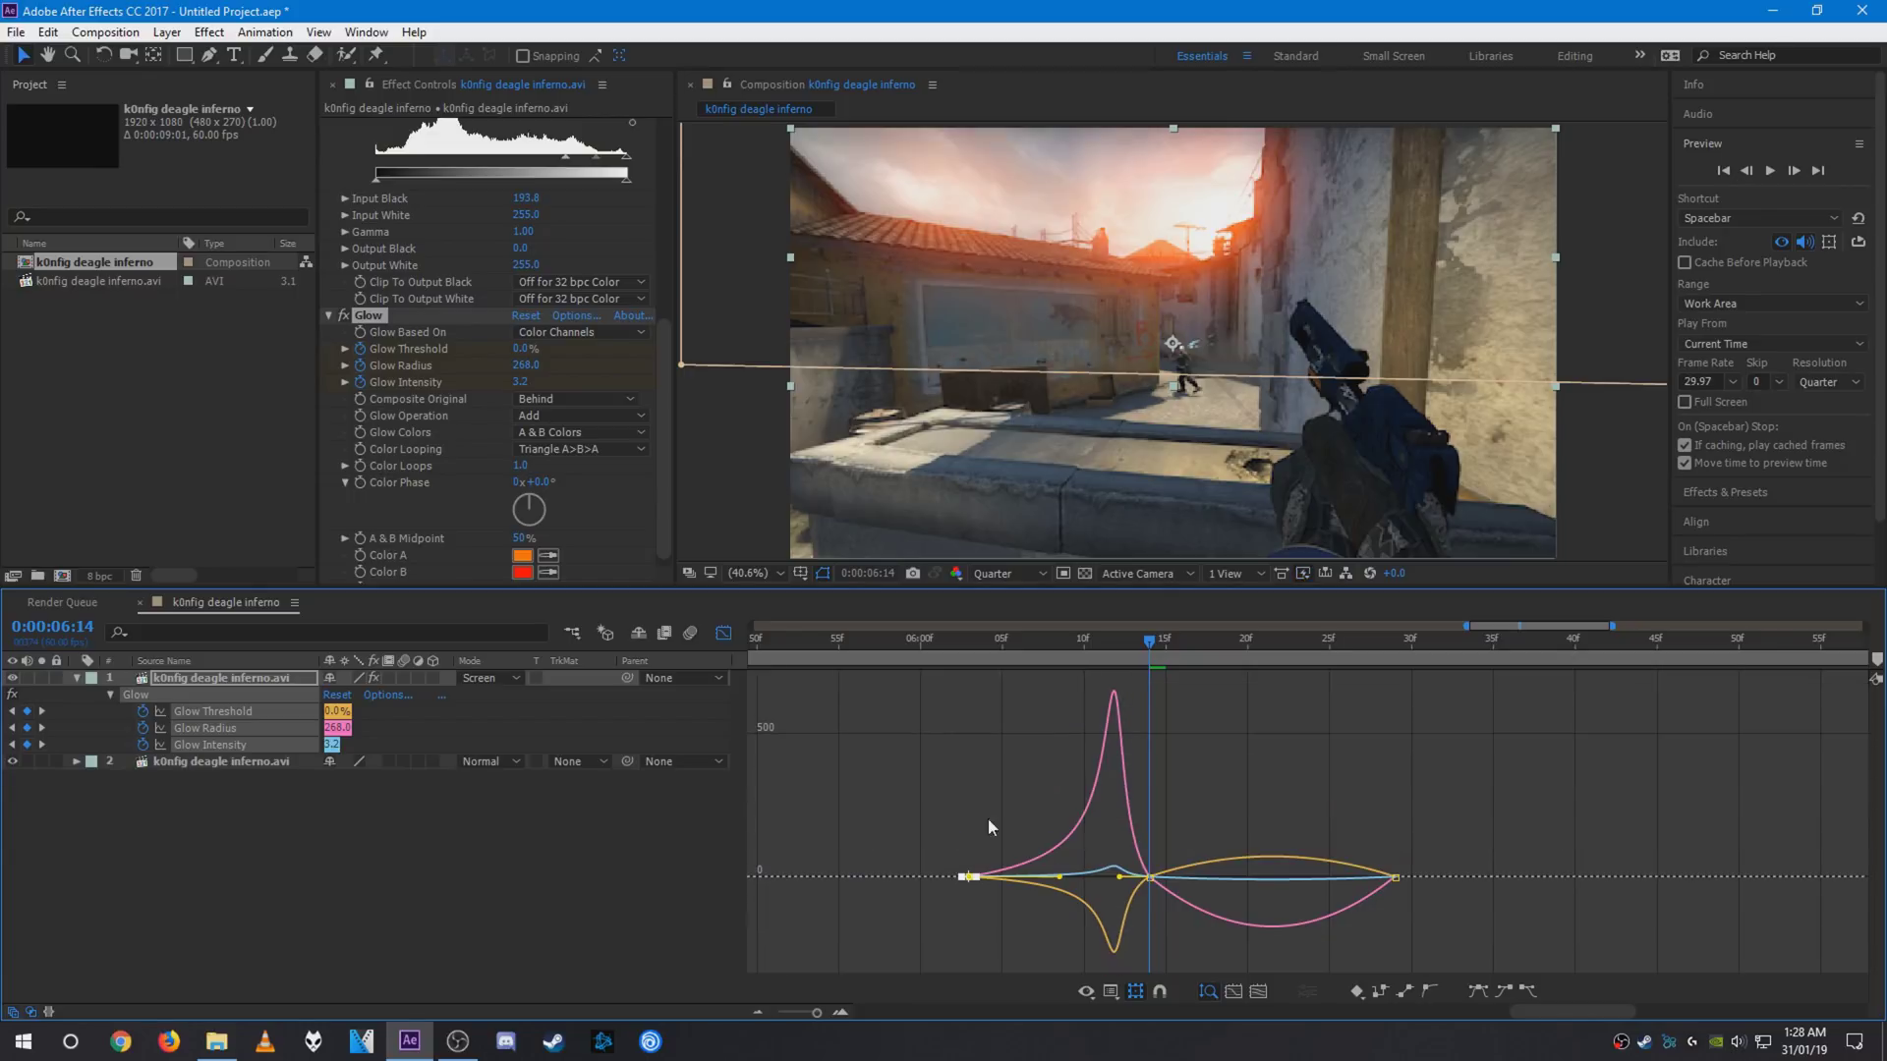
mouse_move(1280, 818)
left_mouse_down()
mouse_move(1148, 885)
mouse_move(1294, 879)
left_mouse_up()
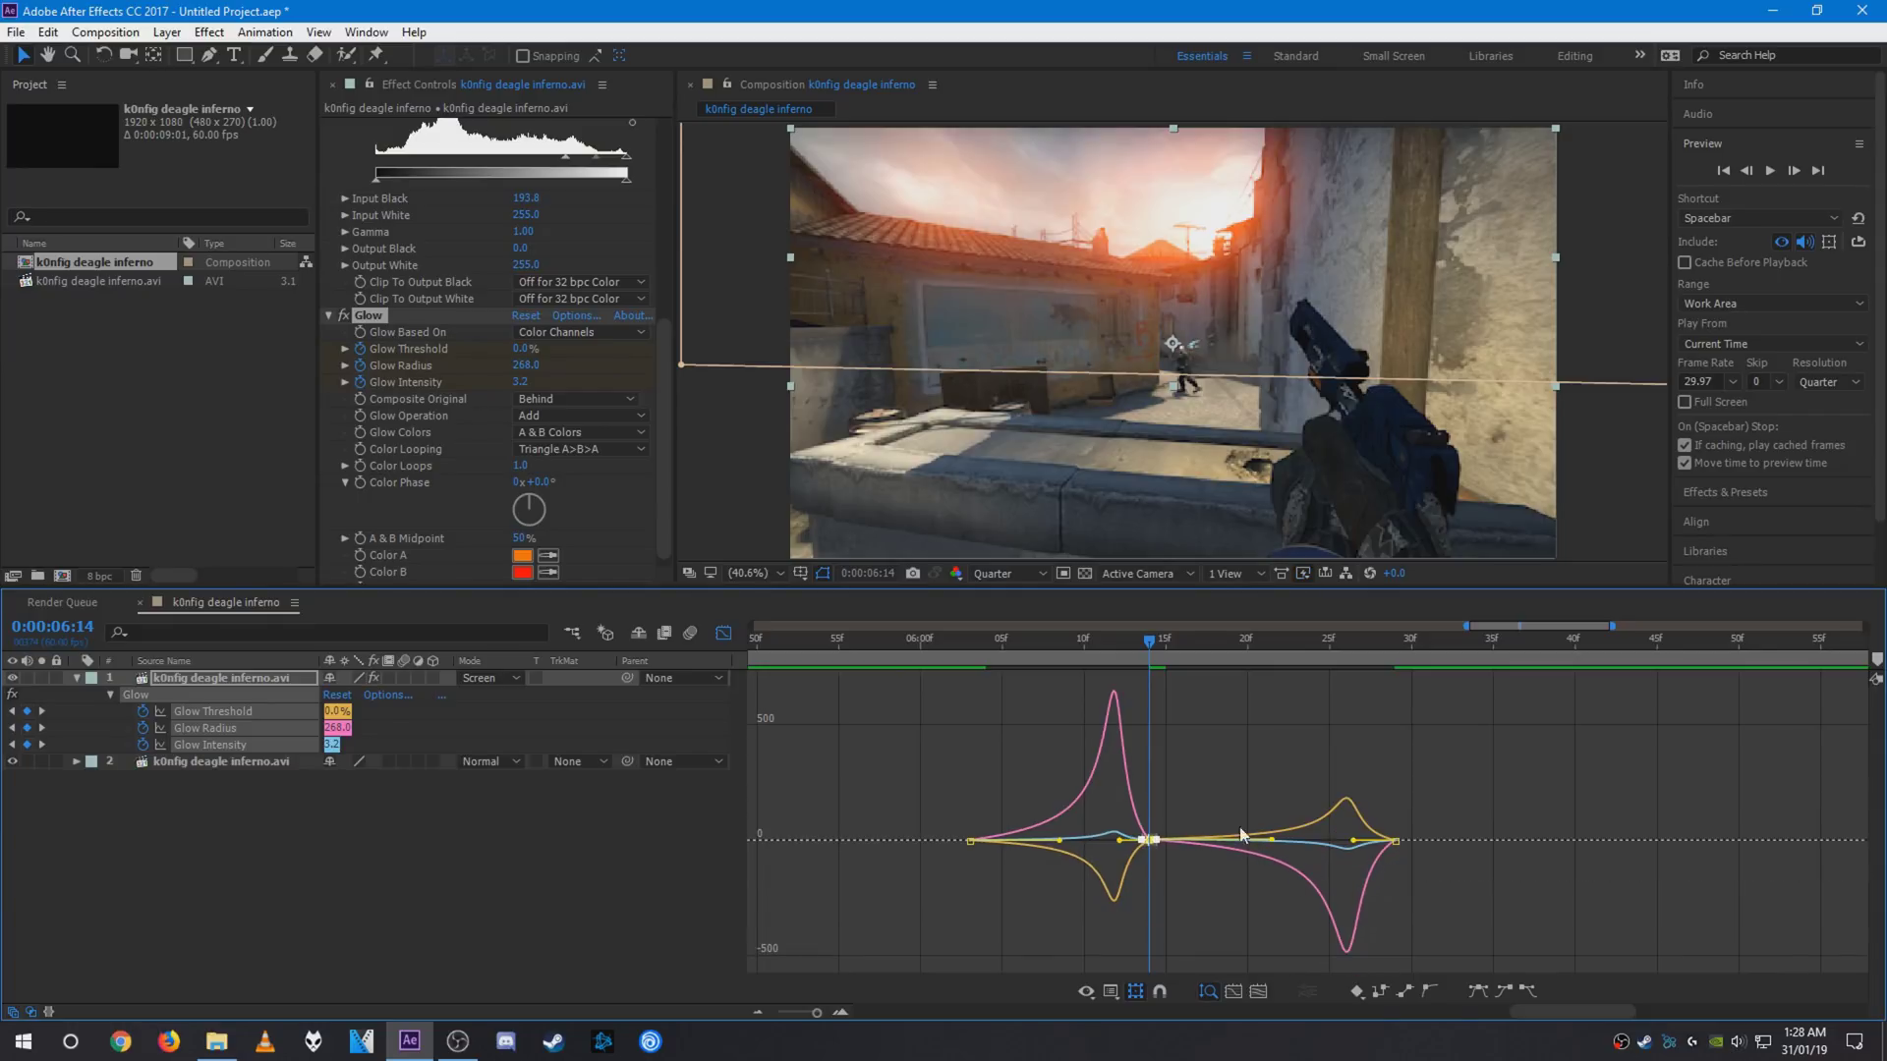
- Leave the Graph Editor for the regular layer timeline and rewind to 5:50, just before the shot
left_click(727, 635)
left_click_drag(1151, 640, 925, 661)
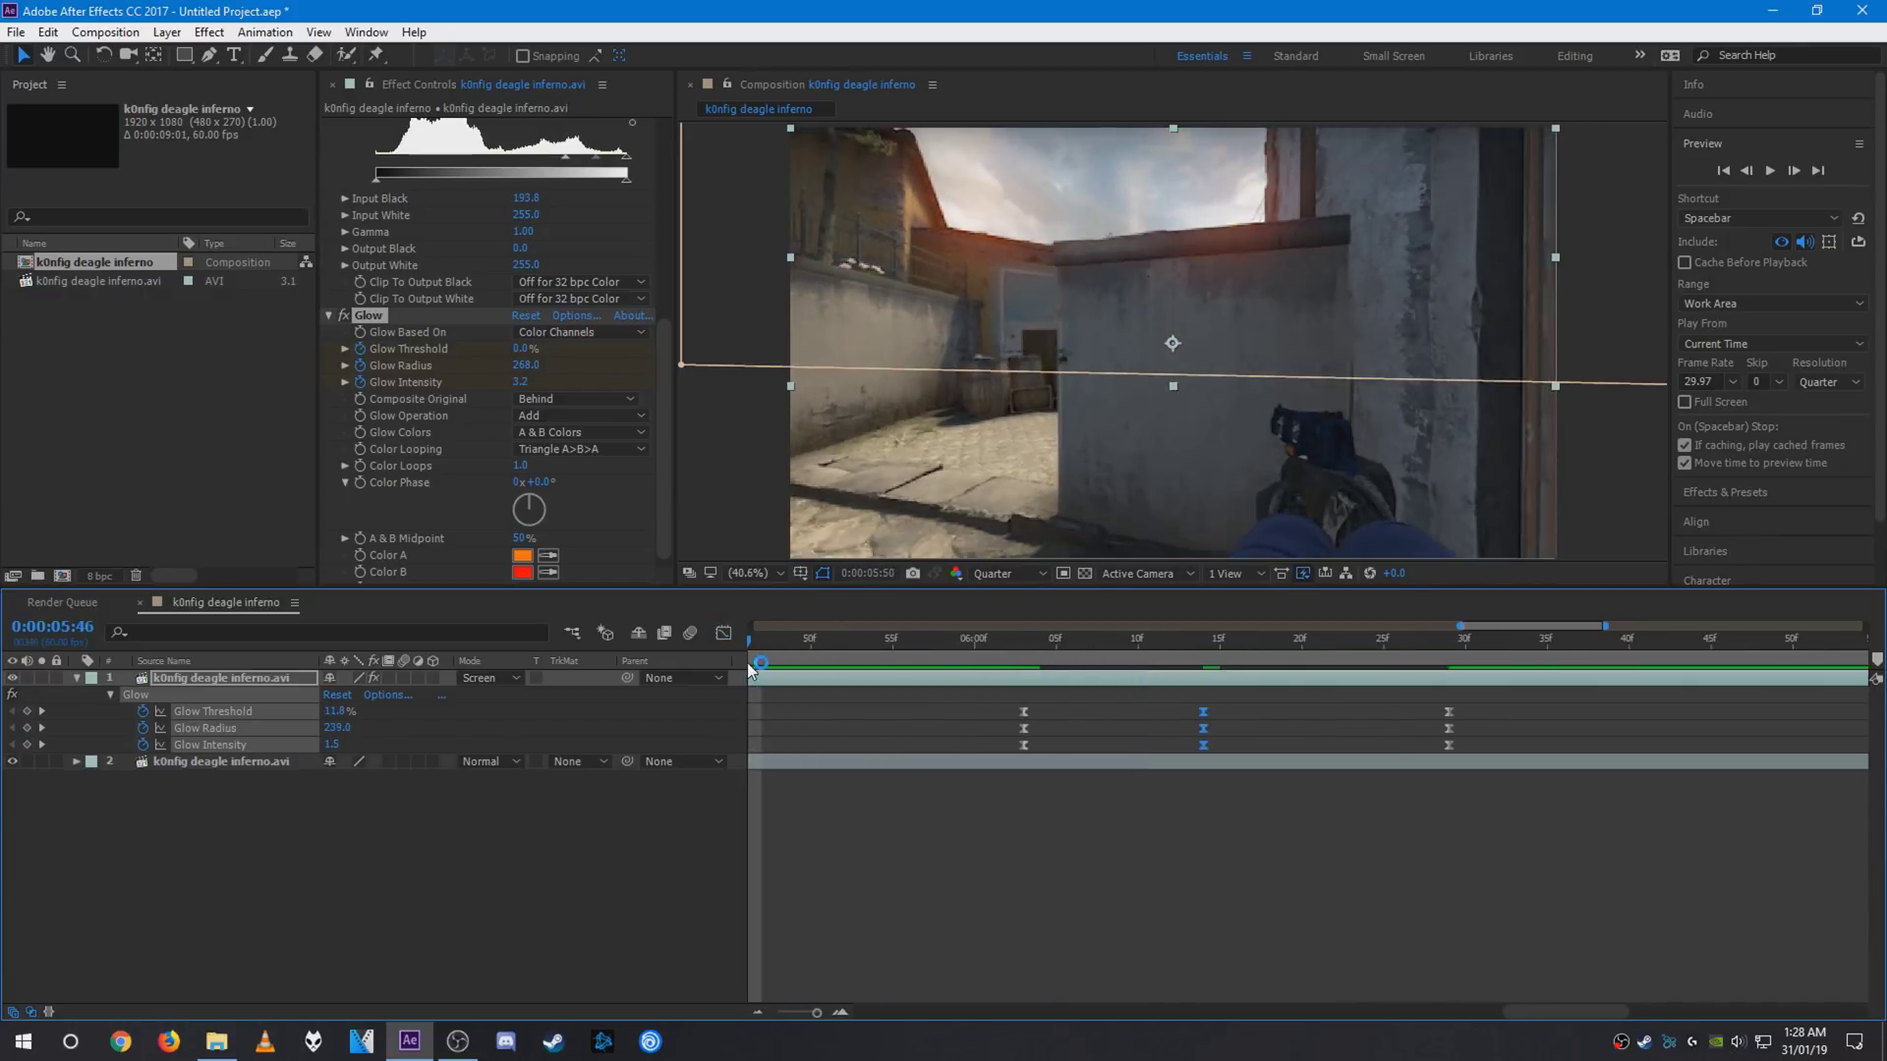
- Set the work area from 5:50 to 6:35 with B and N and preview the glow flash
key("b")
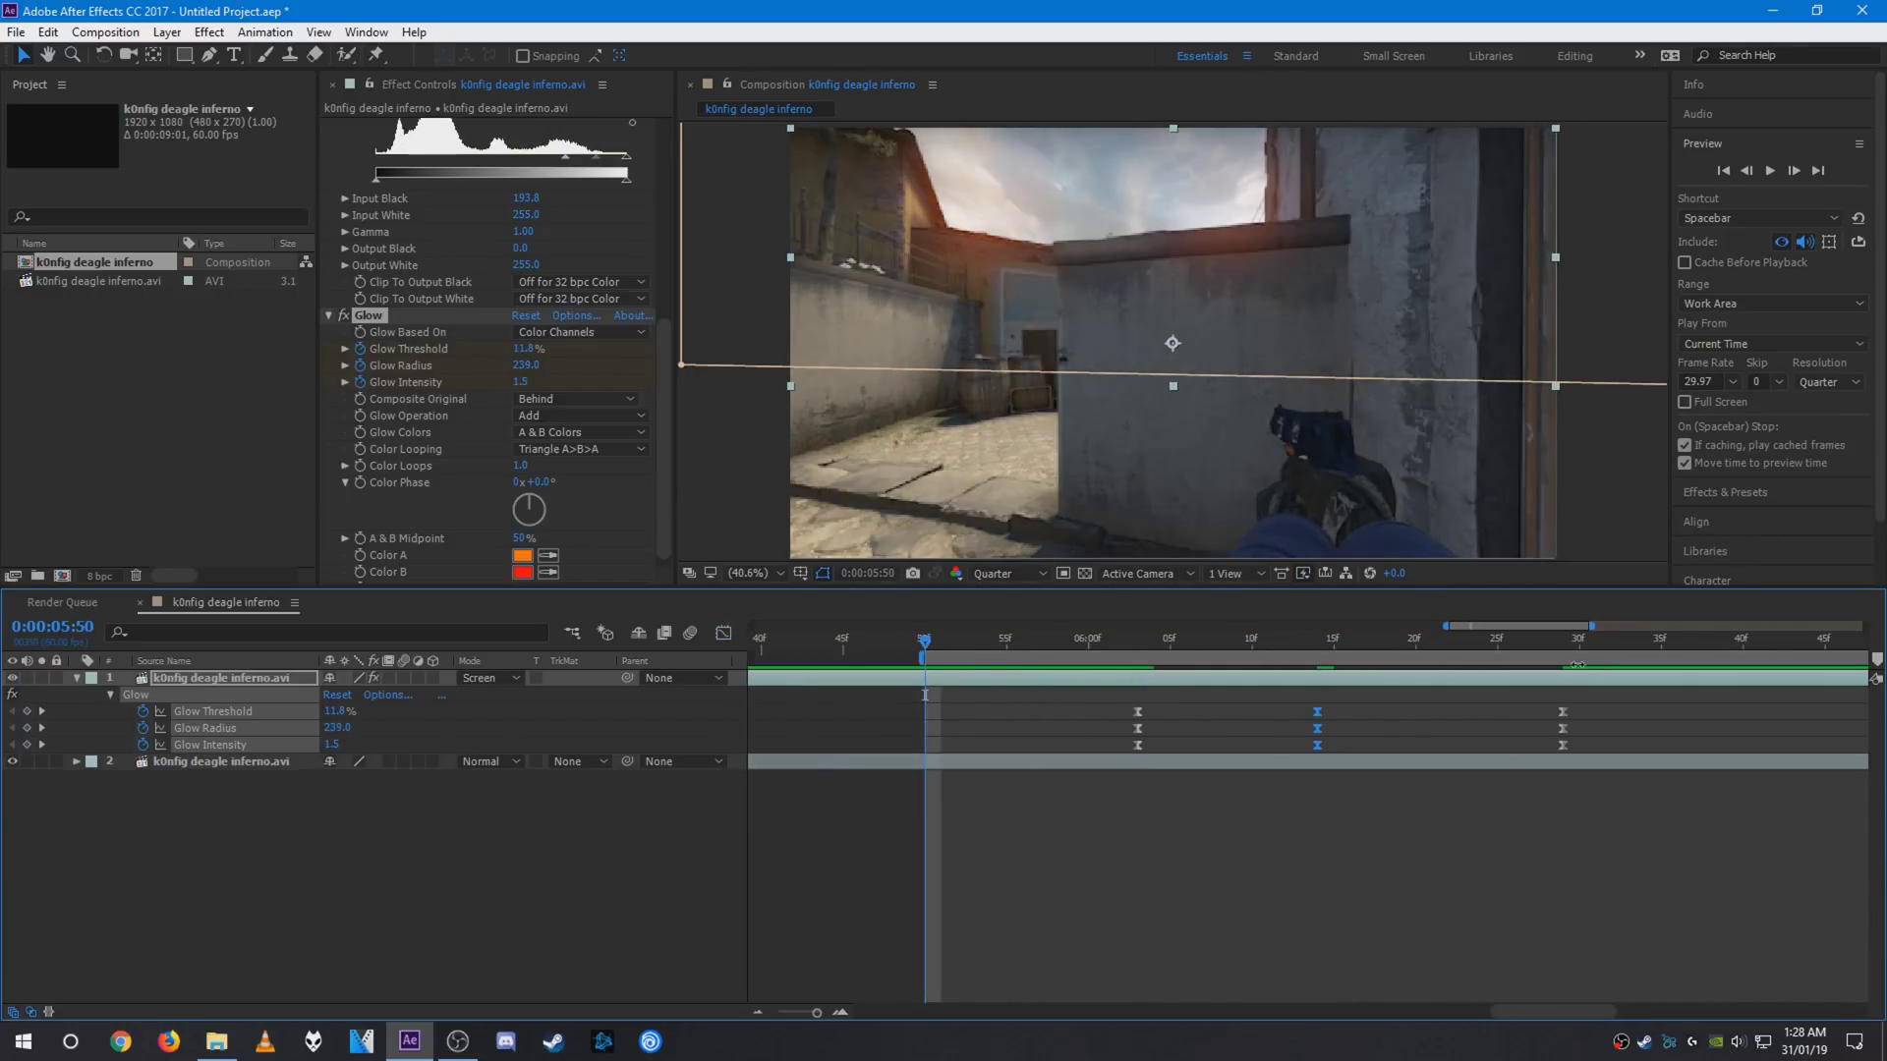
left_click(1662, 641)
key("n")
key("space")
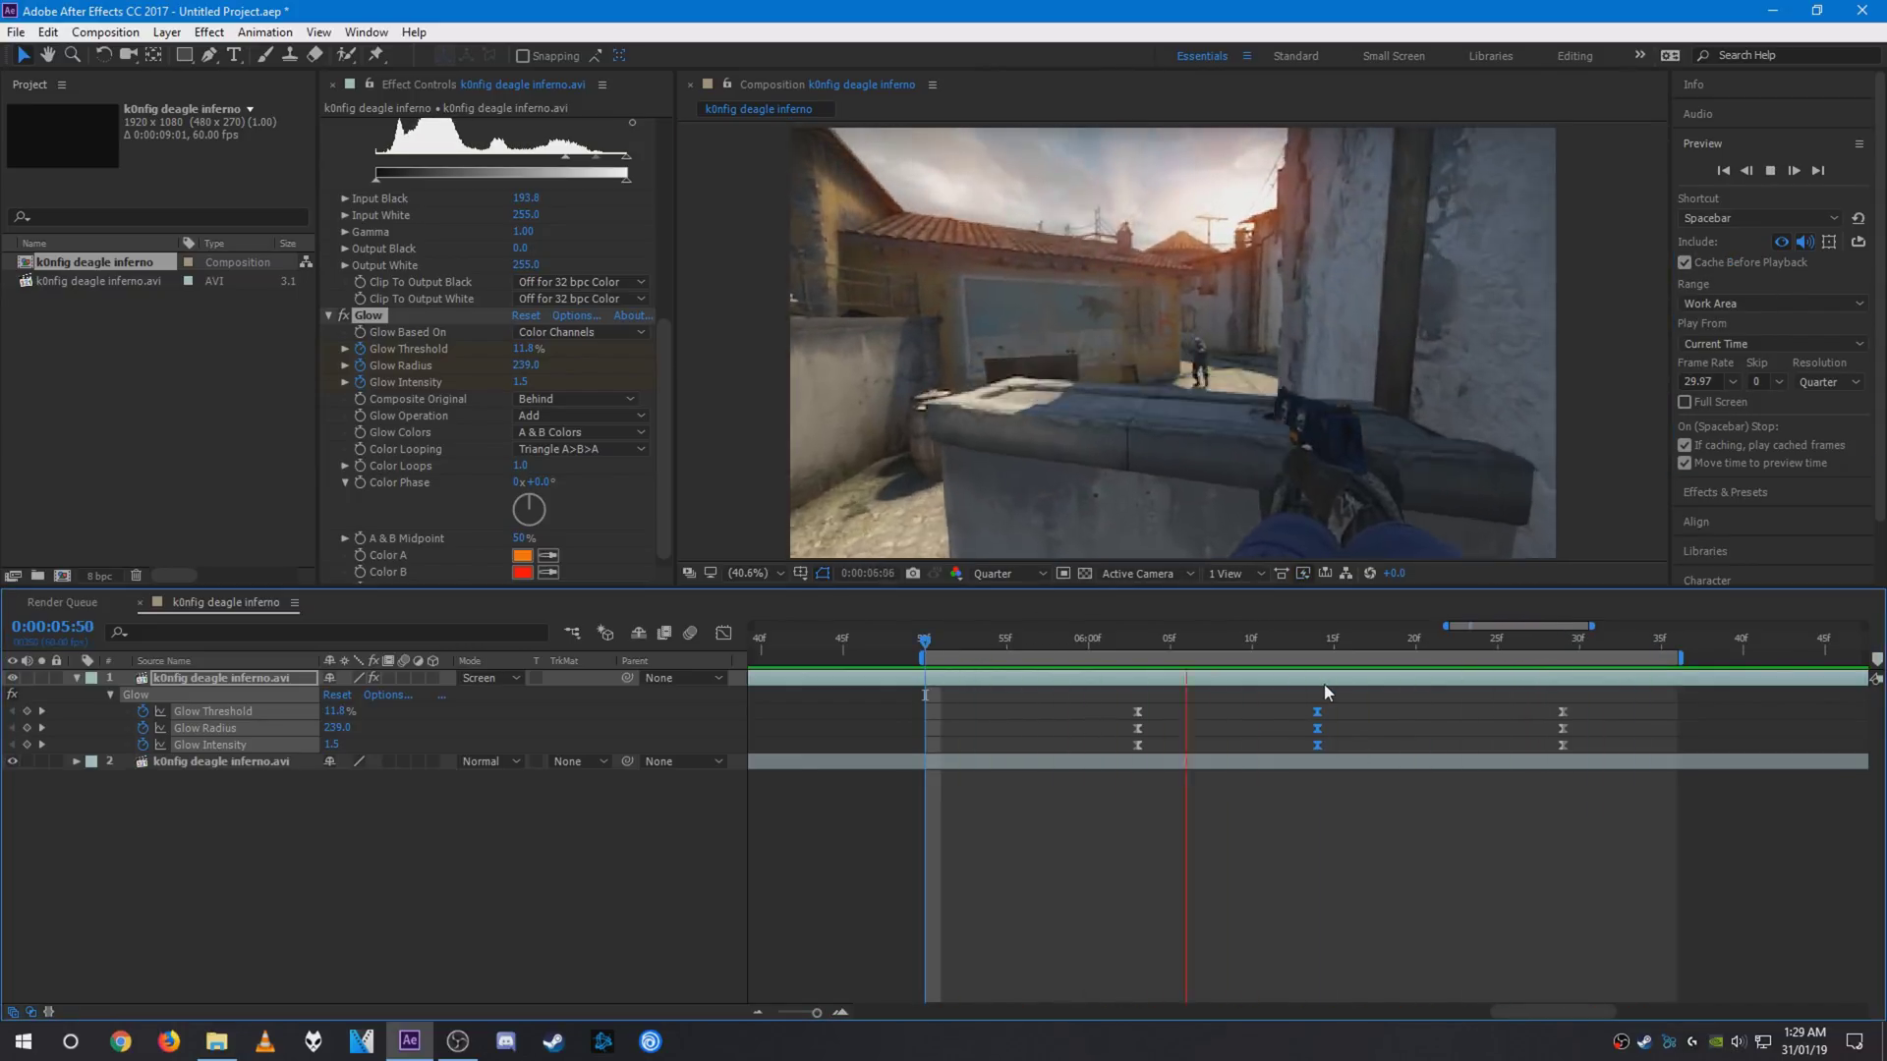
key("space")
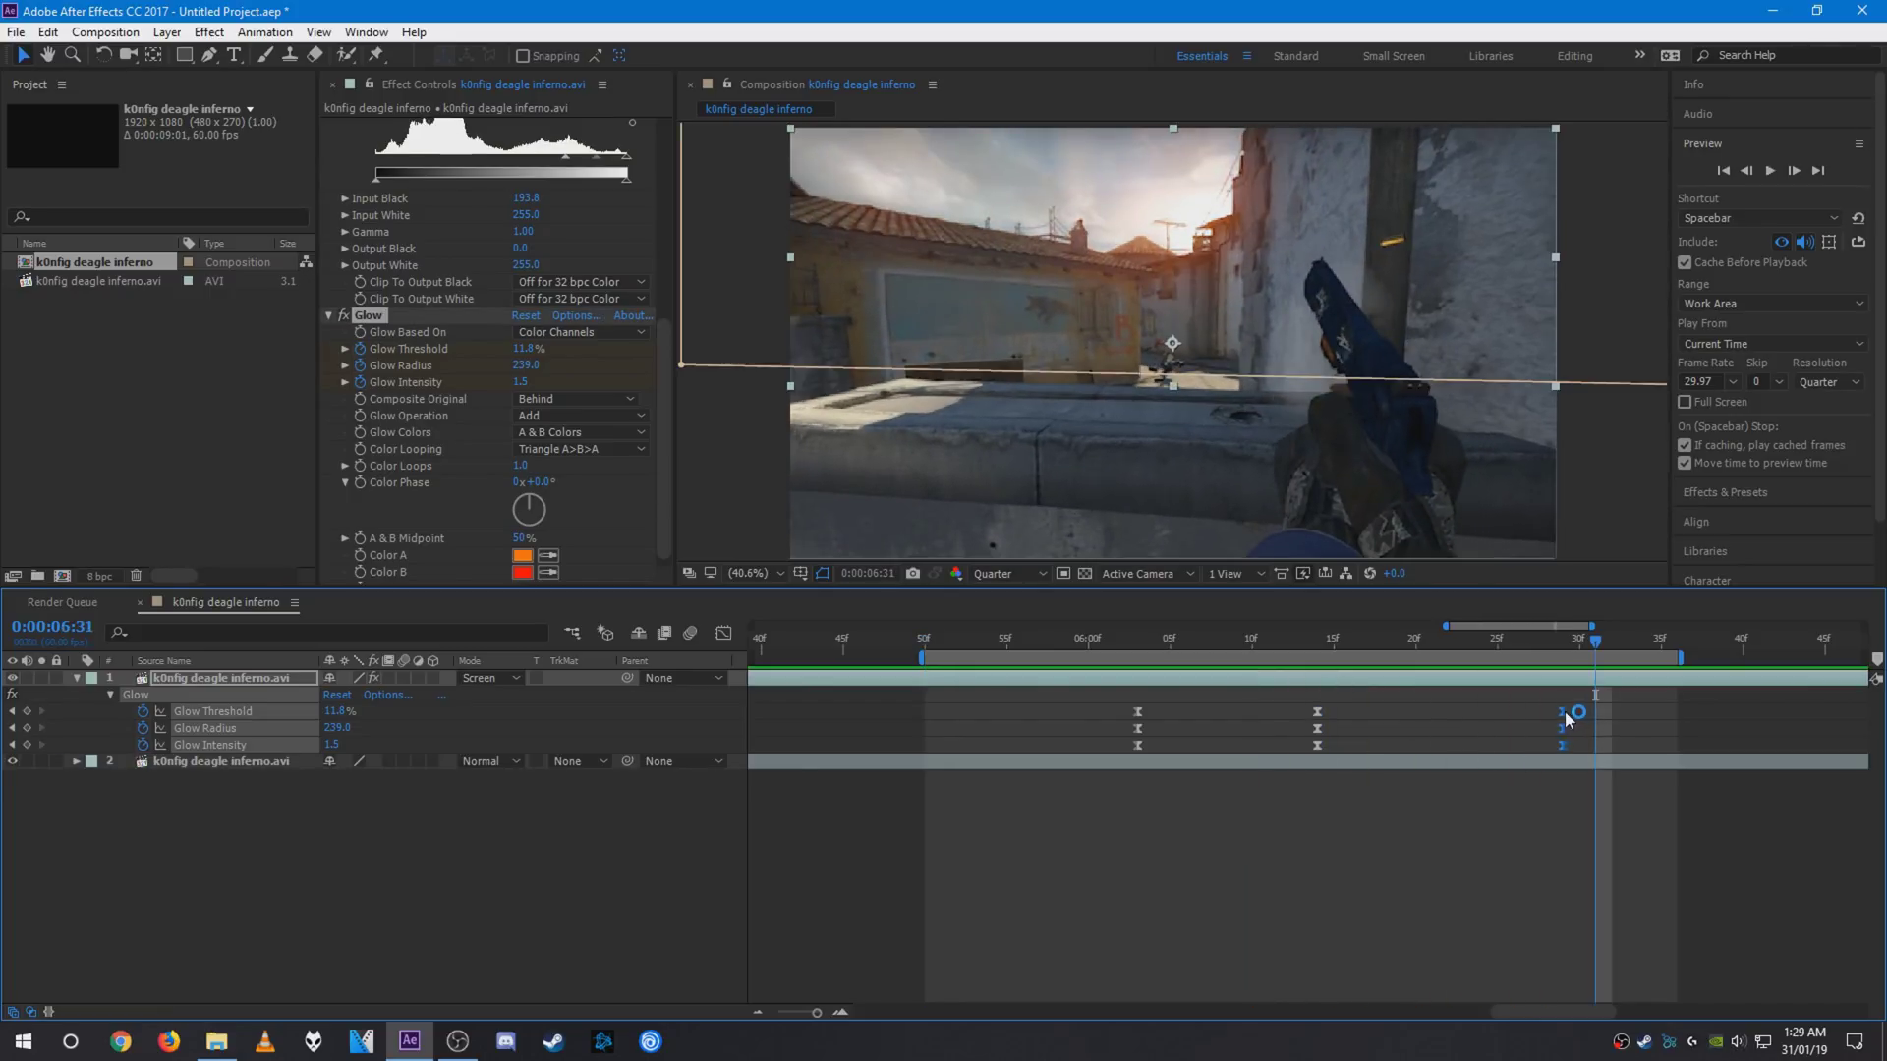
- Move the three final Glow keyframes later, extend the work area end, and preview again from 5:51
left_click_drag(1563, 725, 1679, 725)
left_click_drag(1683, 658, 1797, 657)
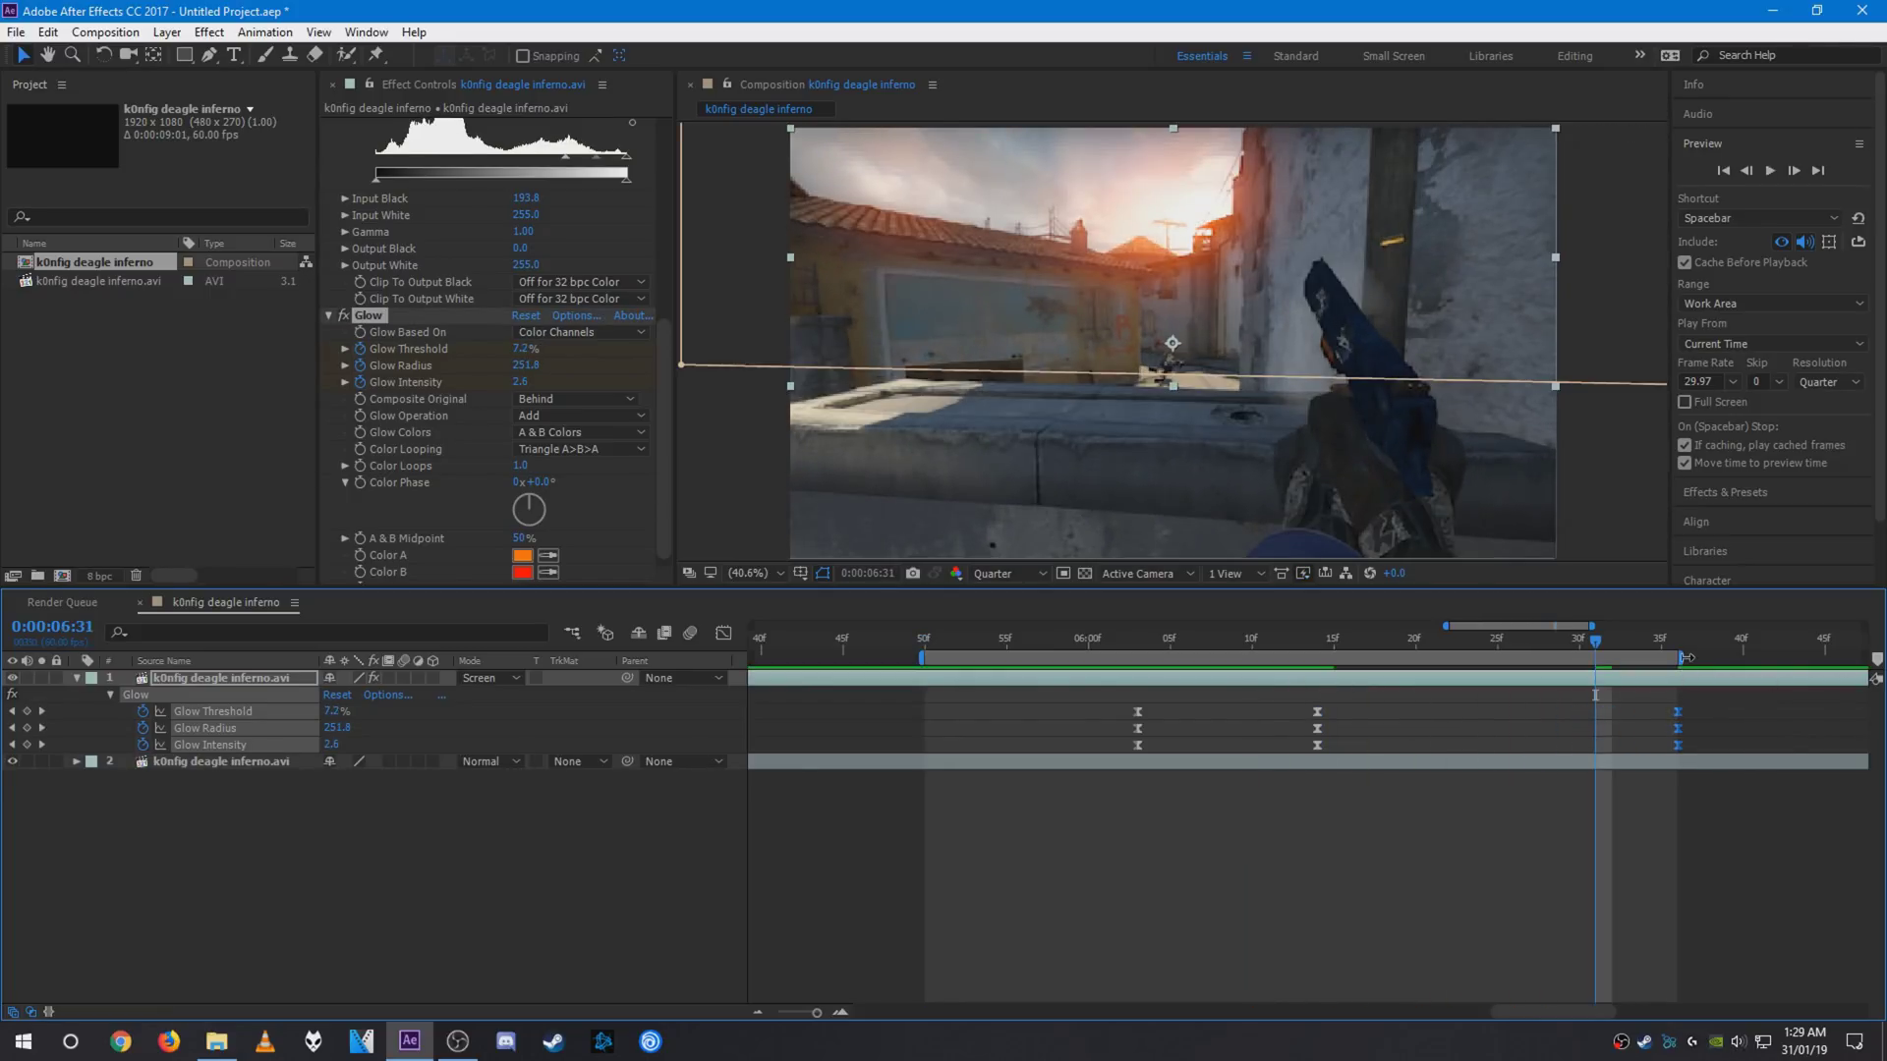
left_click_drag(1595, 645, 940, 649)
key("space")
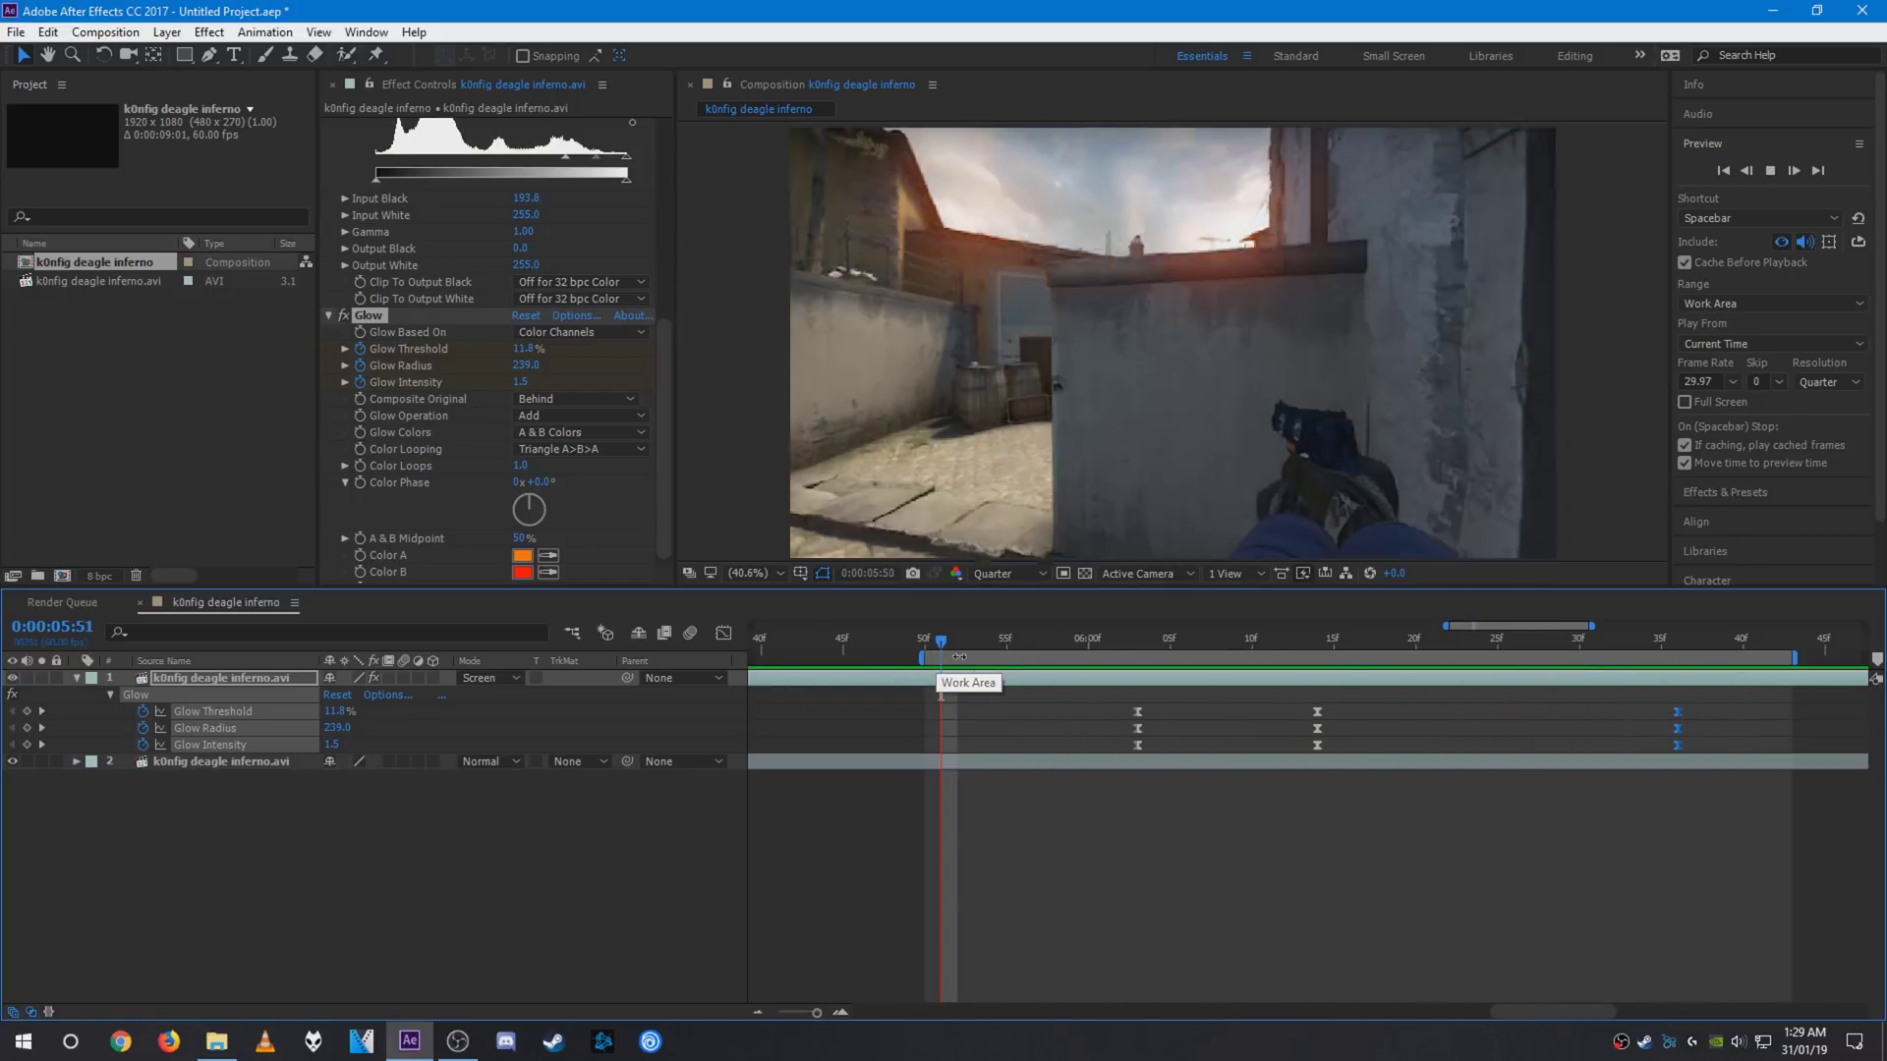
- Push the final Glow keyframes further right to line up at 6:57 and preview the slower fade-out from 5:53
left_click_drag(1277, 640, 1400, 643)
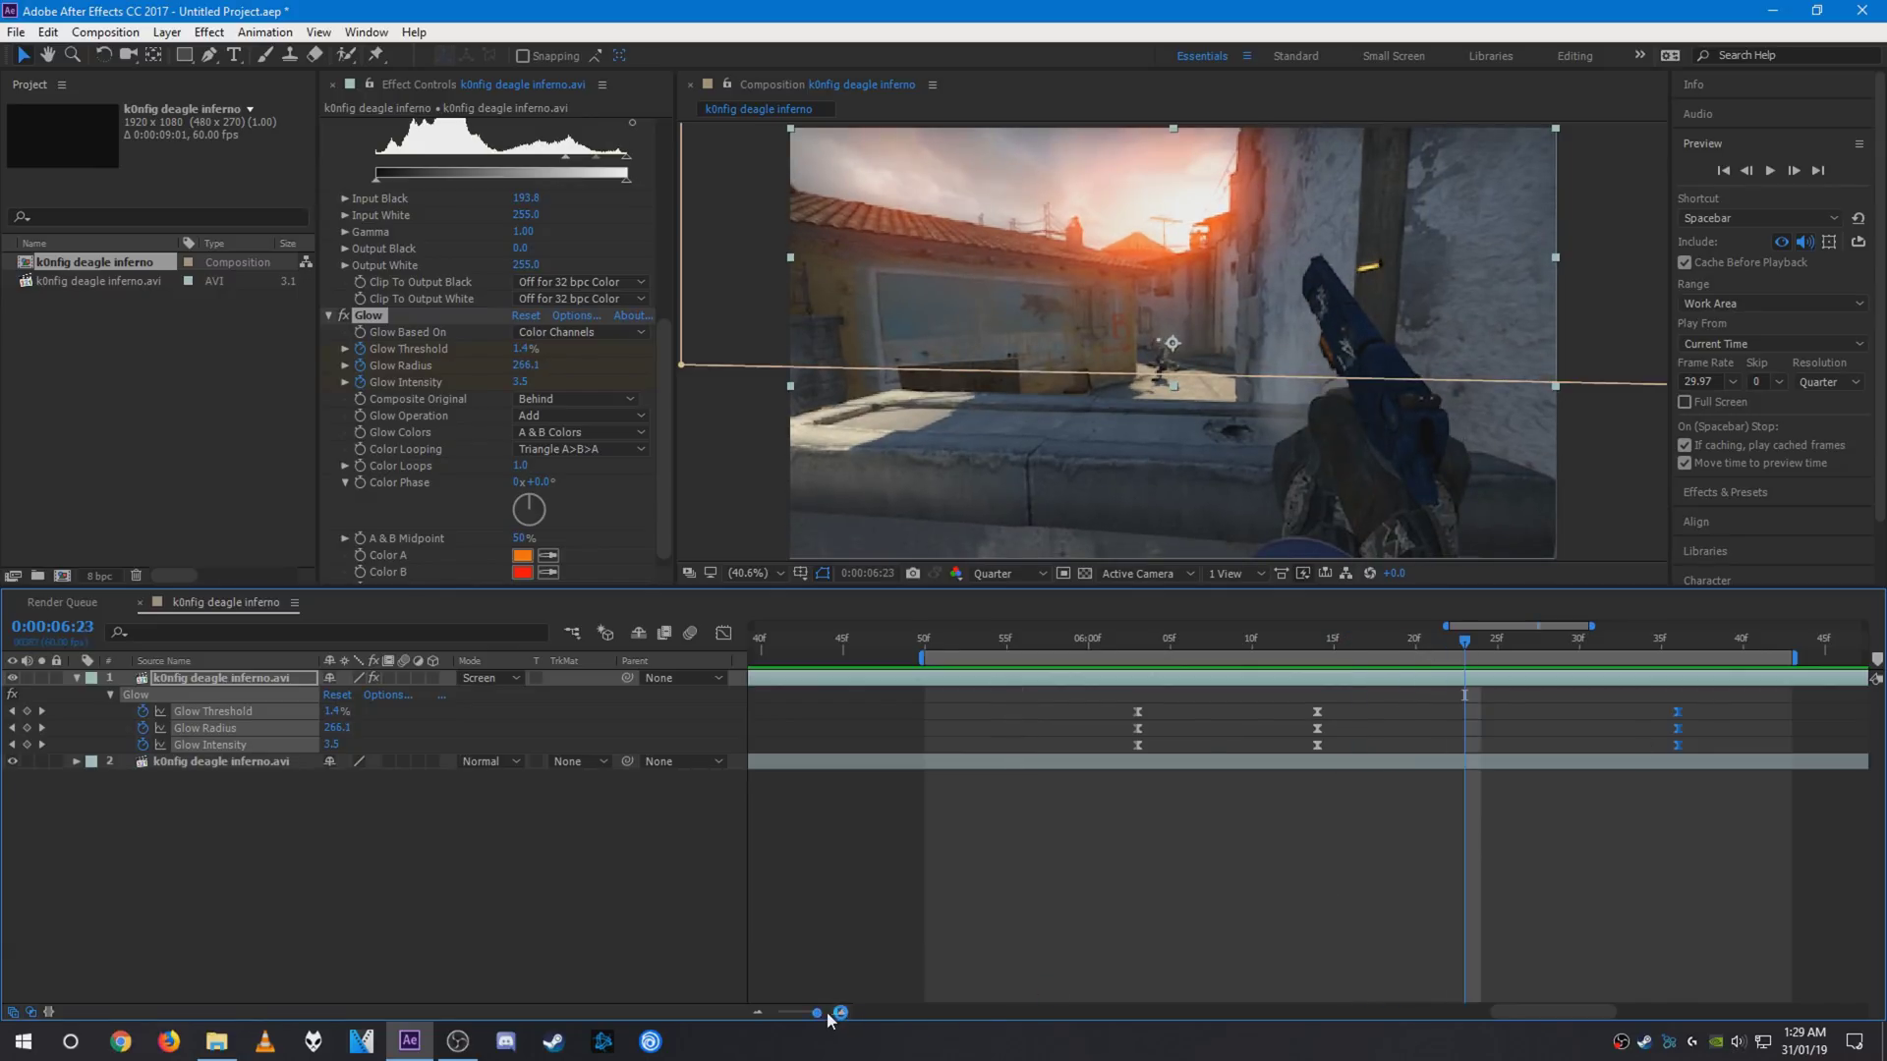
left_click_drag(817, 1014, 805, 1013)
mouse_move(1376, 721)
left_mouse_down()
mouse_move(1445, 721)
mouse_move(1584, 659)
left_mouse_up()
left_click_drag(1309, 642, 1484, 649)
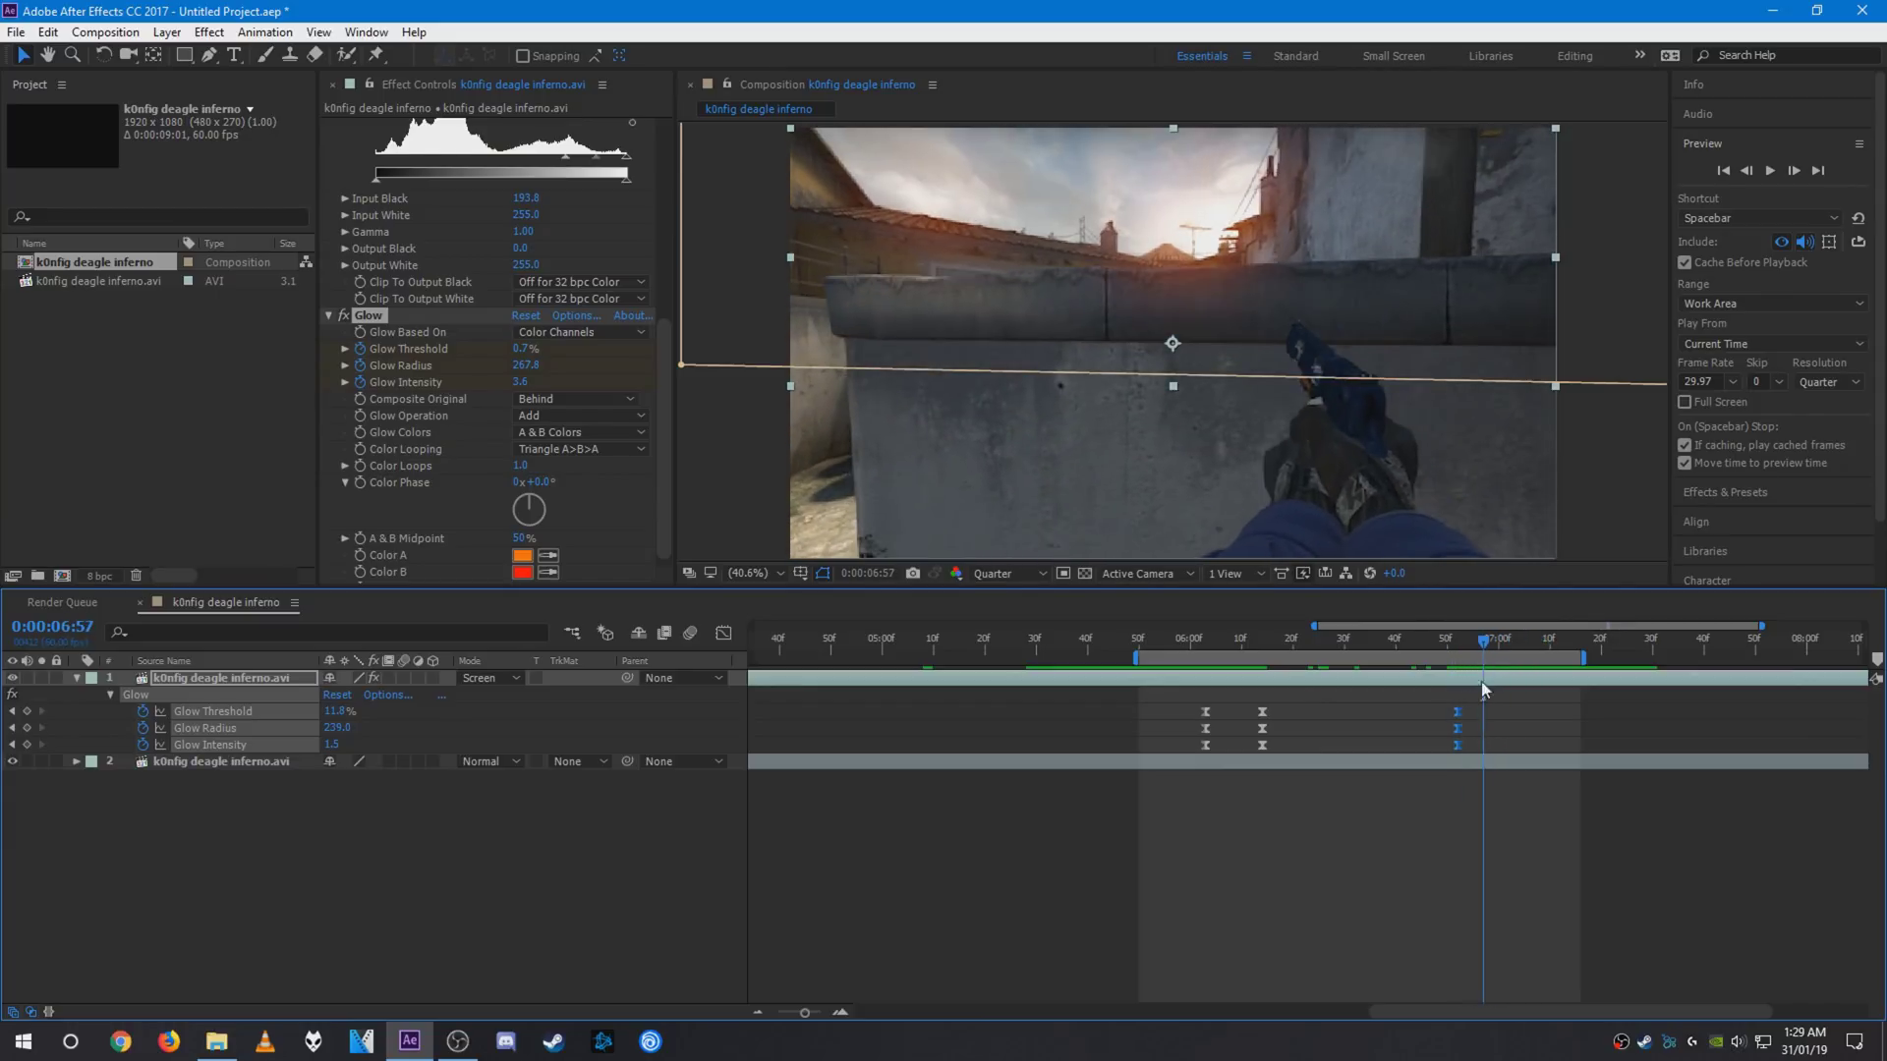
left_click_drag(1458, 716, 1486, 718)
left_click_drag(1484, 644, 1153, 648)
key("space")
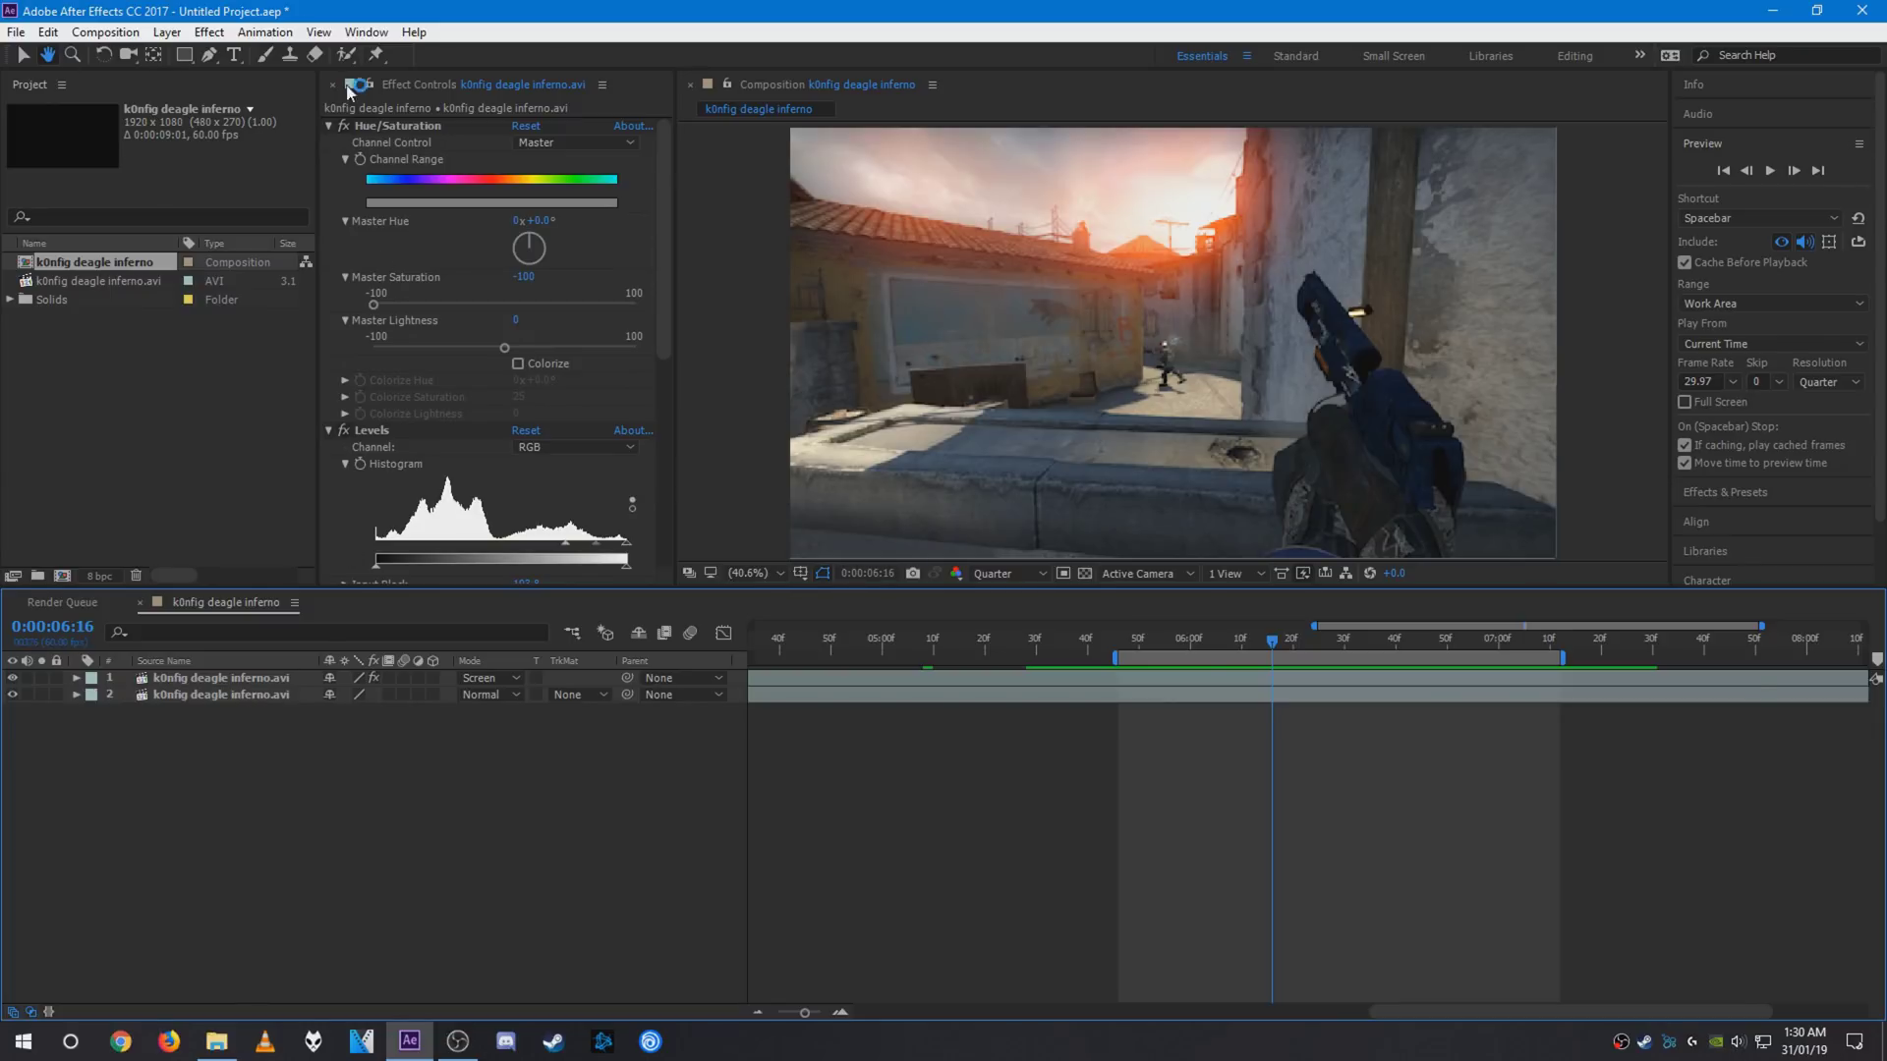
- Add Hue/Saturation to the bottom video layer via FX Console and raise Master Saturation to 15
left_click(291, 691)
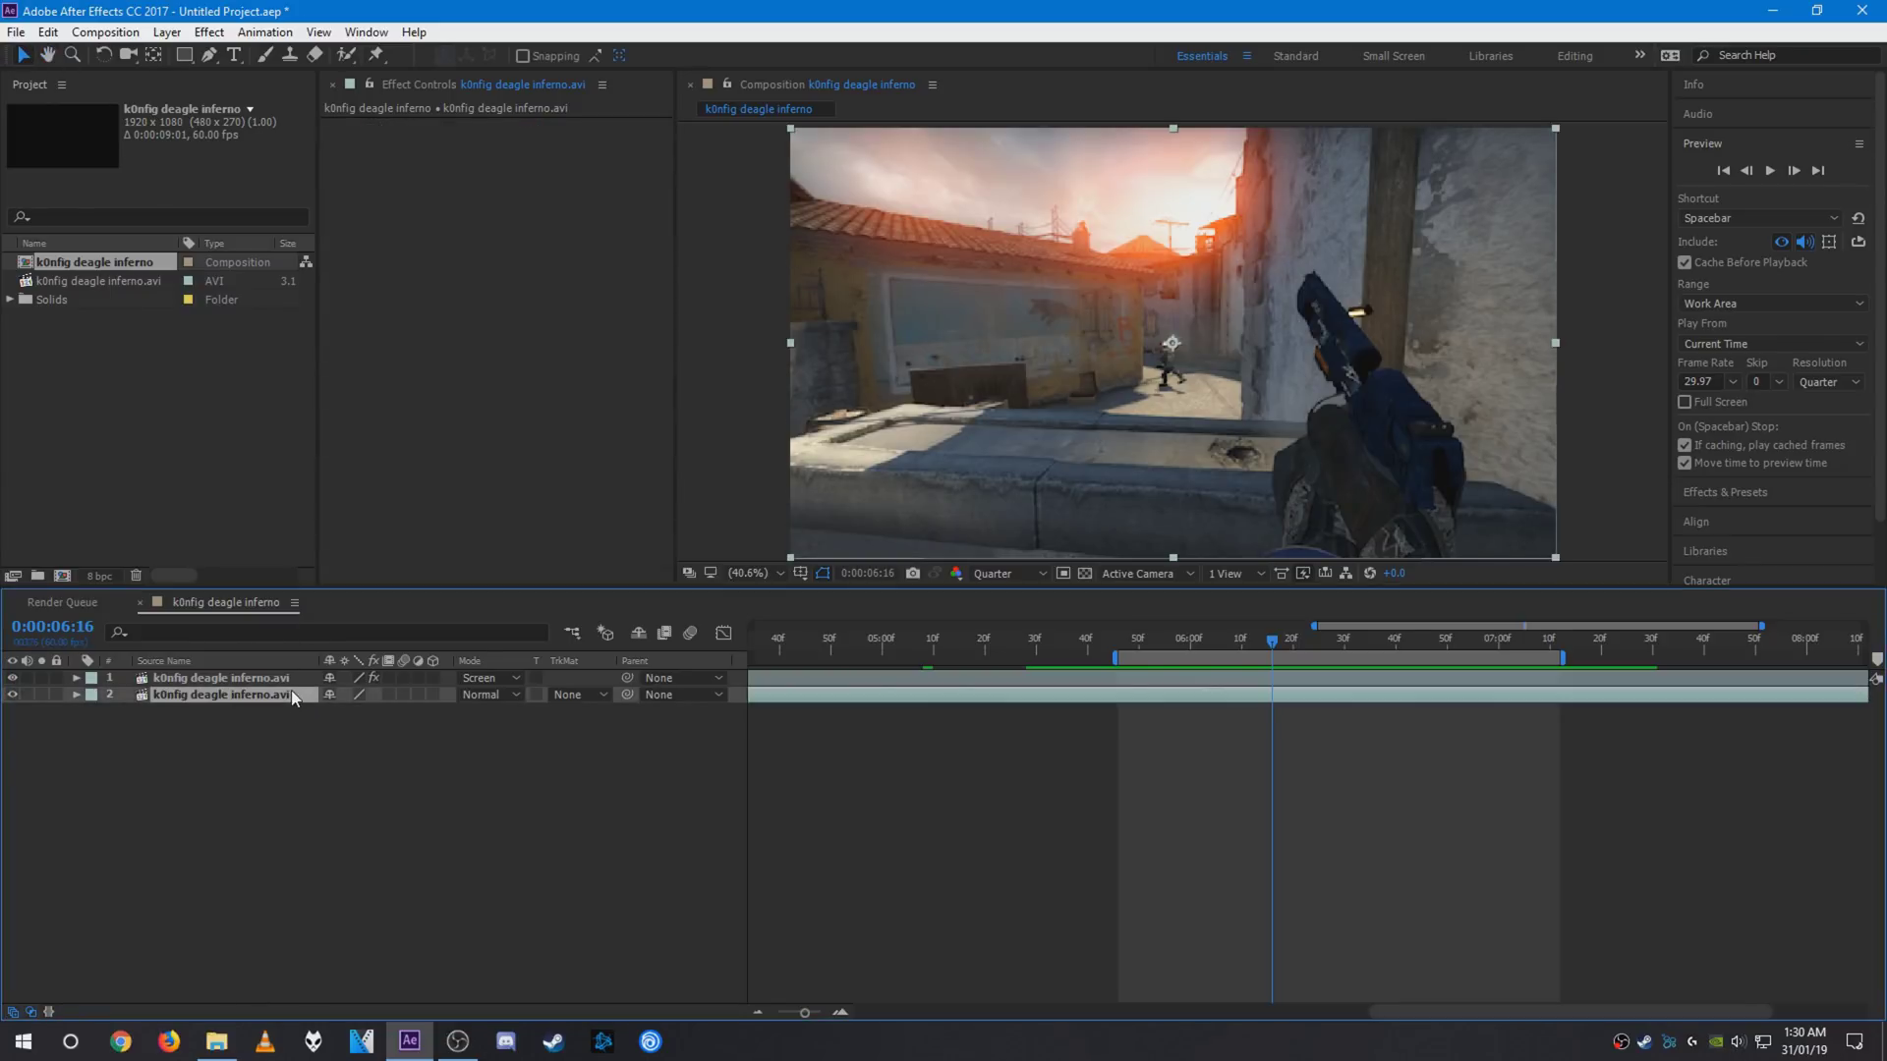
key("ctrl+space")
type("hue")
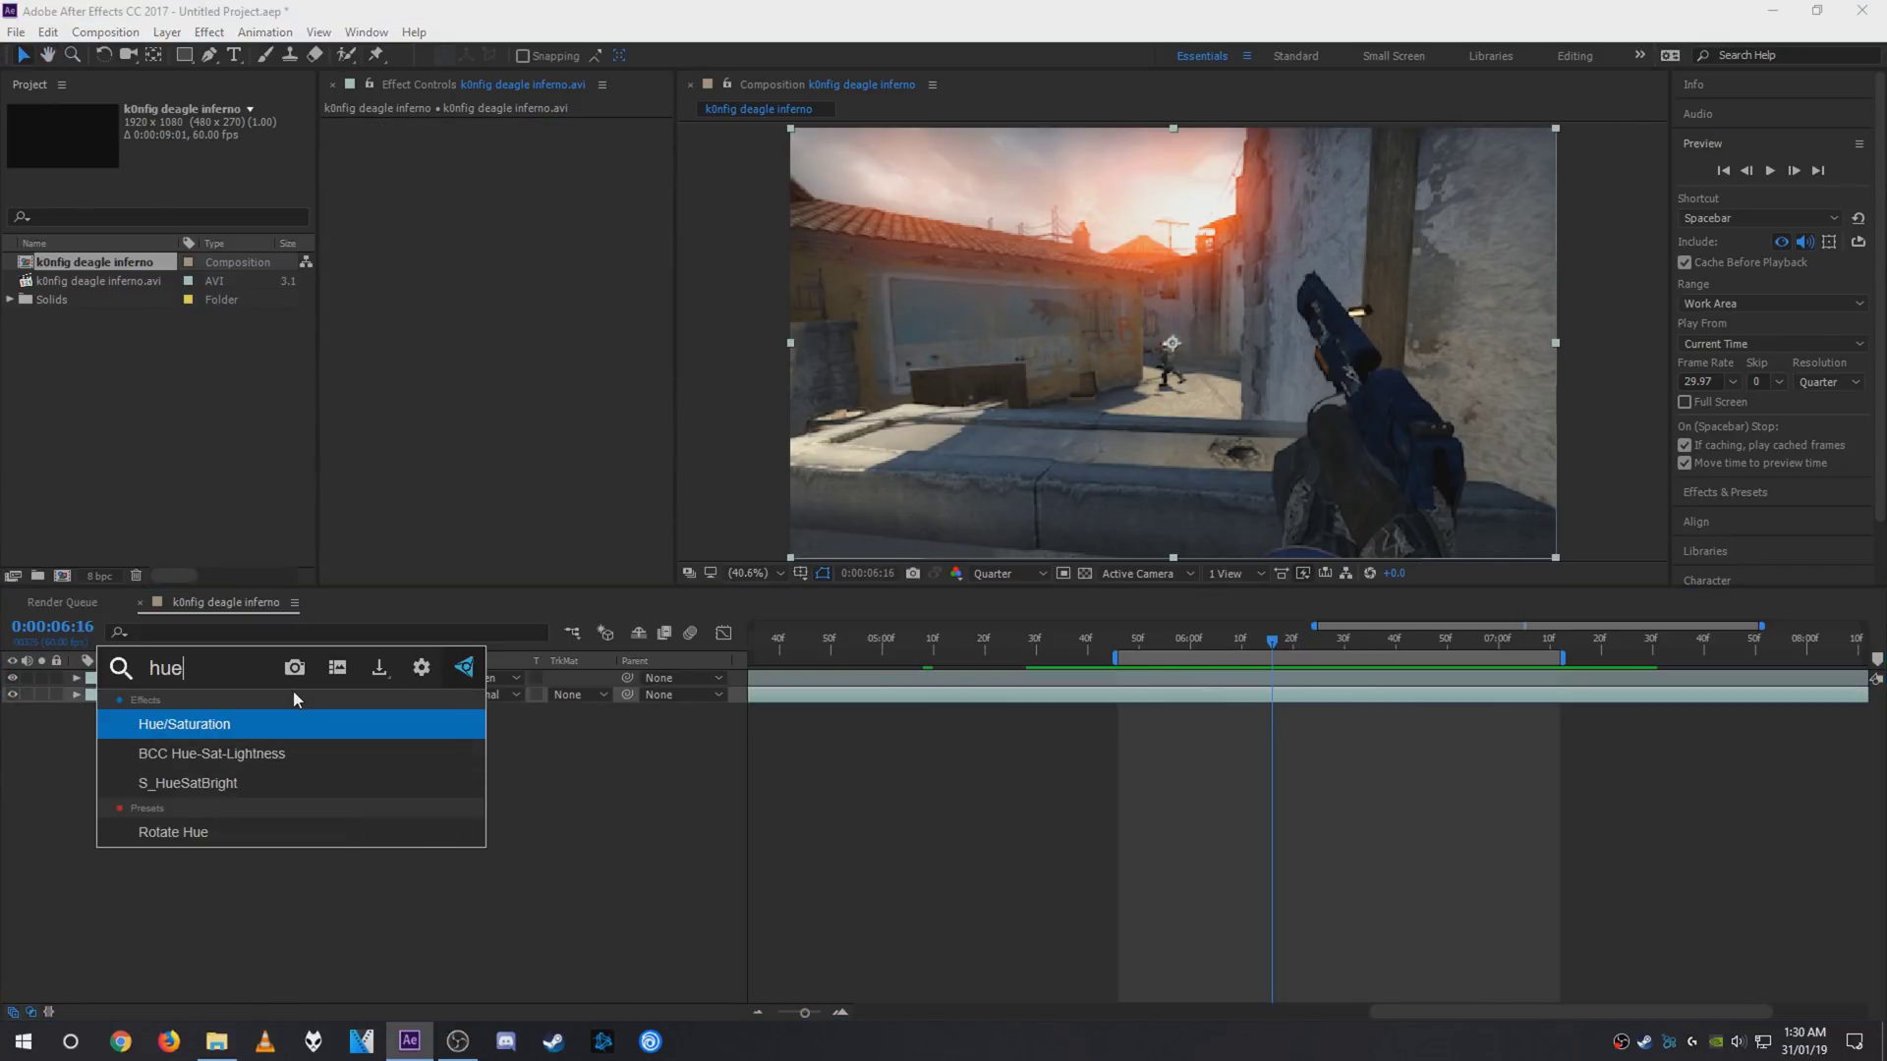
key("Return")
left_click_drag(521, 303, 528, 303)
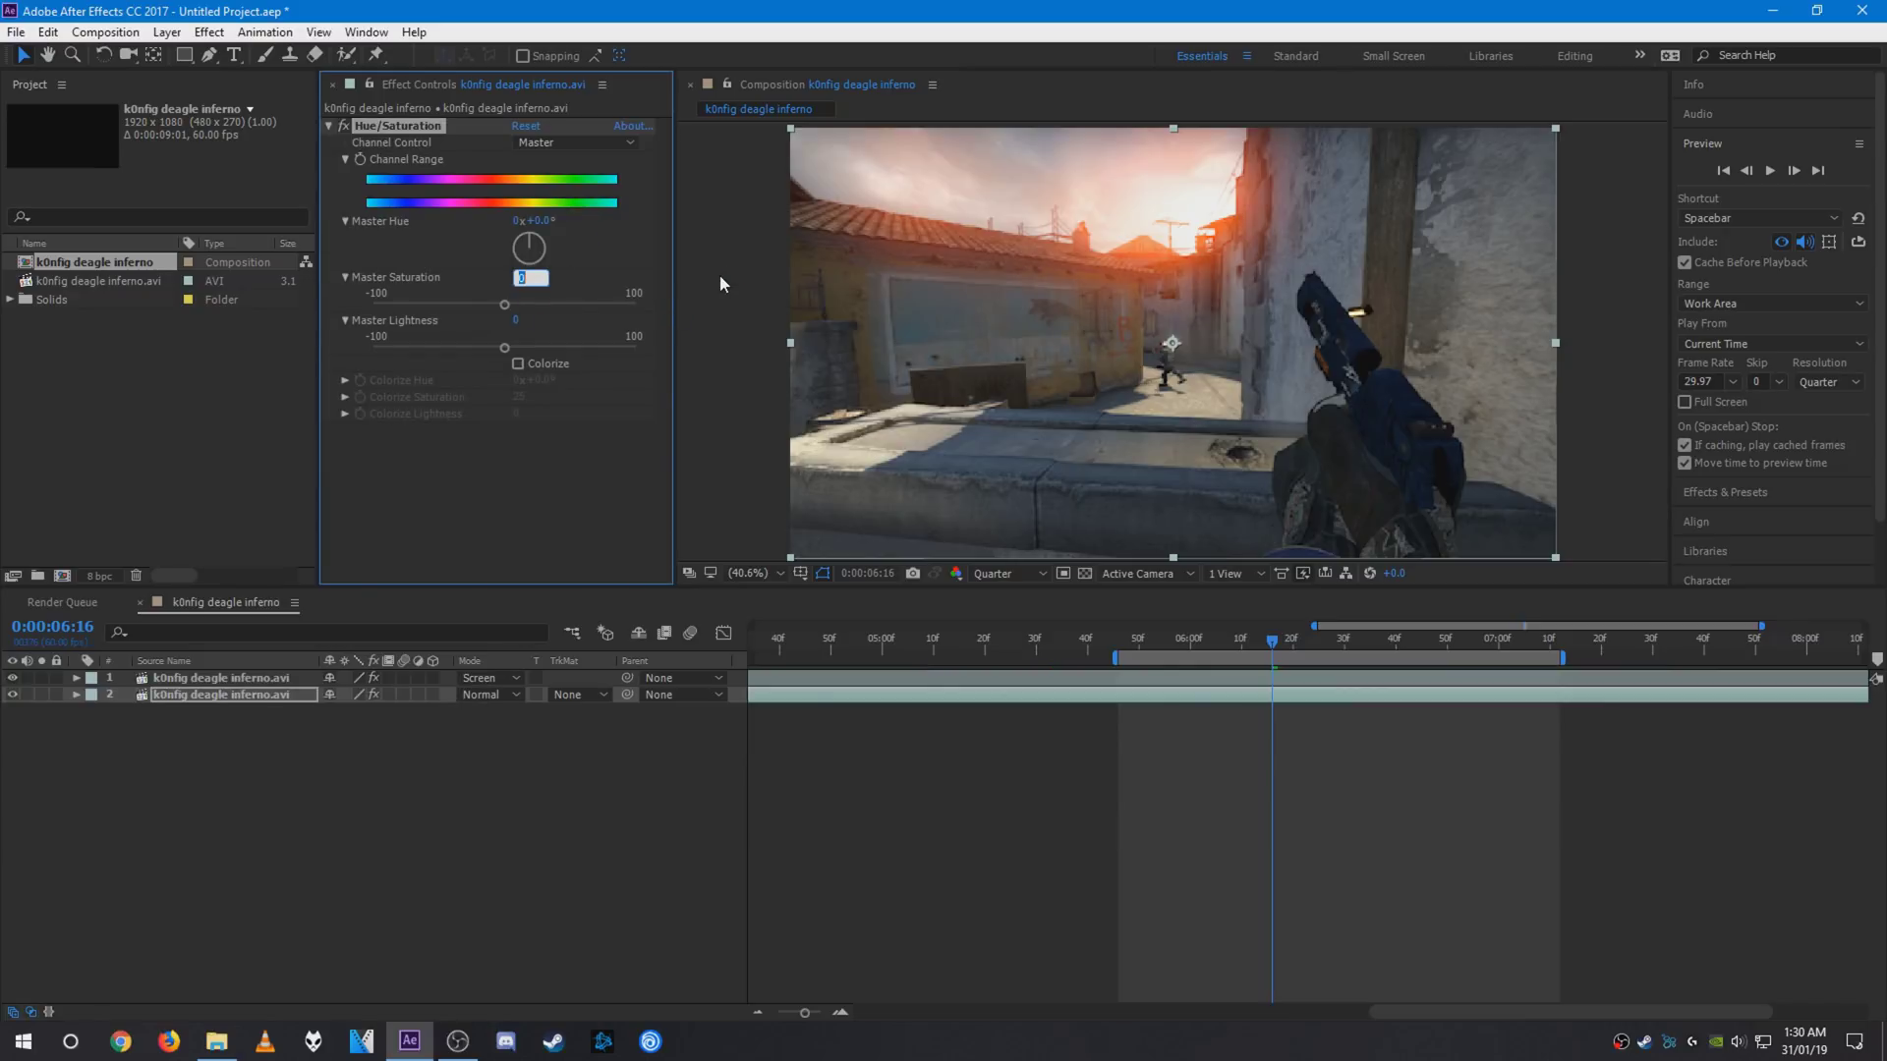
left_click(269, 689)
- Add BCC Brightness-Contrast to the bottom layer and settle its Contrast at 5 after trying 15
key("ctrl+space")
type("cont")
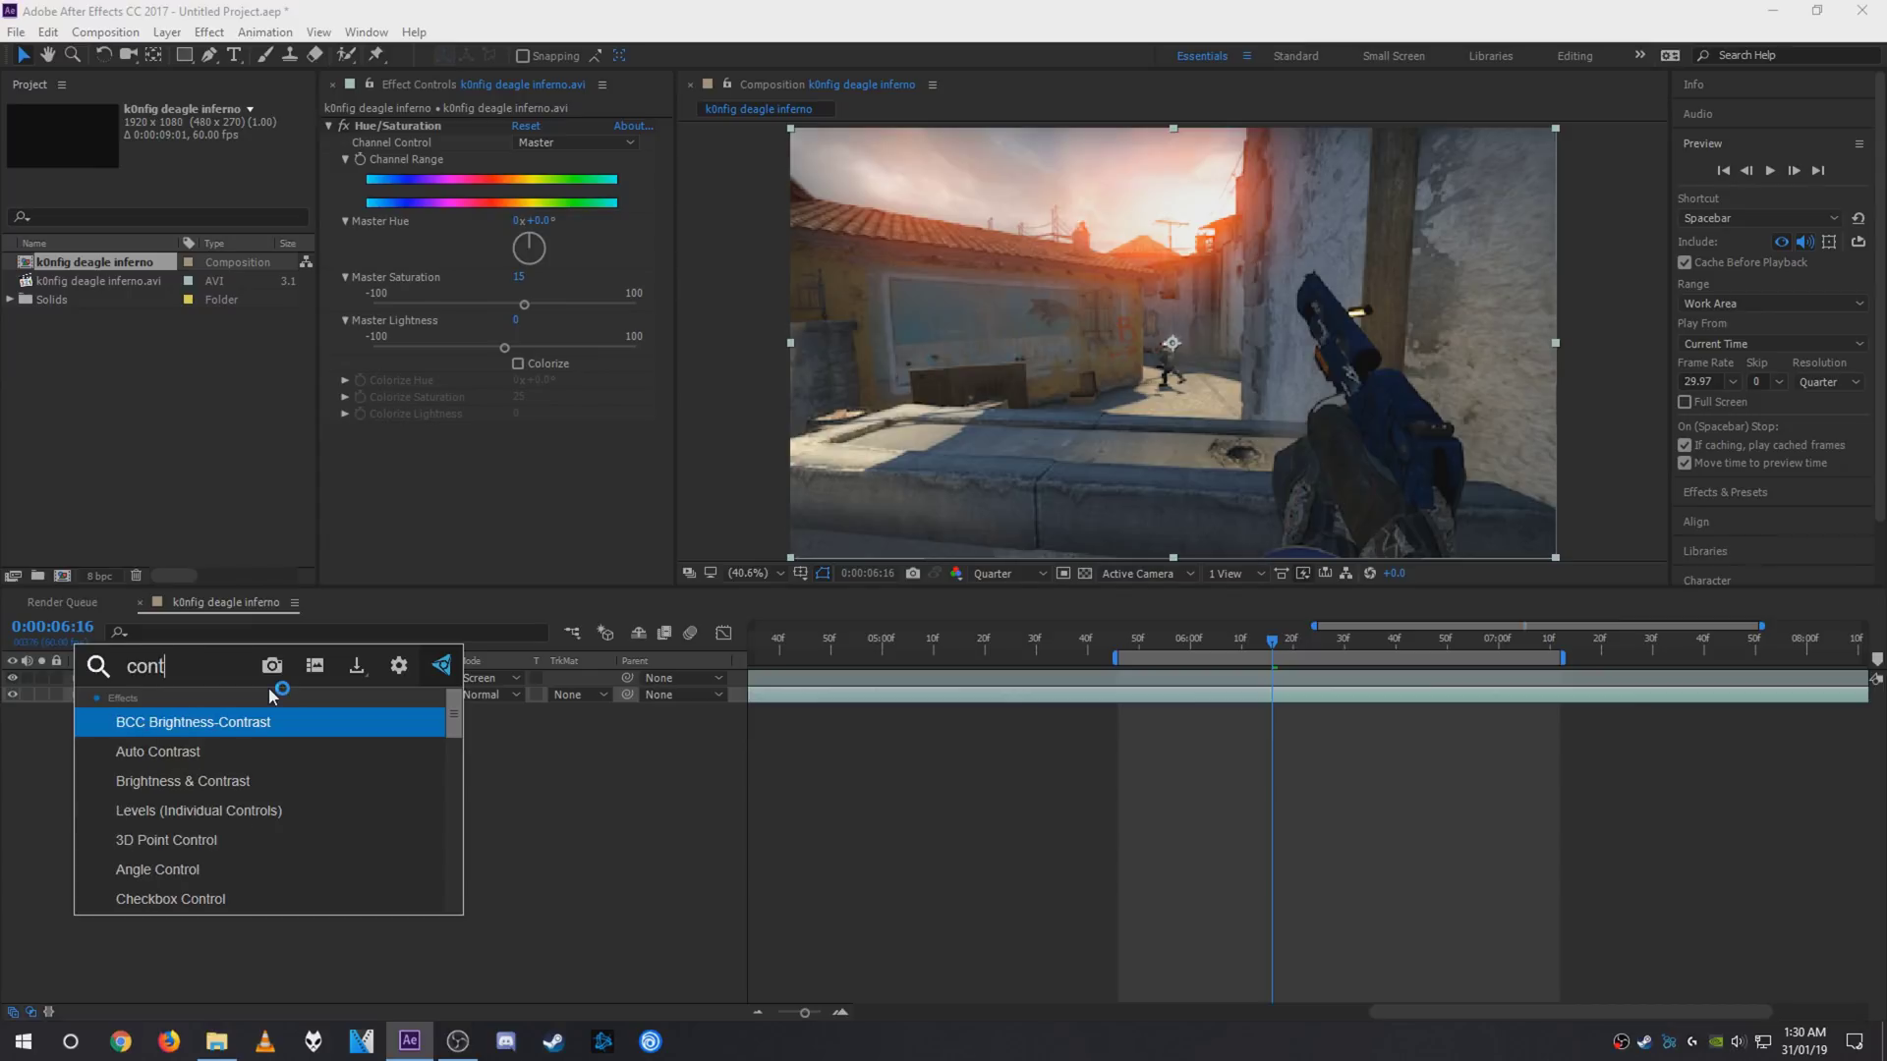
type("rast")
key("Return")
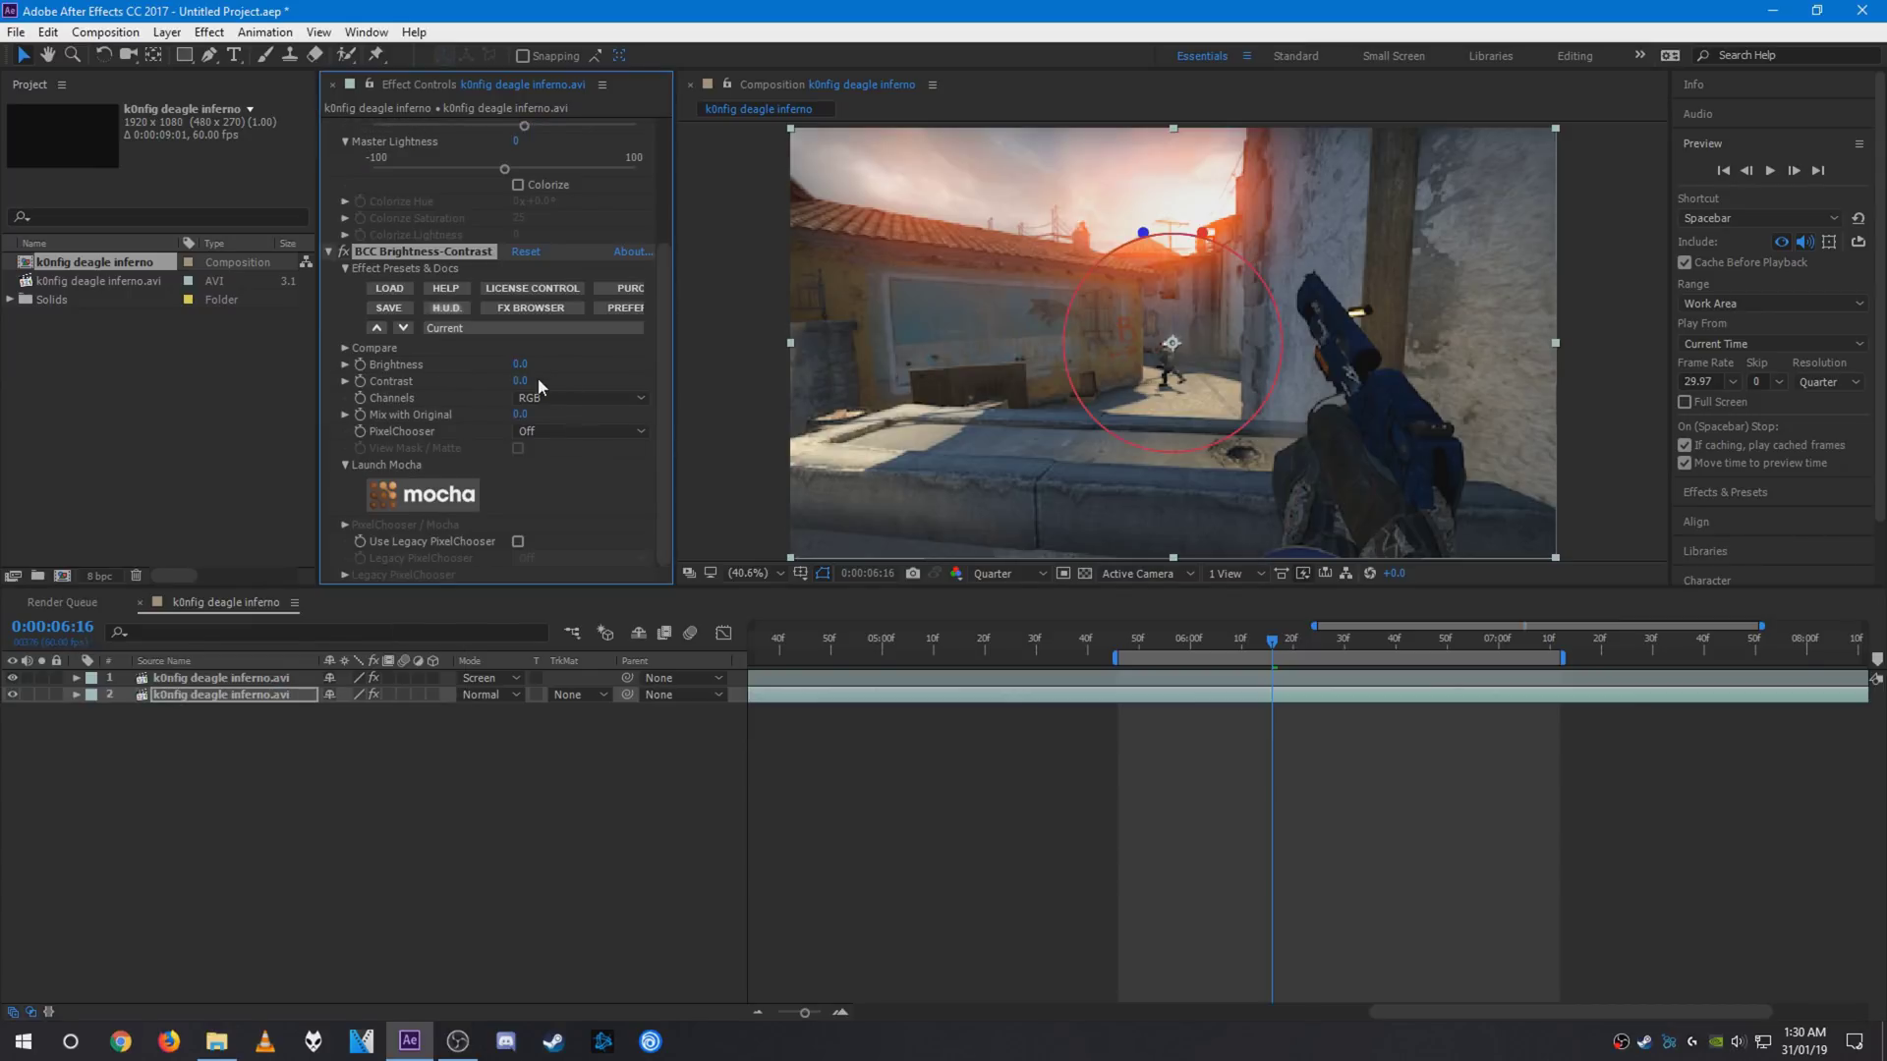
left_click(521, 380)
type("15")
key("Return")
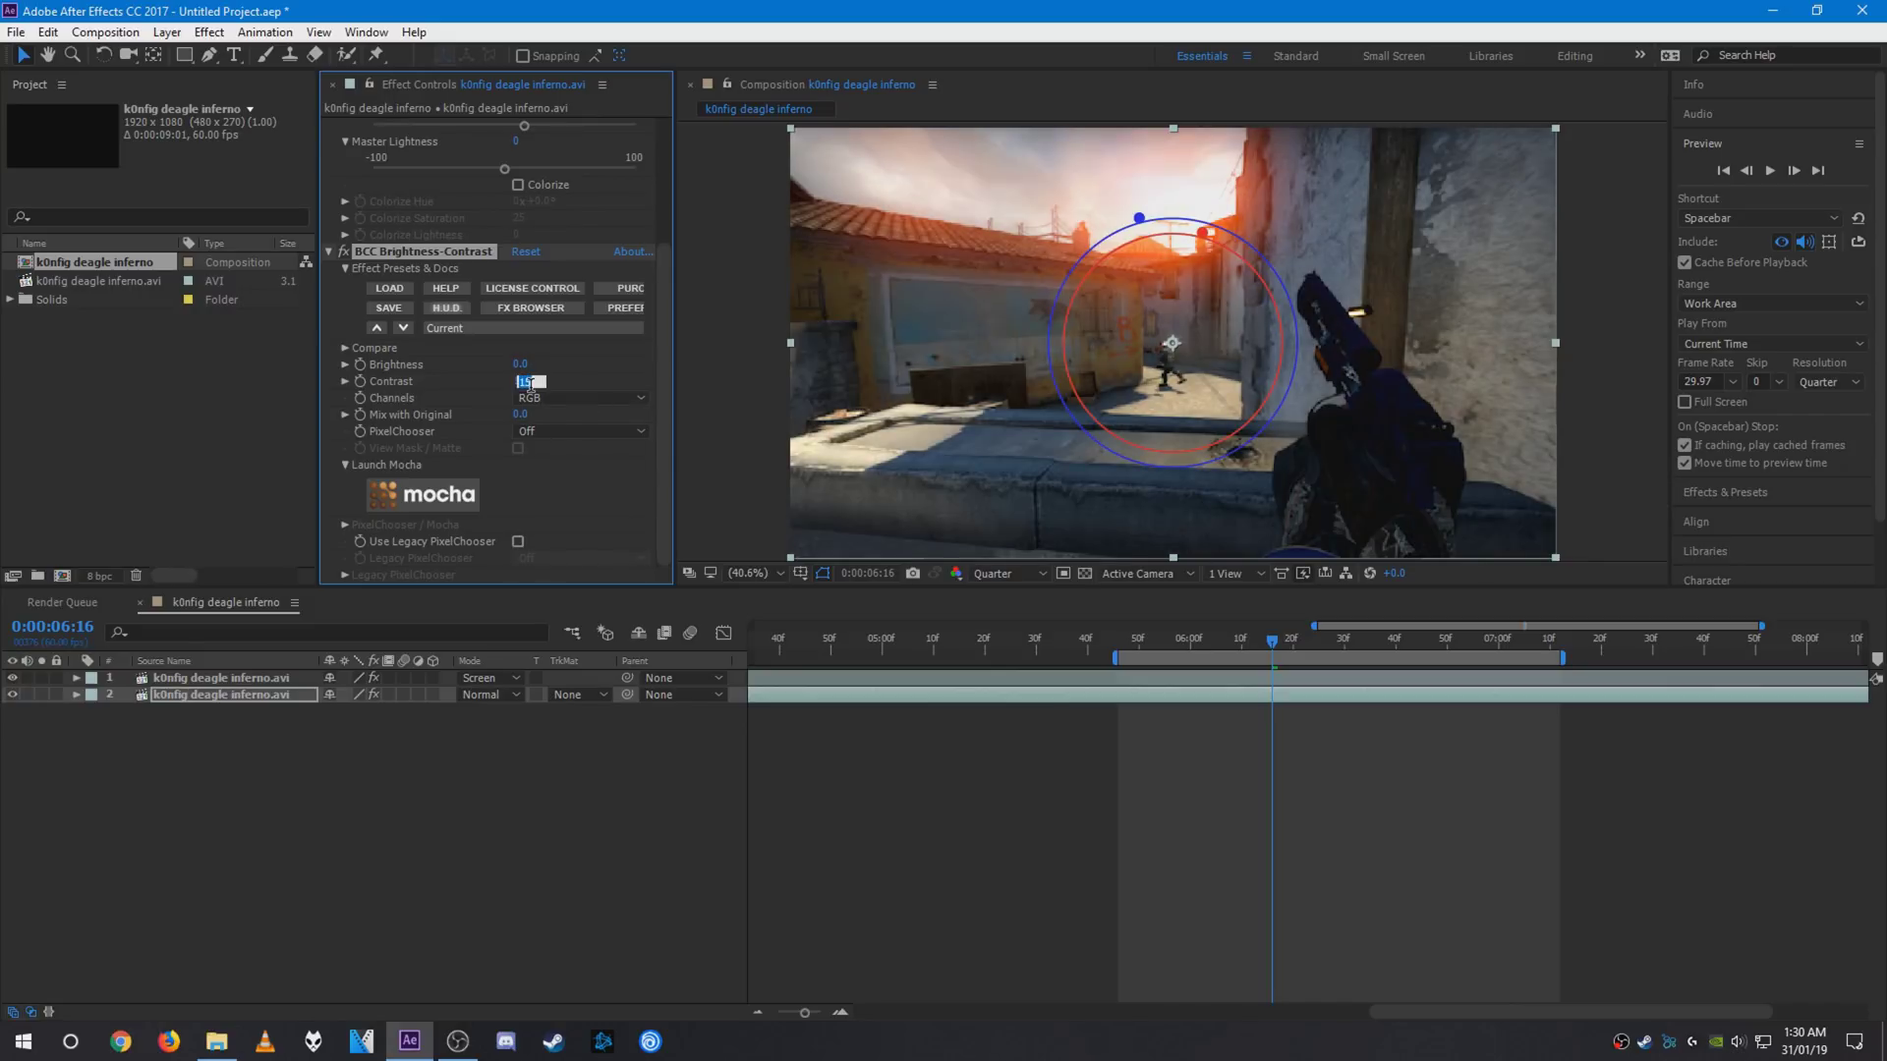
left_click(524, 381)
type("5")
key("Return")
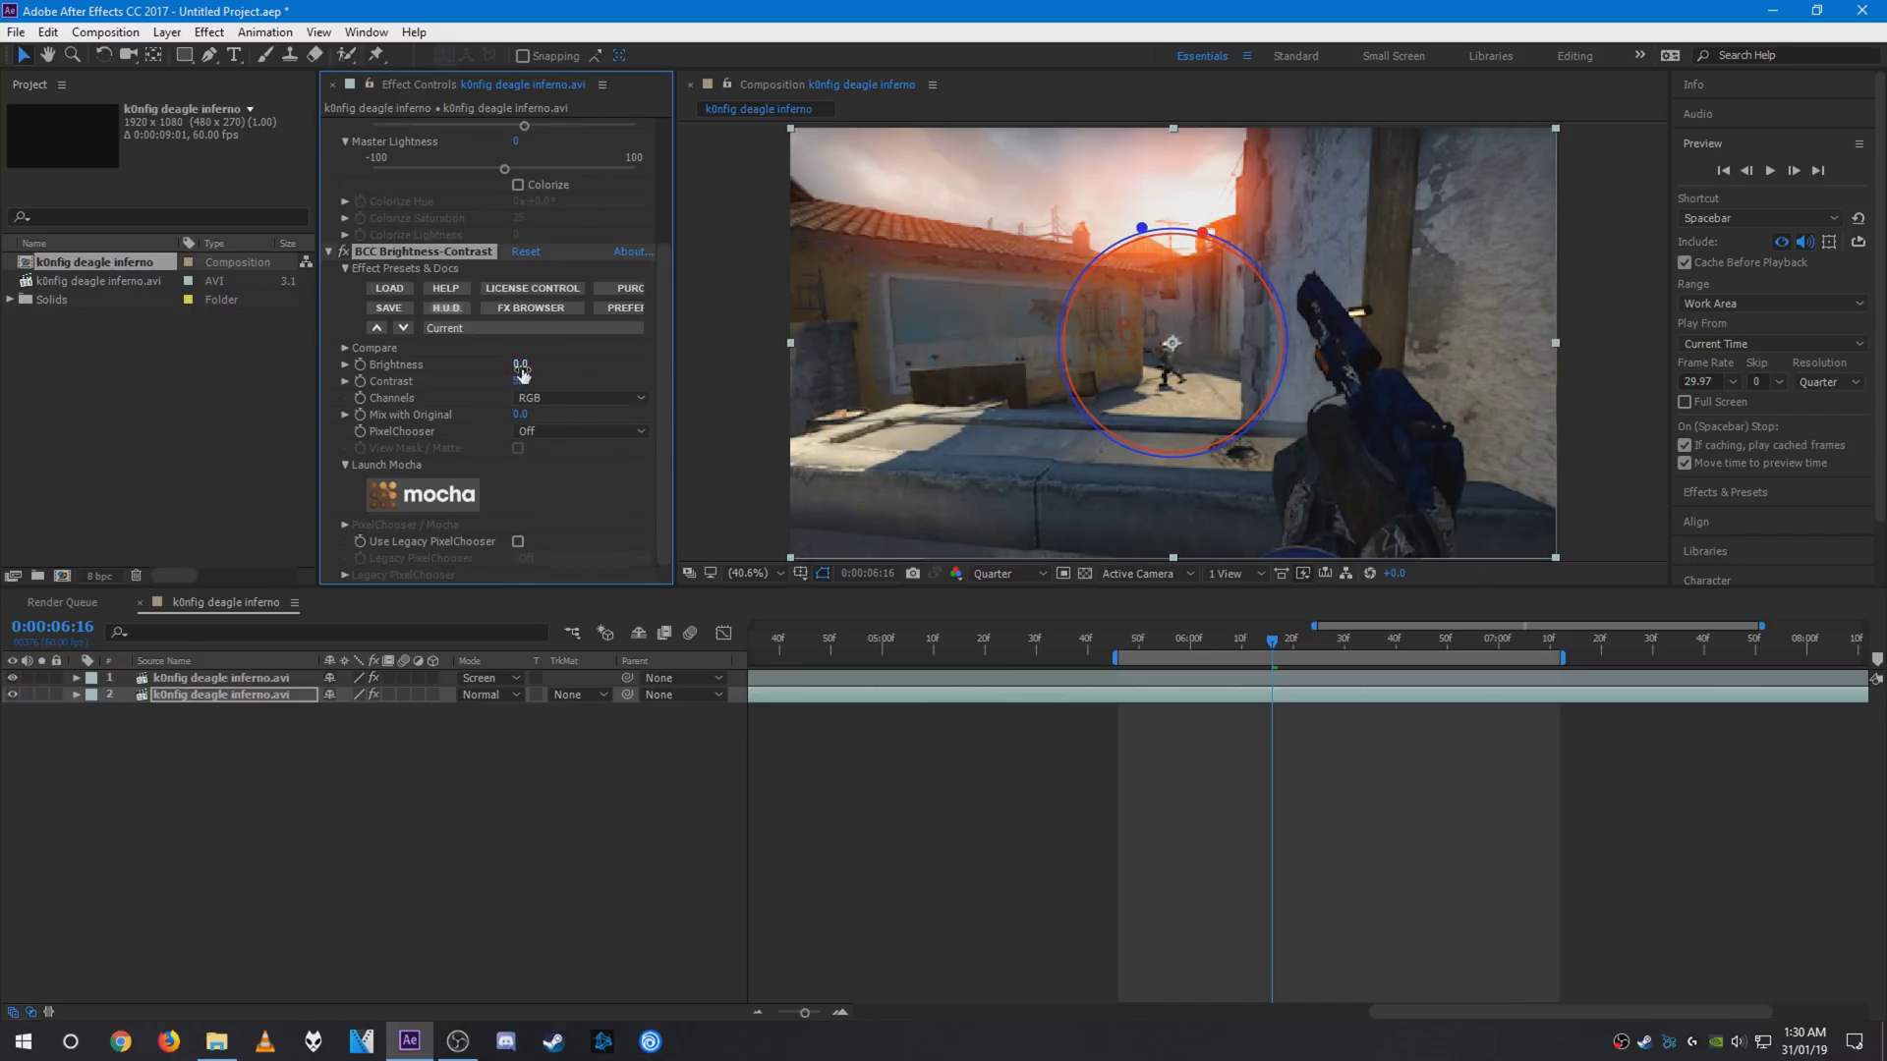
- Set Brightness to -5, deselect the layer to view the clean image, and rewind to 5:48
left_click(521, 365)
type("-")
type("5")
key("Return")
left_click(721, 371)
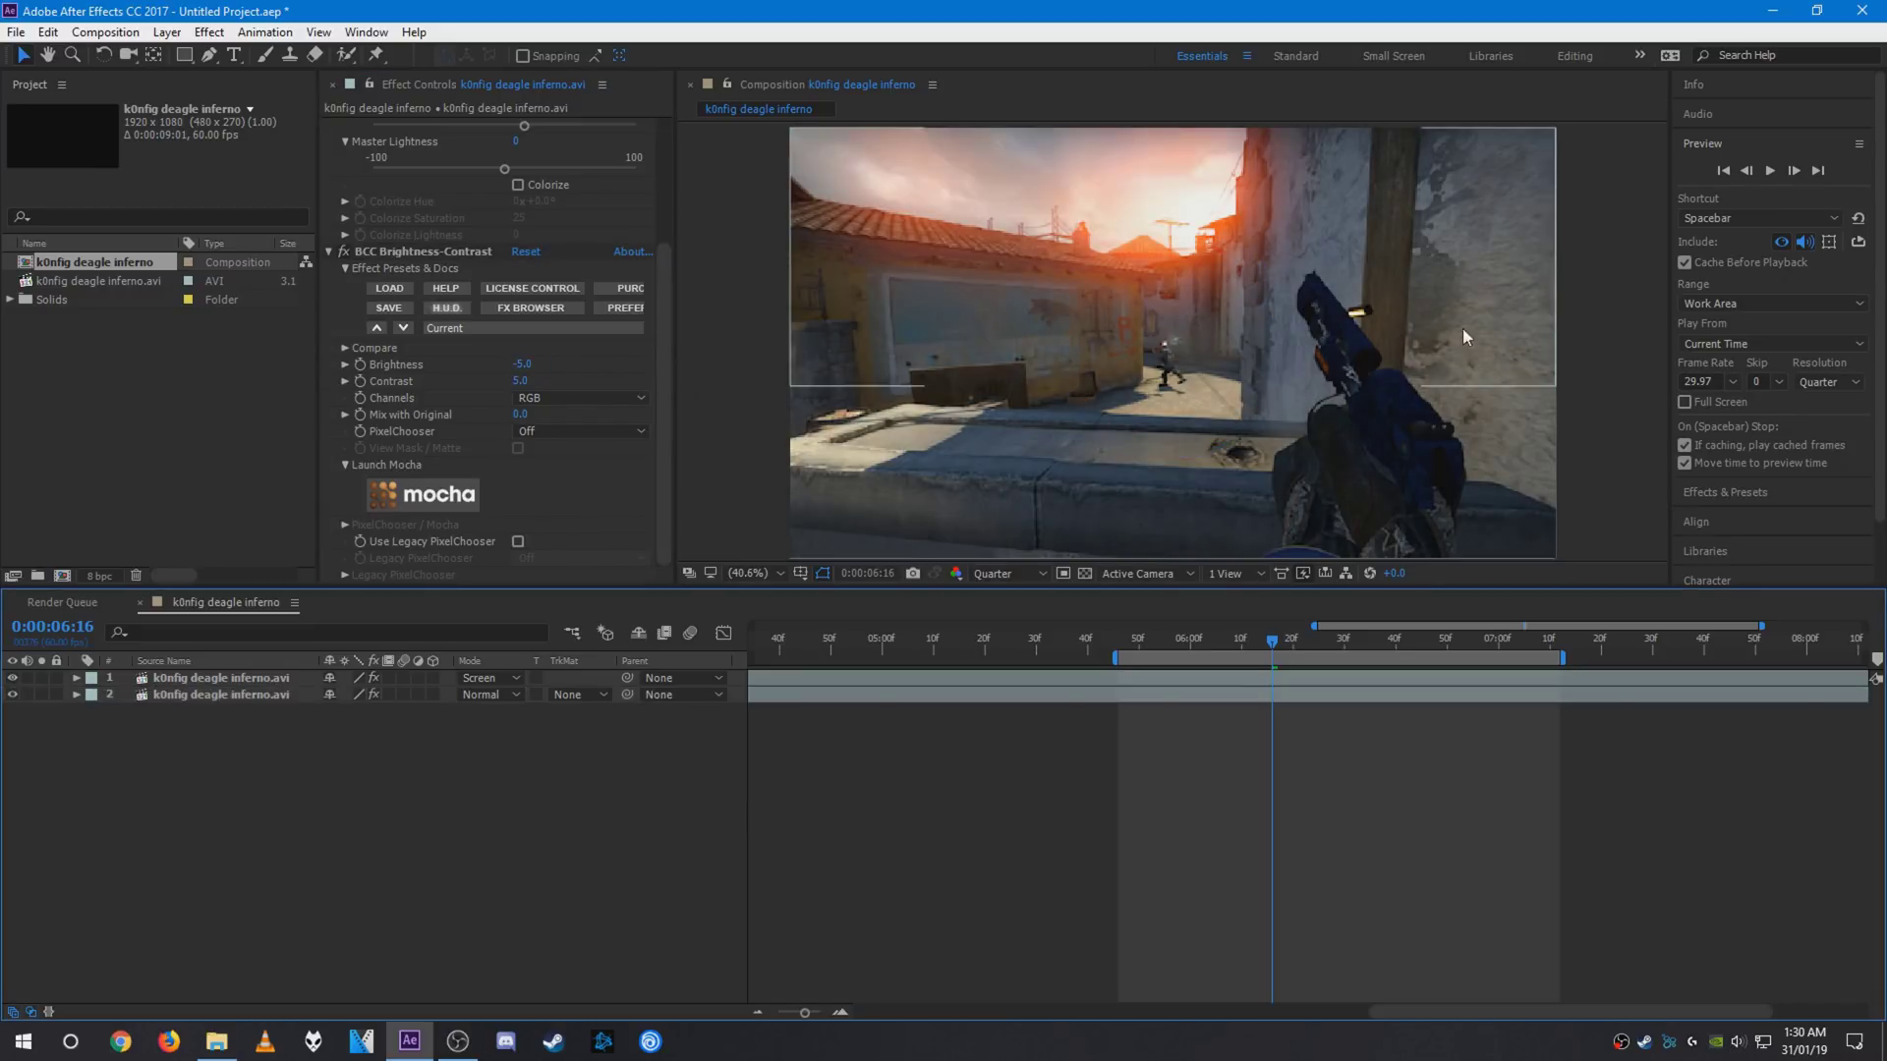
left_click(941, 792)
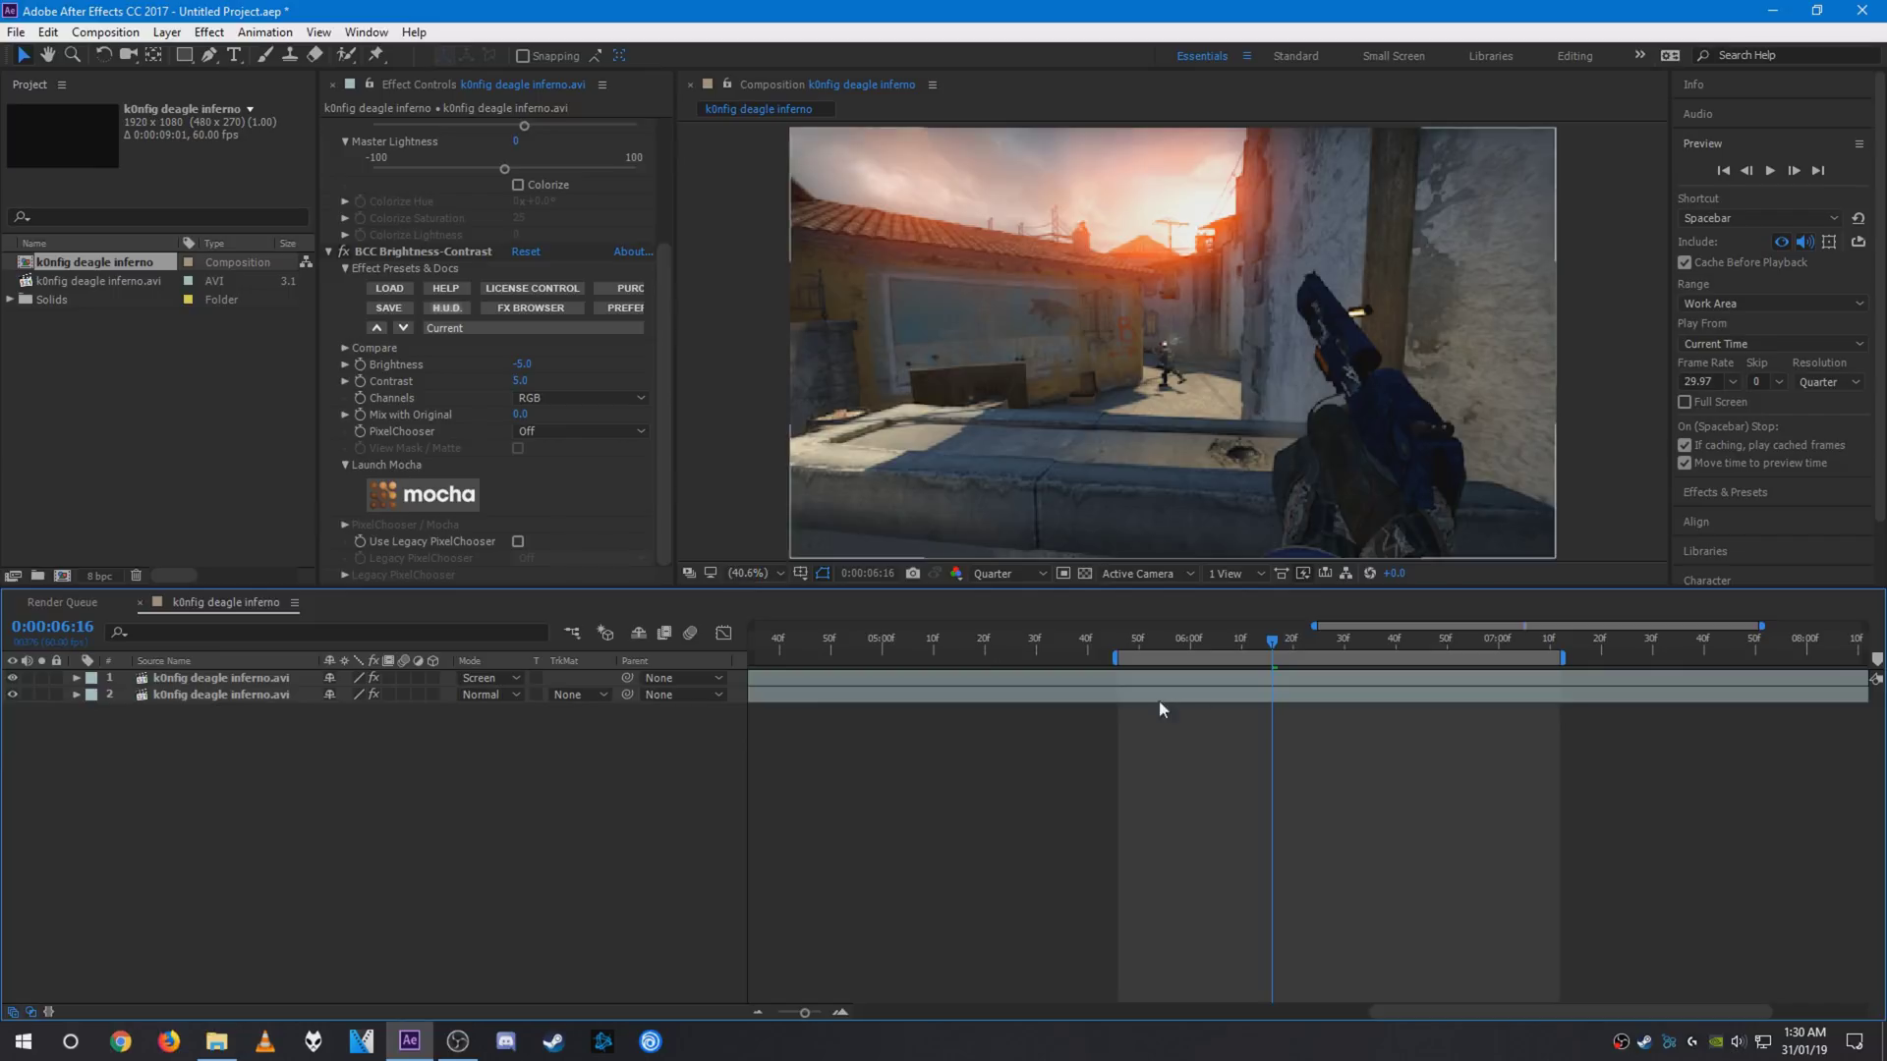
left_click_drag(1273, 638, 1133, 637)
key("space")
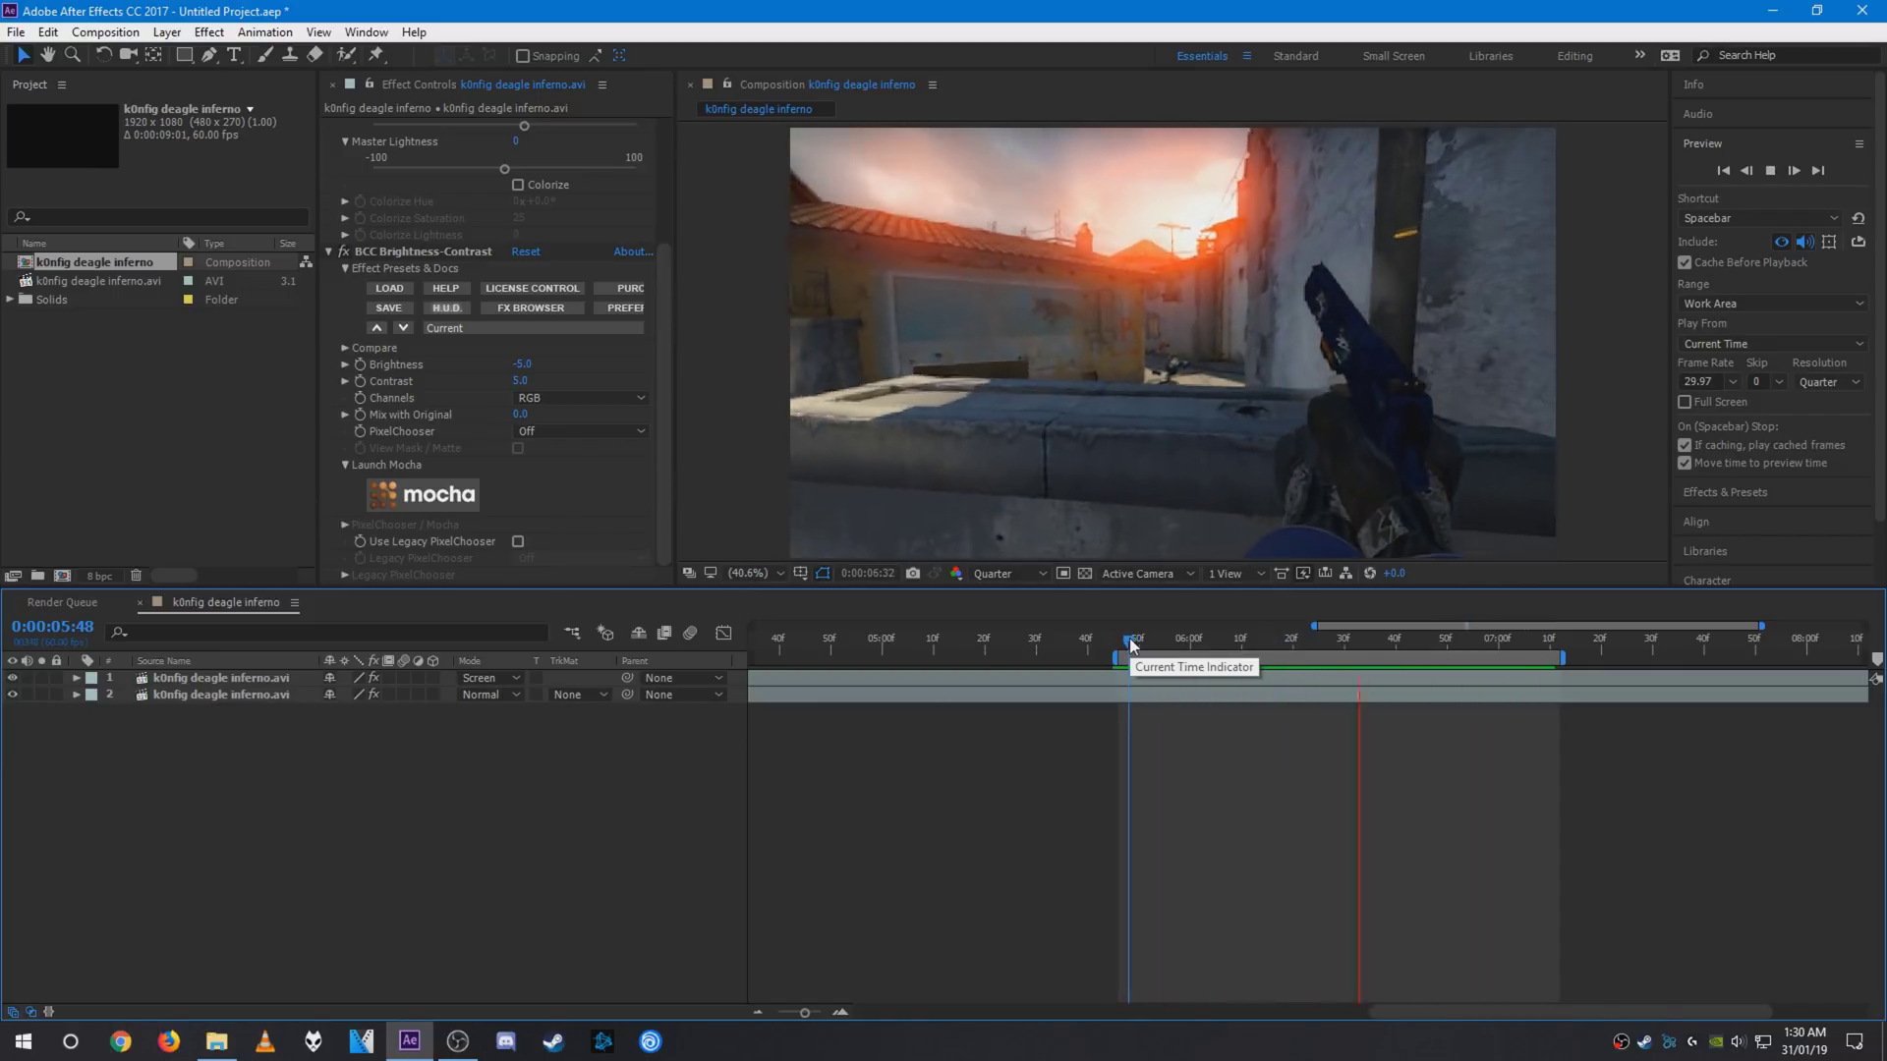
left_click_drag(1130, 639, 1298, 641)
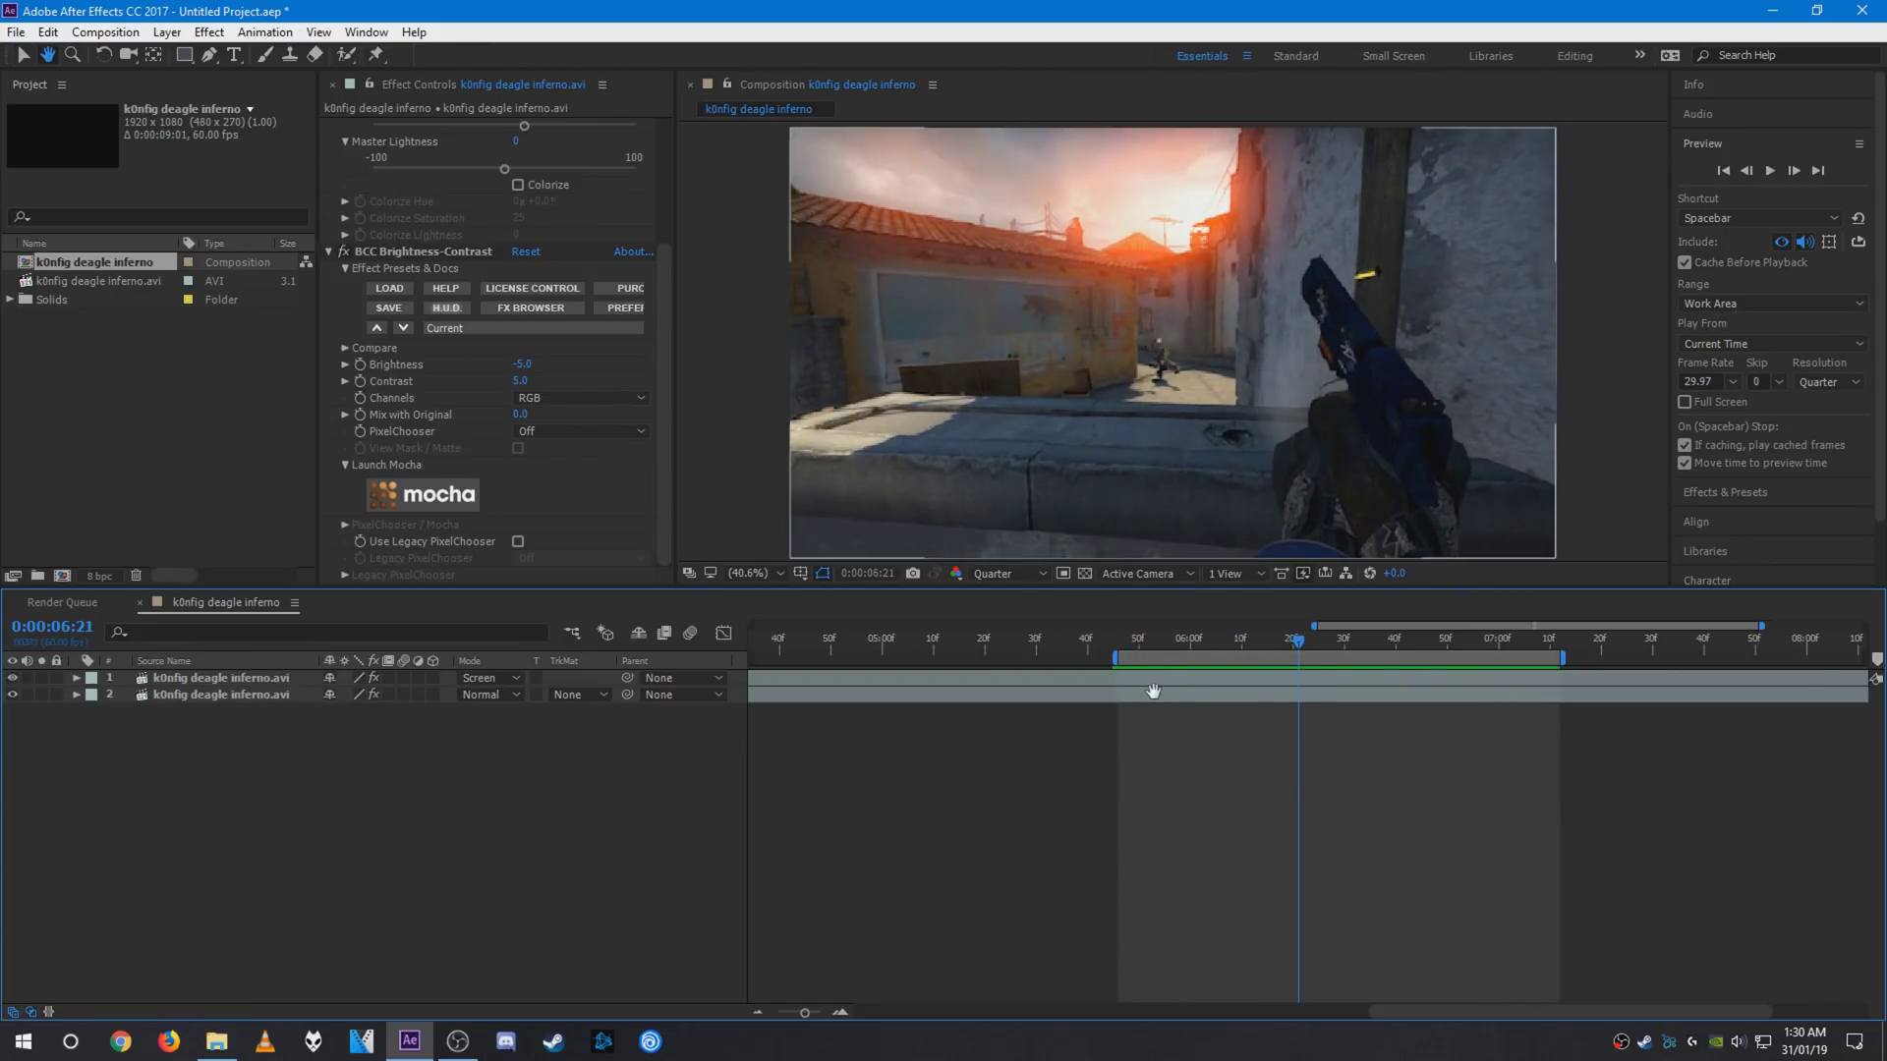